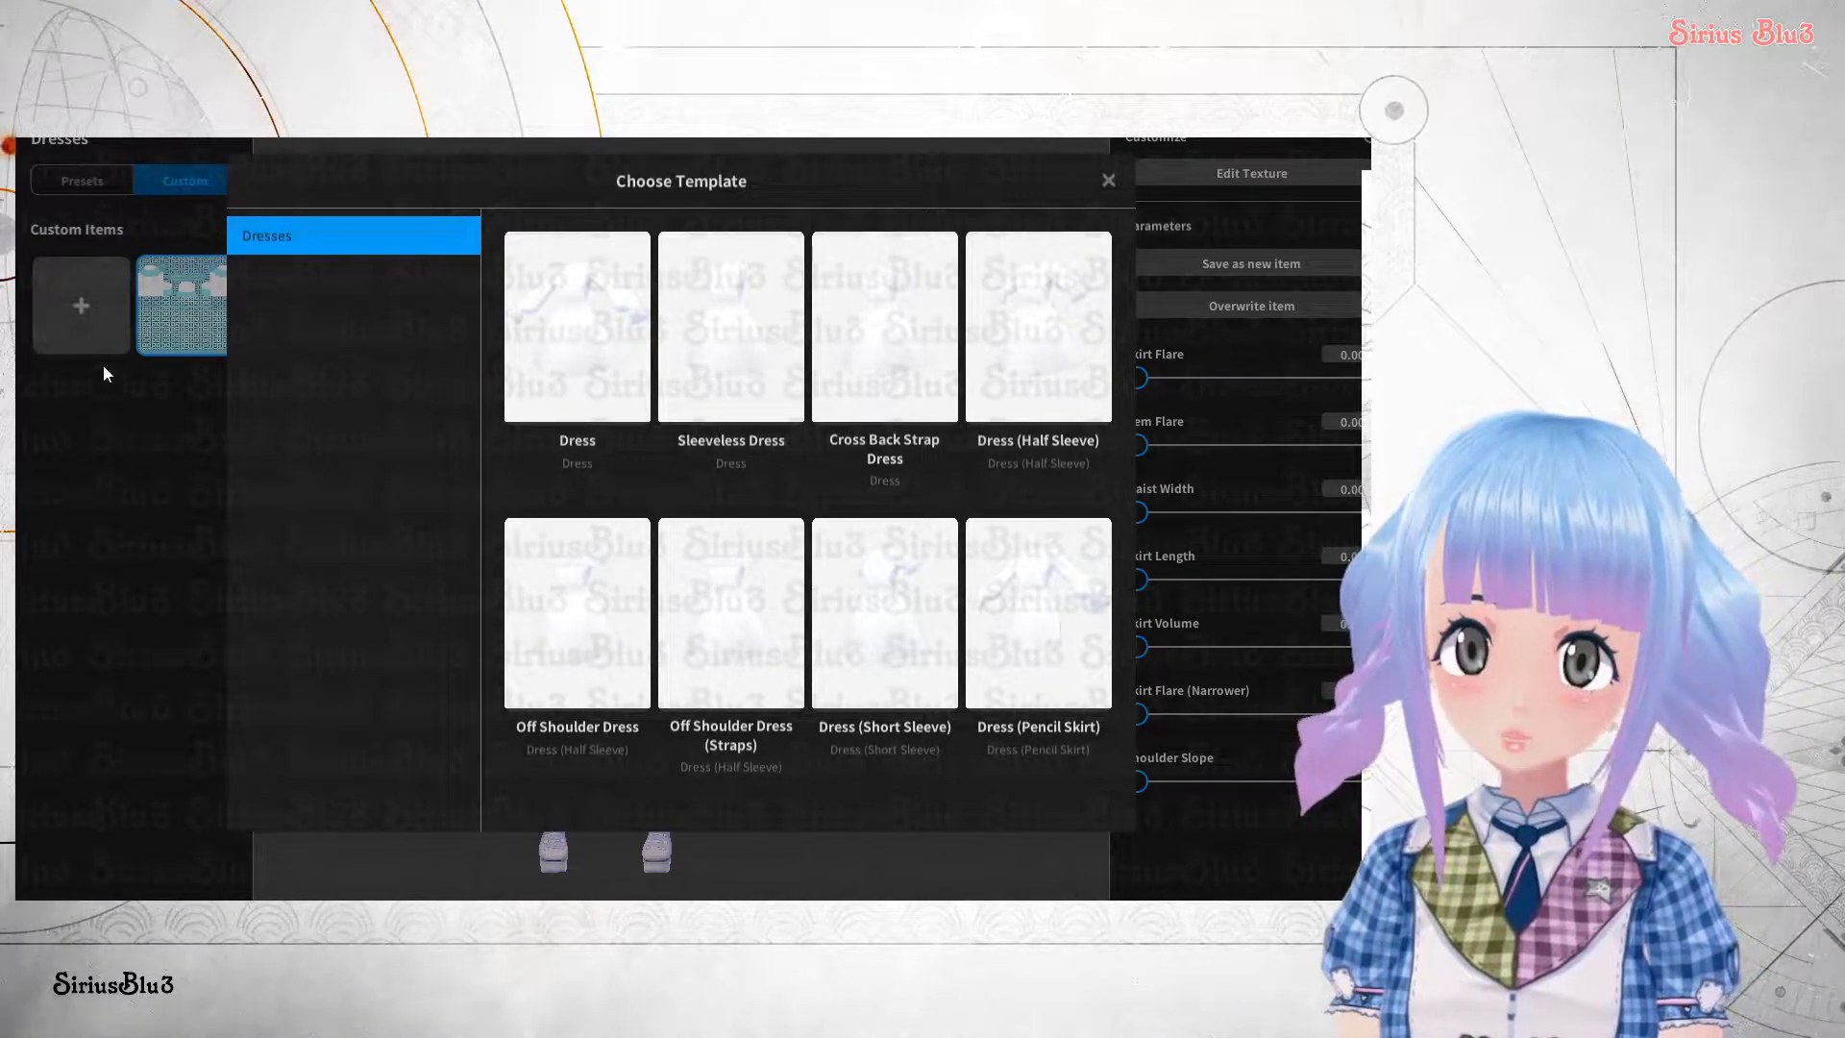
- Create a new custom dress from the Off Shoulder Dress template
click(1109, 180)
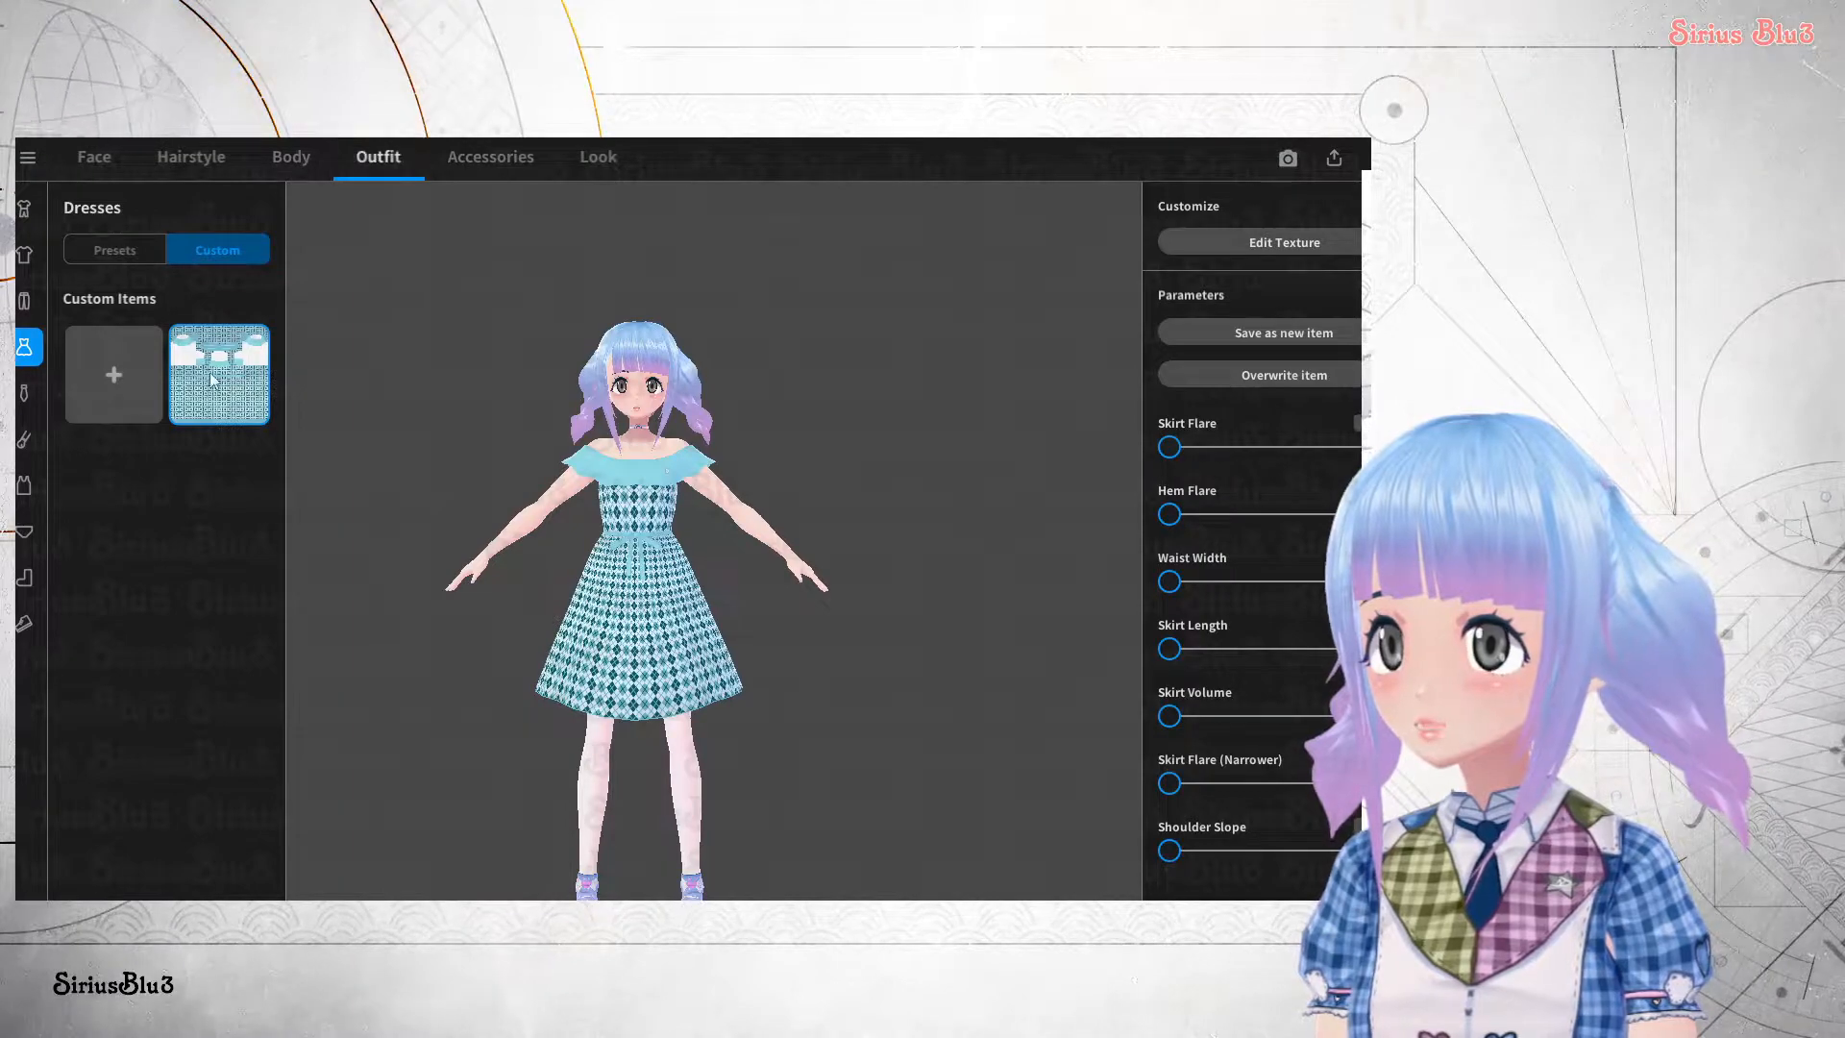
click(26, 348)
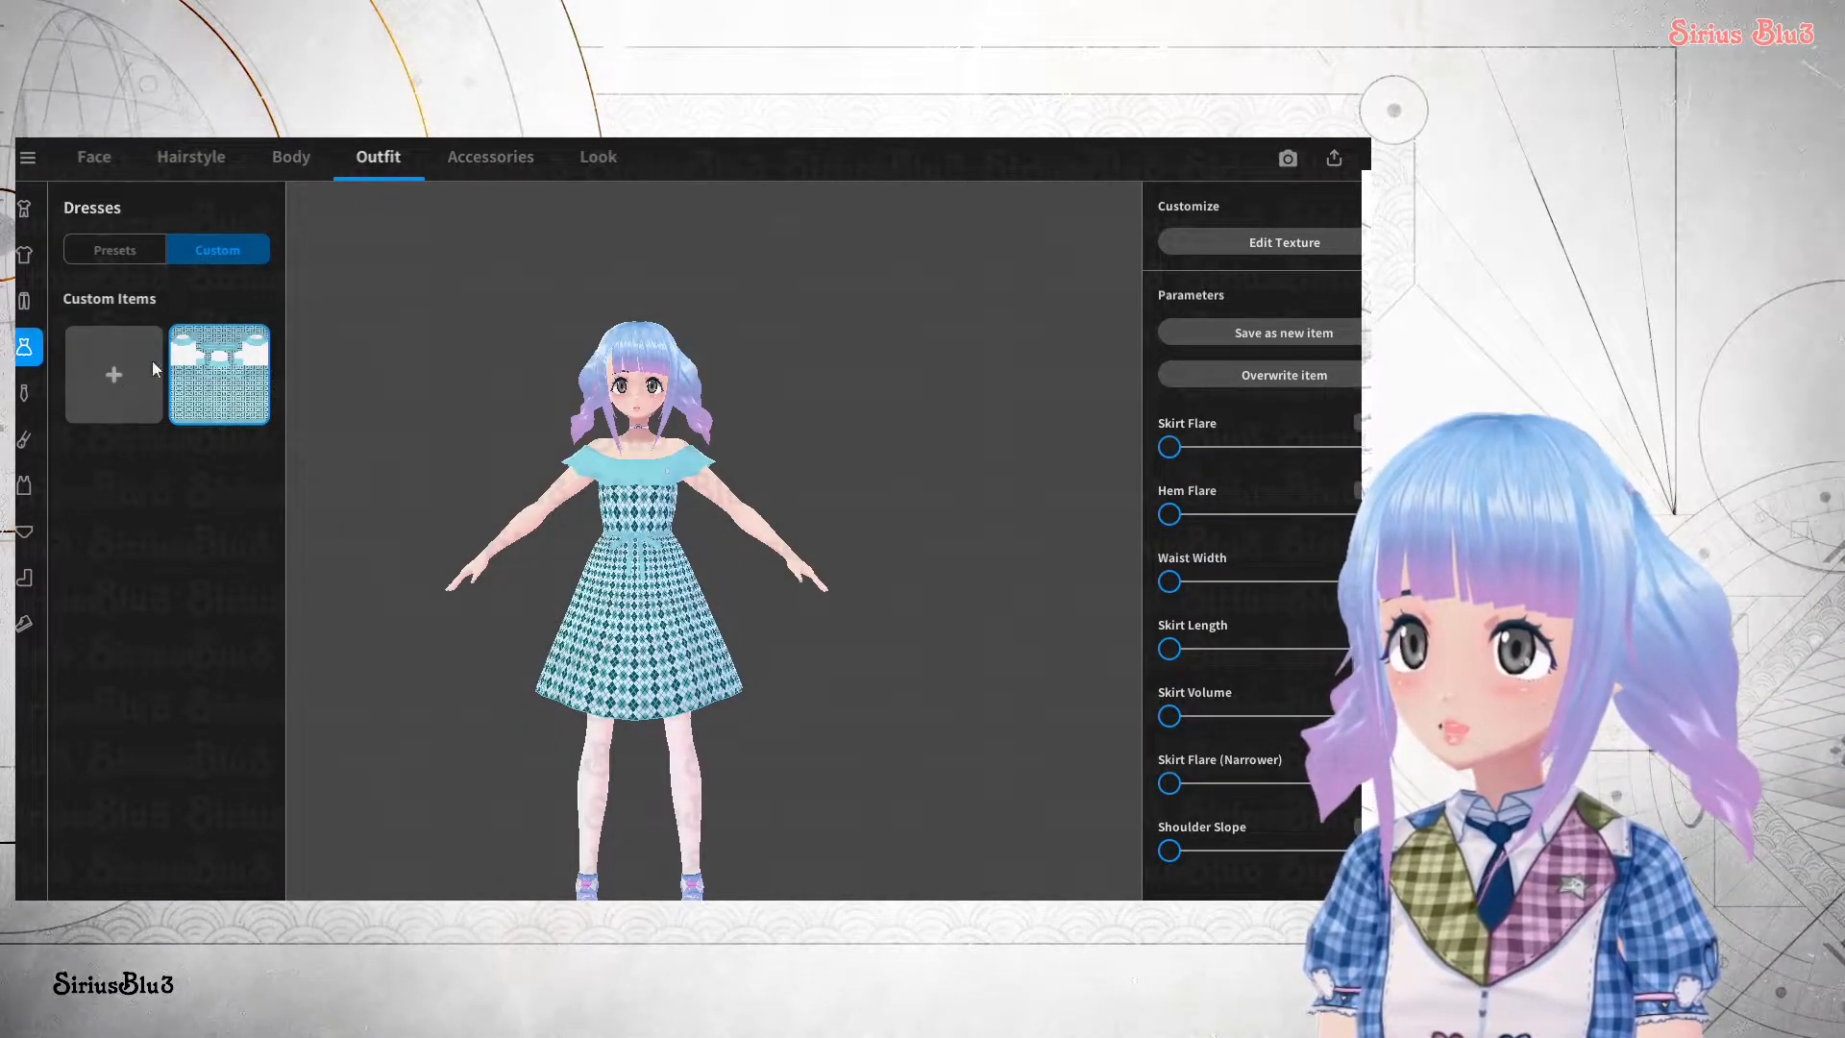
click(144, 244)
click(213, 254)
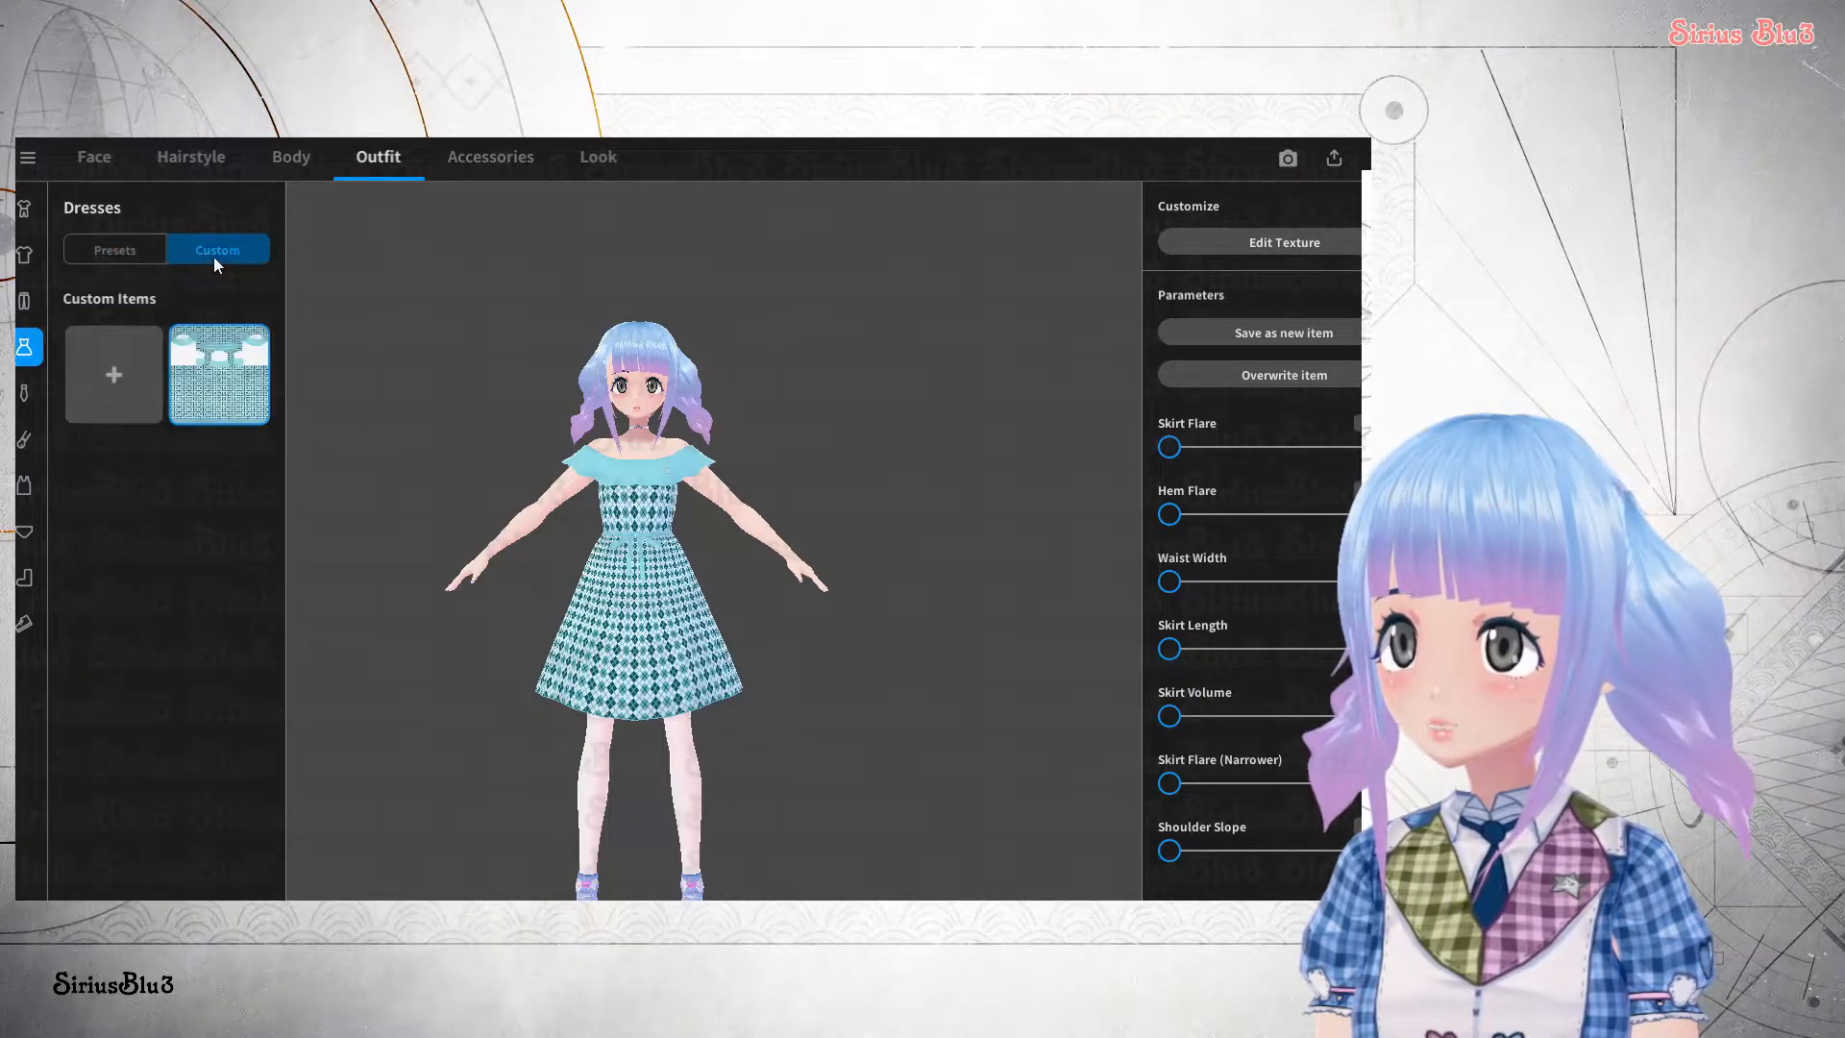
click(119, 394)
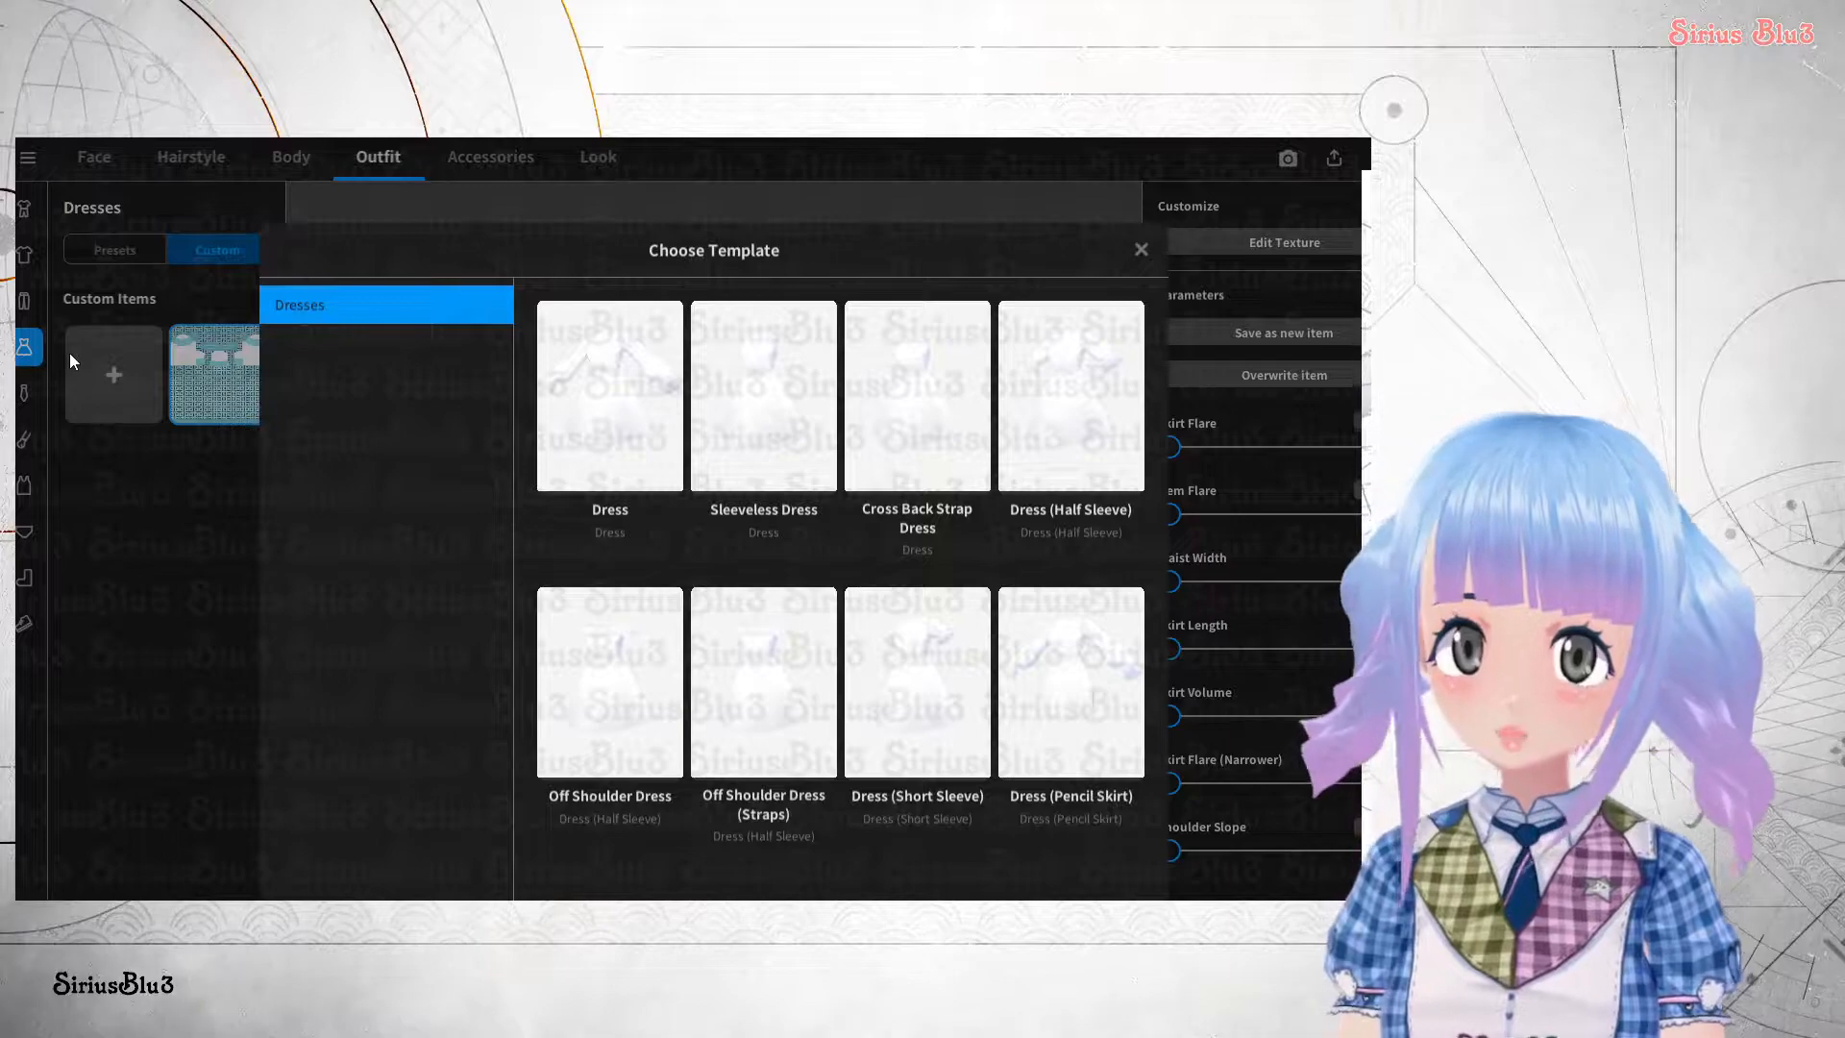
click(604, 696)
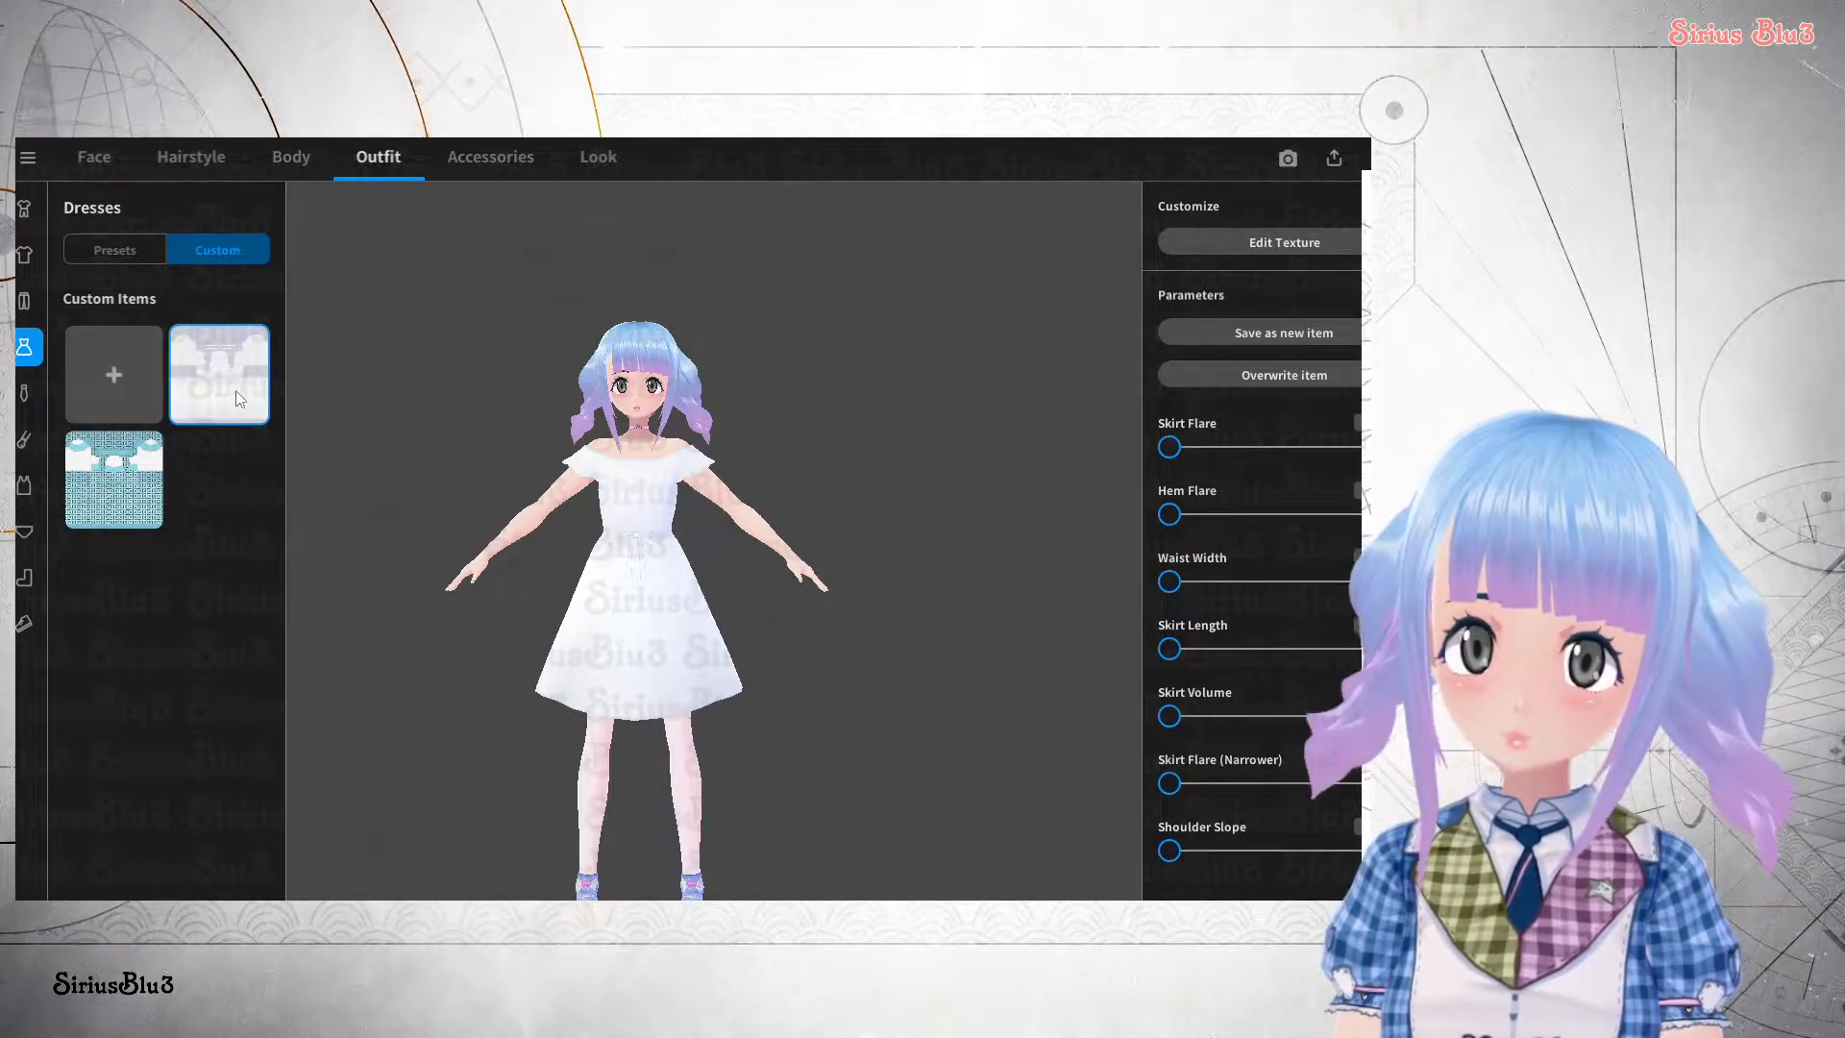
- Open the new dress in the texture editor and bring up the options for its Default Design layer
drag(811, 121, 769, 118)
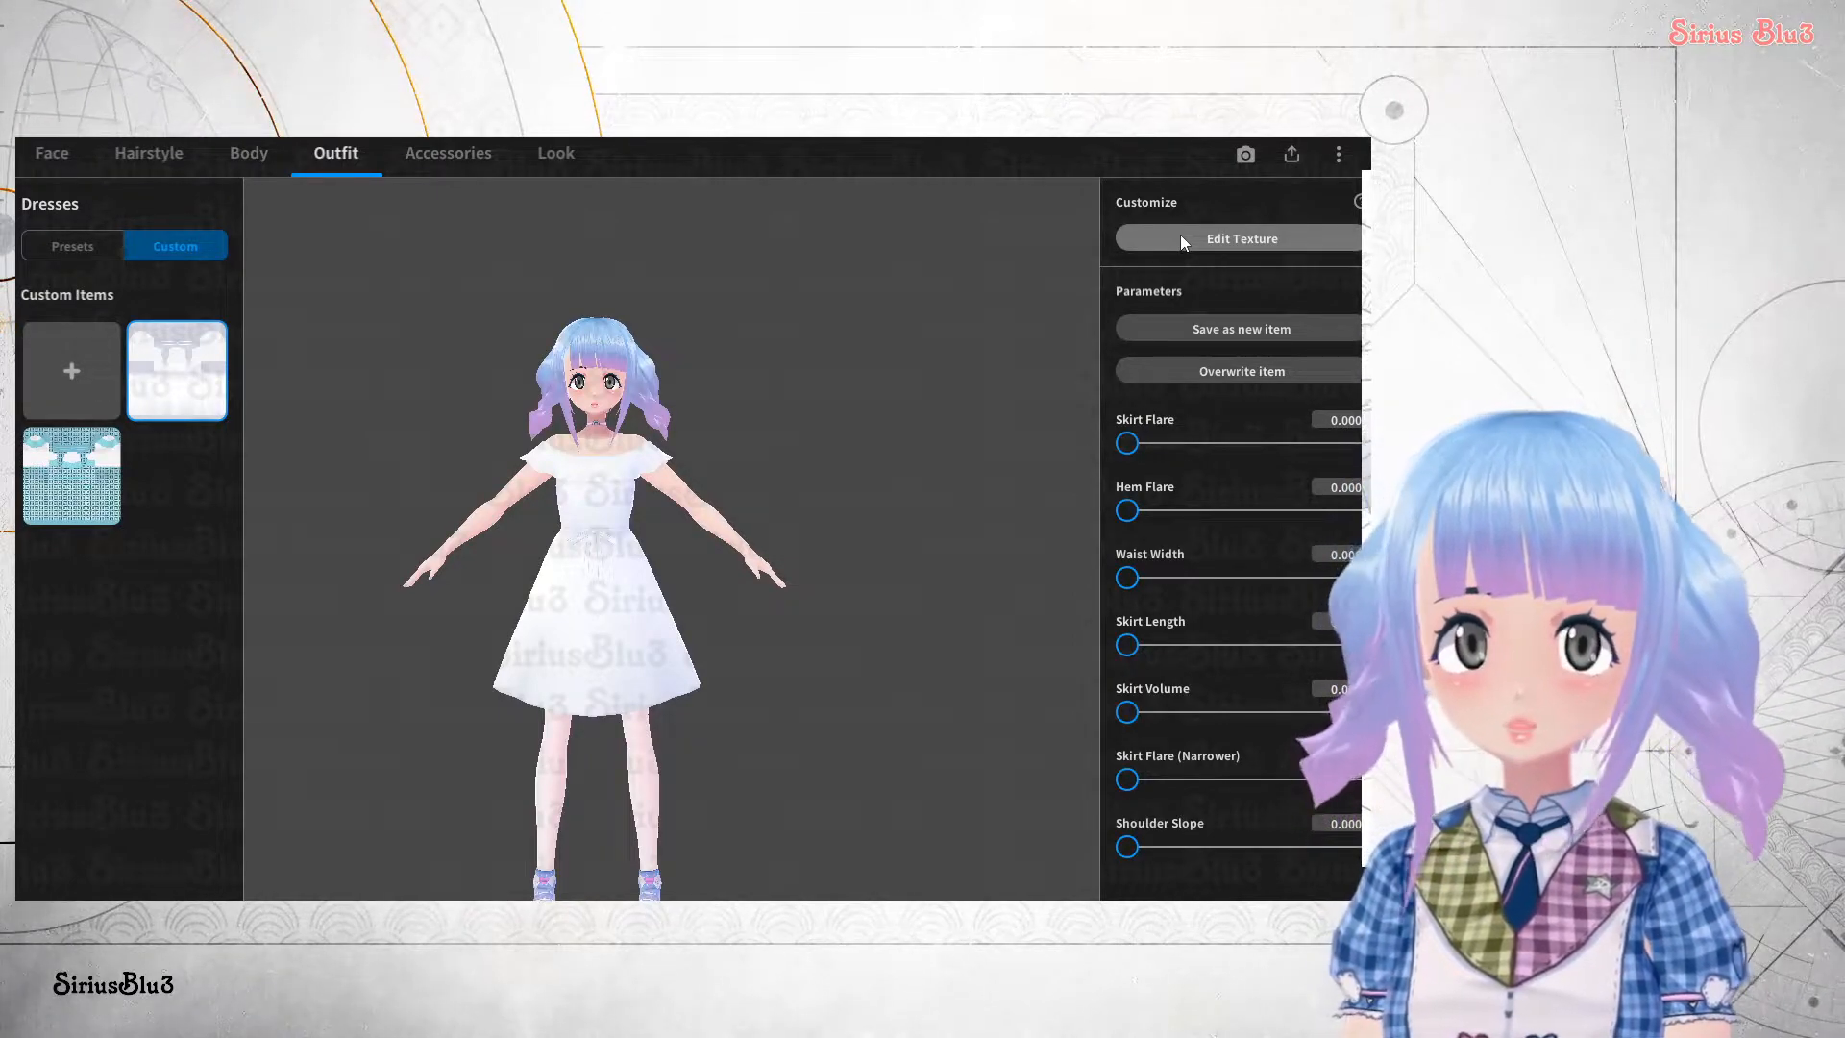
click(1233, 241)
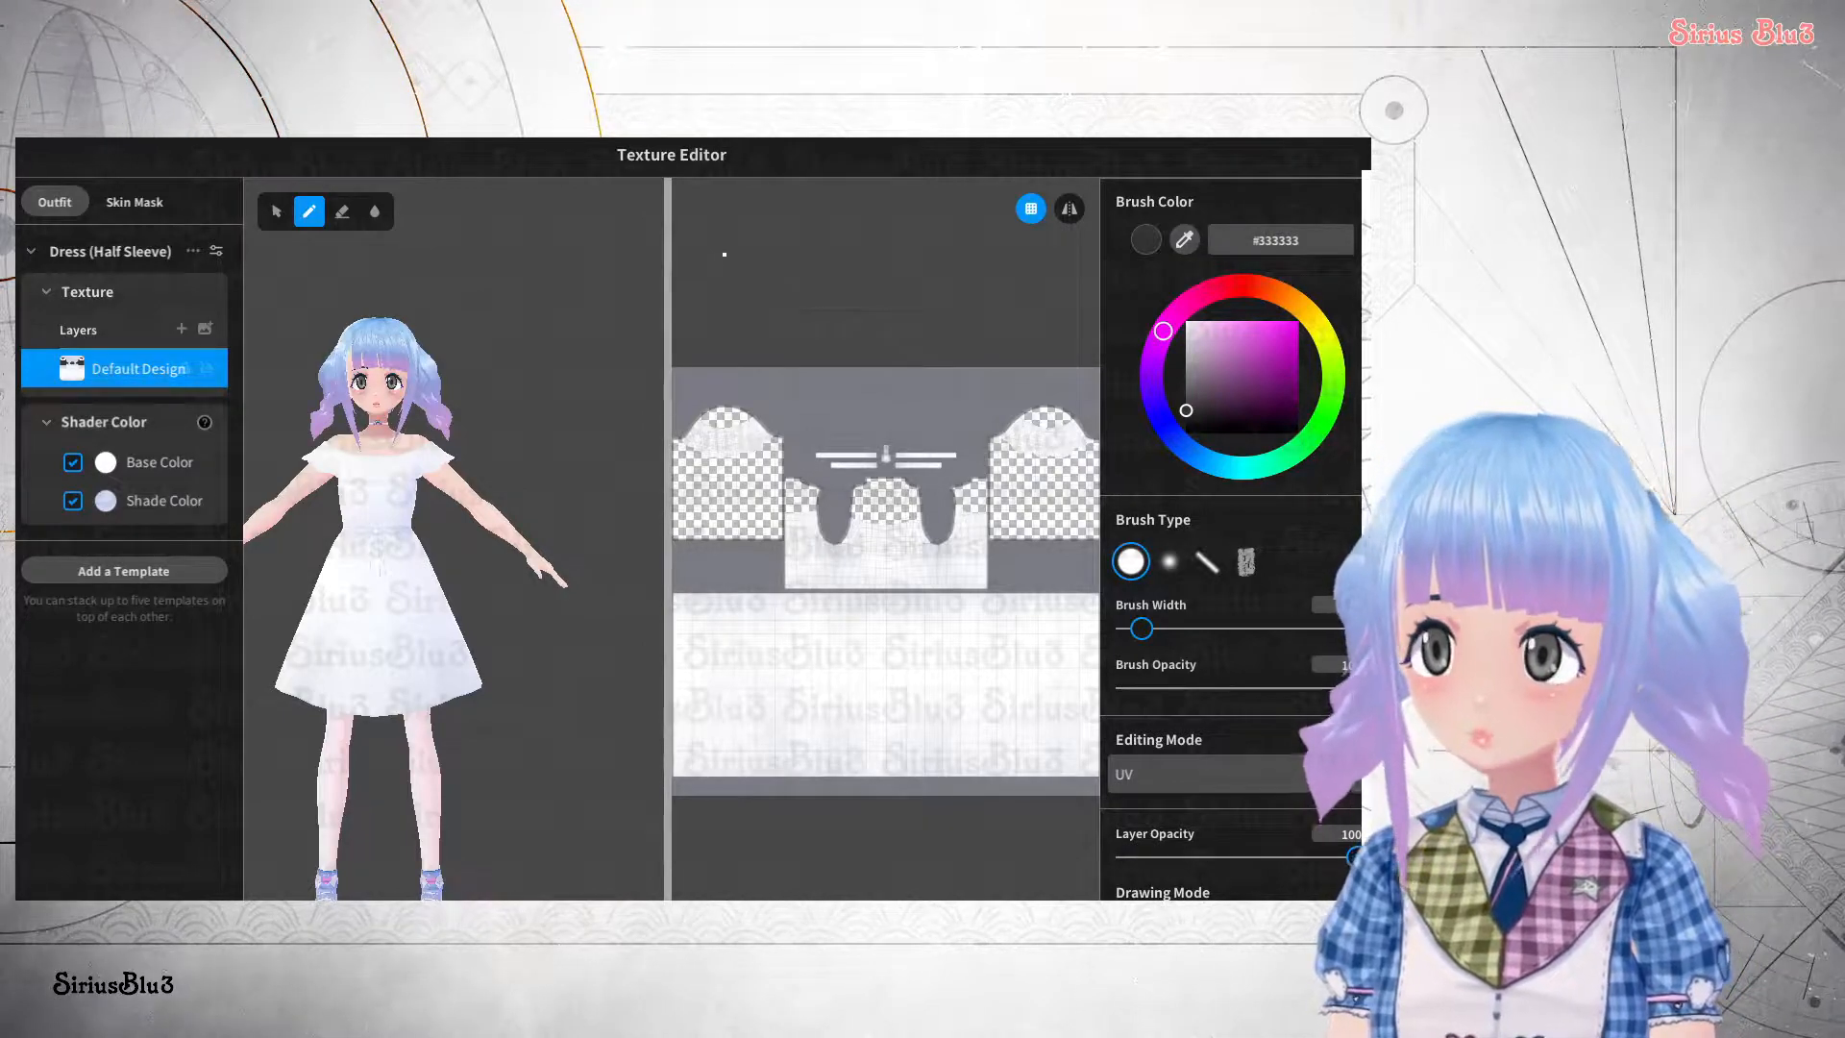
right_click(121, 367)
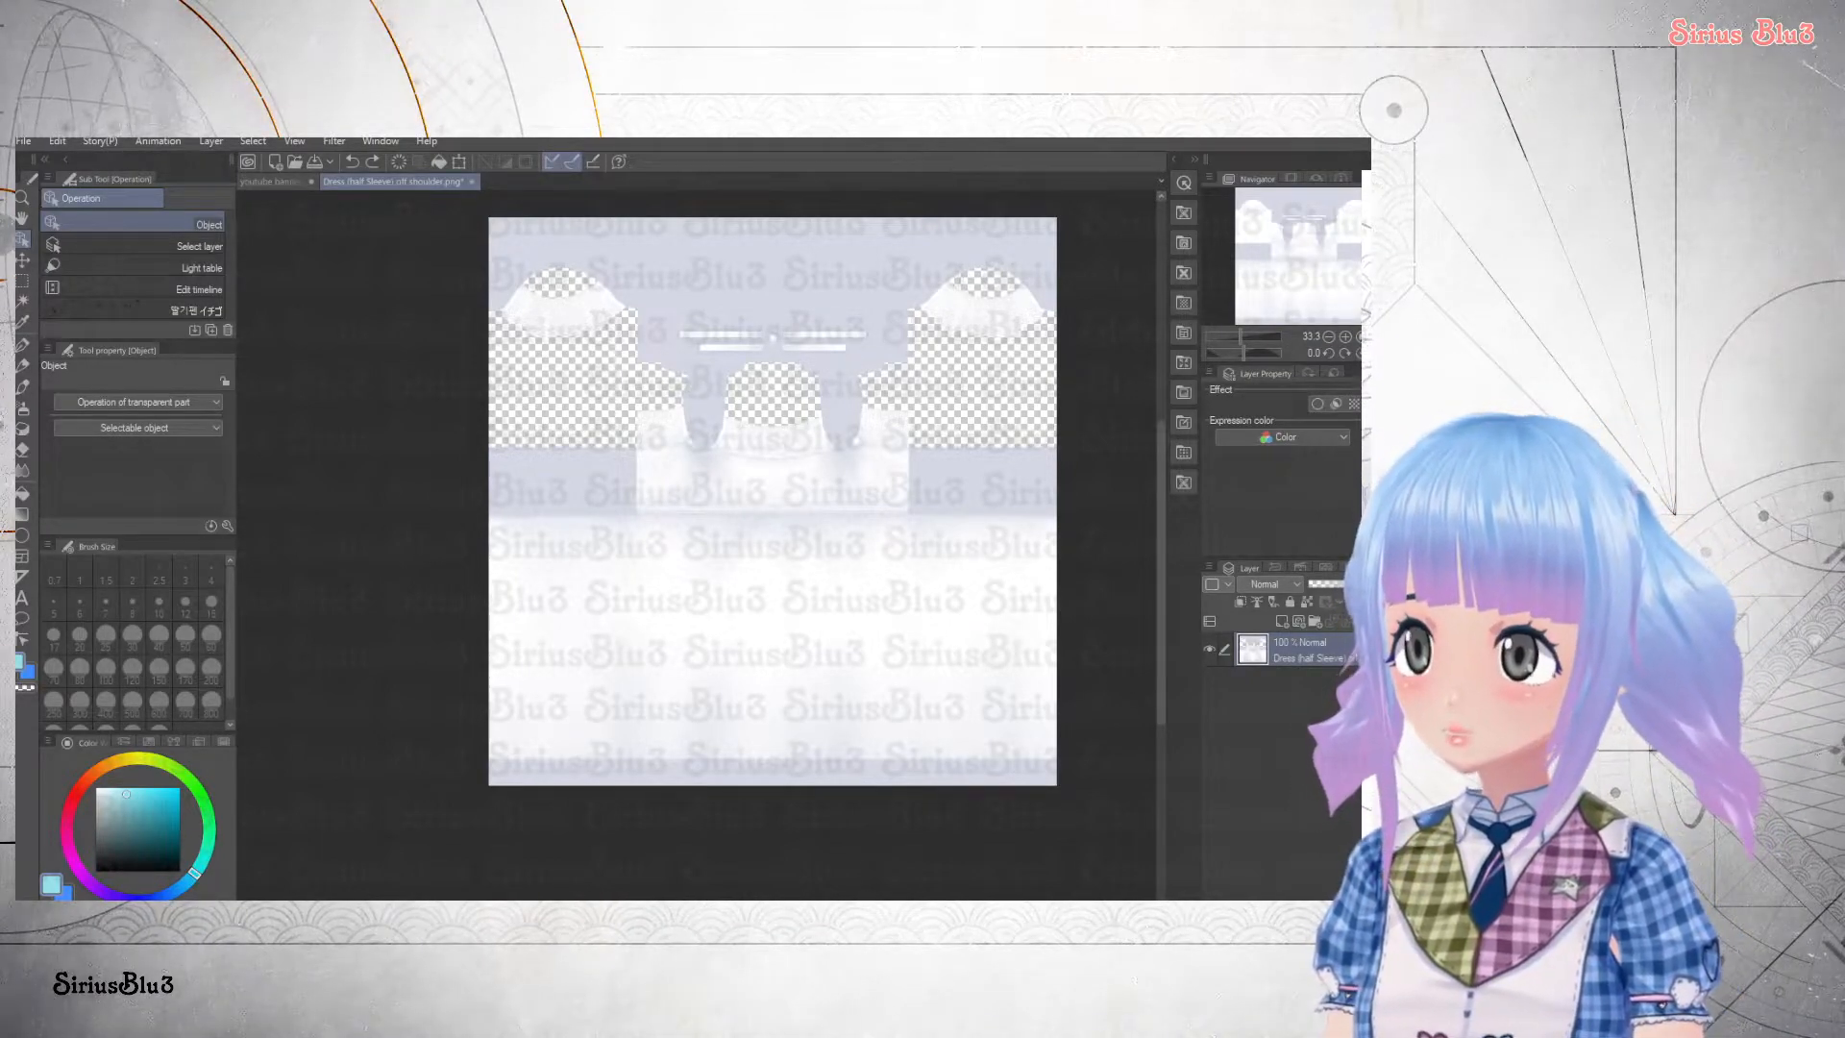
- Switch to Clip Studio Paint, add a new layer above the off-shoulder dress texture, and show the grid
click(1278, 620)
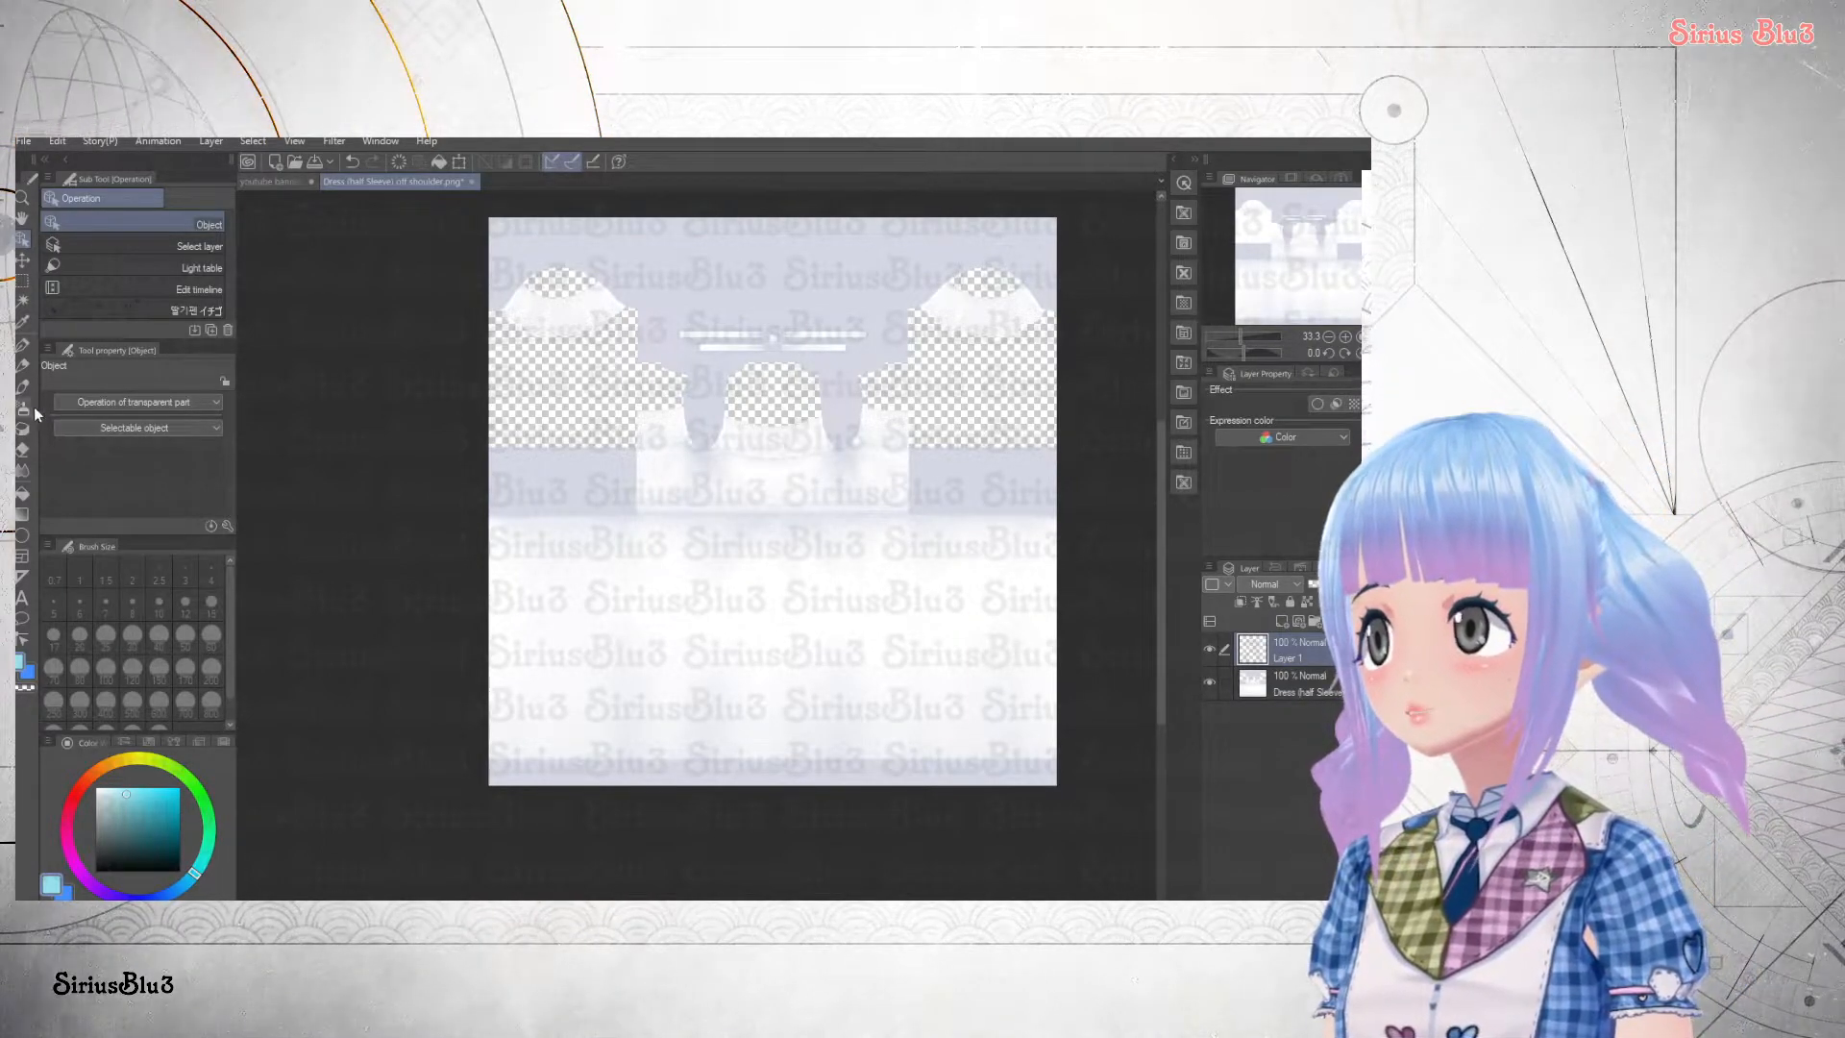
click(25, 346)
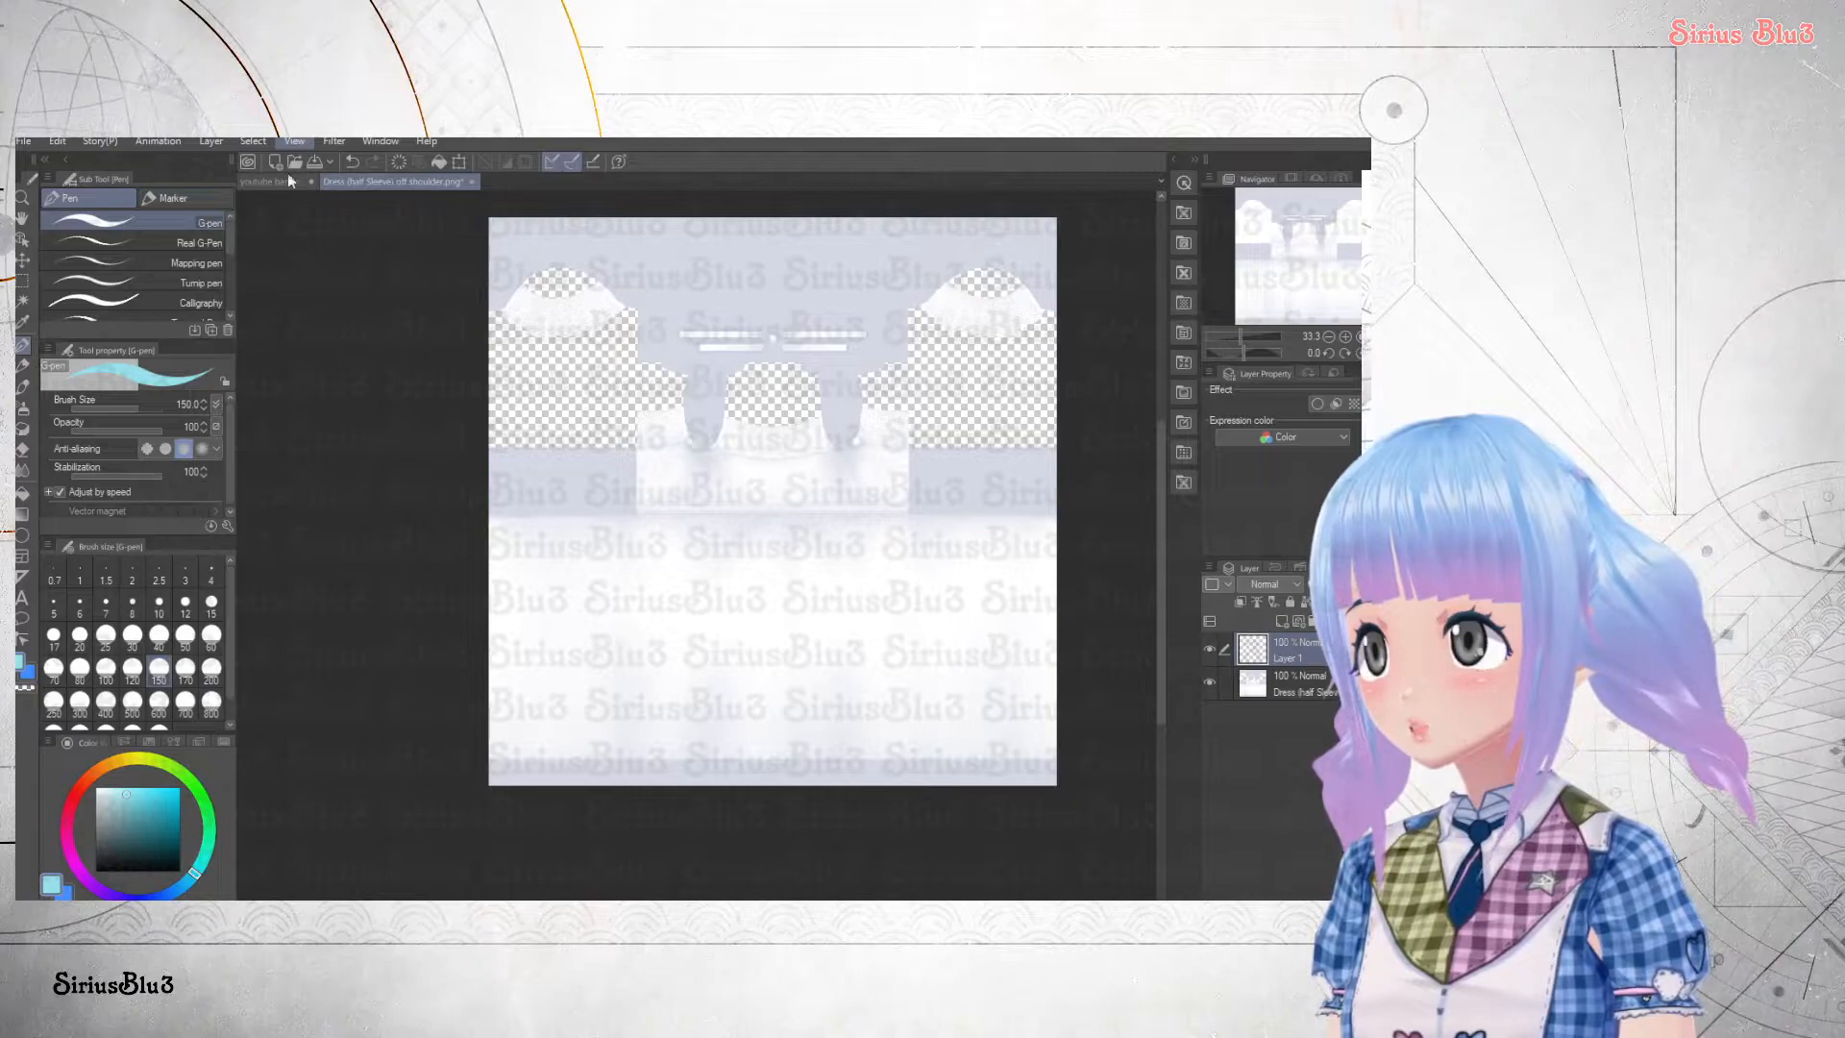
click(317, 471)
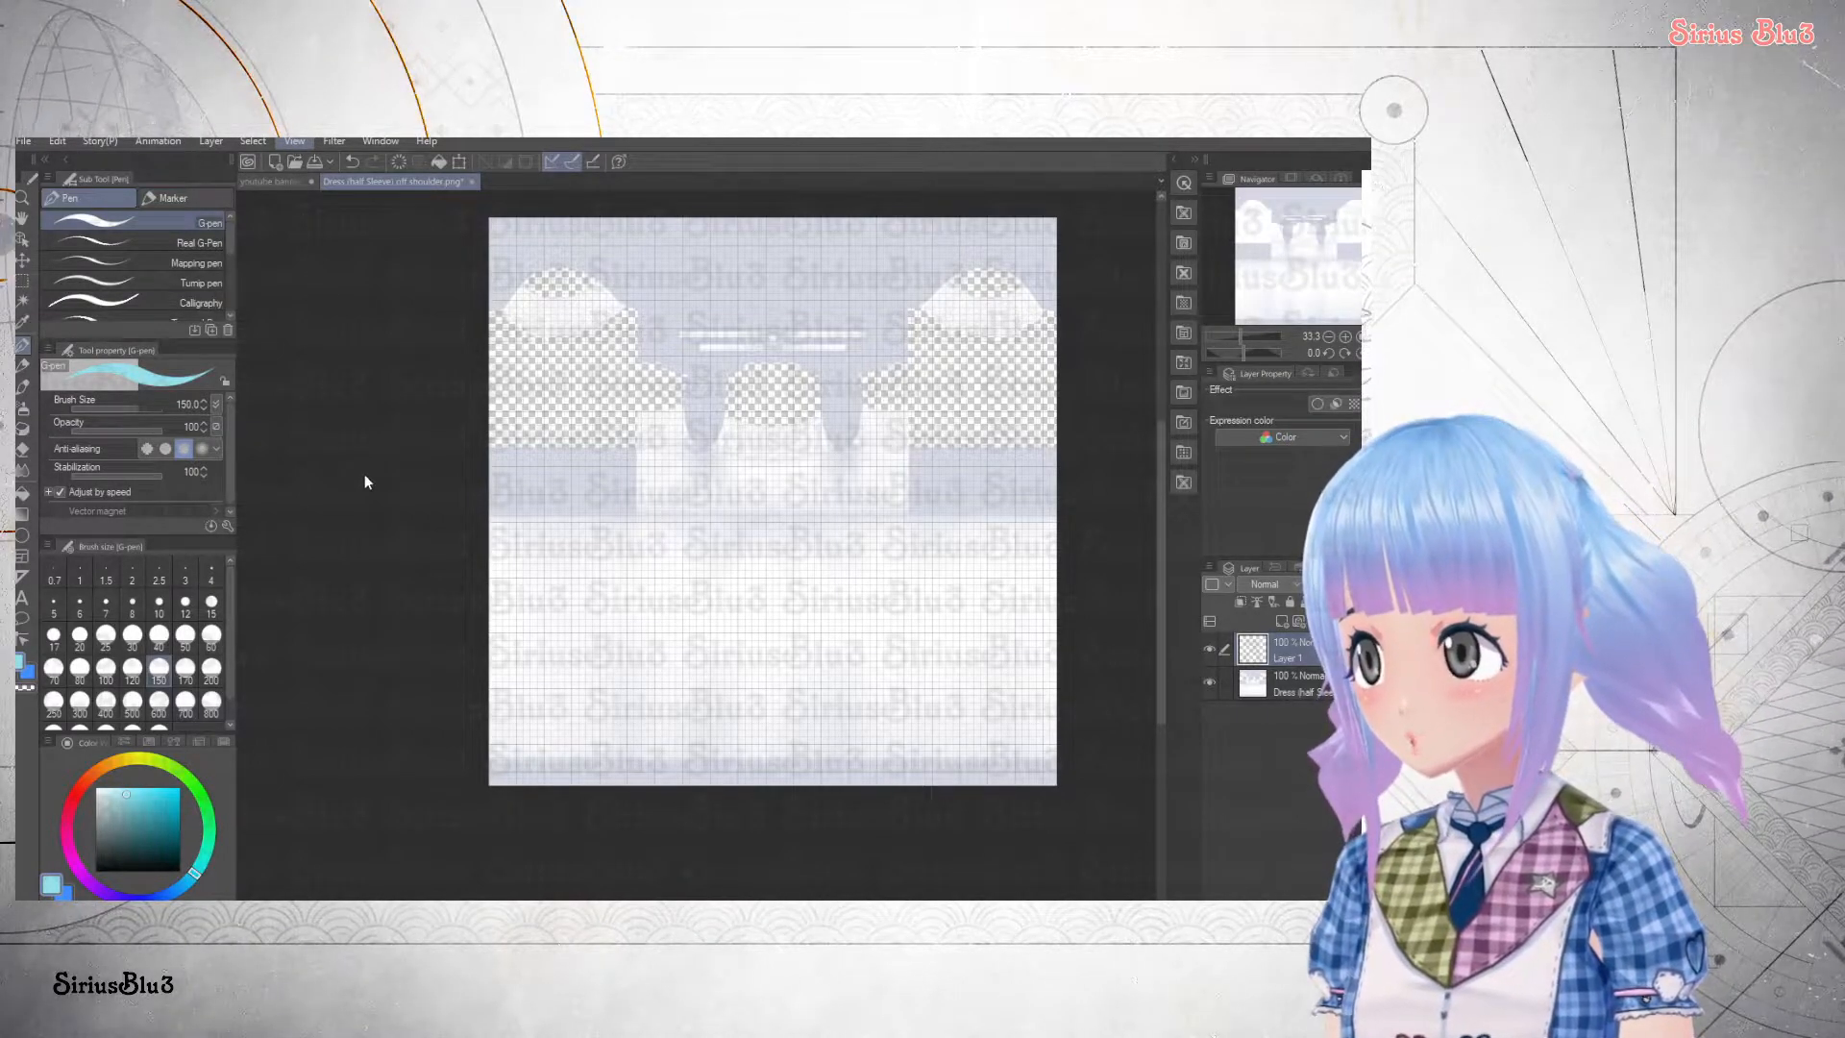
- Set the grid's origin to the canvas center and widen the grid spacing
click(382, 534)
click(638, 463)
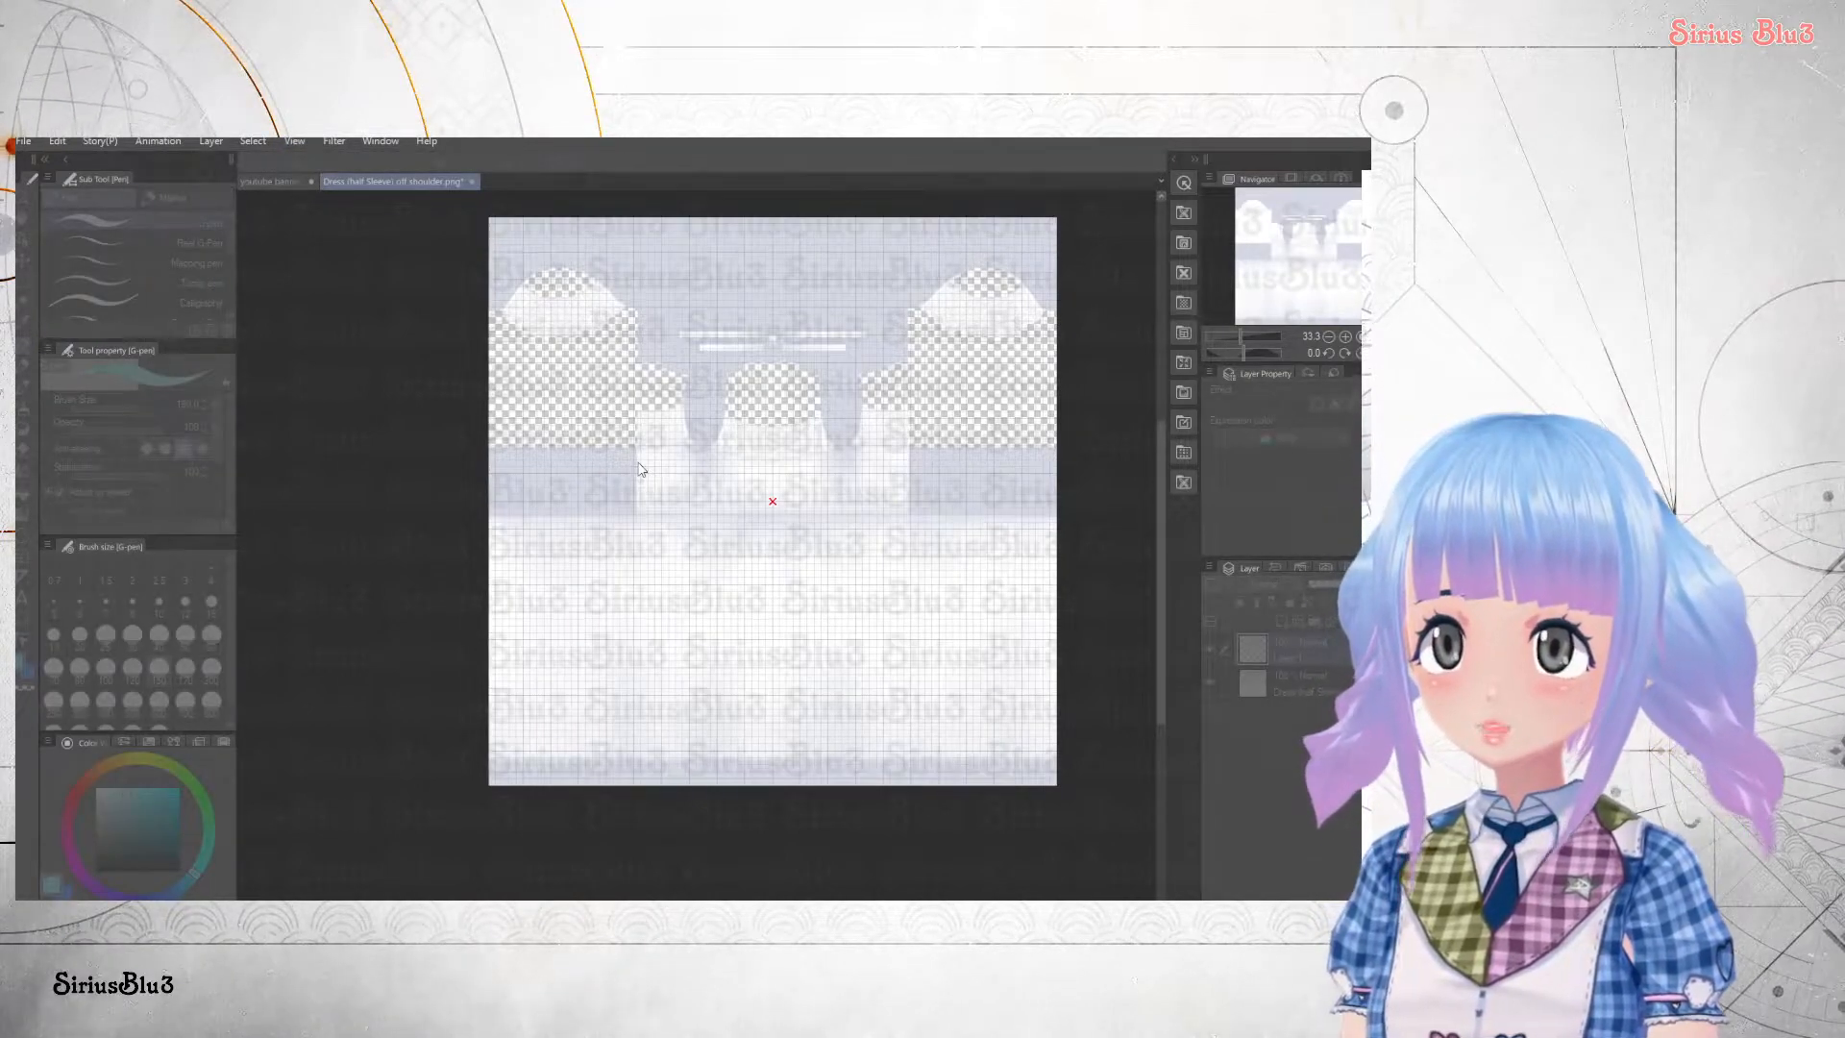
text(0)
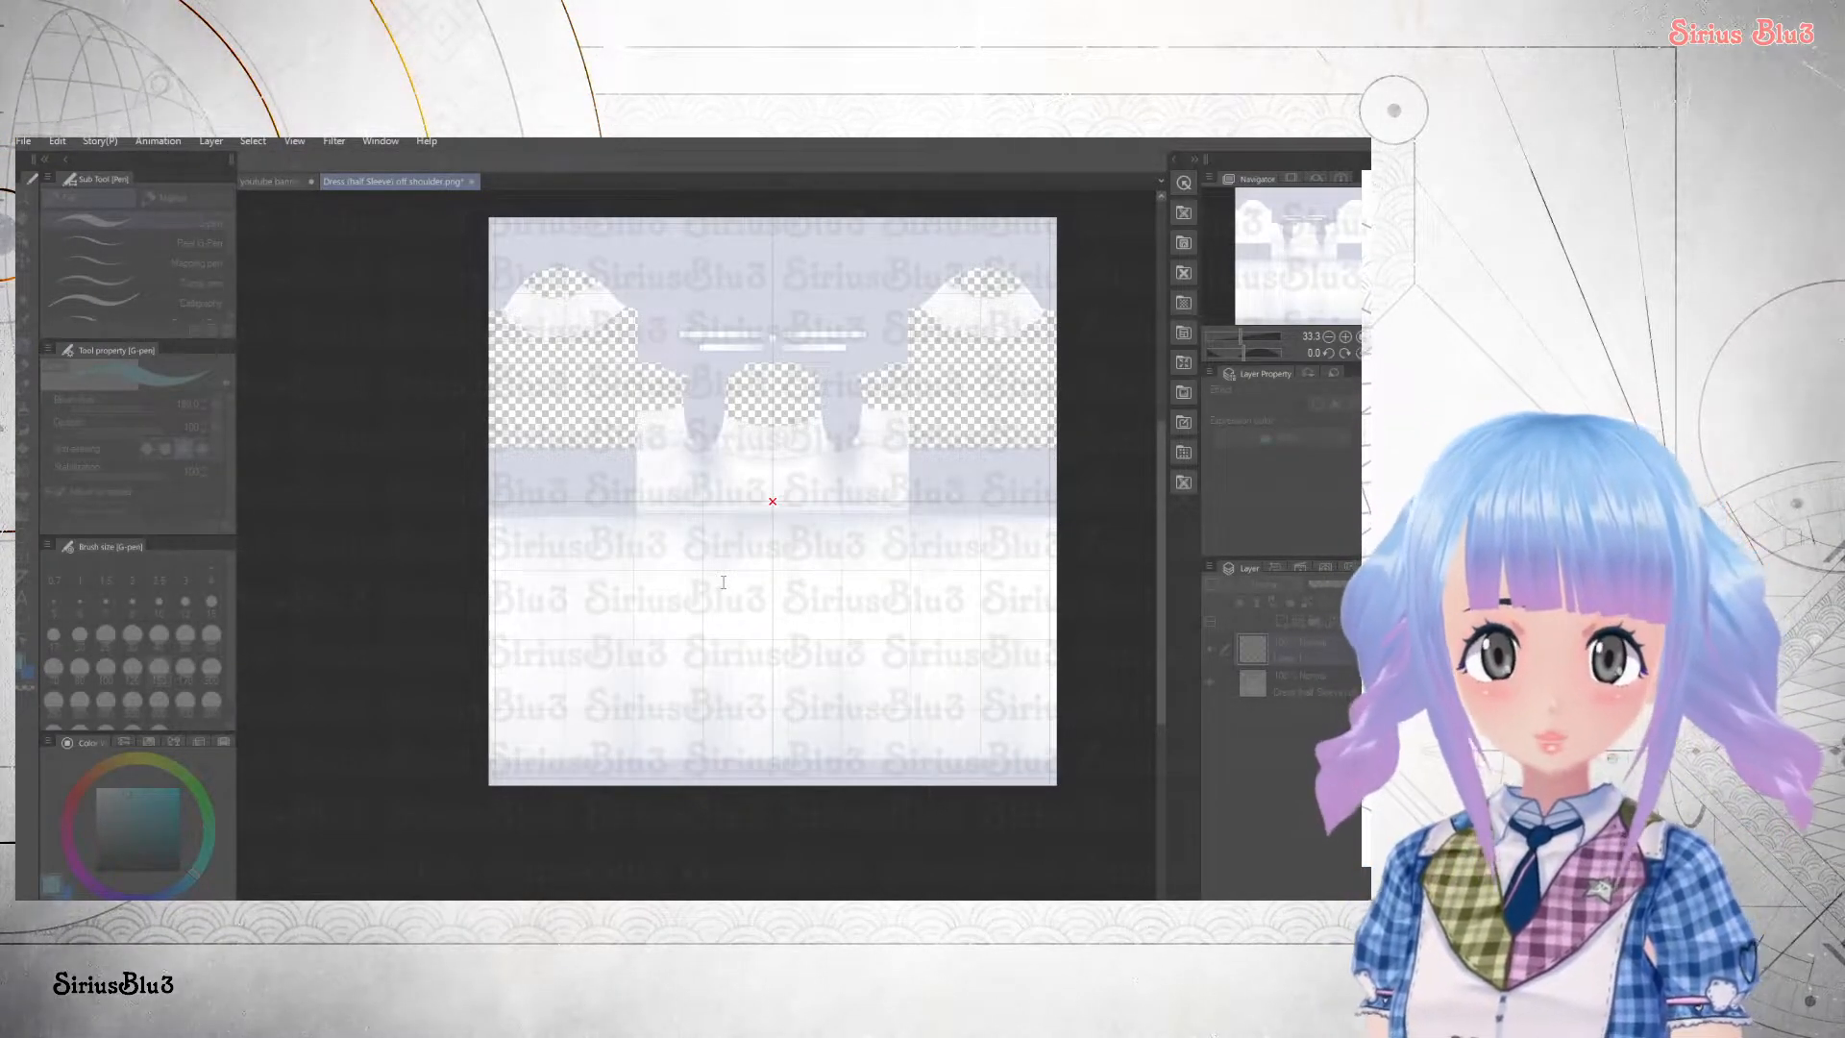
click(854, 435)
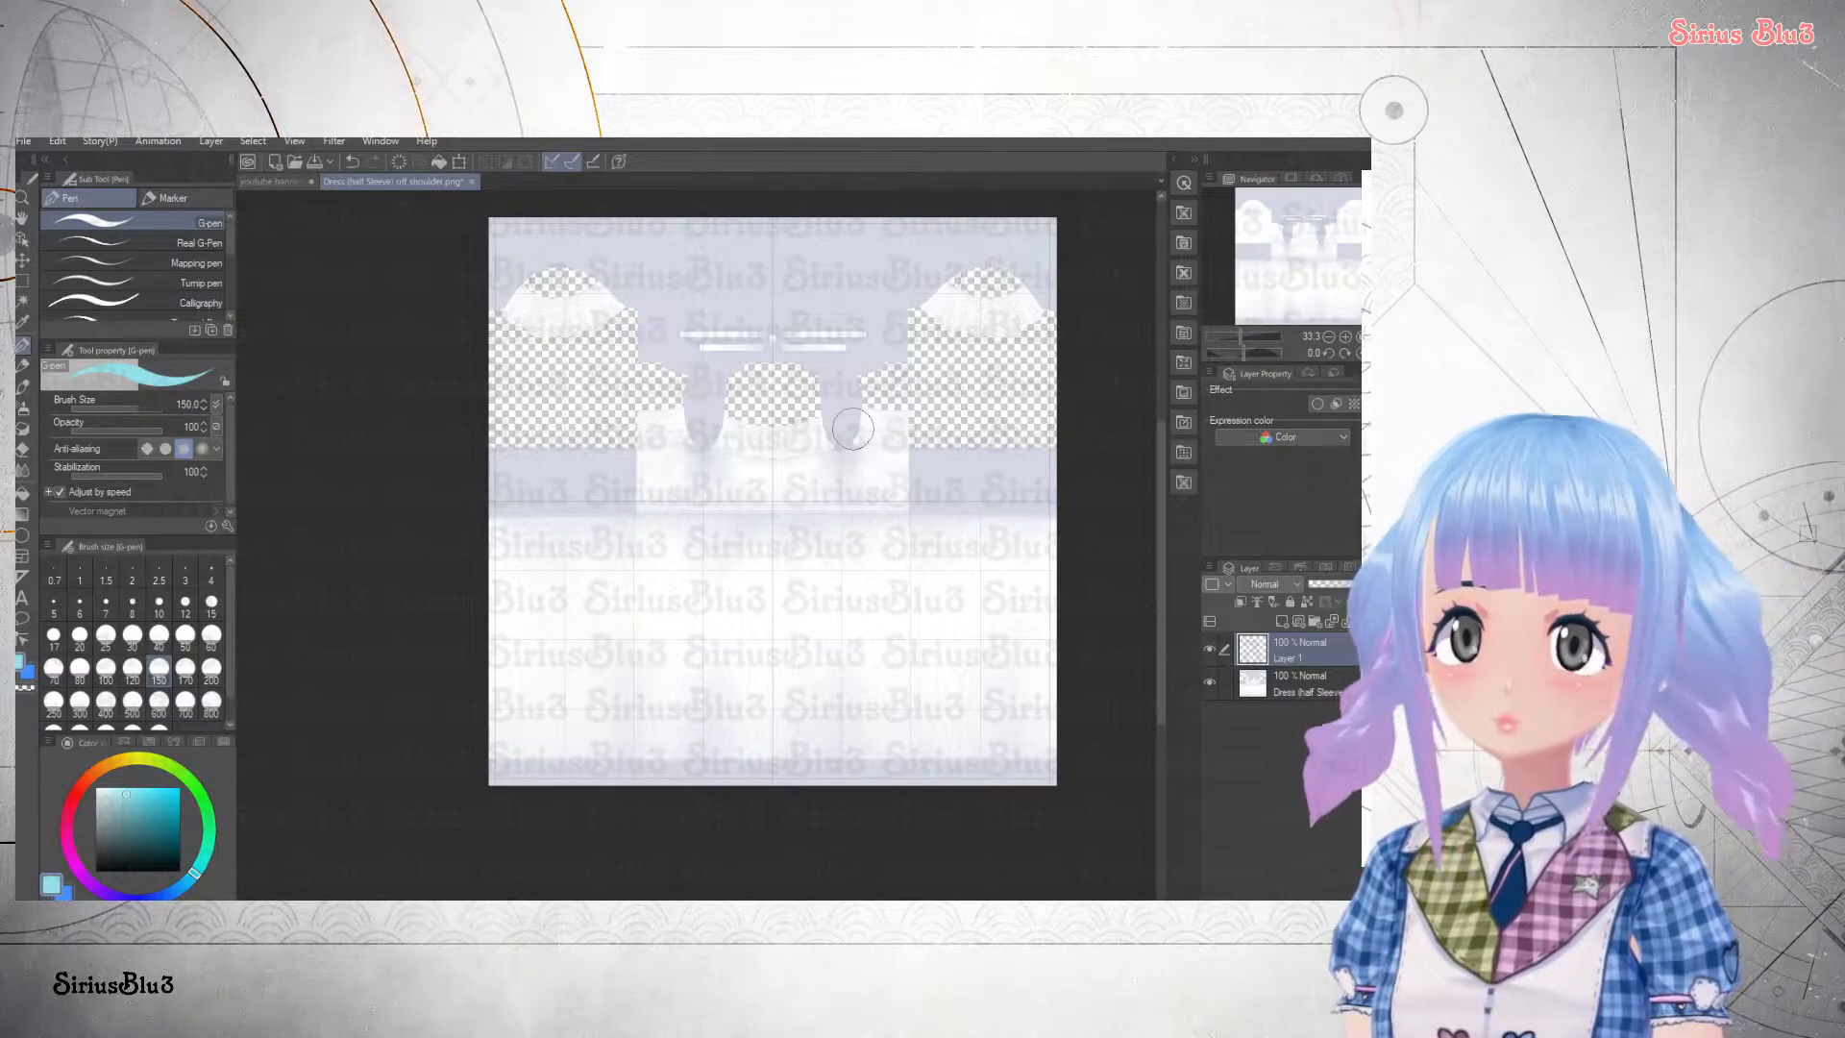
- Add a two-line symmetrical ruler to the new layer along the canvas's vertical center line
click(21, 581)
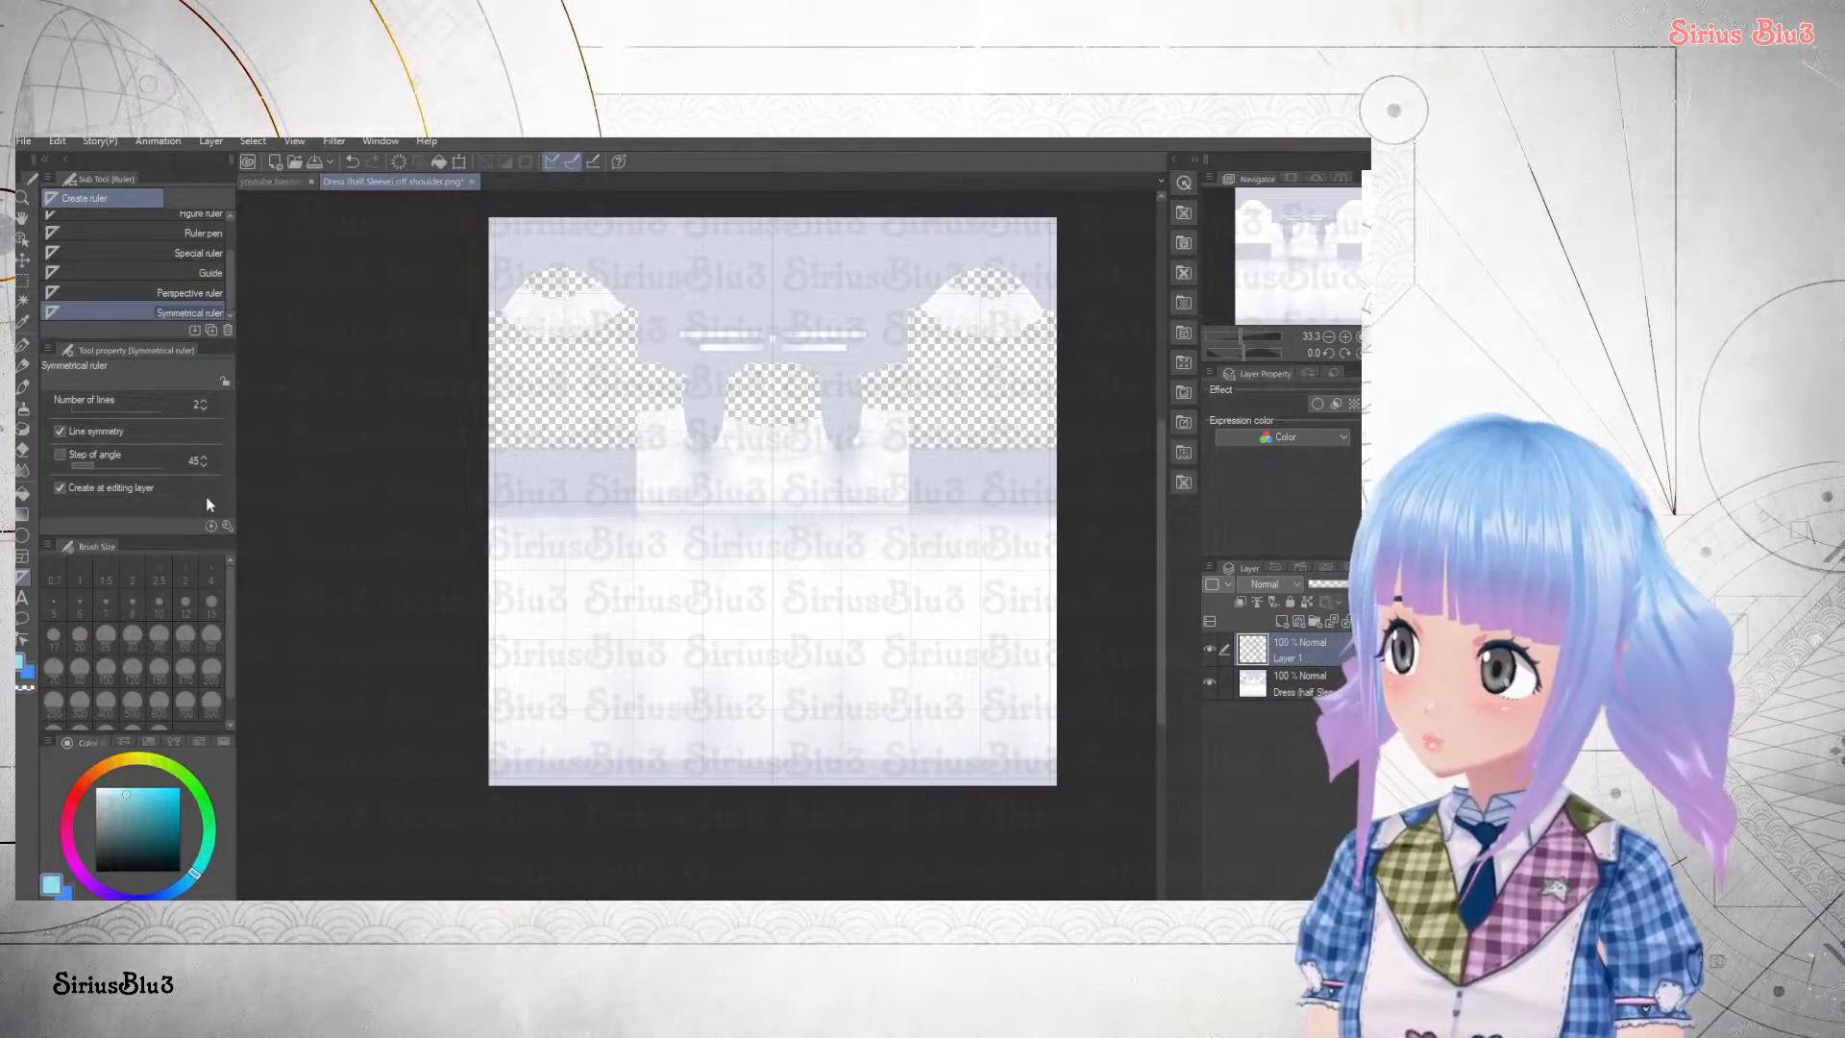
scroll(799, 509, up, 5)
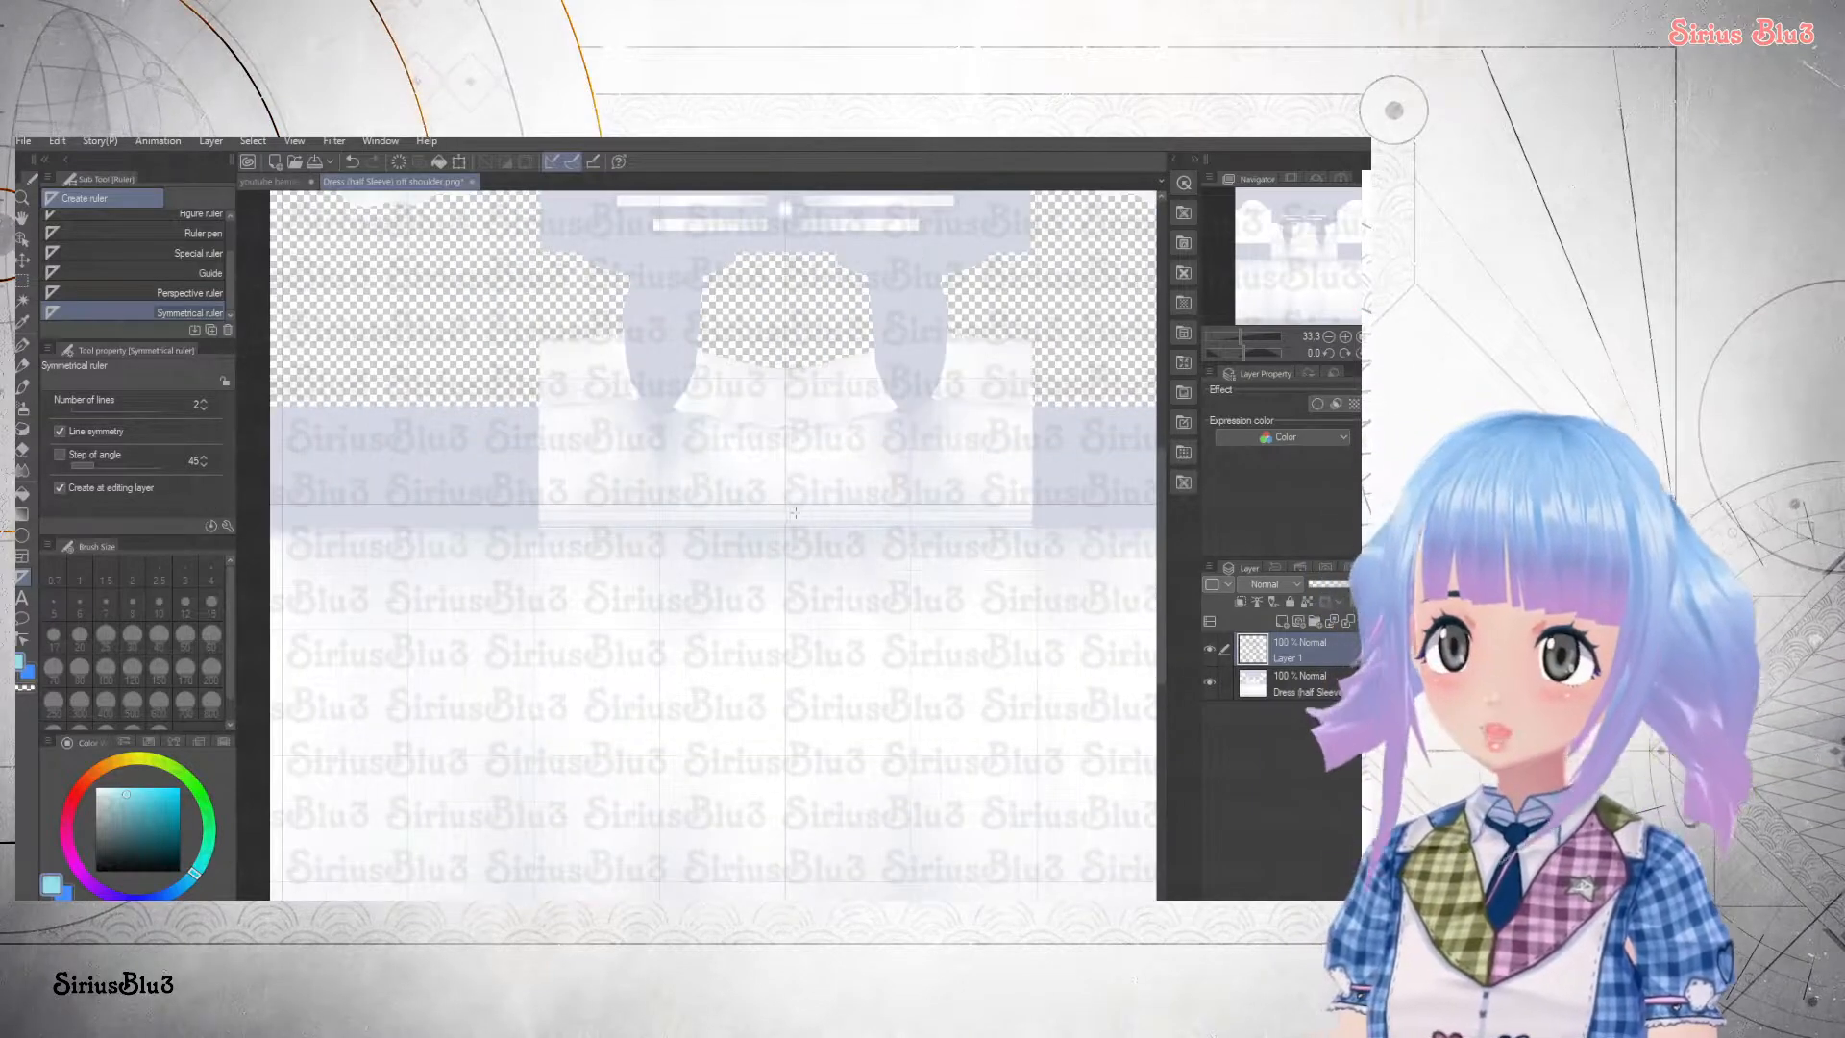
scroll(800, 509, up, 3)
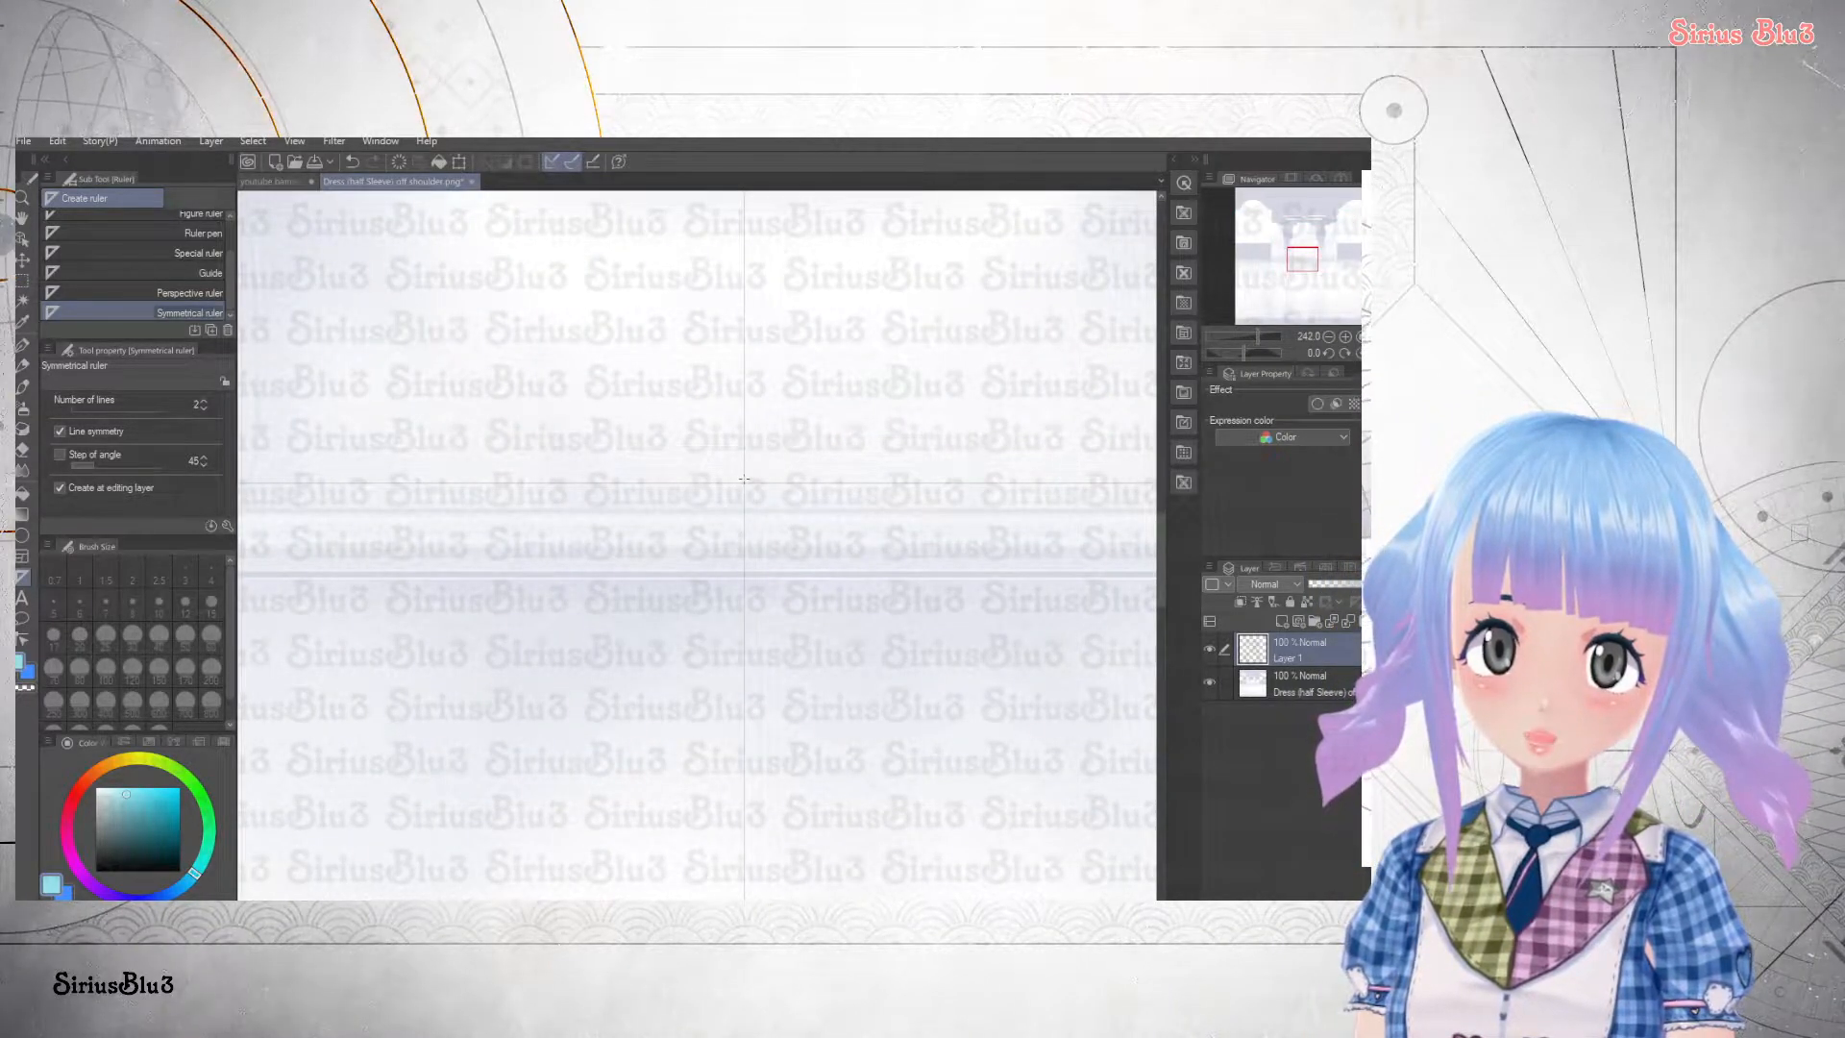
drag(744, 478, 744, 620)
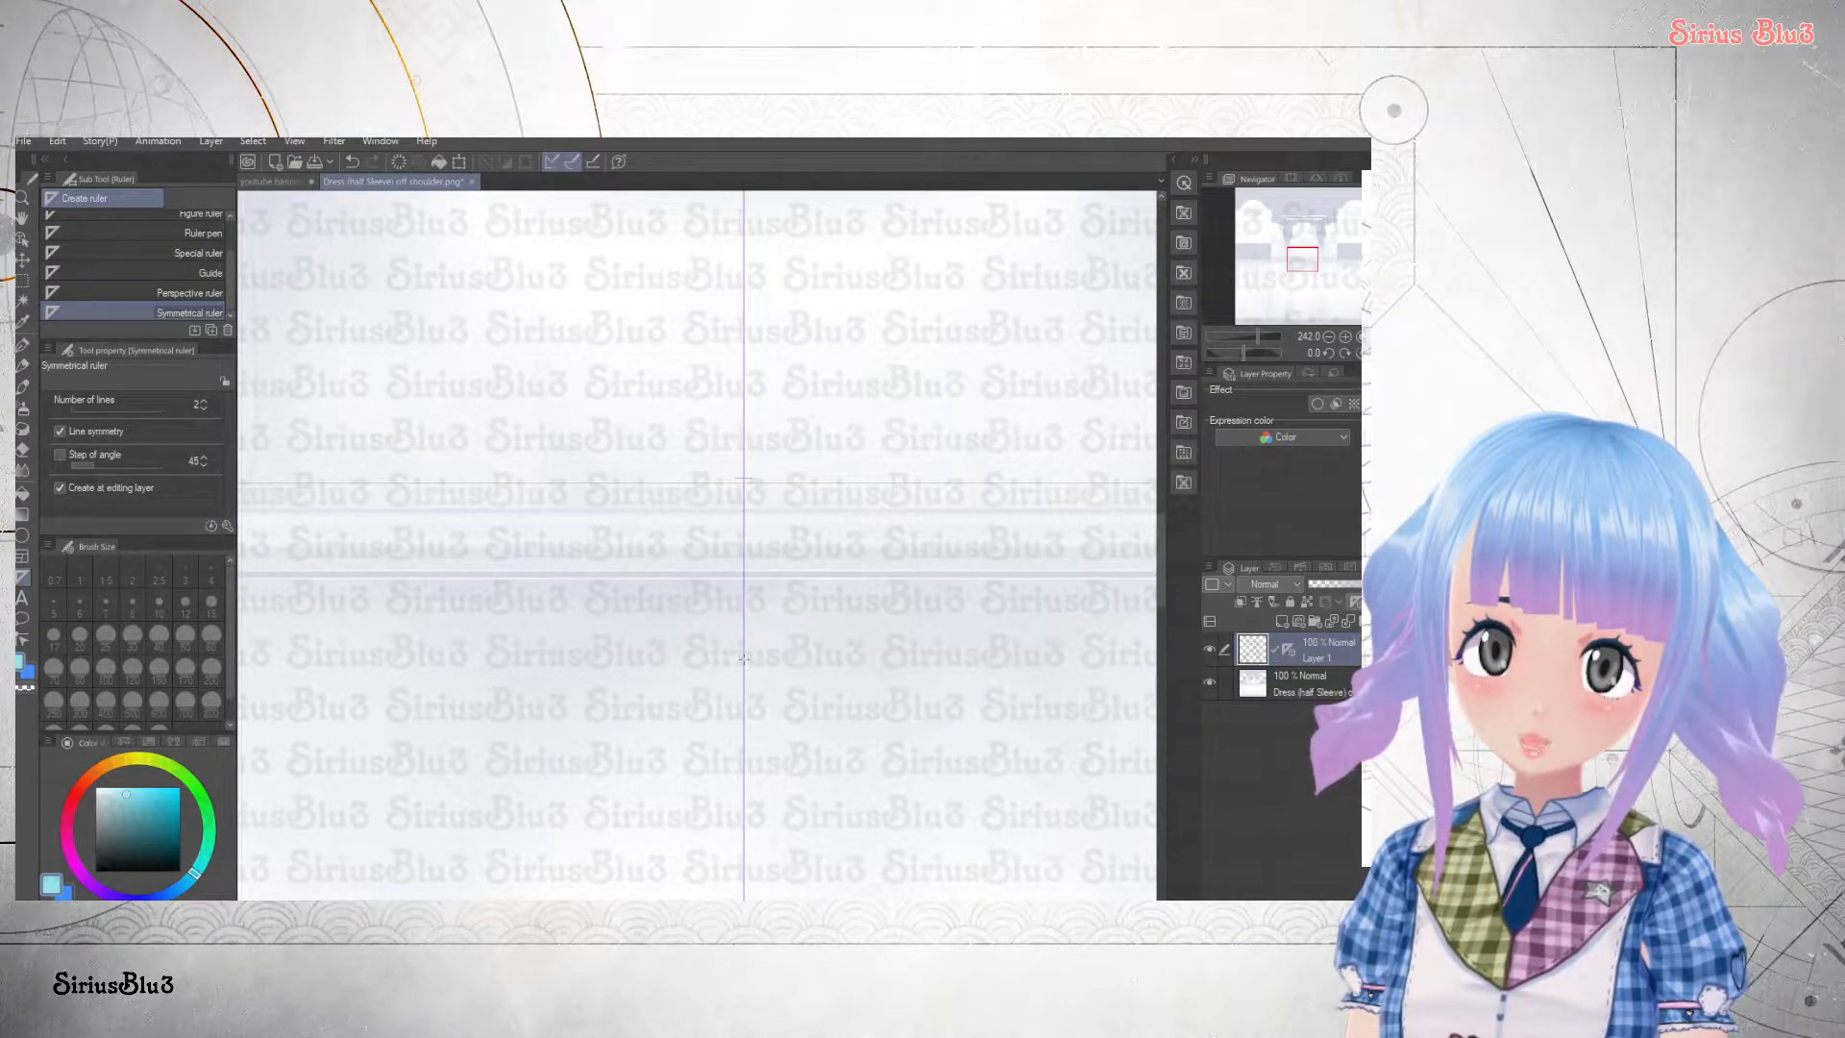
scroll(743, 656, down, 10)
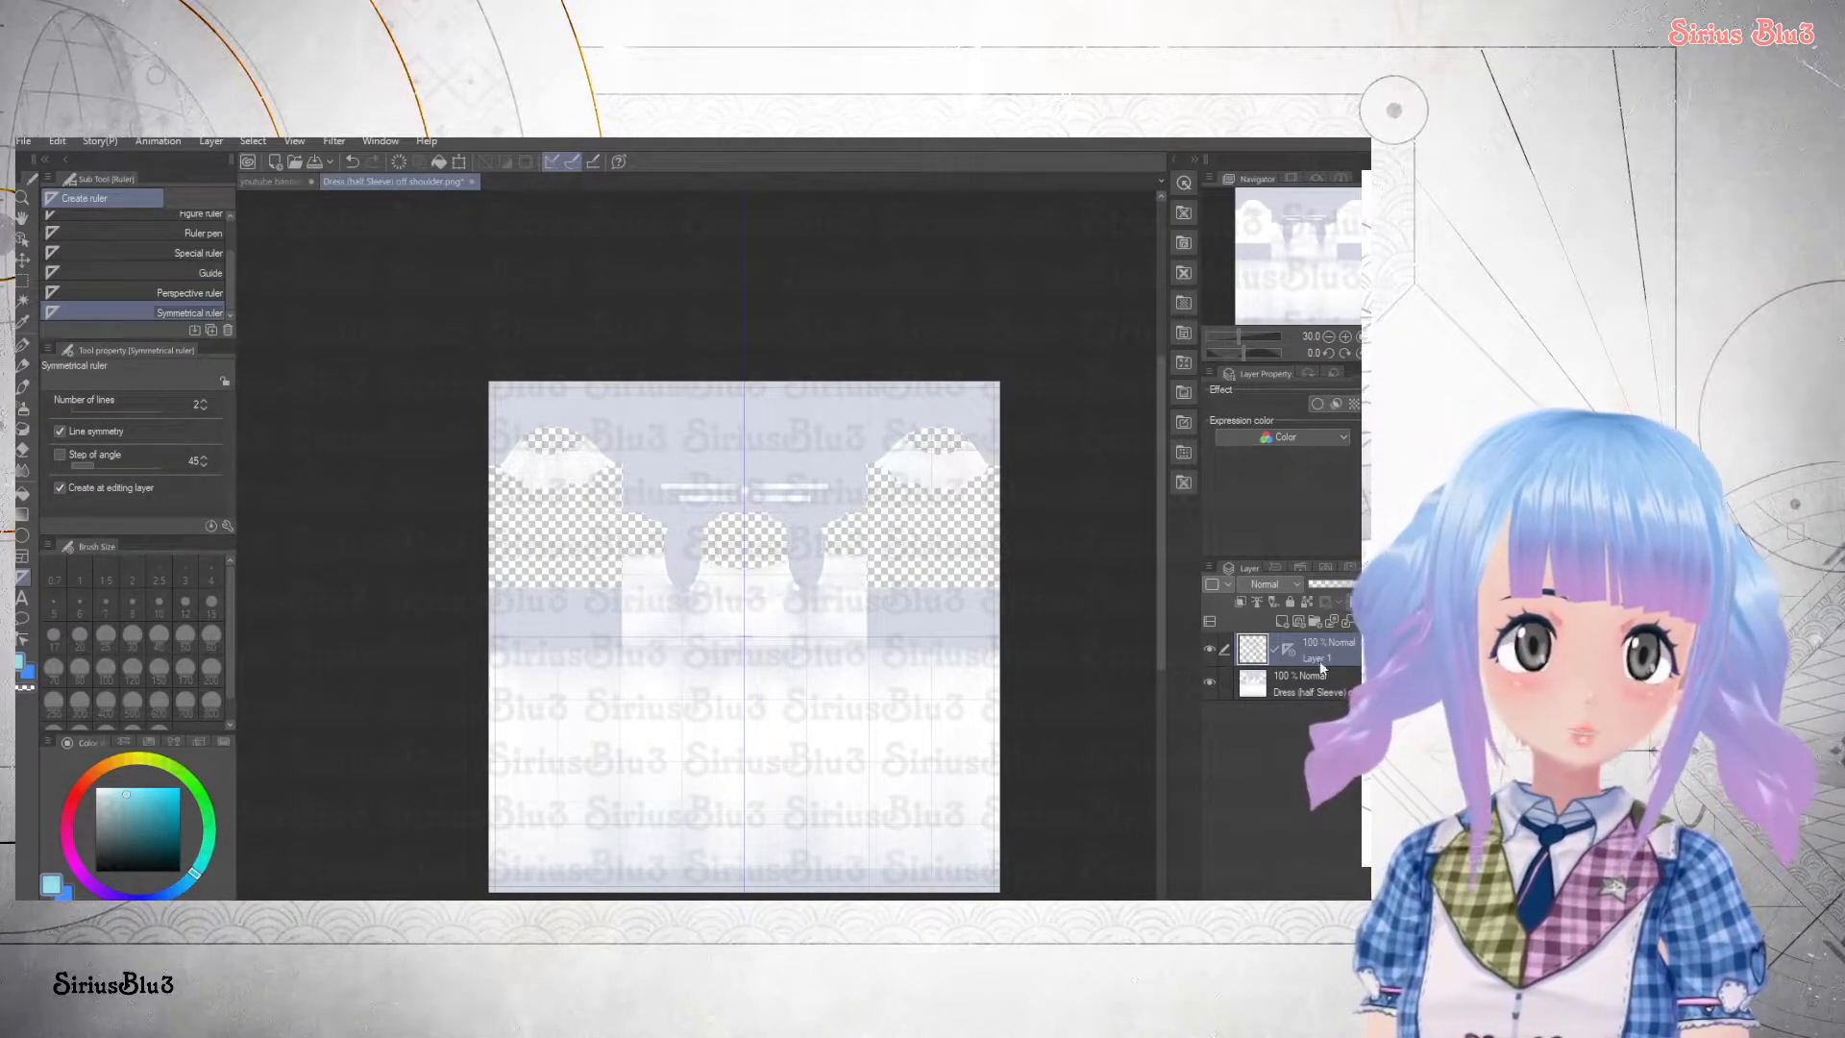
- Duplicate the symmetry-ruler layer, then make Layer 1 the active layer with the G-pen ready for drawing
click(1324, 672)
click(1305, 658)
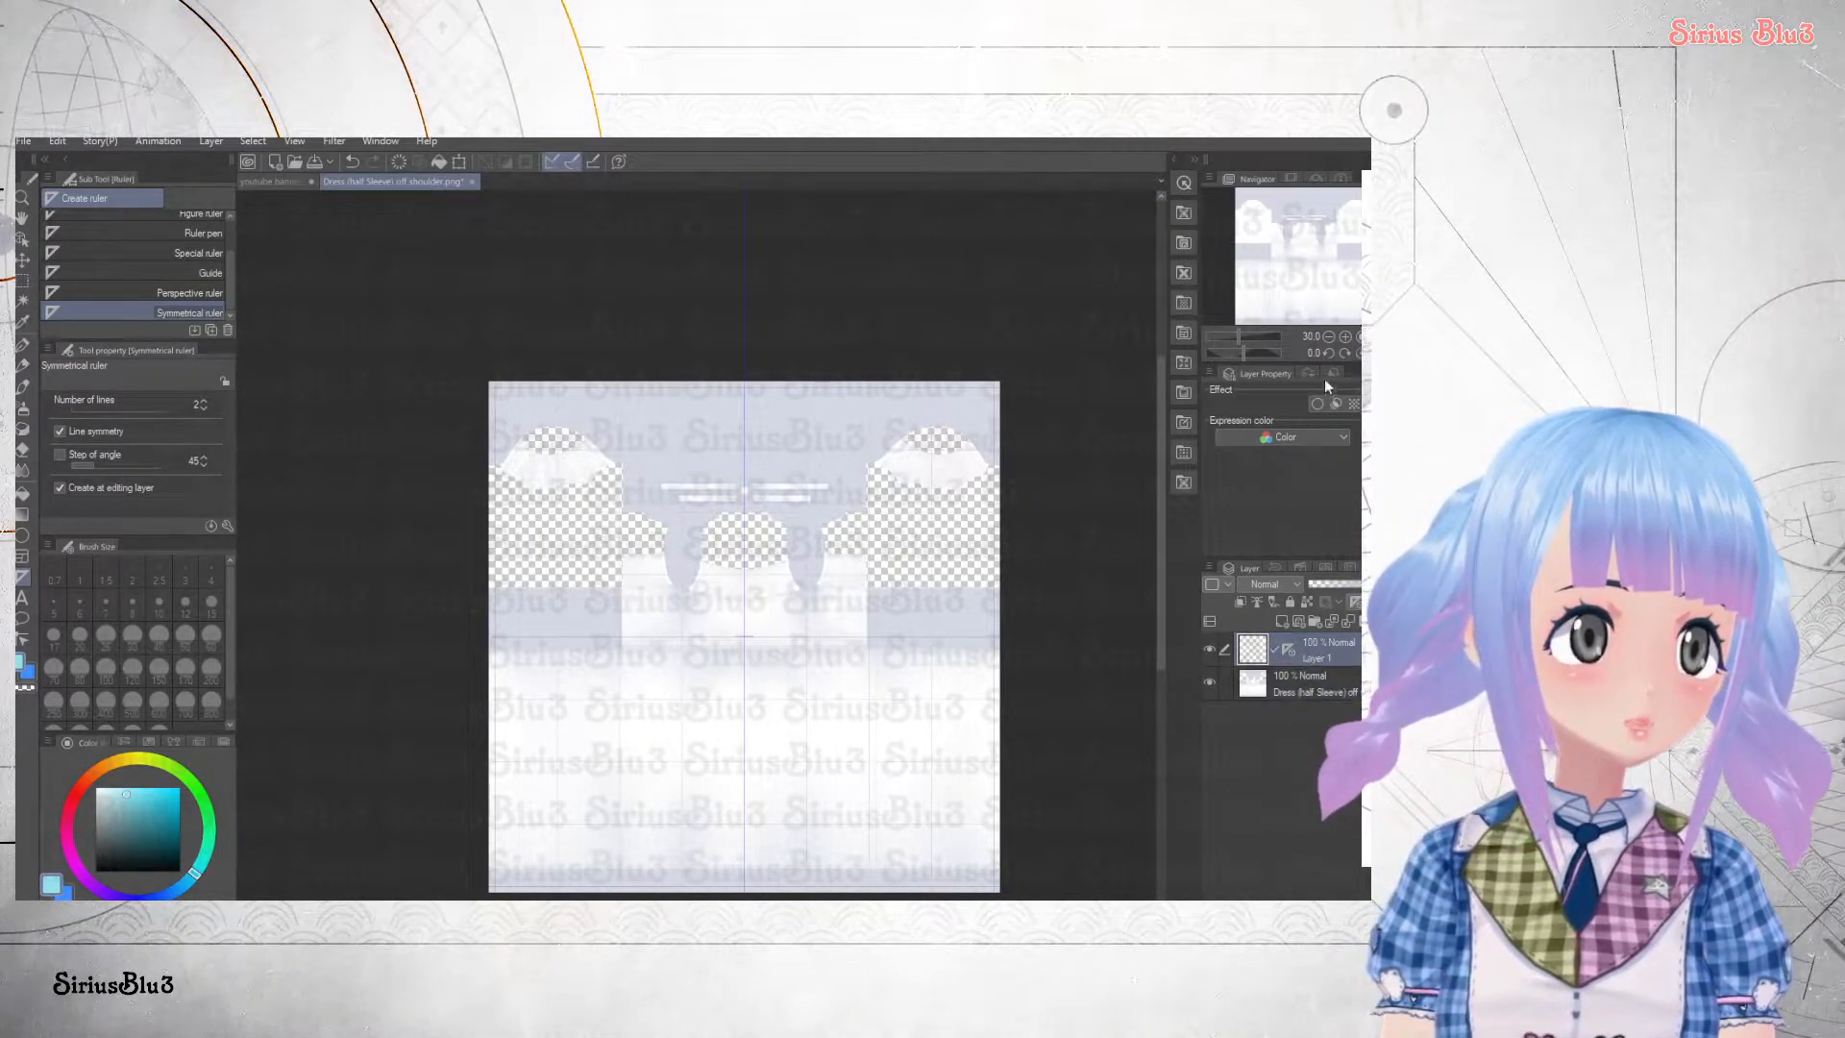
key(ctrl+c)
key(ctrl+v)
click(1334, 688)
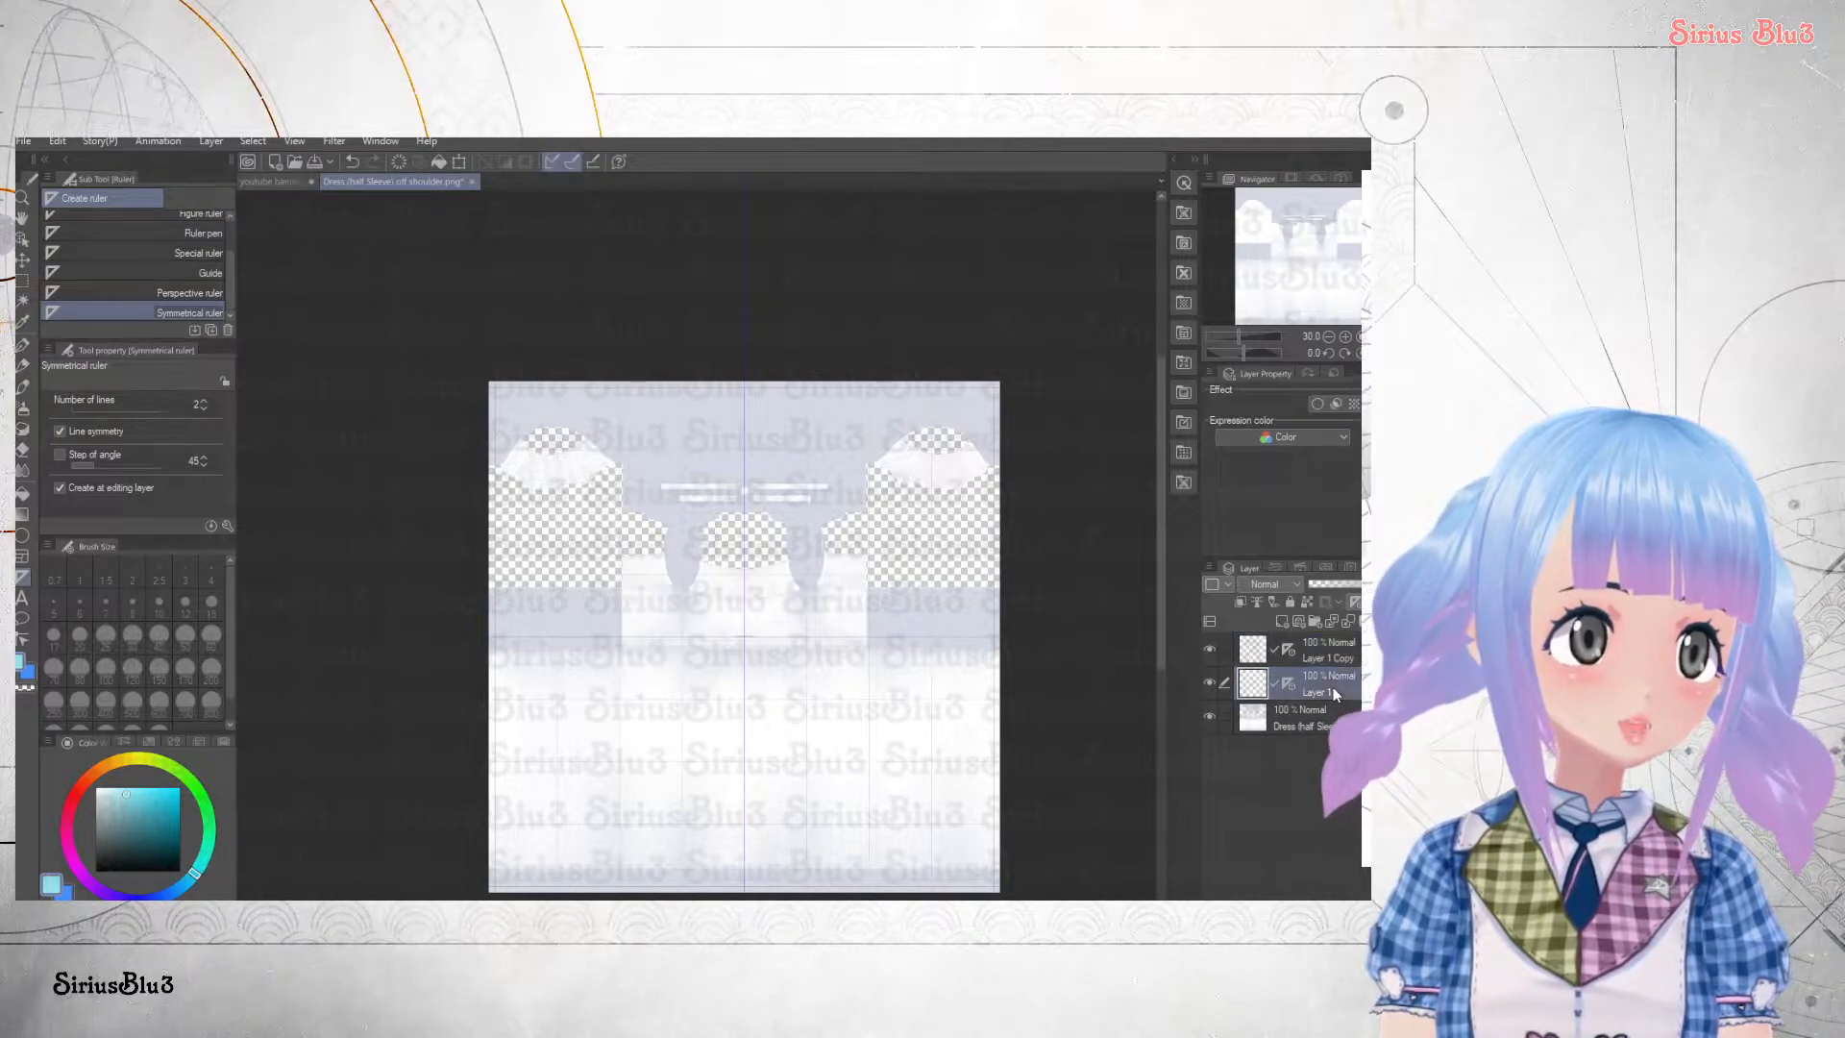
scroll(772, 665, up, 3)
scroll(771, 661, down, 2)
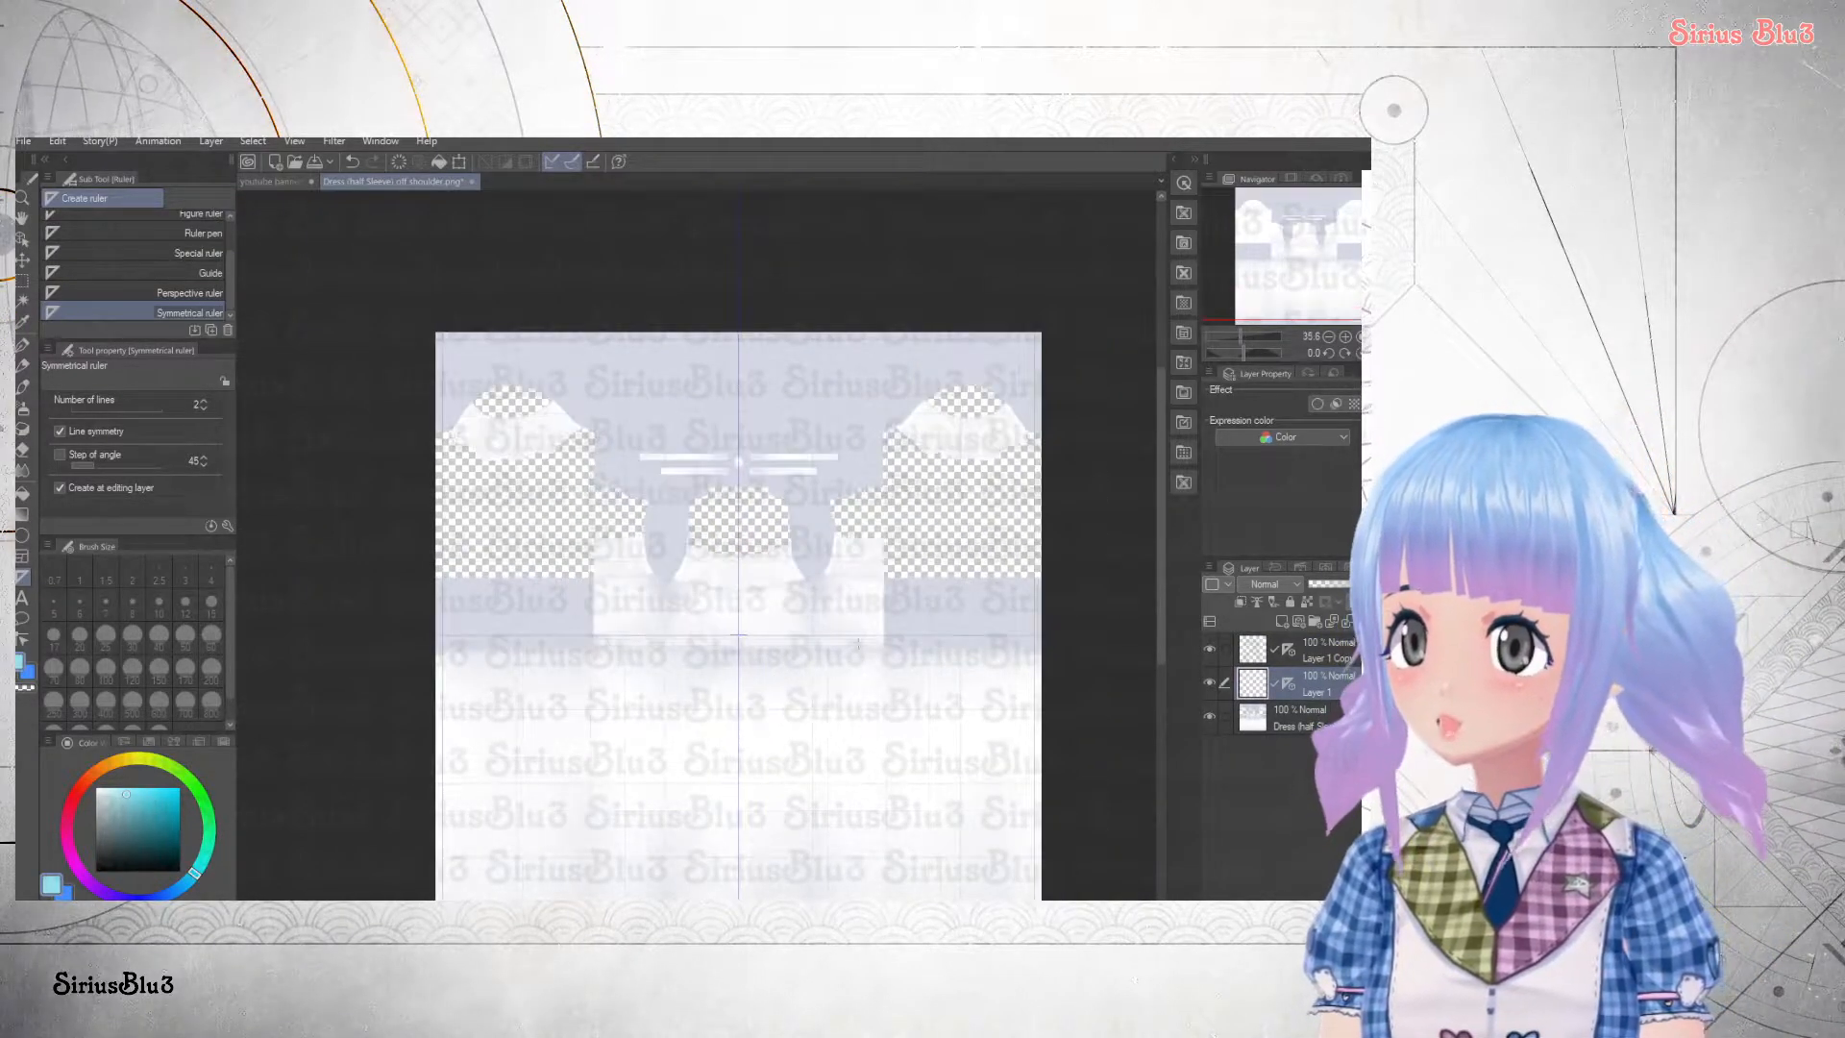
drag(1279, 278, 1283, 302)
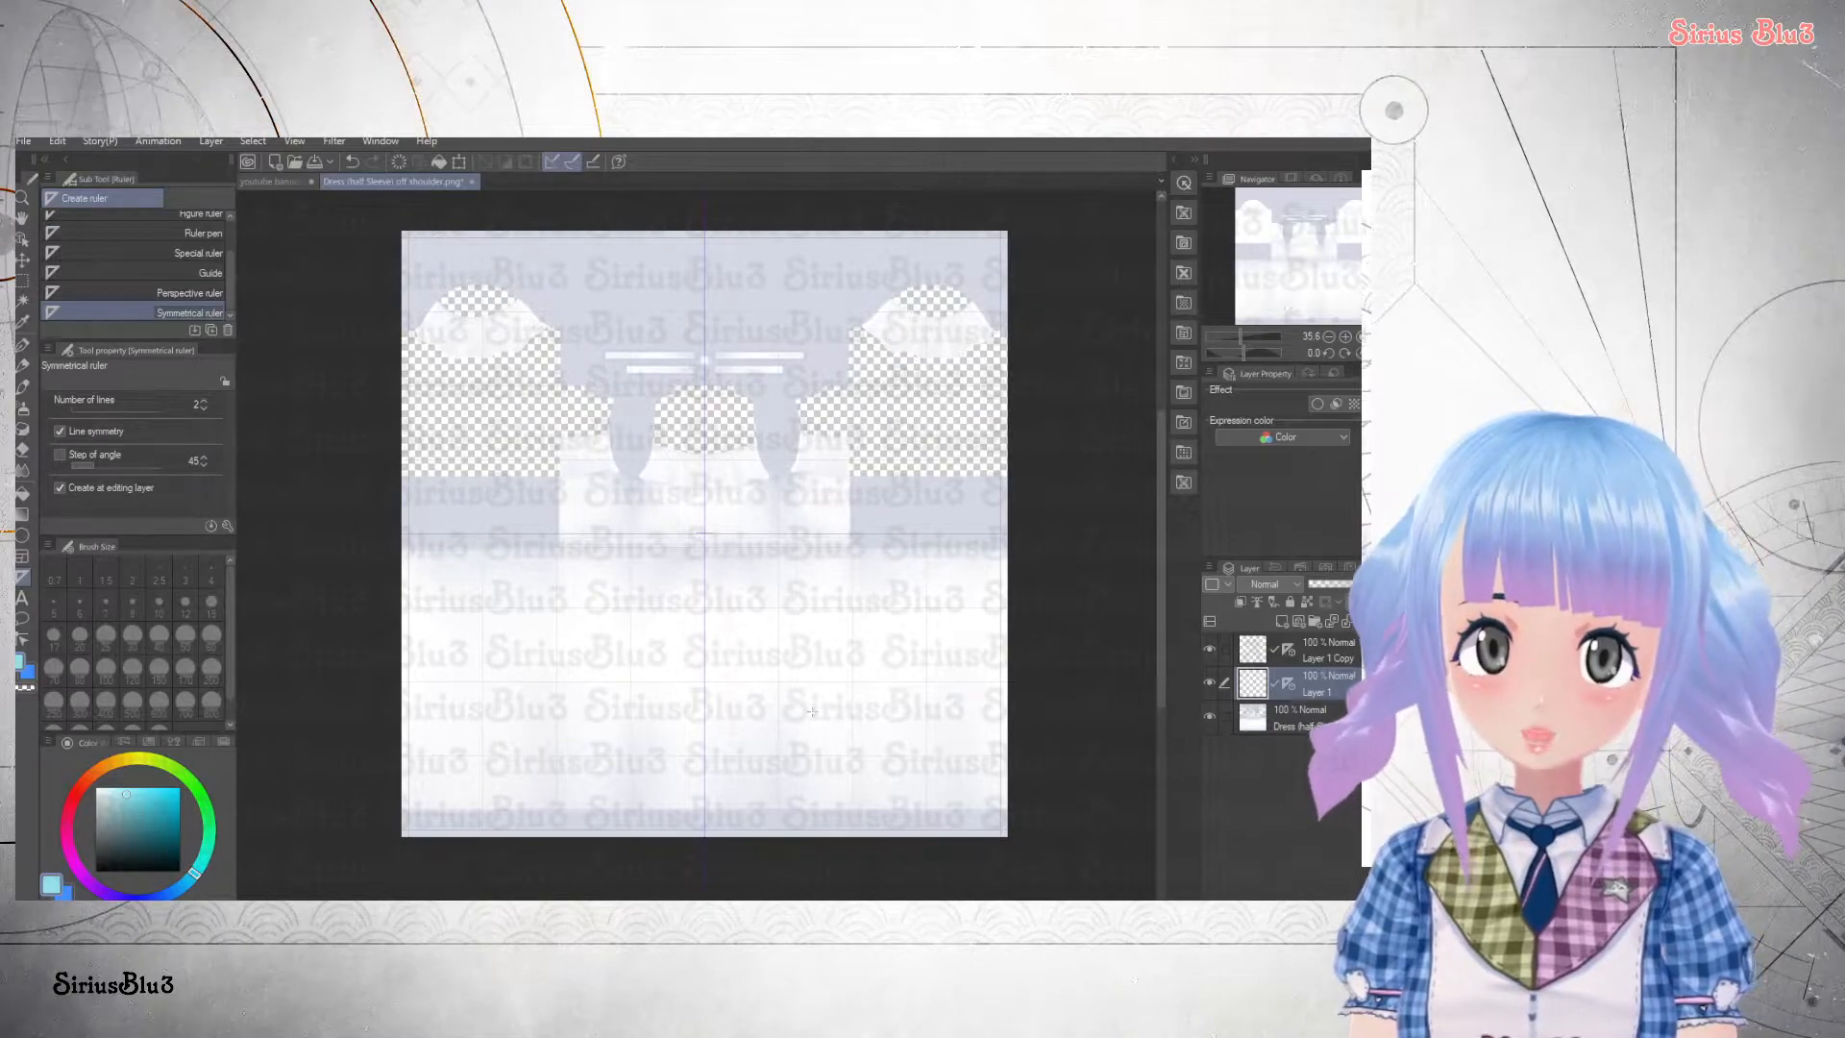
scroll(797, 720, up, 1)
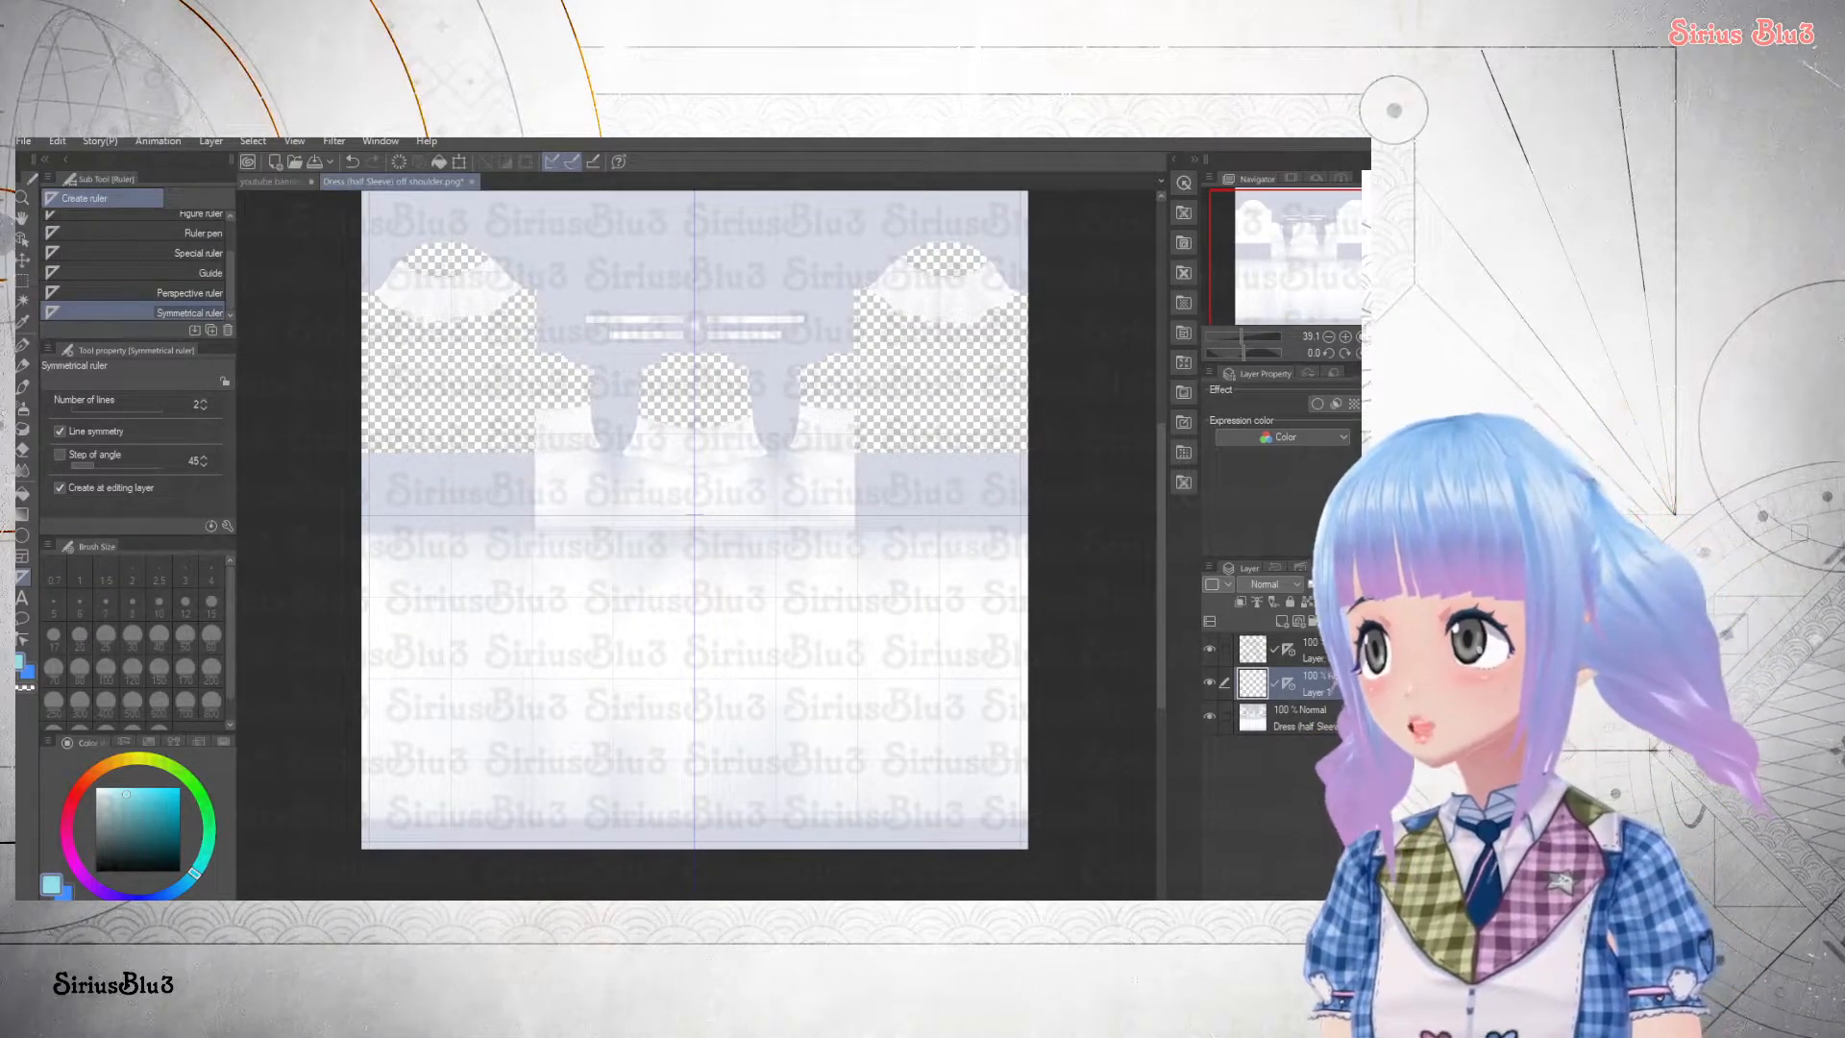
click(23, 344)
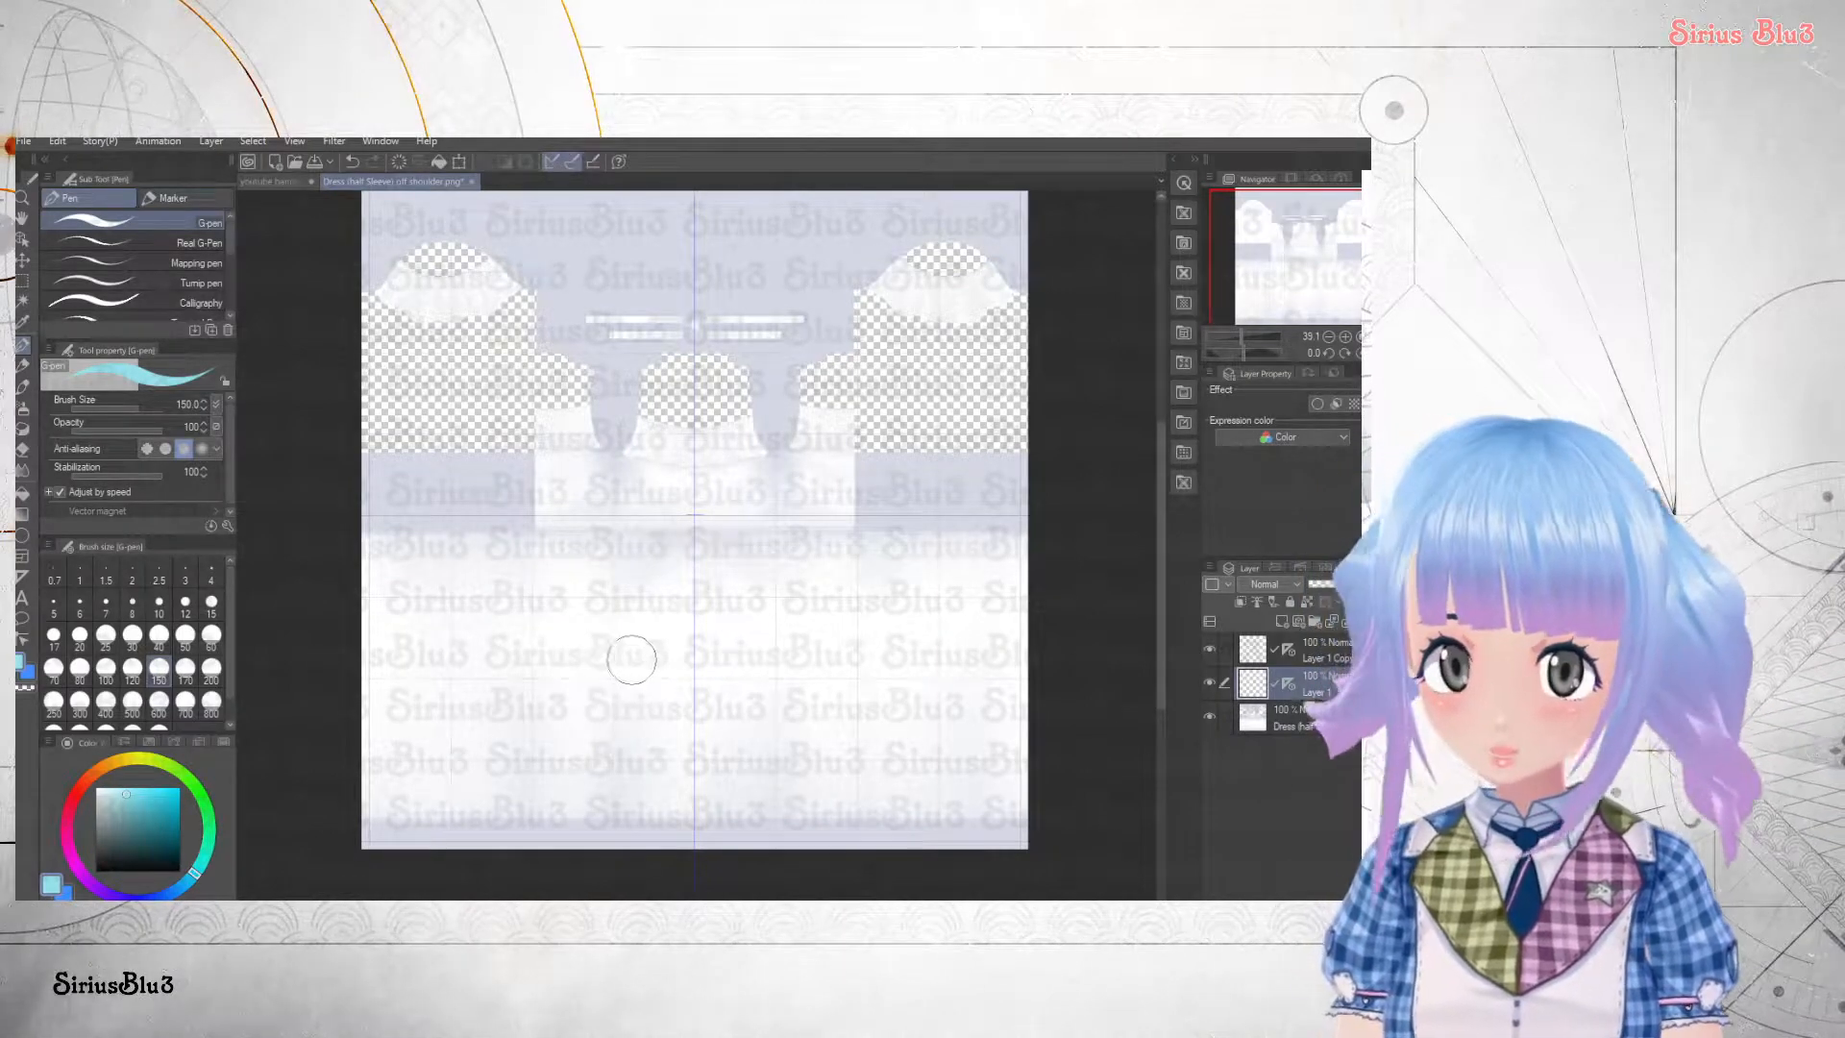
- Test clipping to the layer below on light-blue mirrored strokes over the sleeves, then undo the clipping and strokes
drag(312, 430, 529, 430)
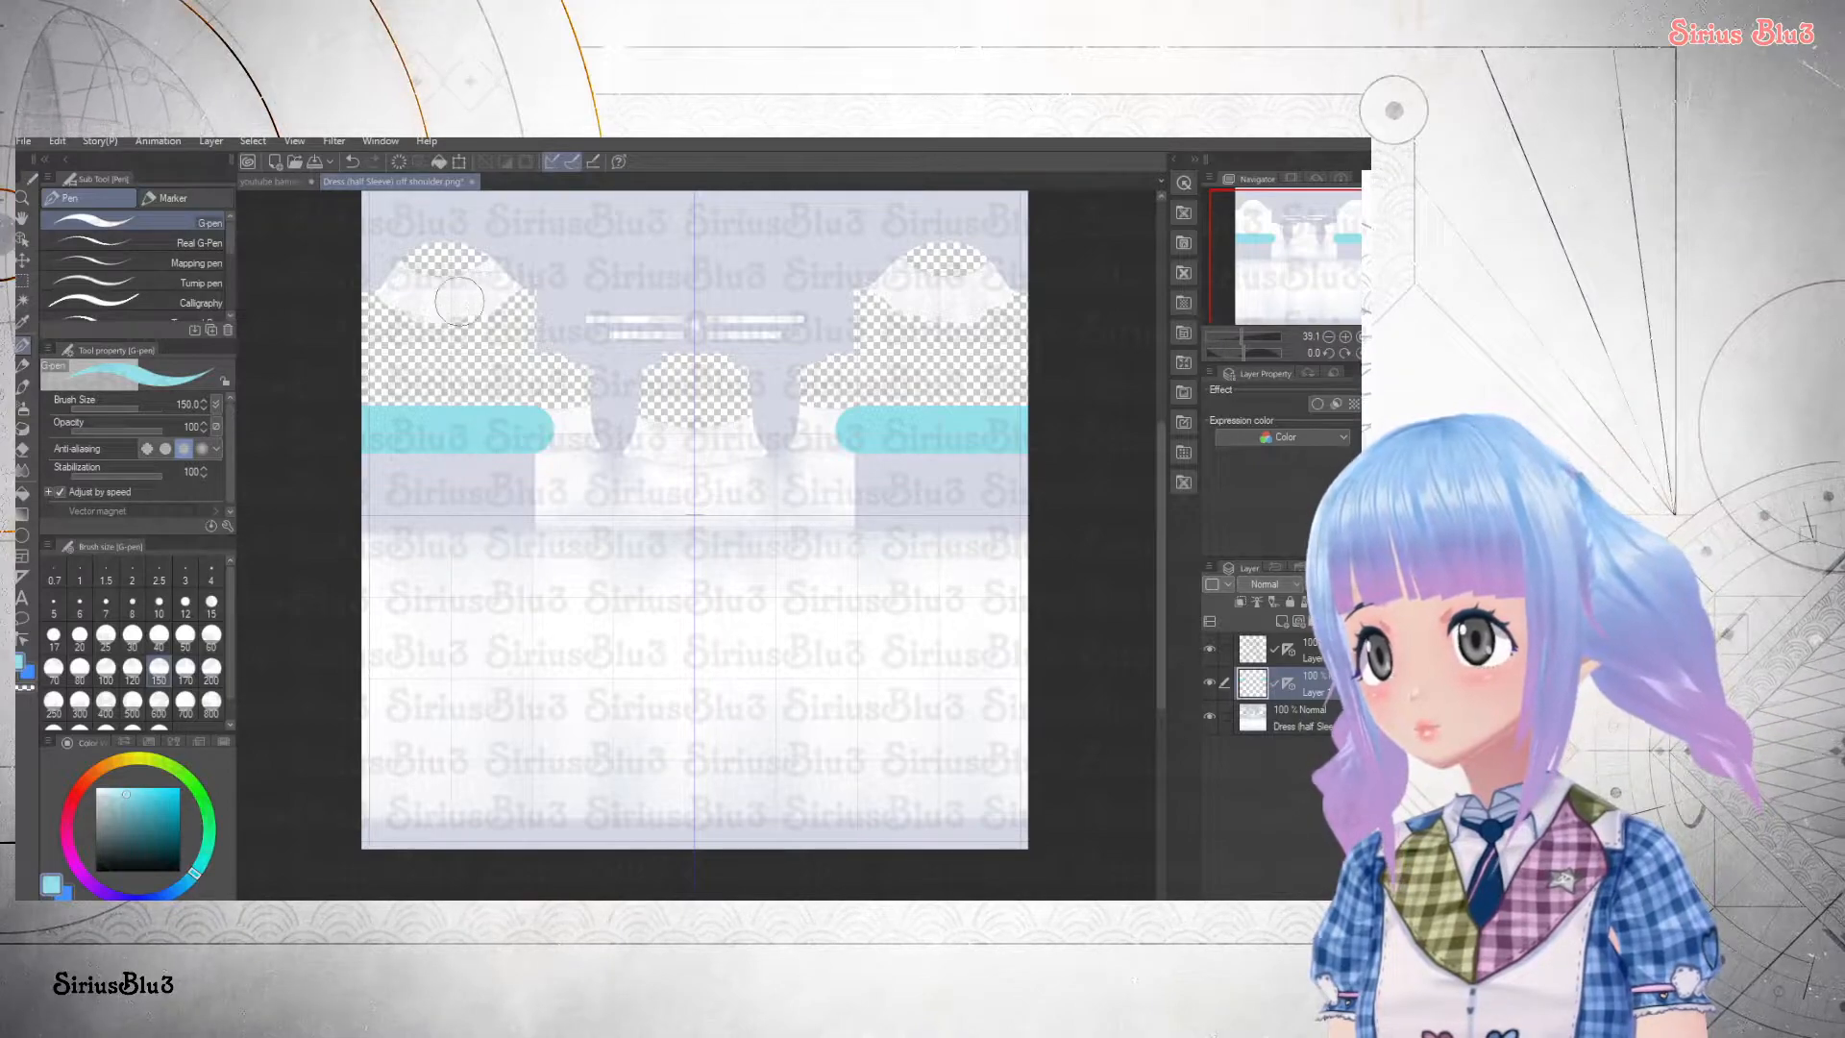
drag(459, 283, 460, 432)
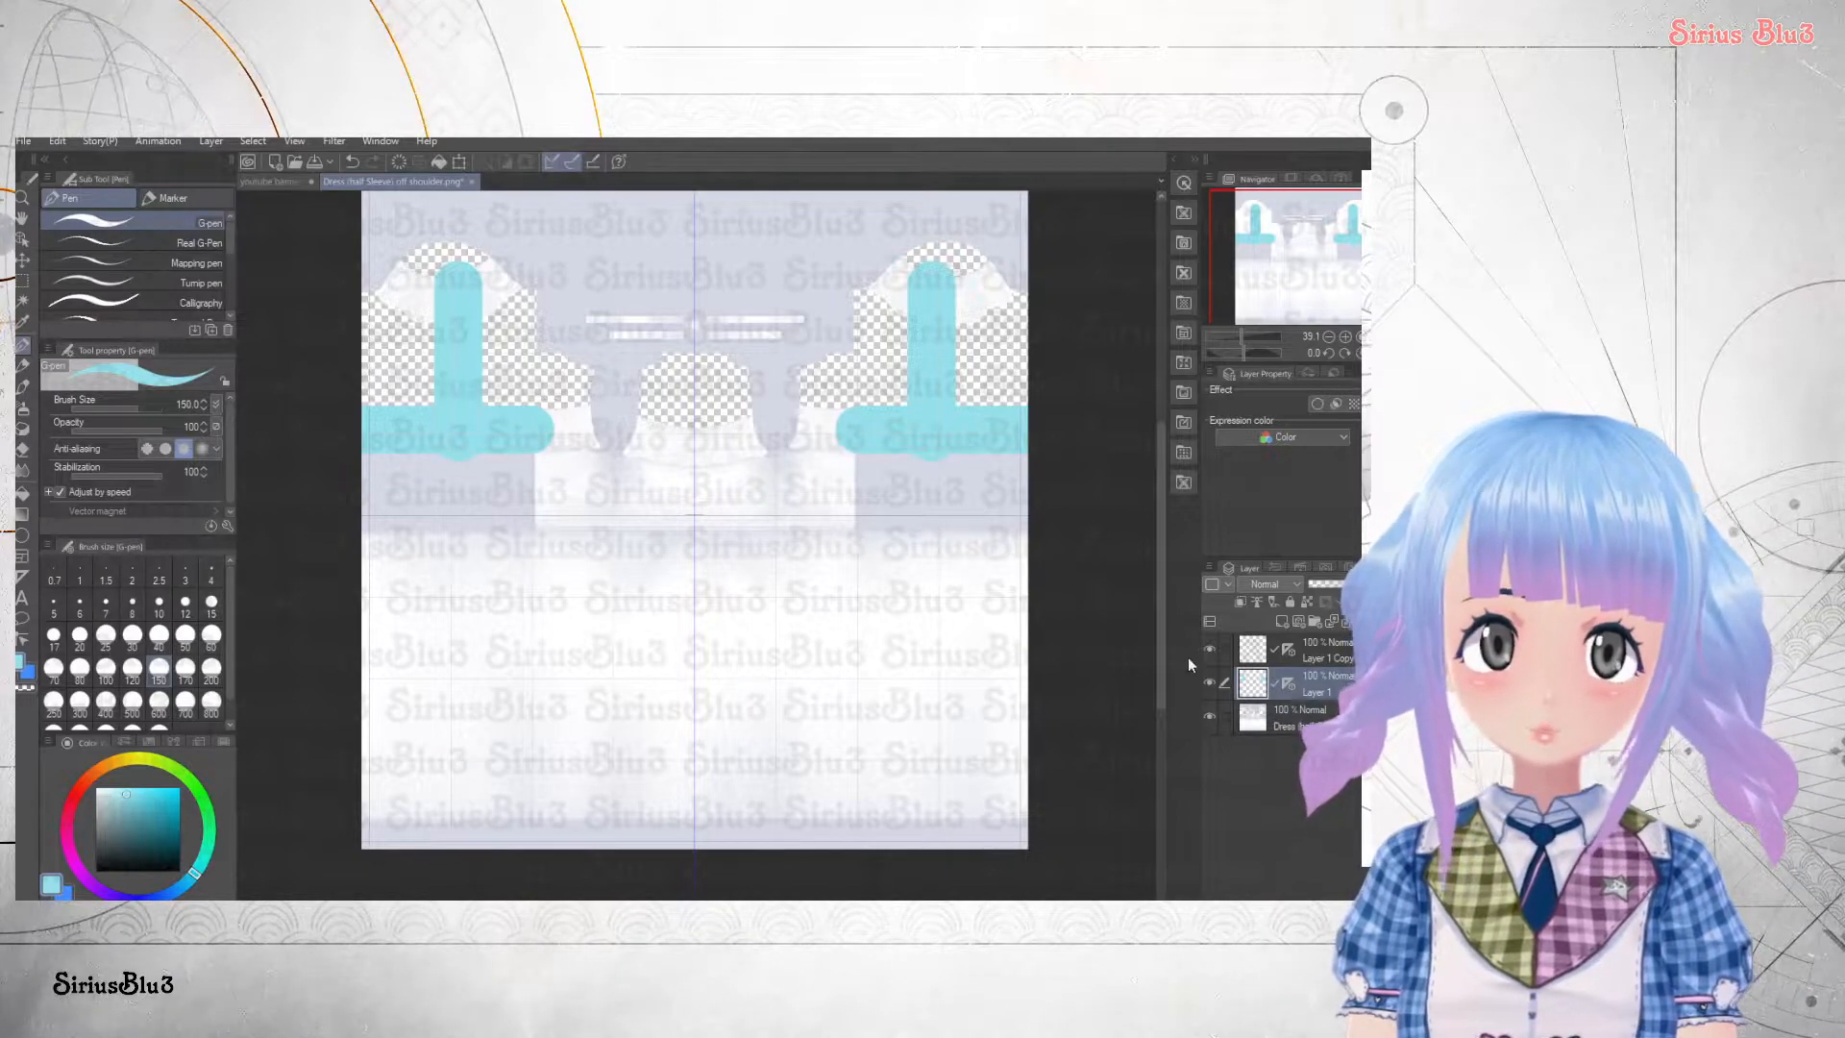
click(1238, 603)
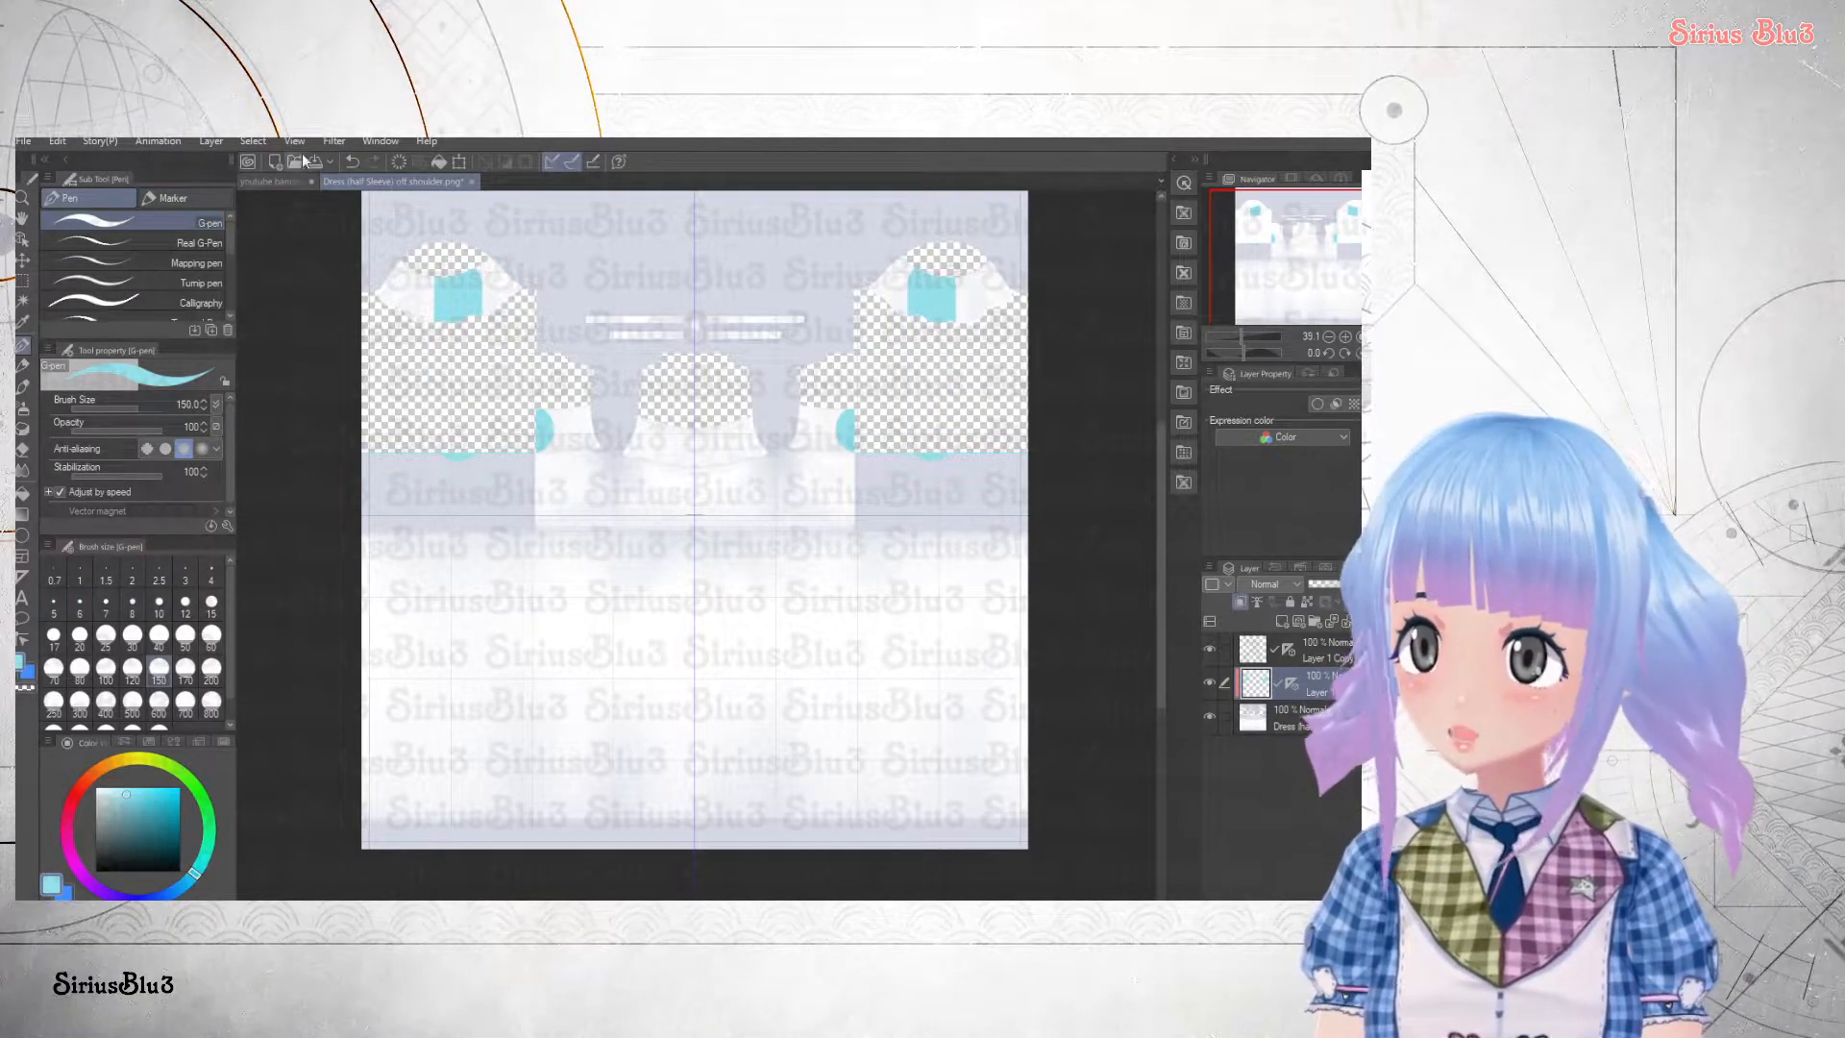
click(350, 162)
click(351, 162)
click(350, 161)
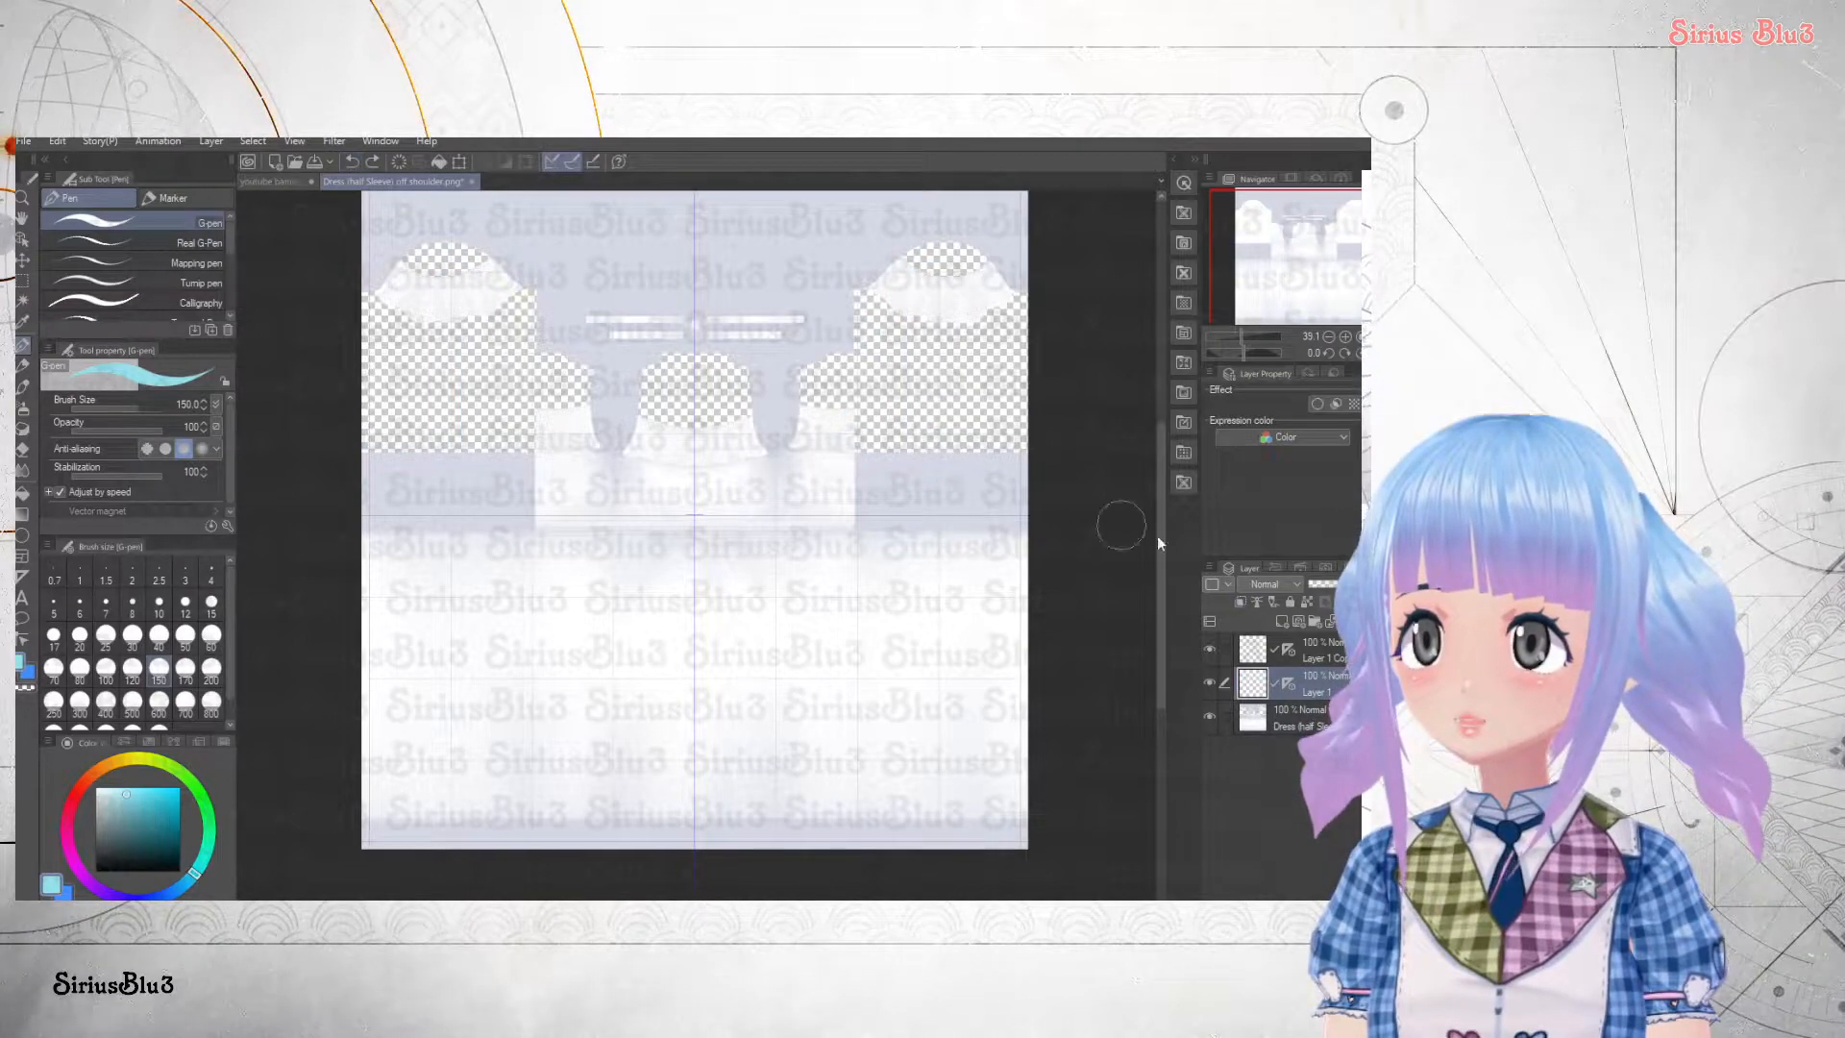
- Clip Layer 1 to the dress texture and paint the shoulder sleeves and the upper center strips light blue
click(1240, 602)
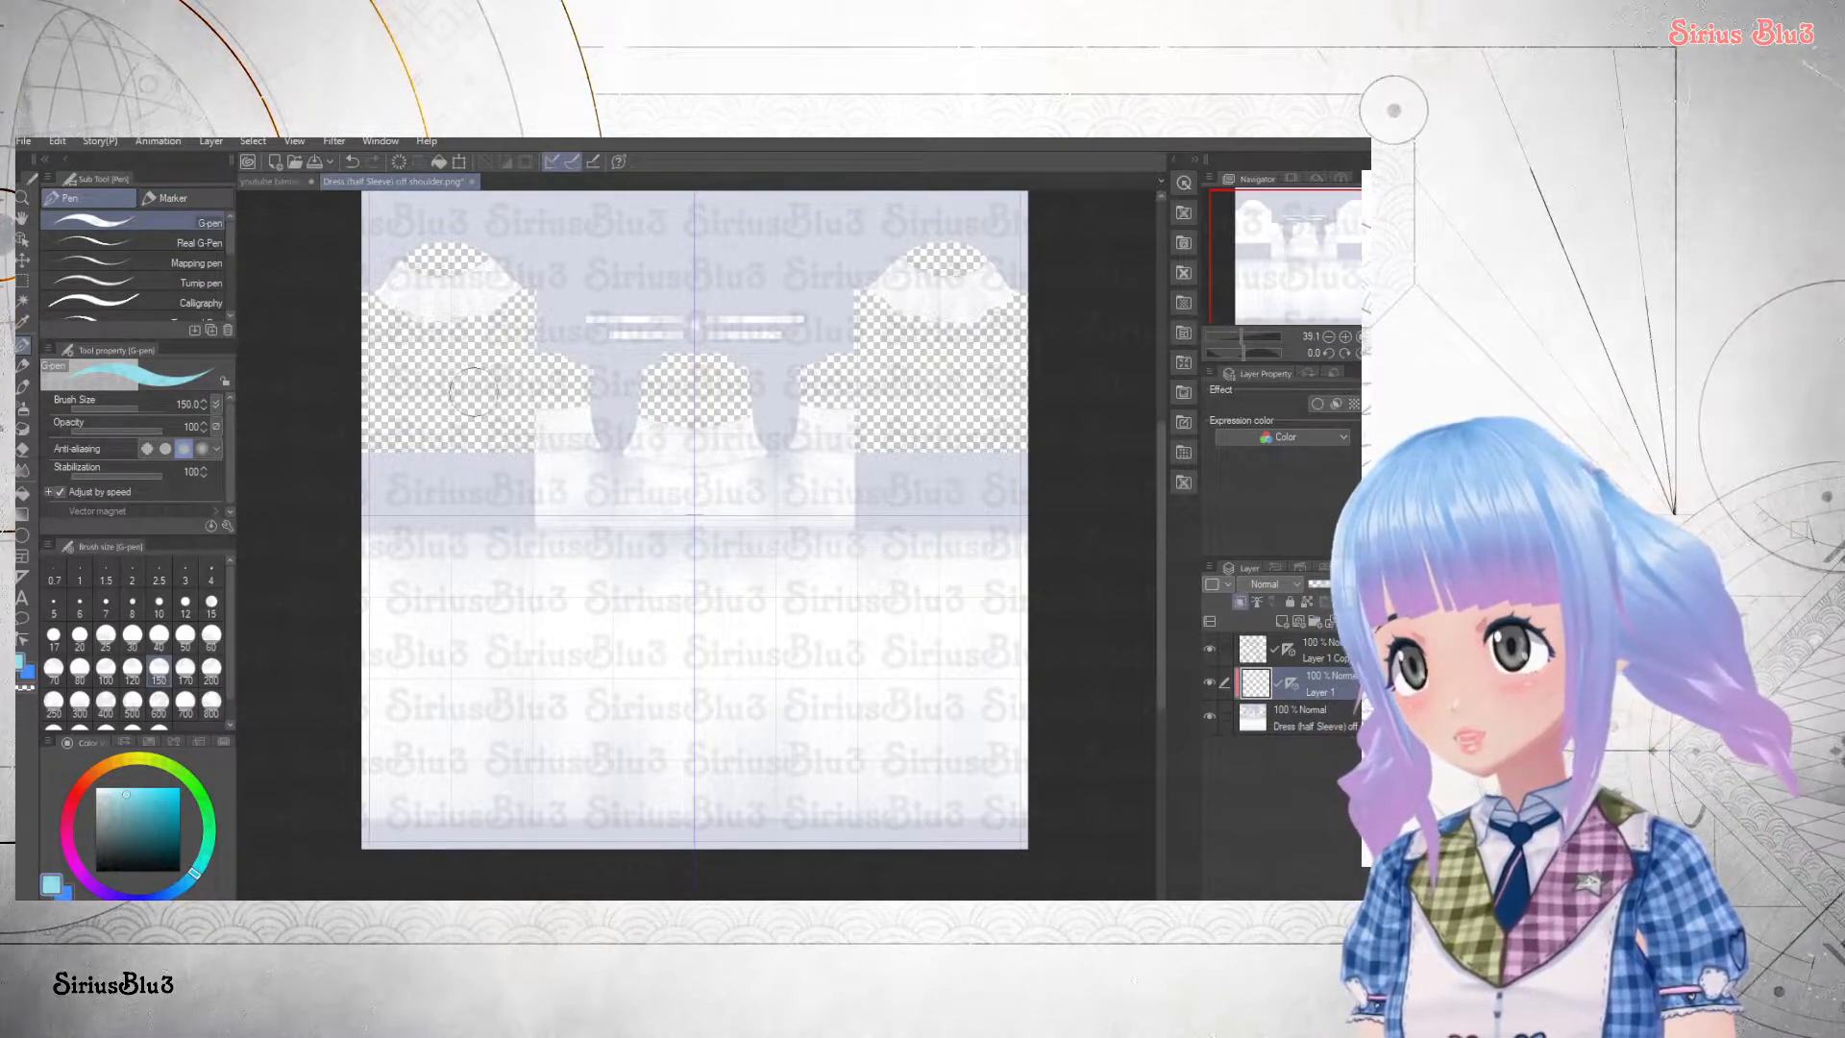
mouse_move(385, 269)
mouse_down()
mouse_move(462, 280)
mouse_move(523, 251)
mouse_move(523, 284)
mouse_move(404, 274)
mouse_up()
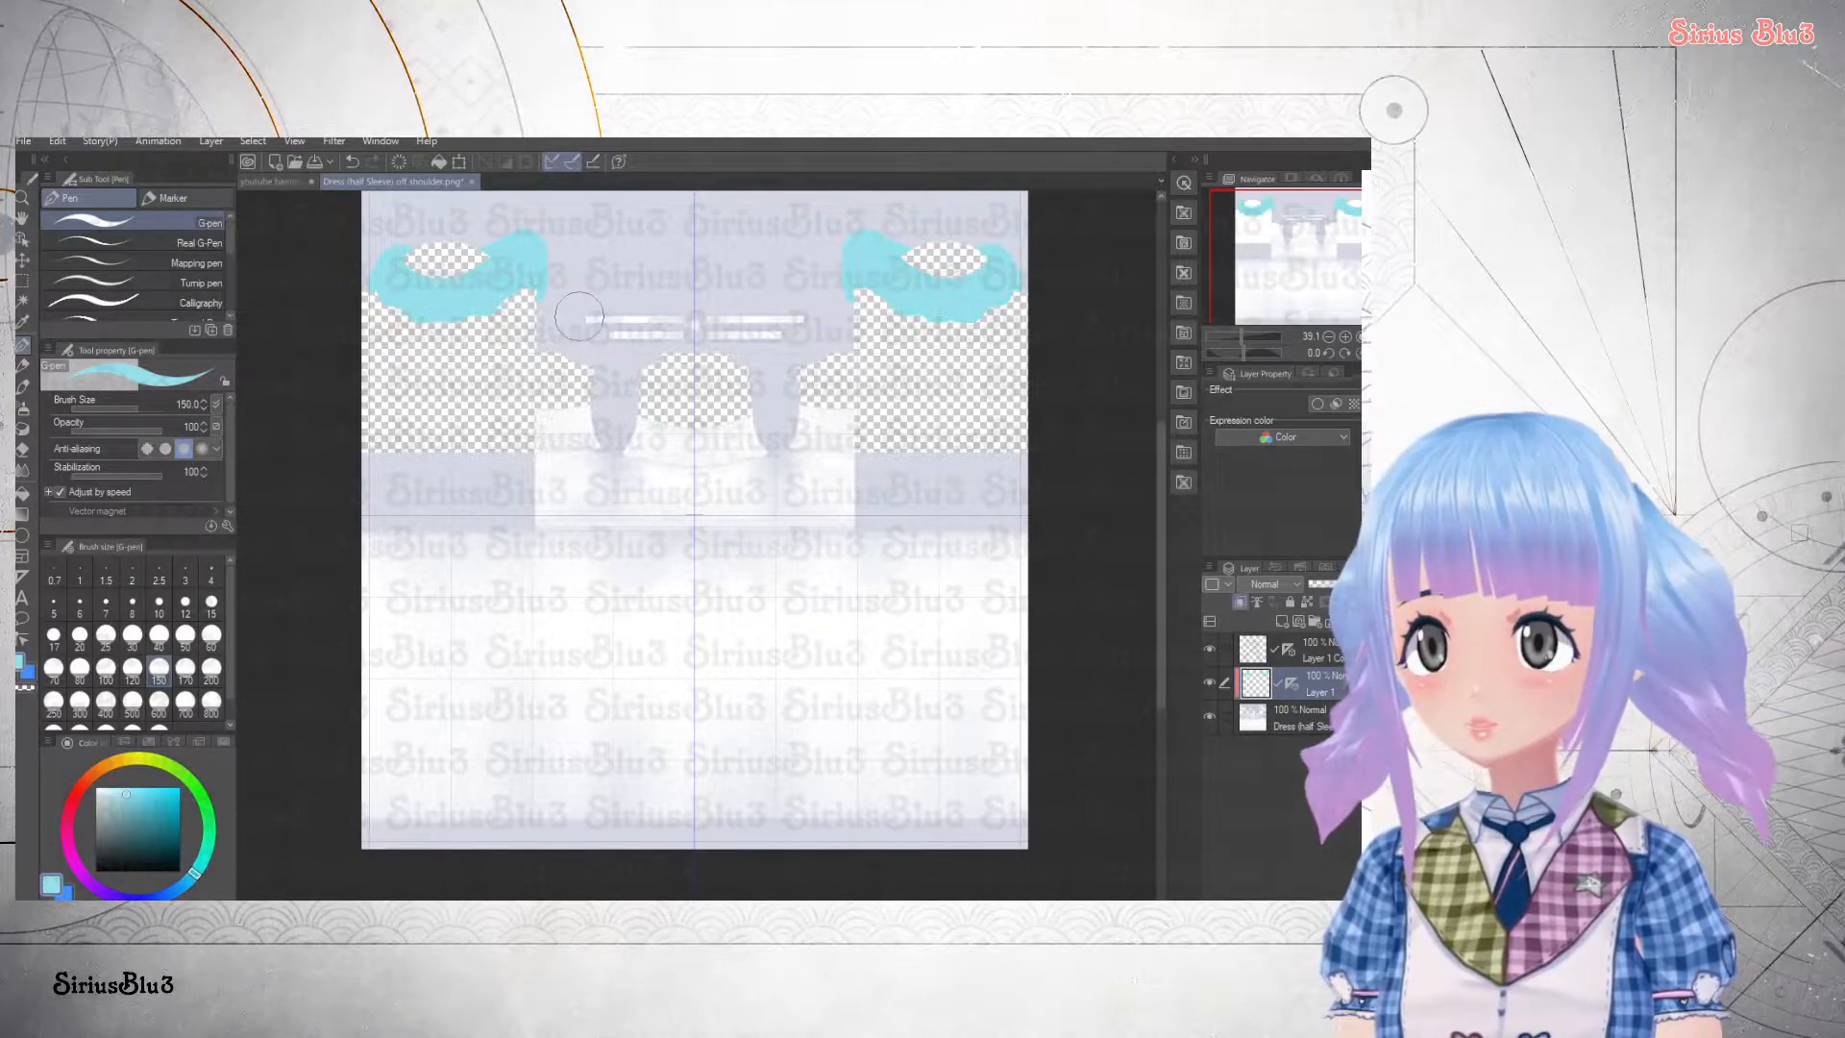
drag(586, 320, 672, 322)
- Paint the white upper areas of the bodice's two side panels light blue with mirrored 30-size G-pen strokes
scroll(588, 370, up, 3)
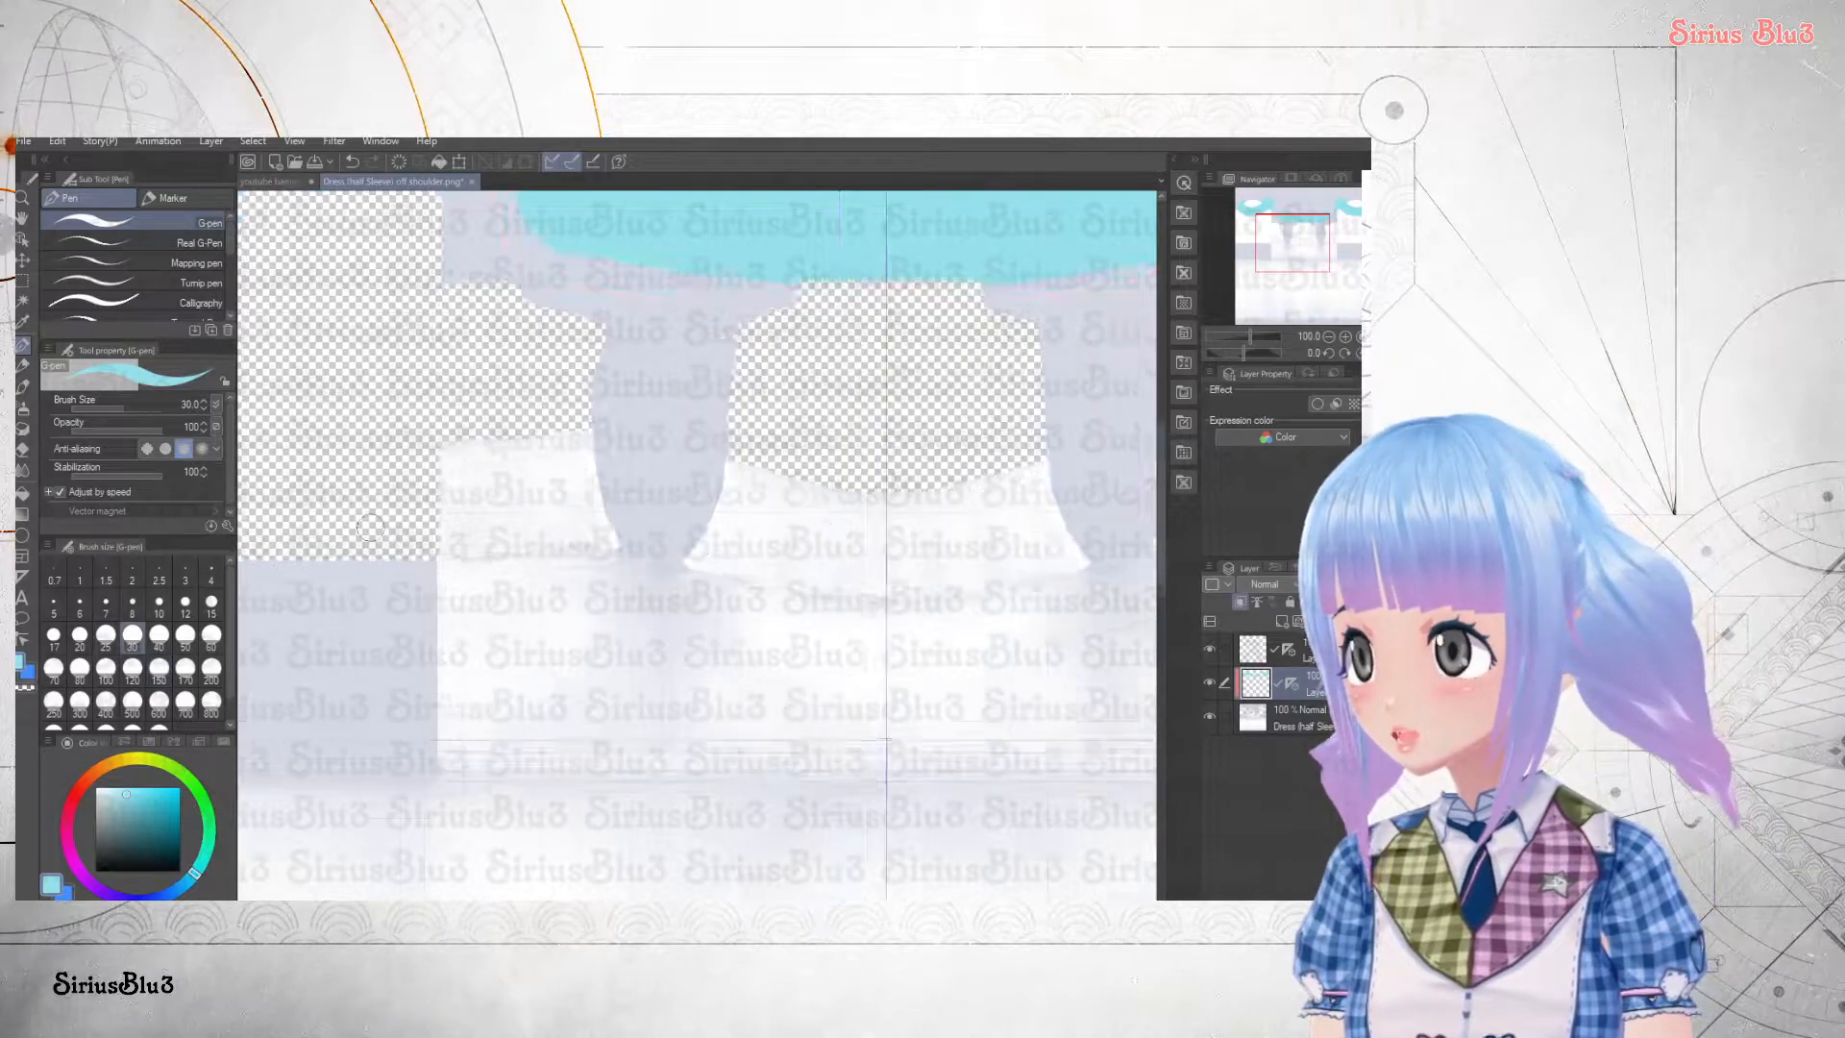
scroll(370, 528, up, 1)
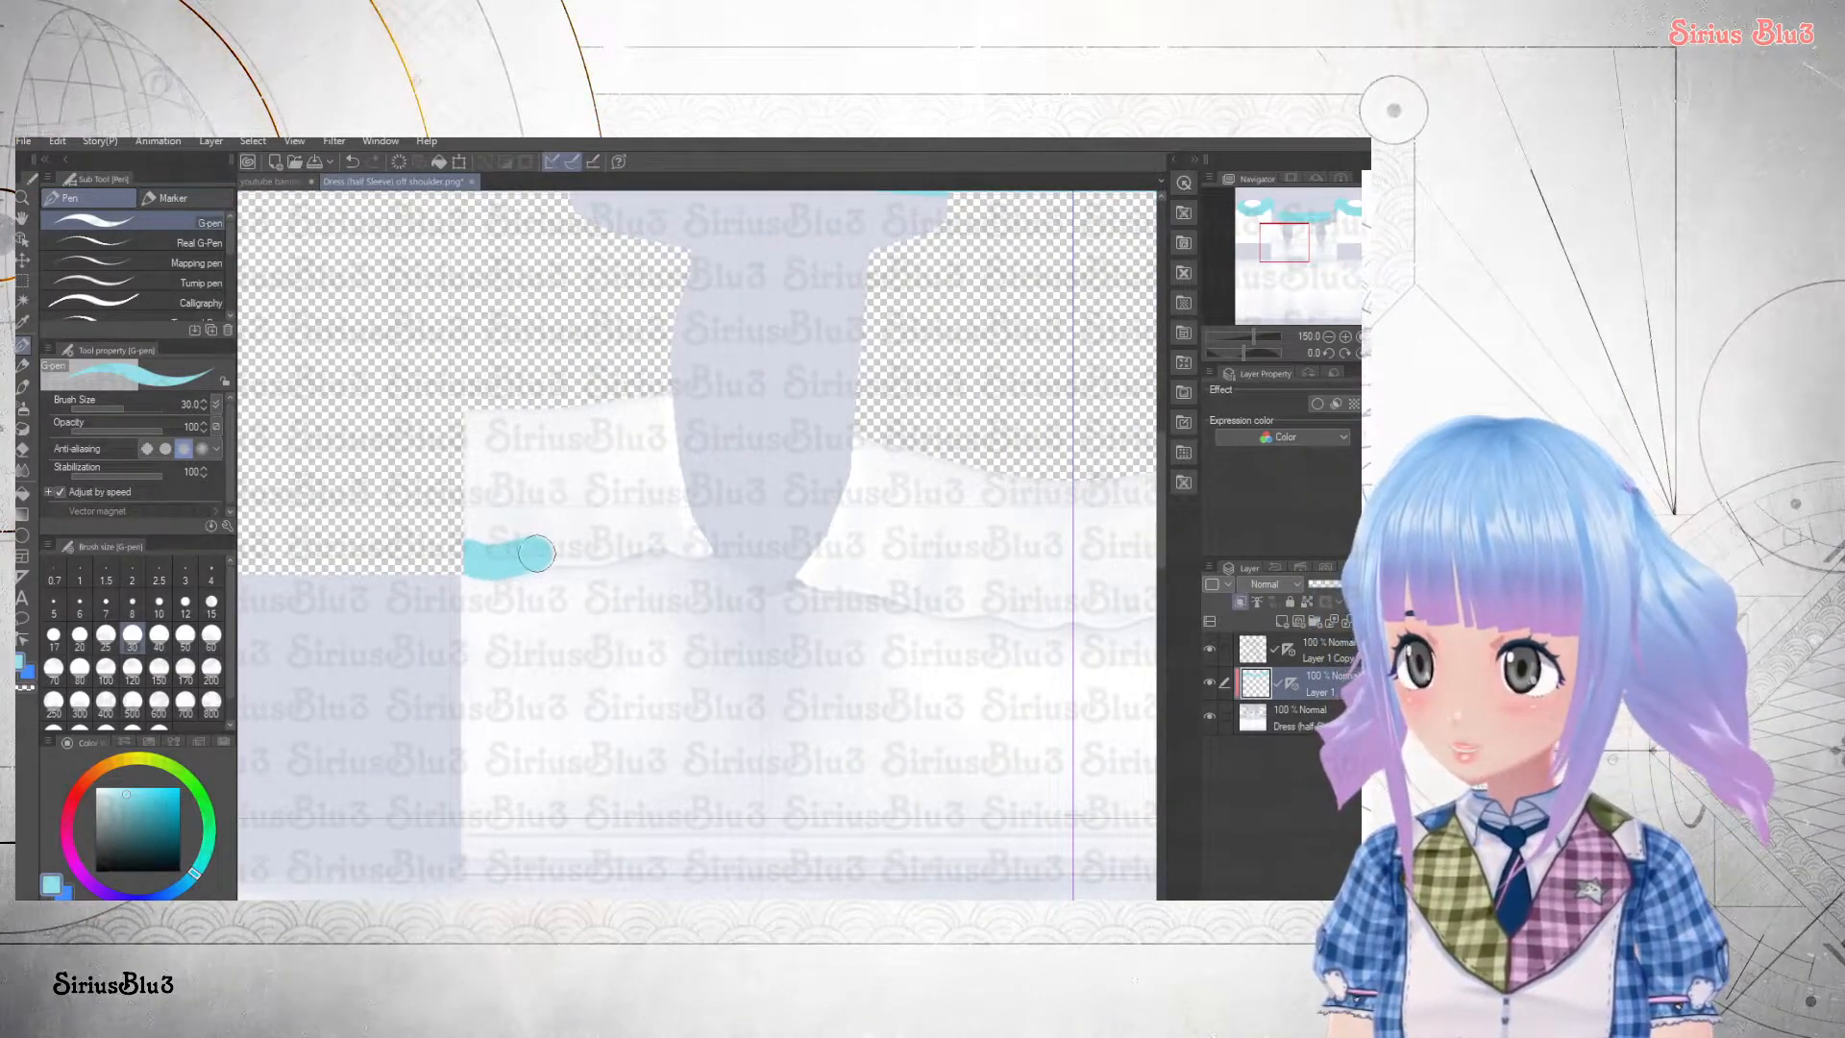
drag(536, 553, 588, 551)
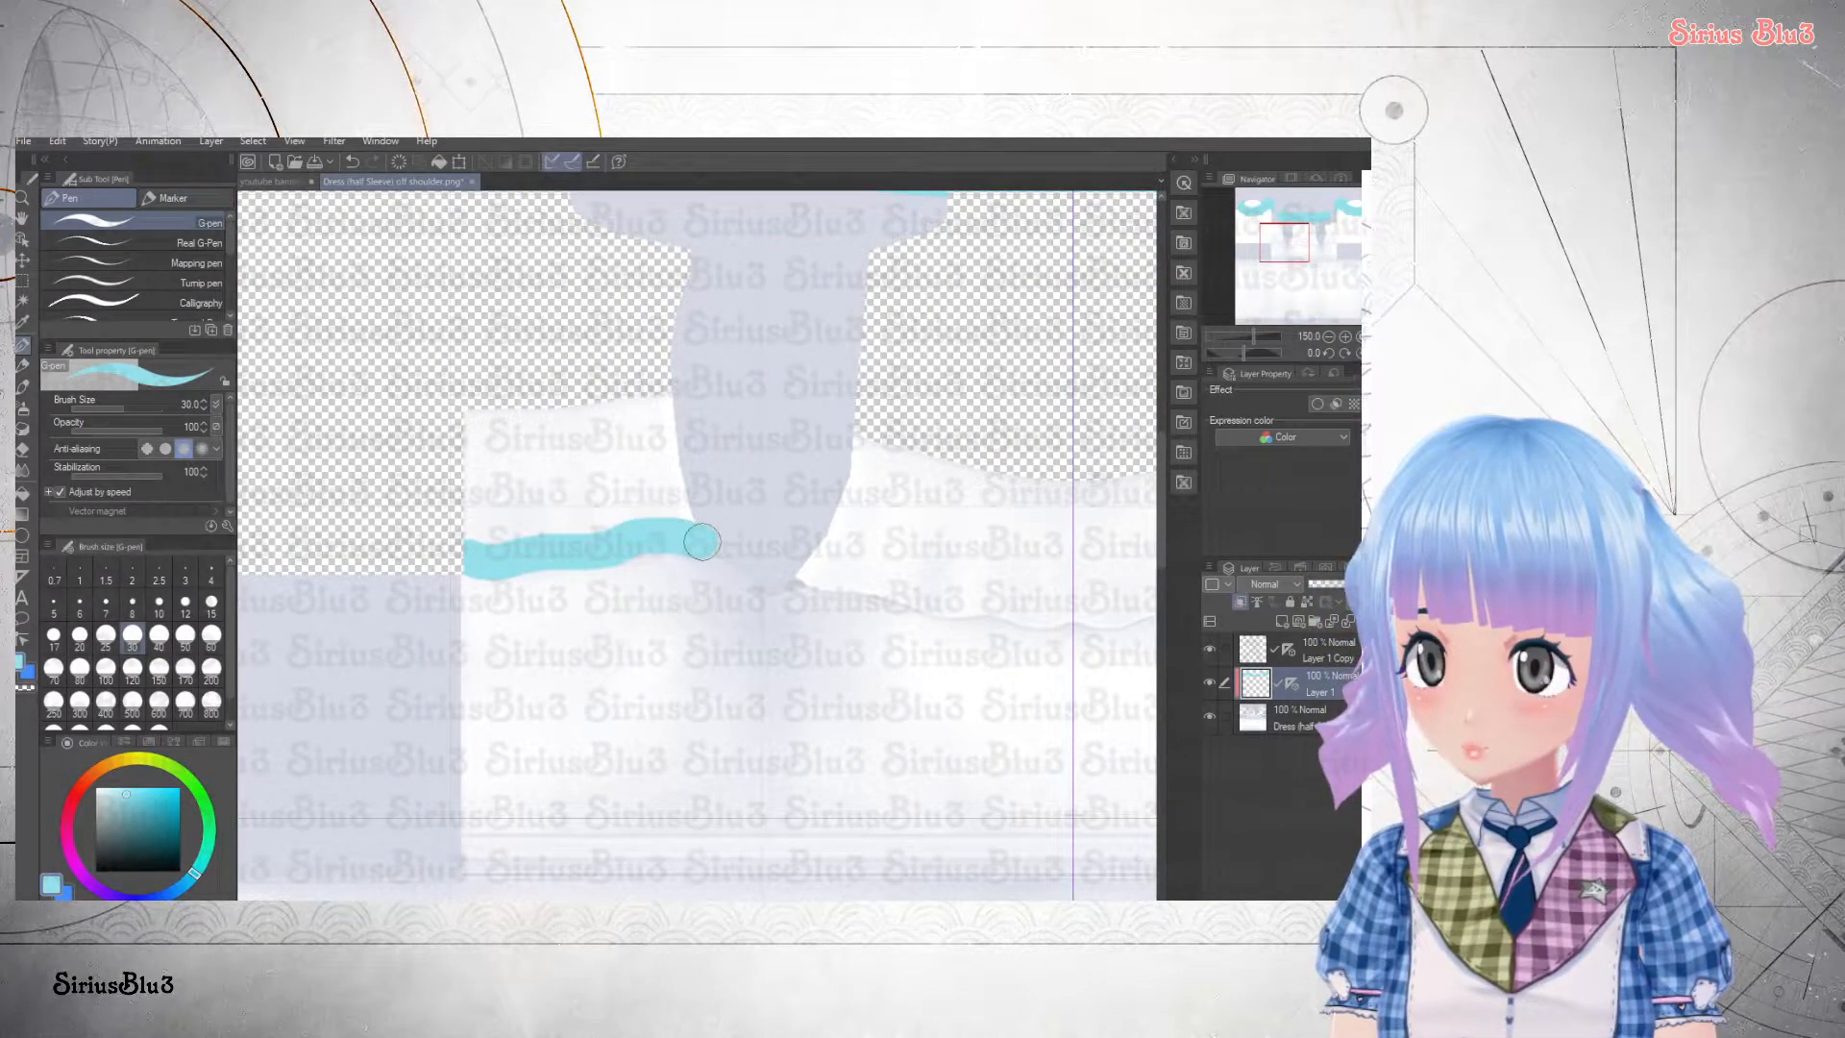
scroll(745, 500, down, 2)
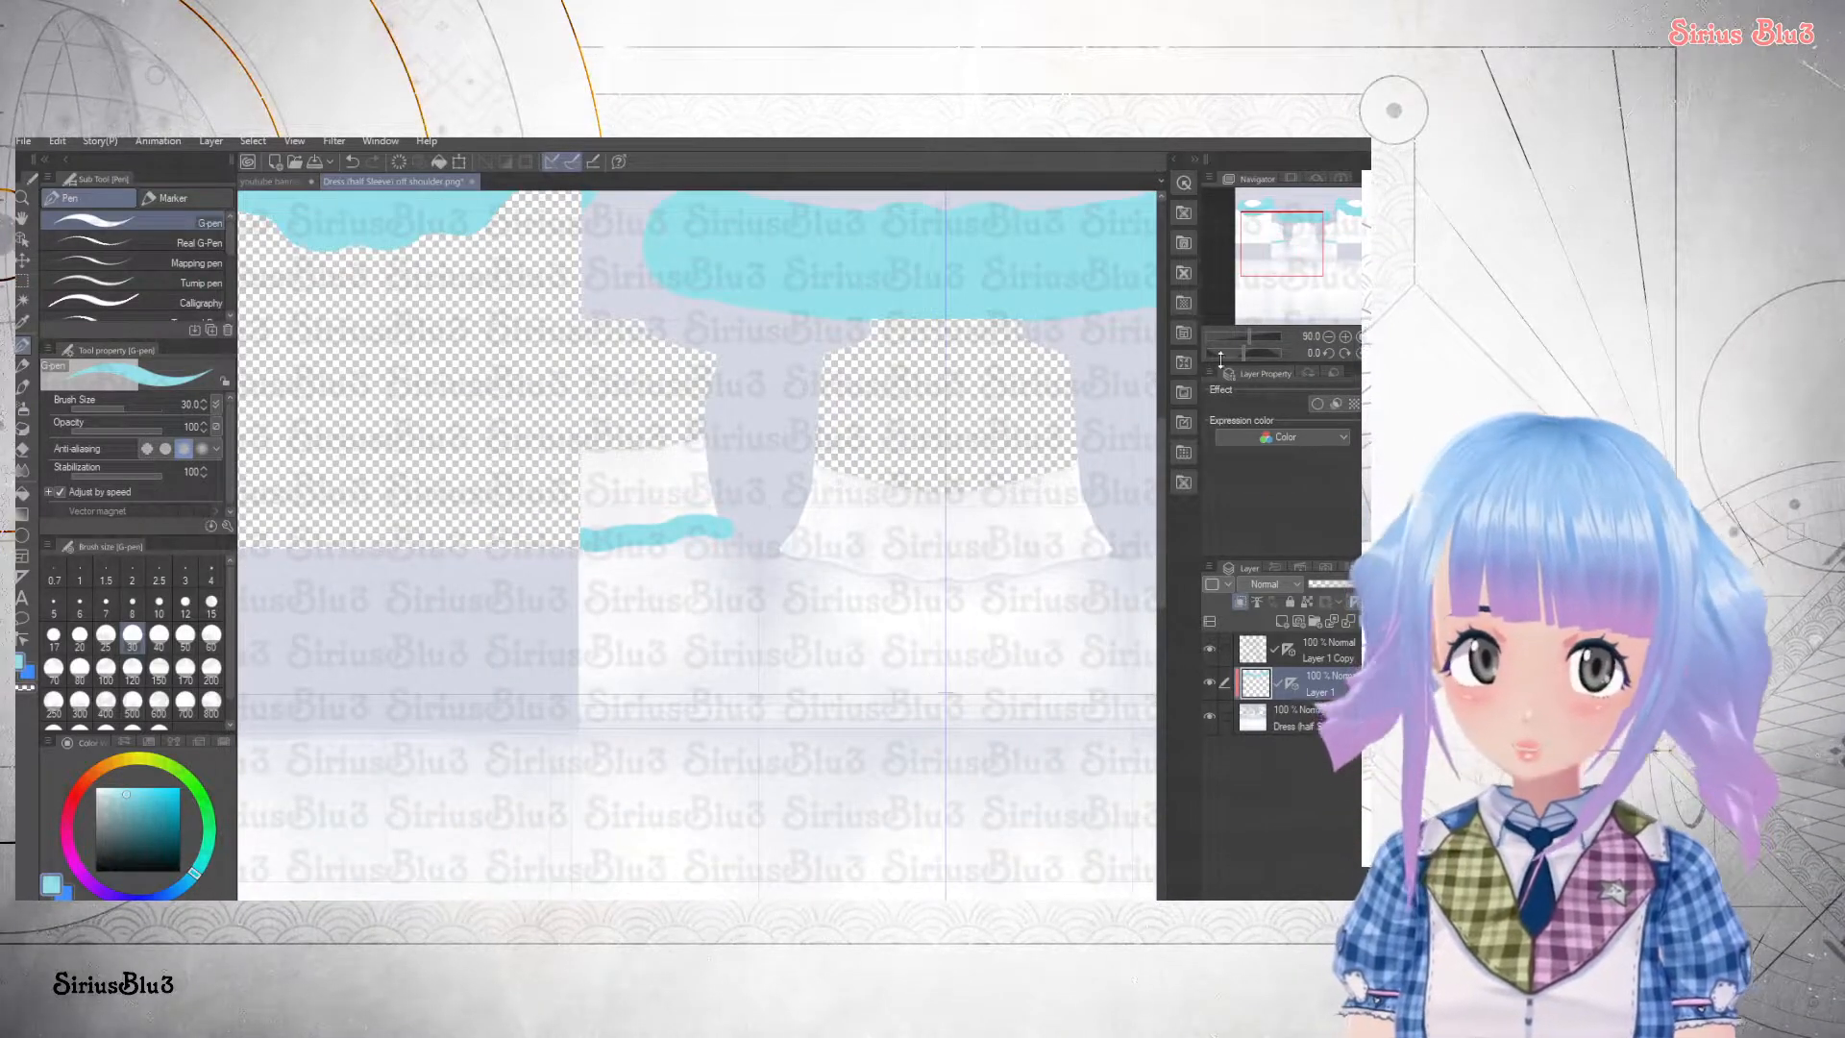
scroll(590, 574, up, 2)
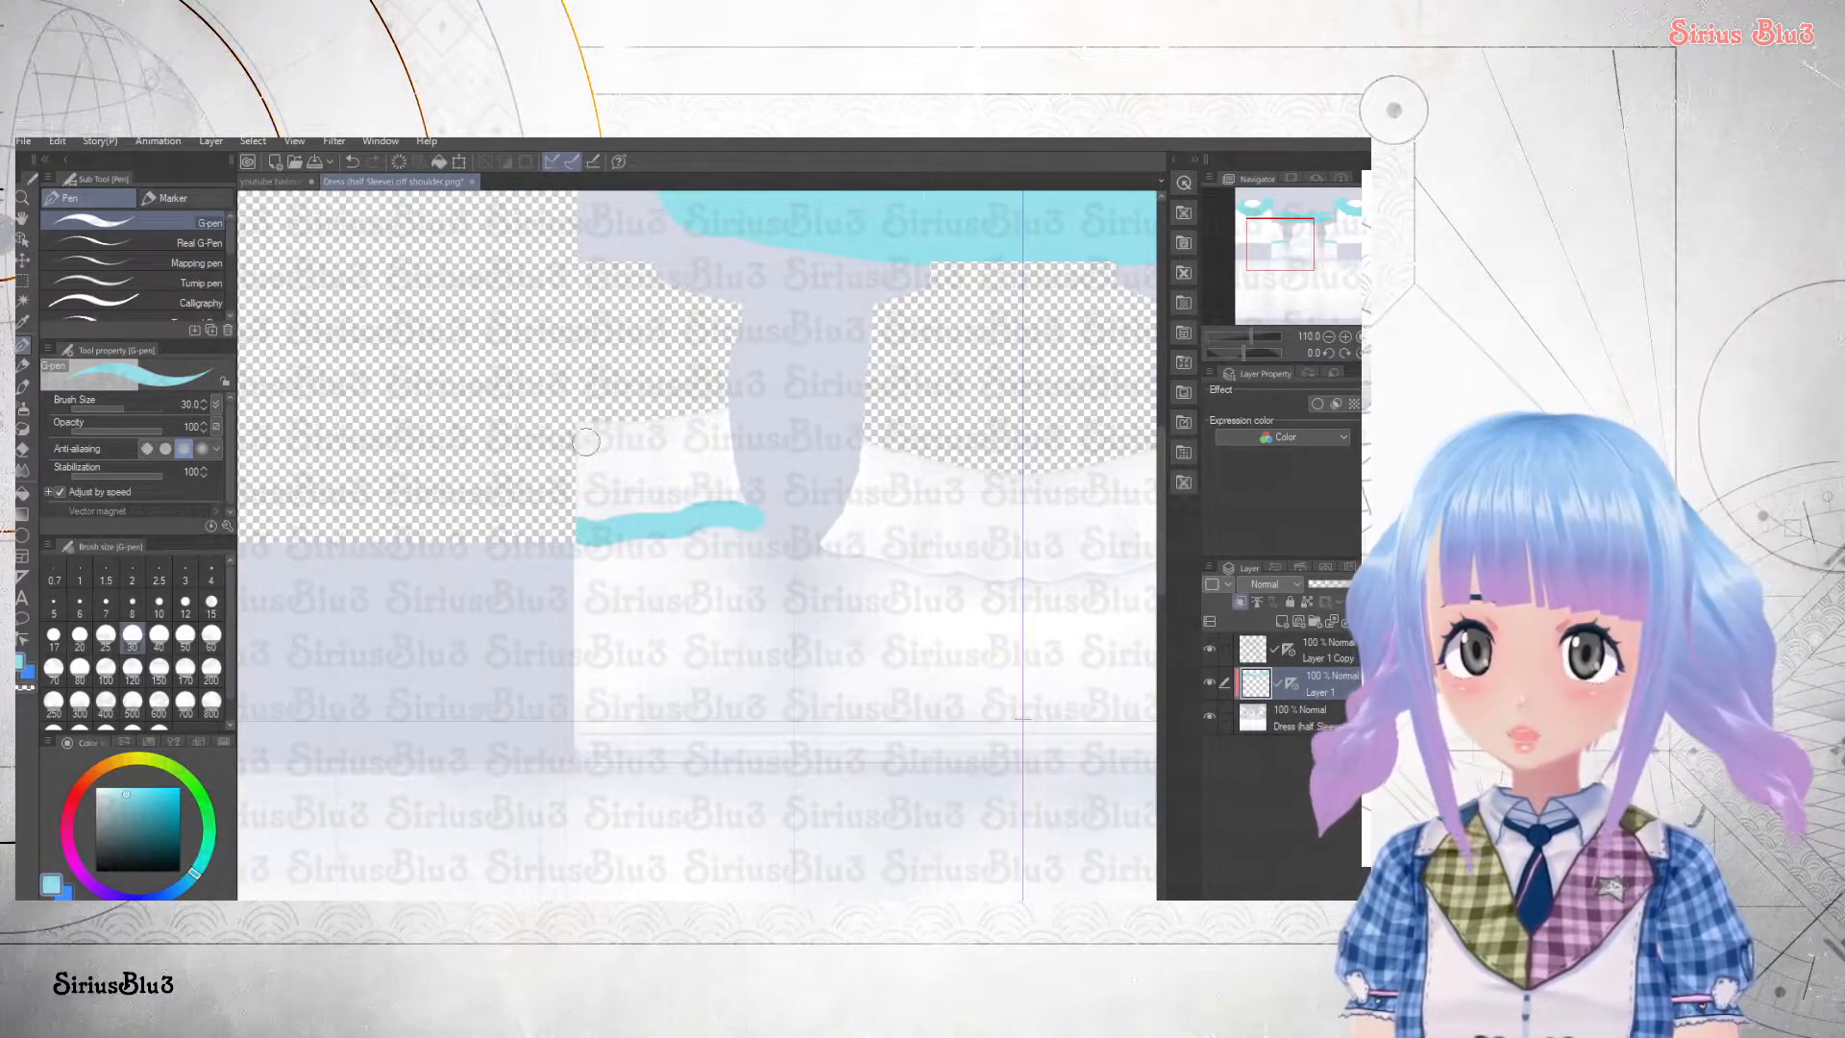
mouse_move(598, 428)
mouse_down()
mouse_move(724, 419)
mouse_move(743, 495)
mouse_move(588, 513)
mouse_move(580, 450)
mouse_move(725, 436)
mouse_move(595, 458)
mouse_move(604, 490)
mouse_move(734, 481)
mouse_move(609, 464)
mouse_up()
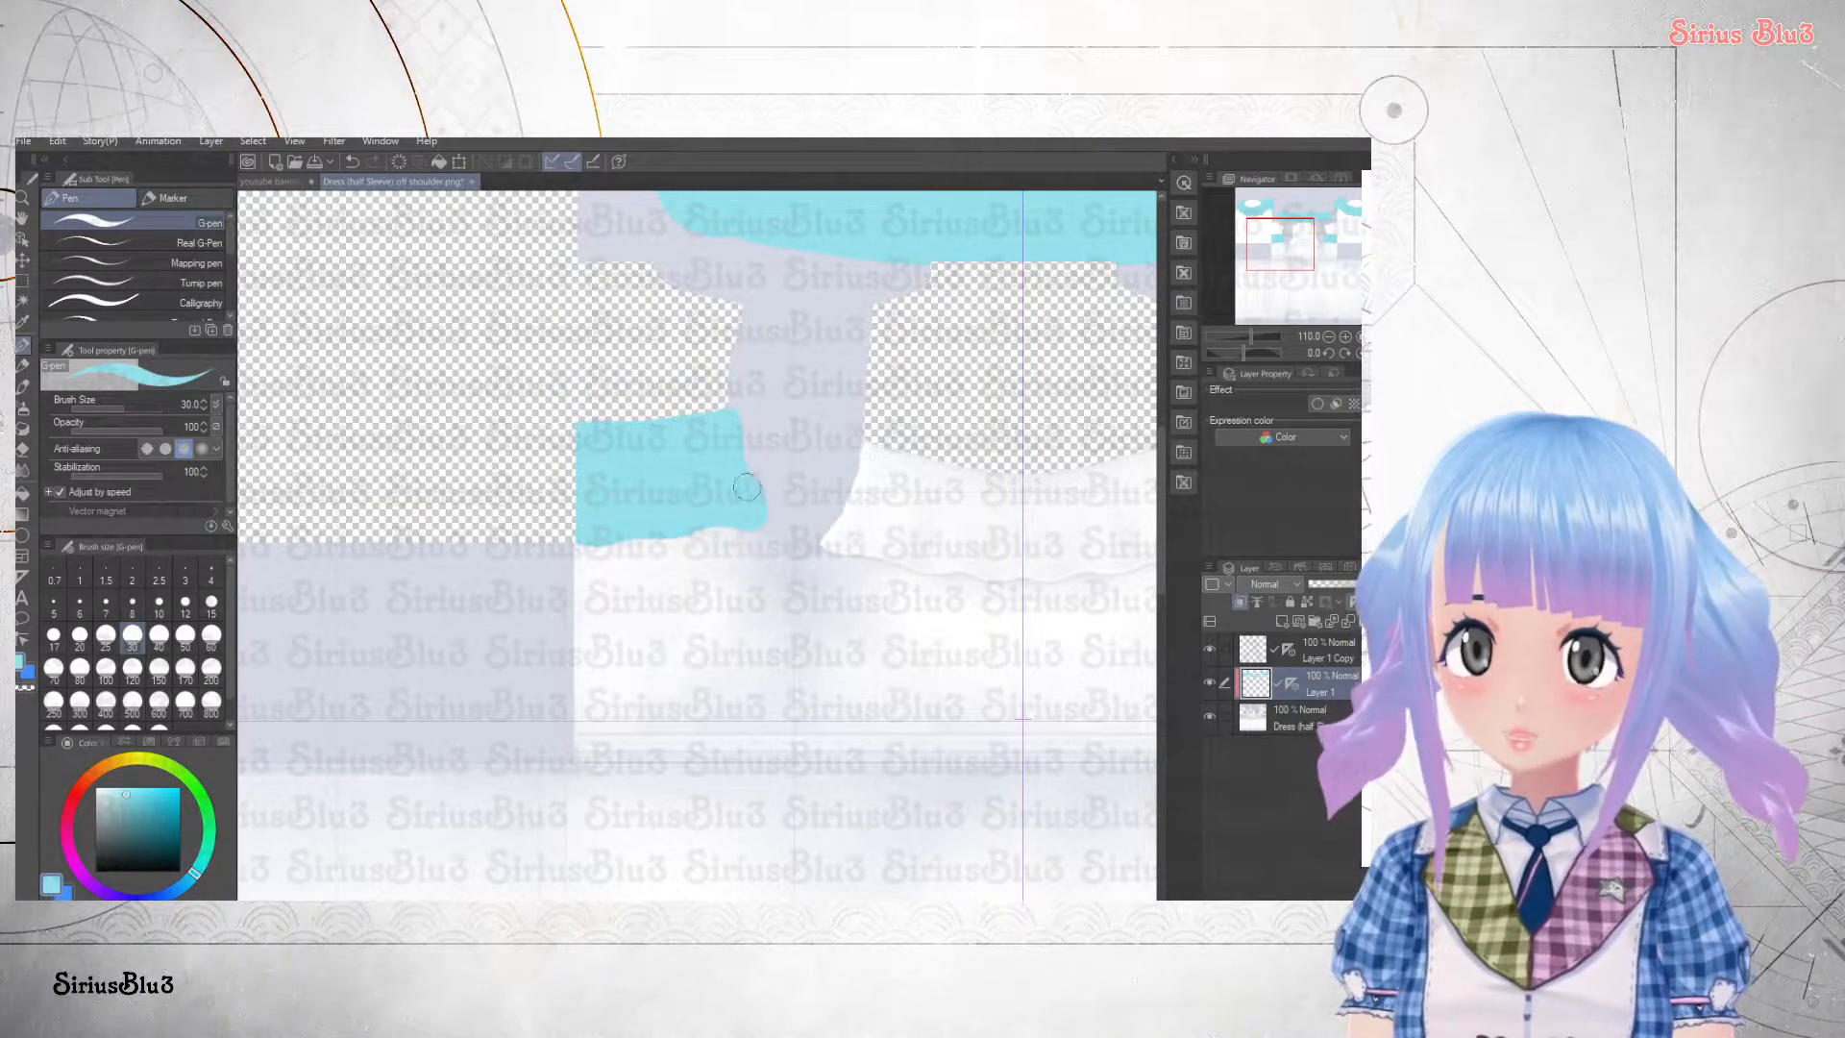
scroll(724, 405, down, 3)
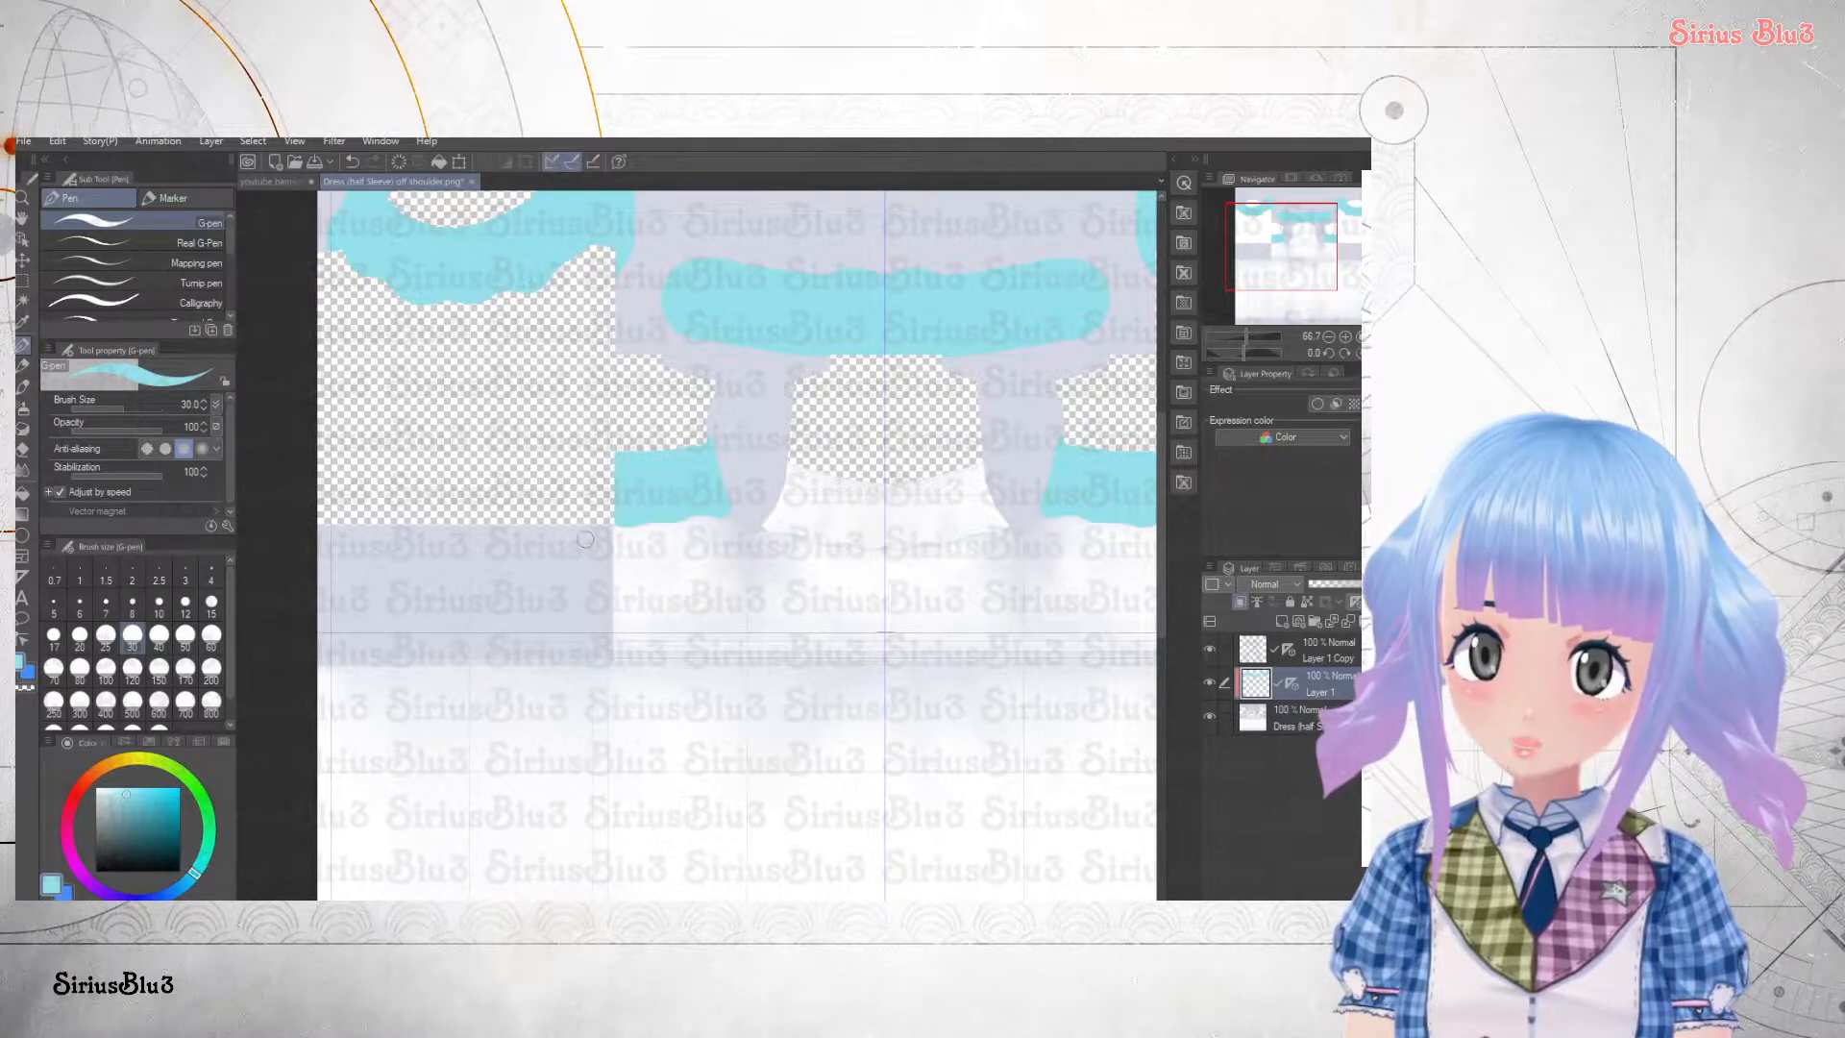
- Outline and fill the upper band of the bodice's center panel, below the neckline cutout, with light blue
scroll(865, 554, up, 3)
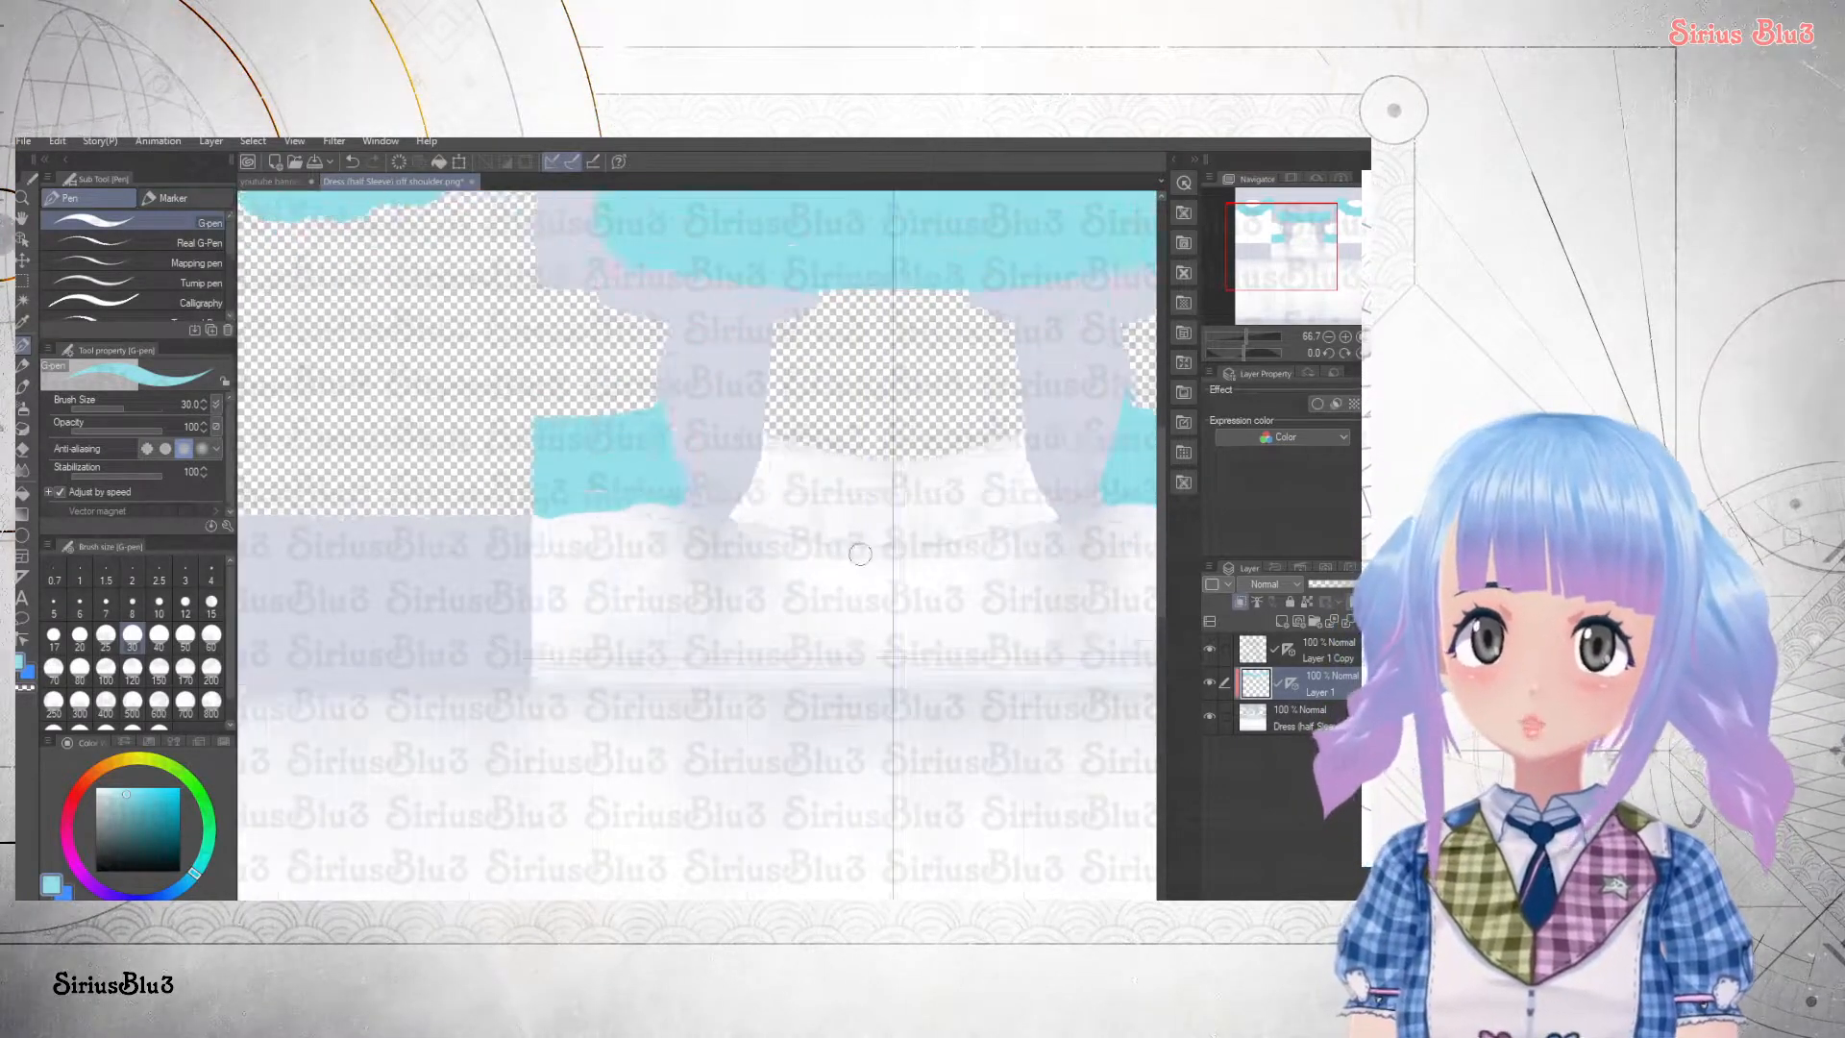
drag(739, 403, 944, 446)
scroll(929, 445, up, 3)
mouse_move(536, 525)
mouse_down()
mouse_move(721, 576)
mouse_move(878, 575)
mouse_move(839, 586)
mouse_up()
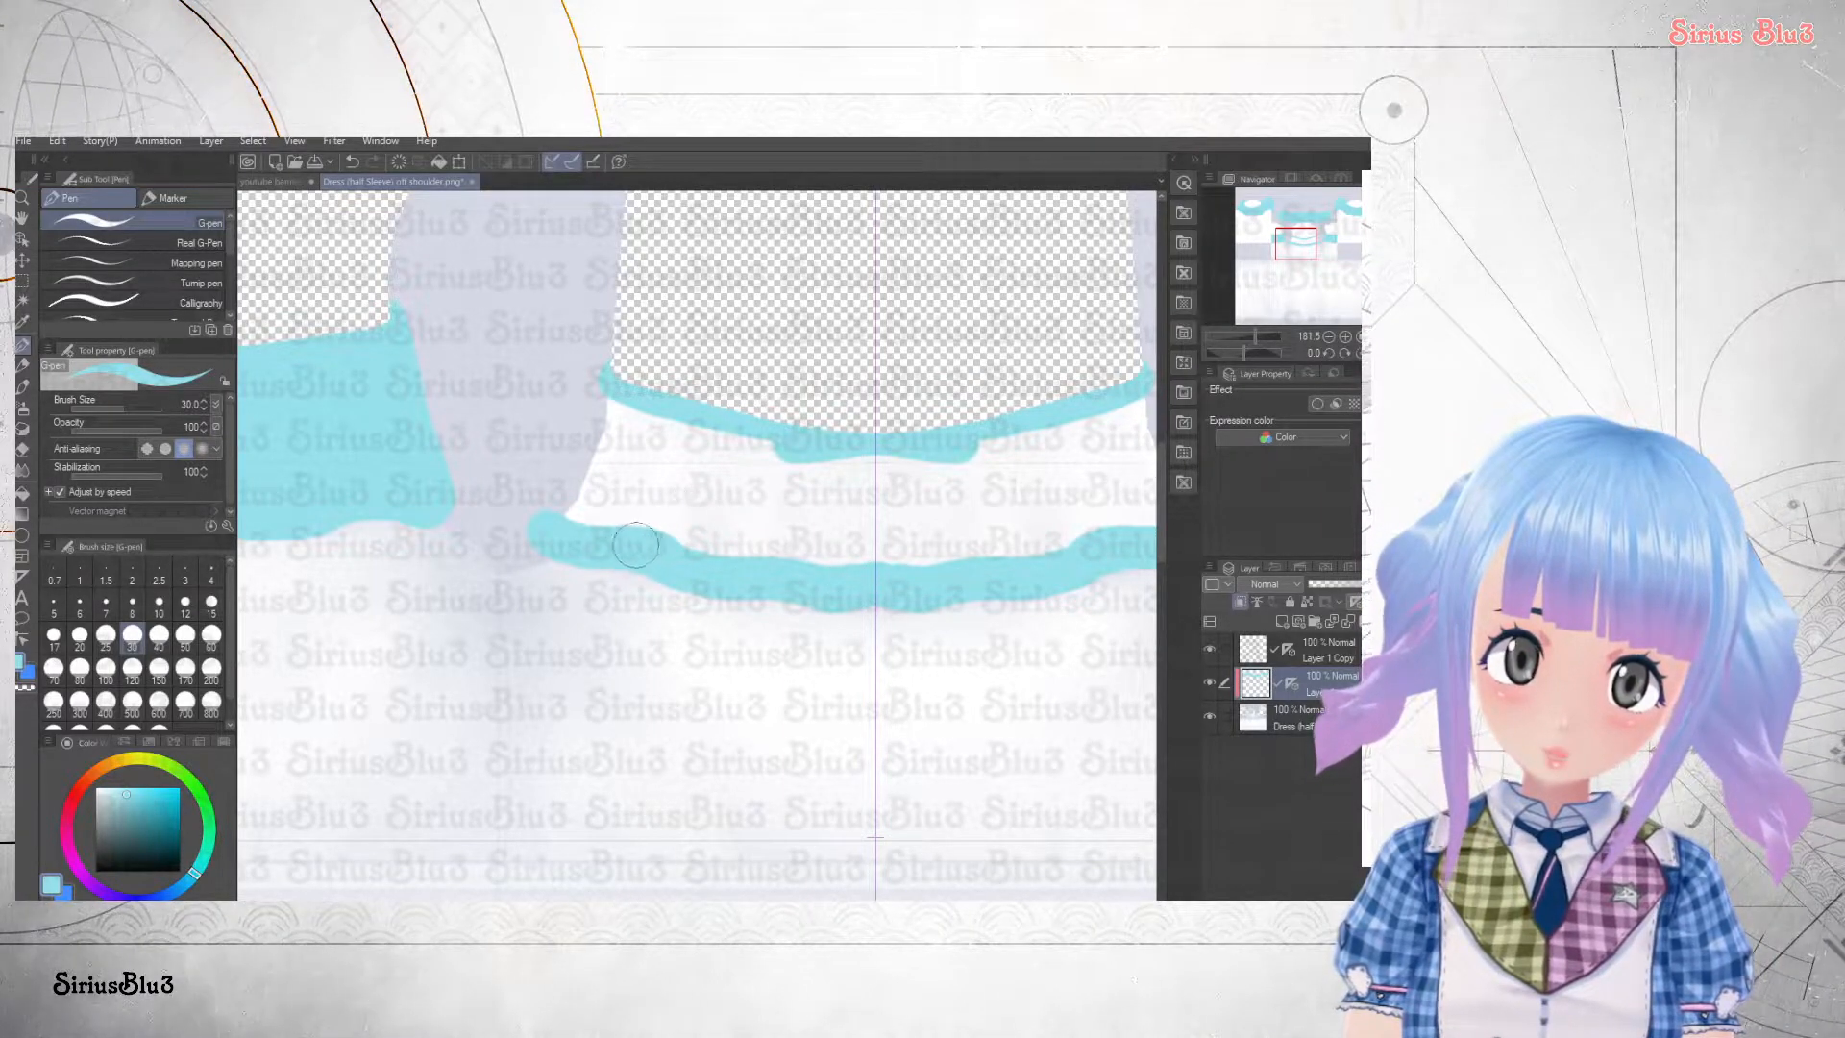
mouse_move(567, 533)
mouse_down()
mouse_move(611, 403)
mouse_move(886, 455)
mouse_move(864, 553)
mouse_move(615, 529)
mouse_move(624, 460)
mouse_move(629, 510)
mouse_move(695, 456)
mouse_move(725, 463)
mouse_move(735, 534)
mouse_move(779, 477)
mouse_move(841, 531)
mouse_up()
scroll(847, 668, up, 2)
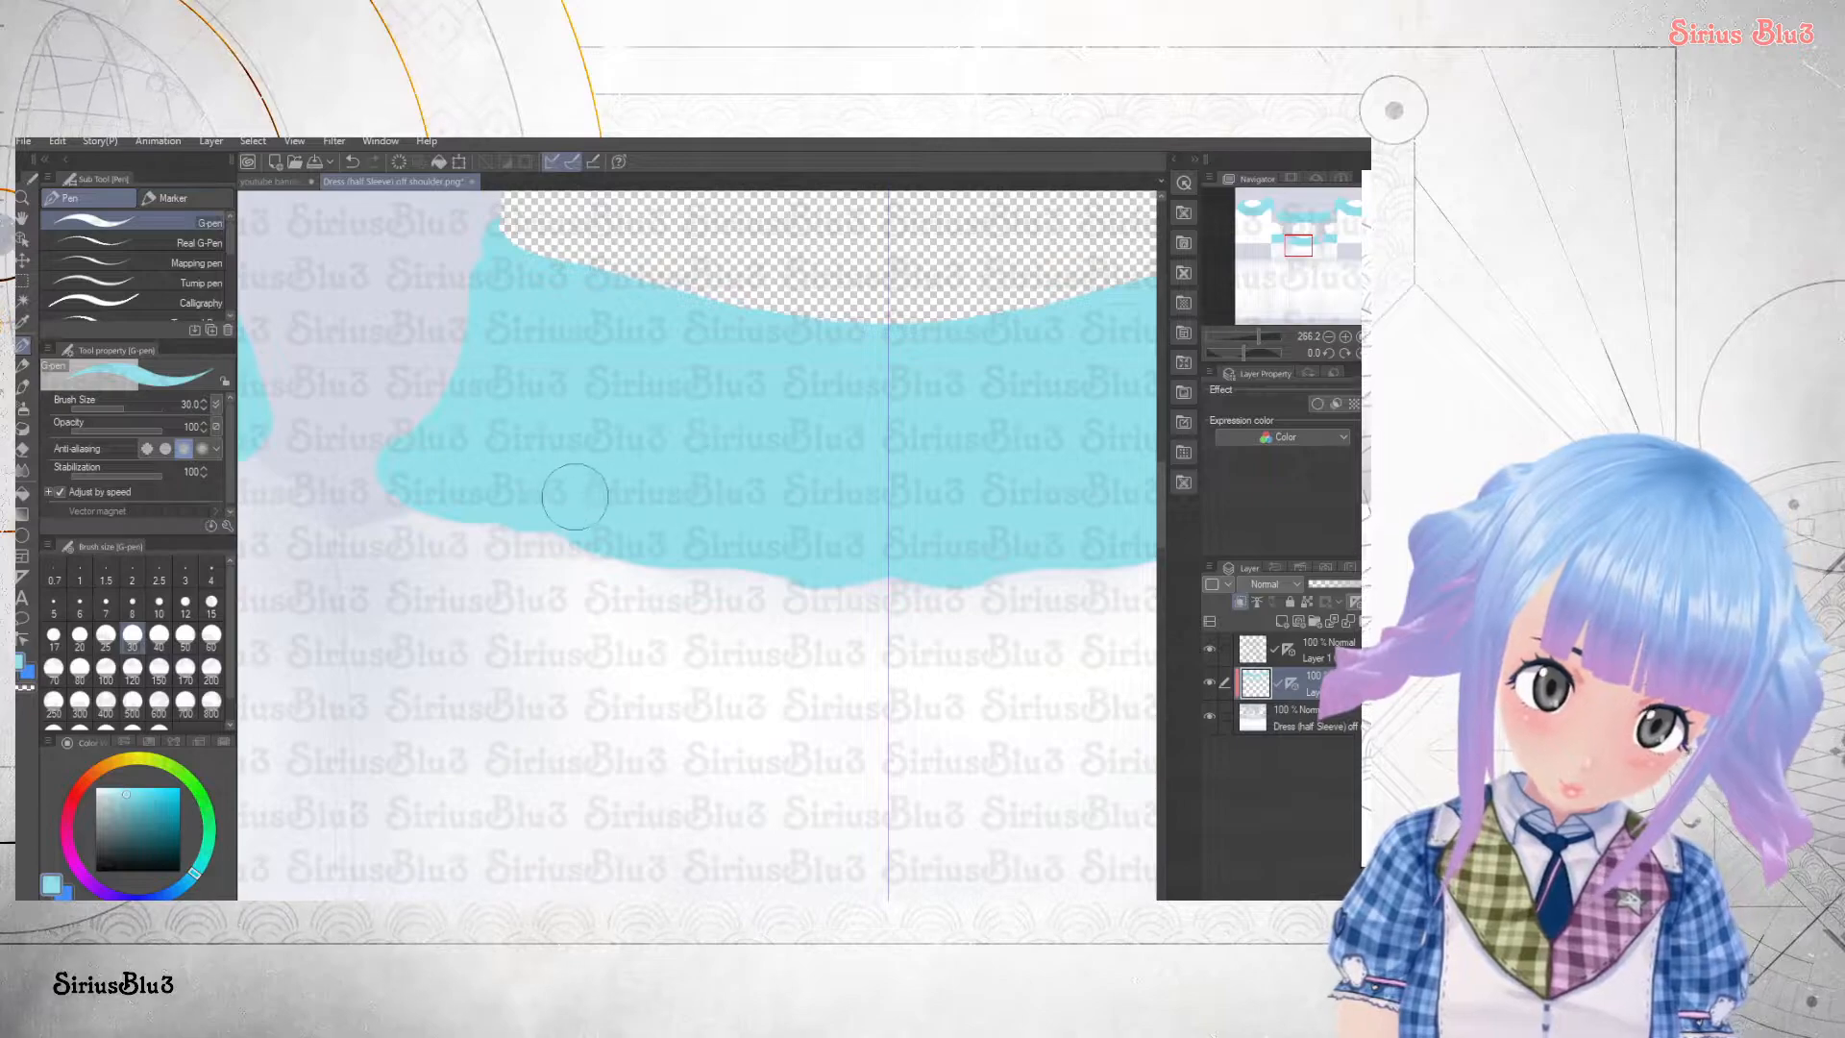
scroll(555, 500, down, 6)
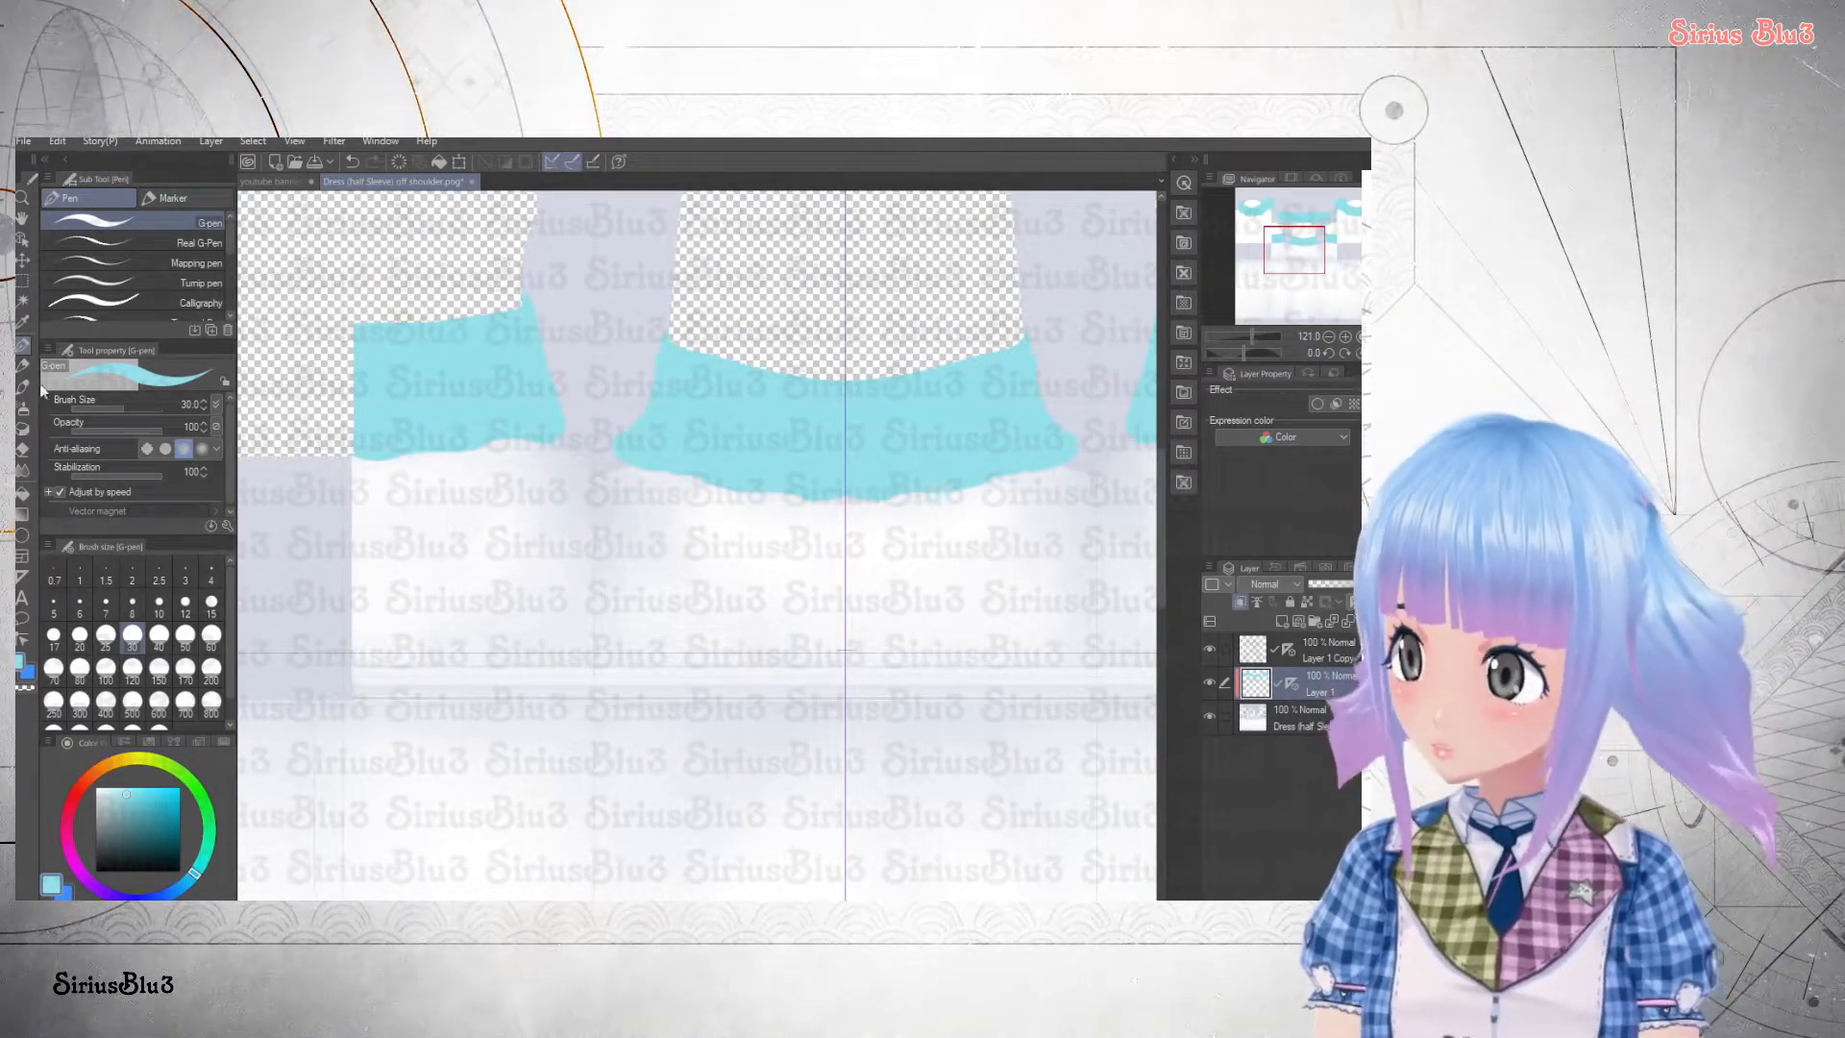
- Select the thin waist strip along the bodice's lower edge with a rectangle, fill it light blue, then deselect it
click(19, 285)
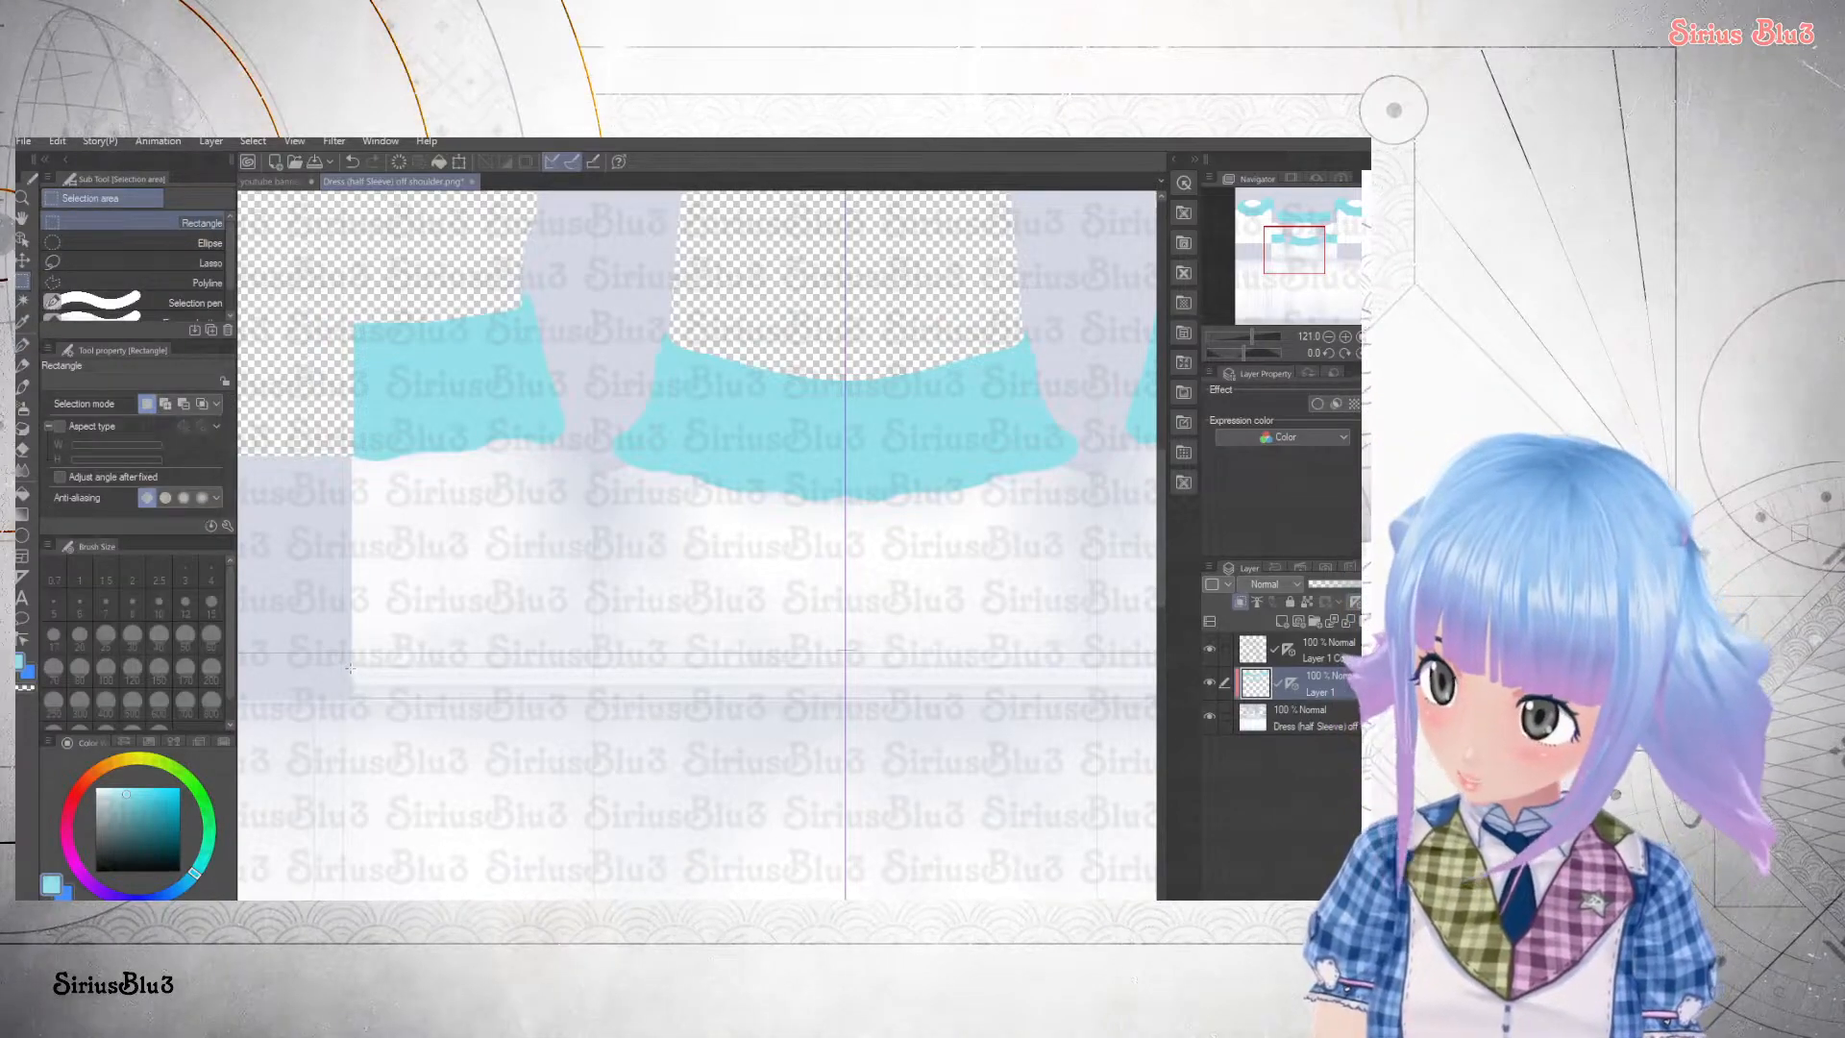
drag(416, 703, 954, 700)
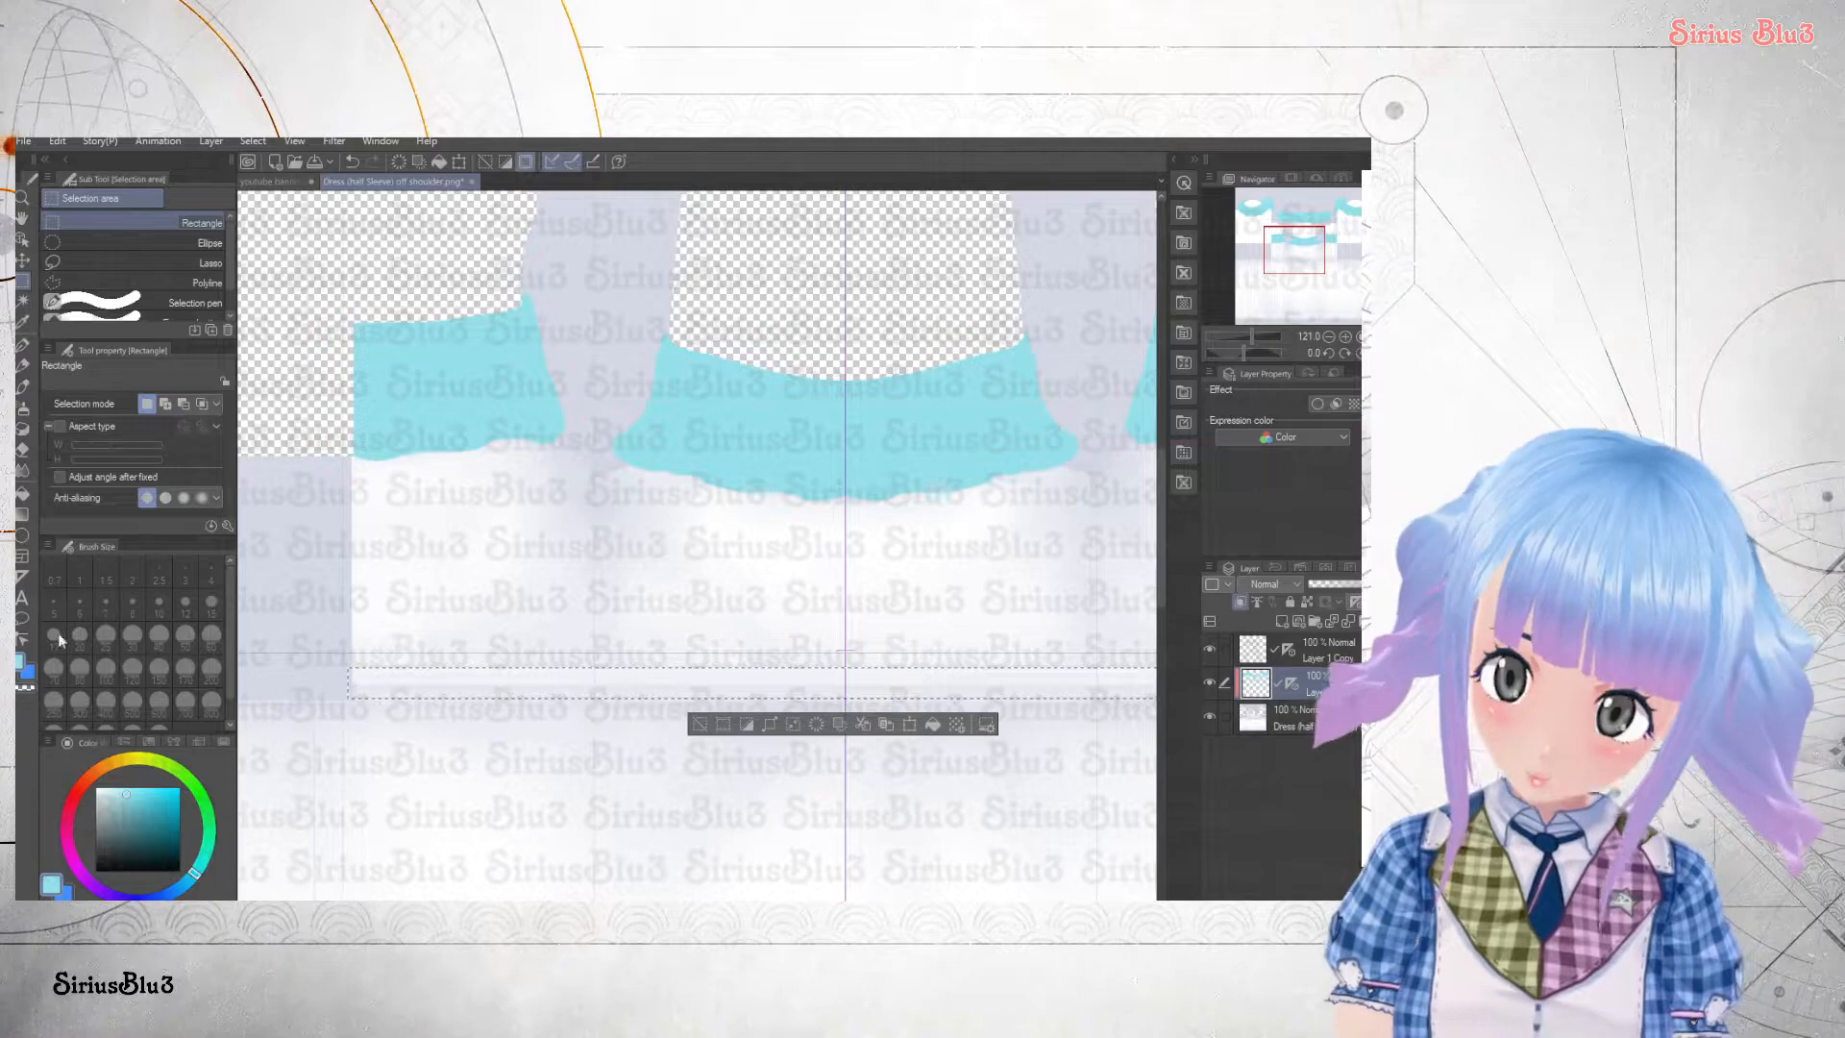
click(23, 494)
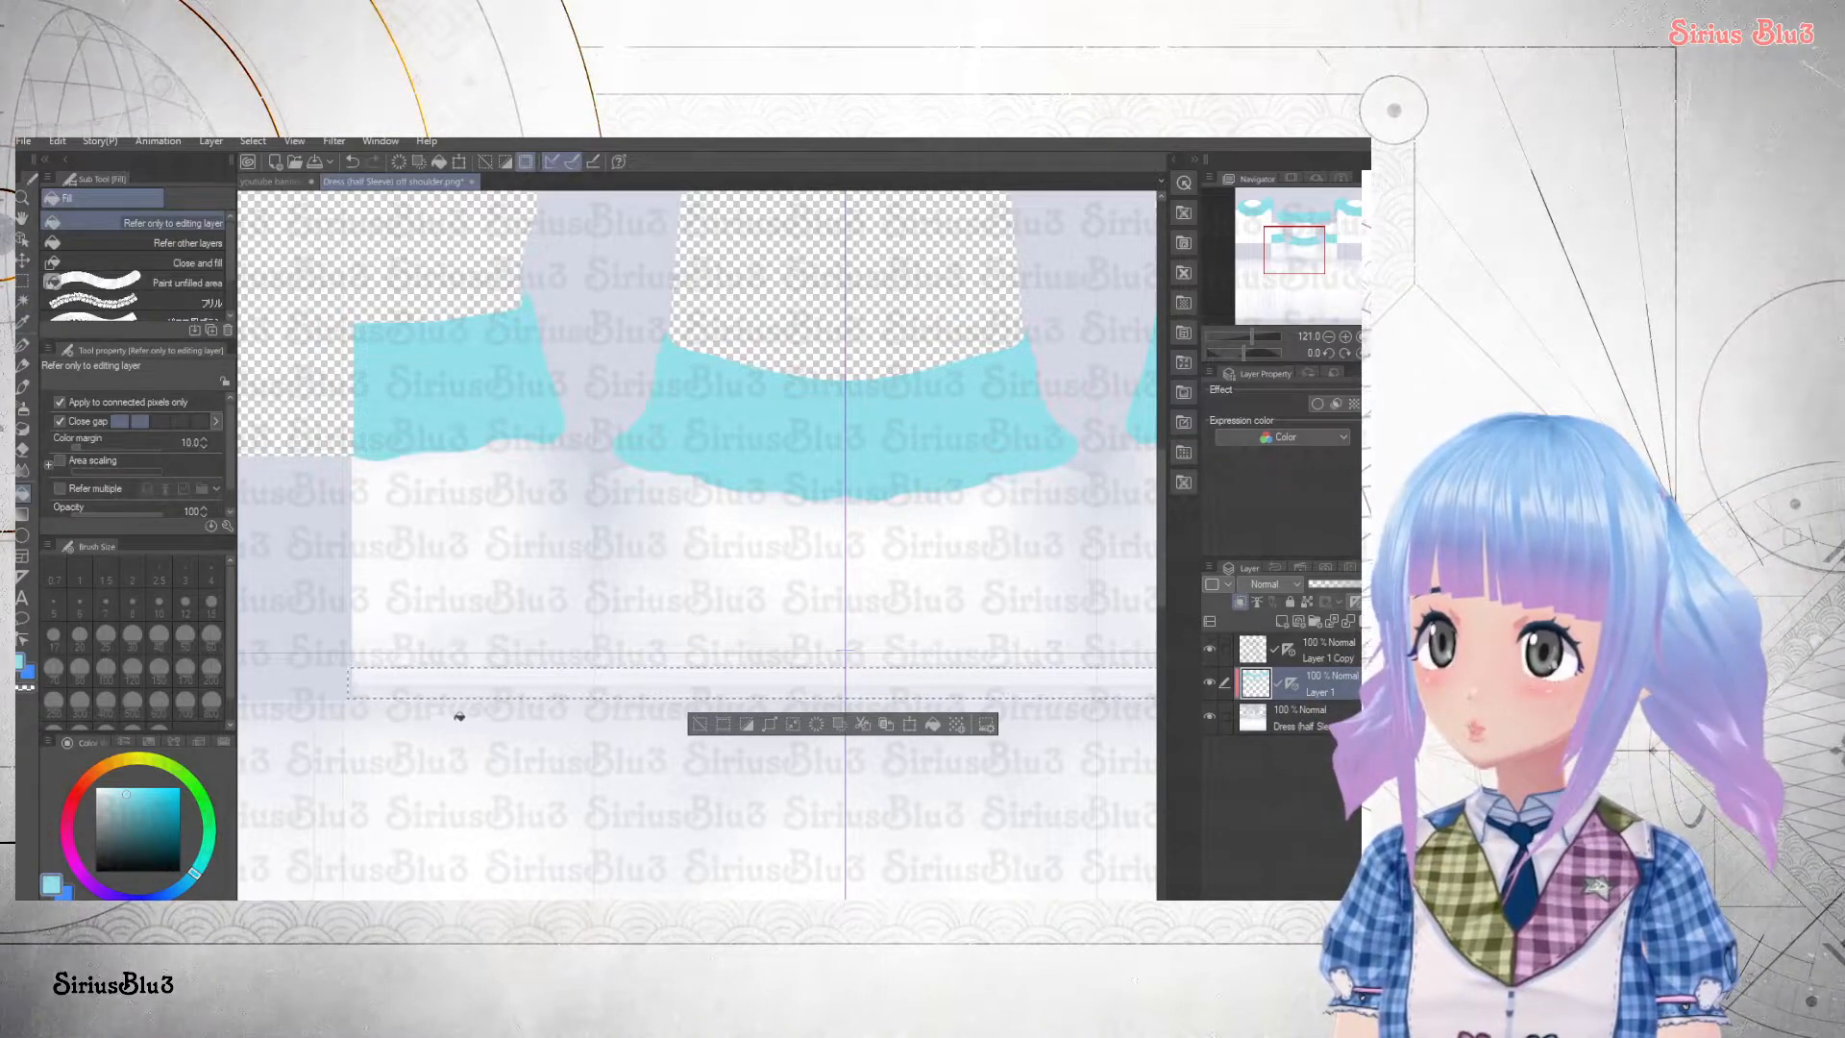
click(461, 685)
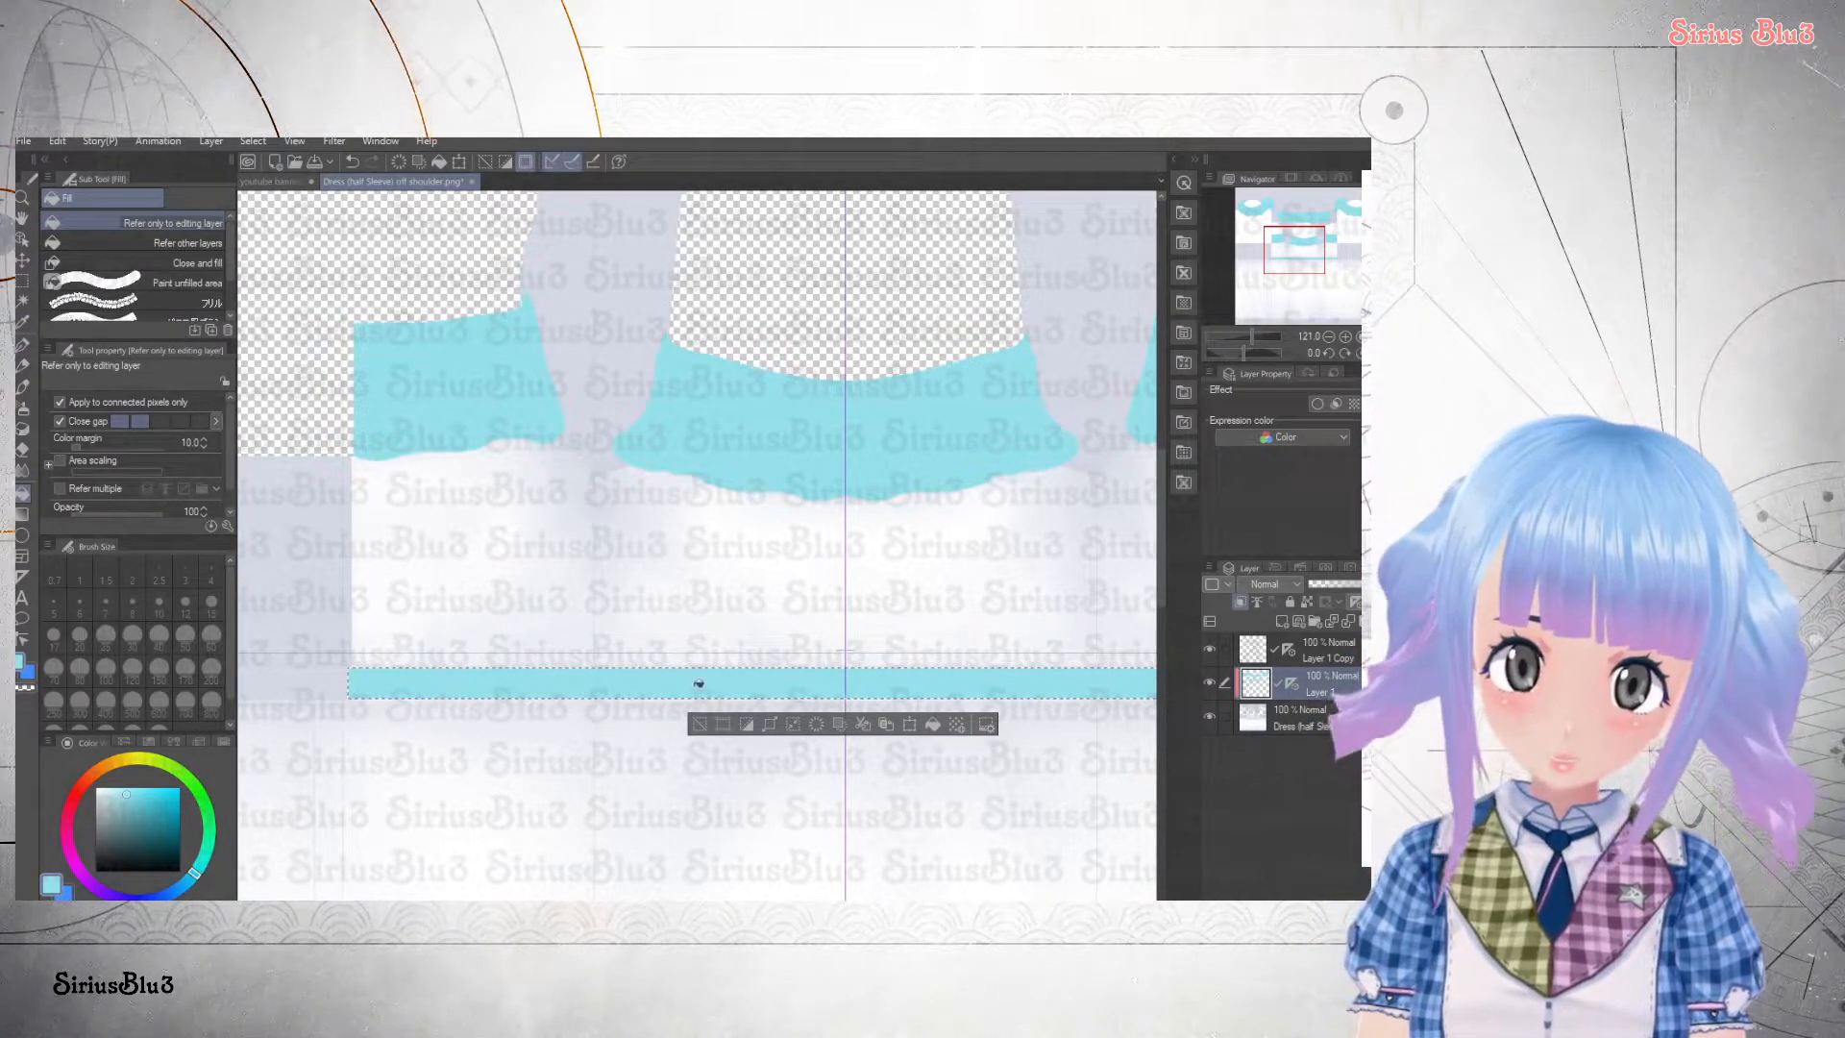
click(699, 727)
click(23, 348)
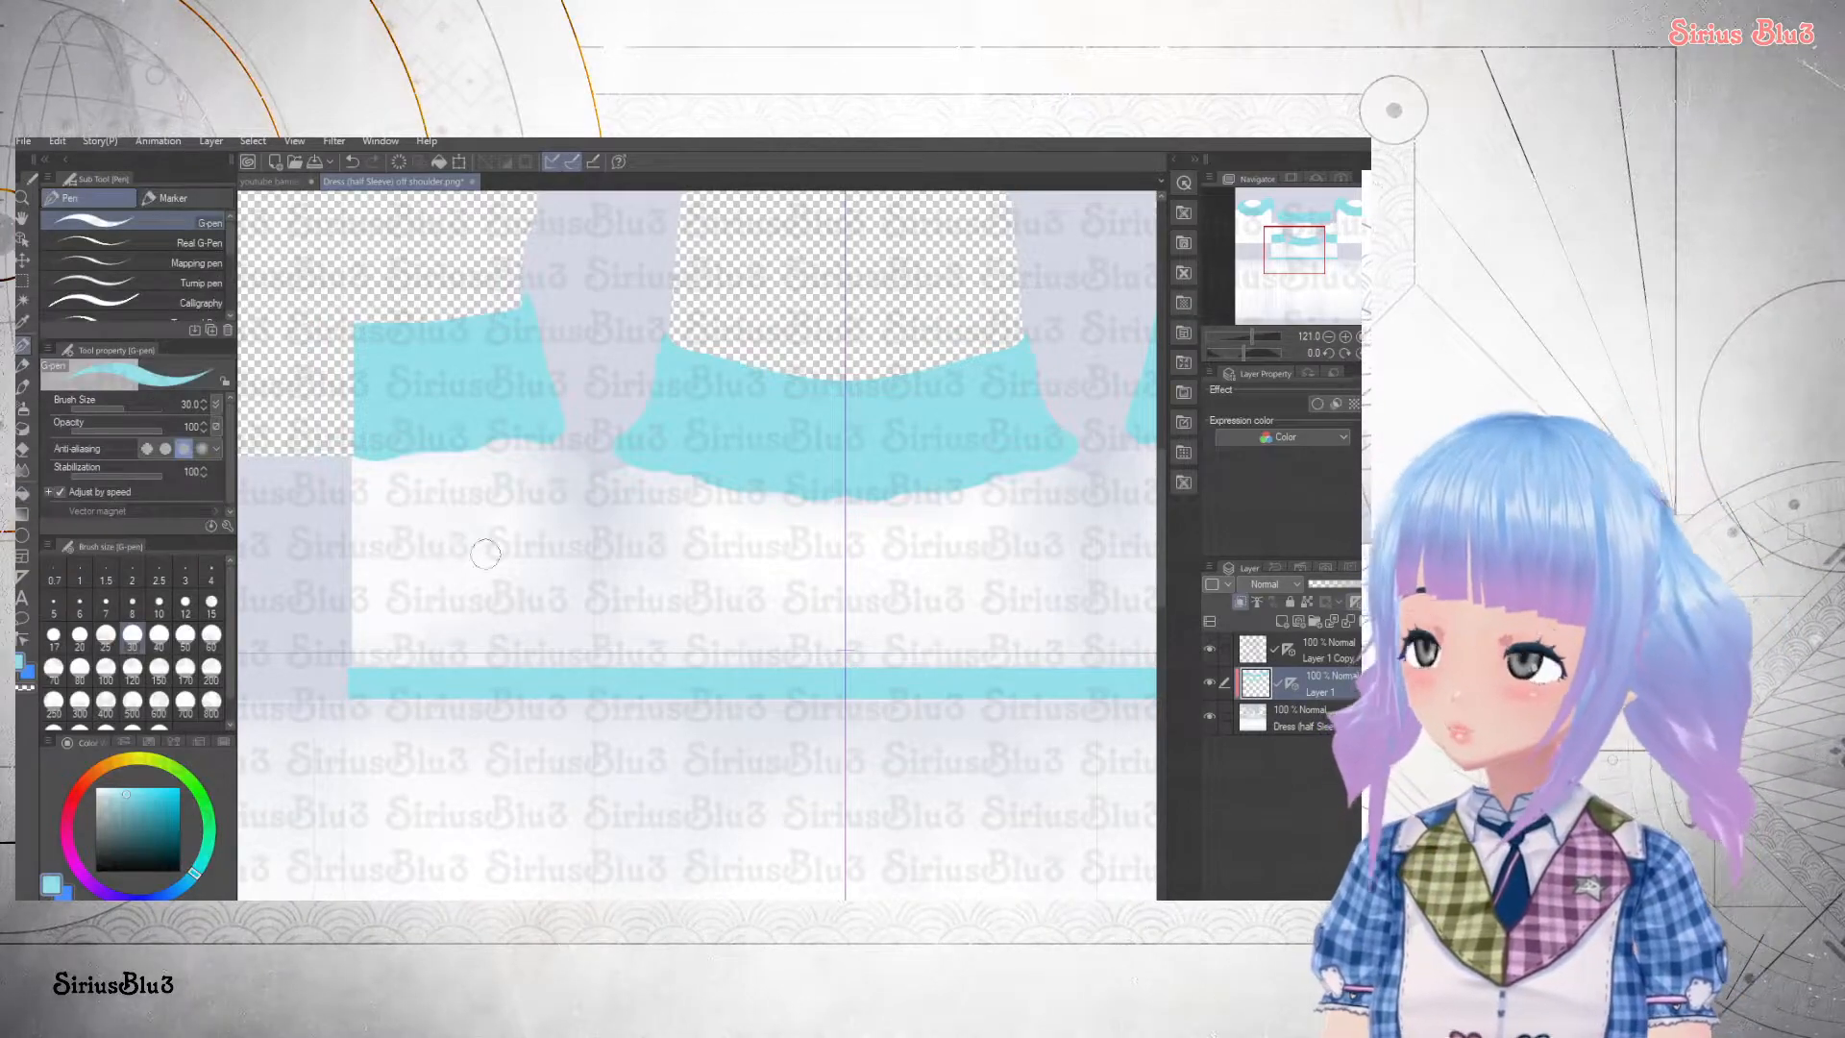
- Select the hem strip across the skirt's full width with a rectangle, fill it light blue, then deselect it
scroll(605, 663, down, 6)
drag(1274, 253, 1265, 287)
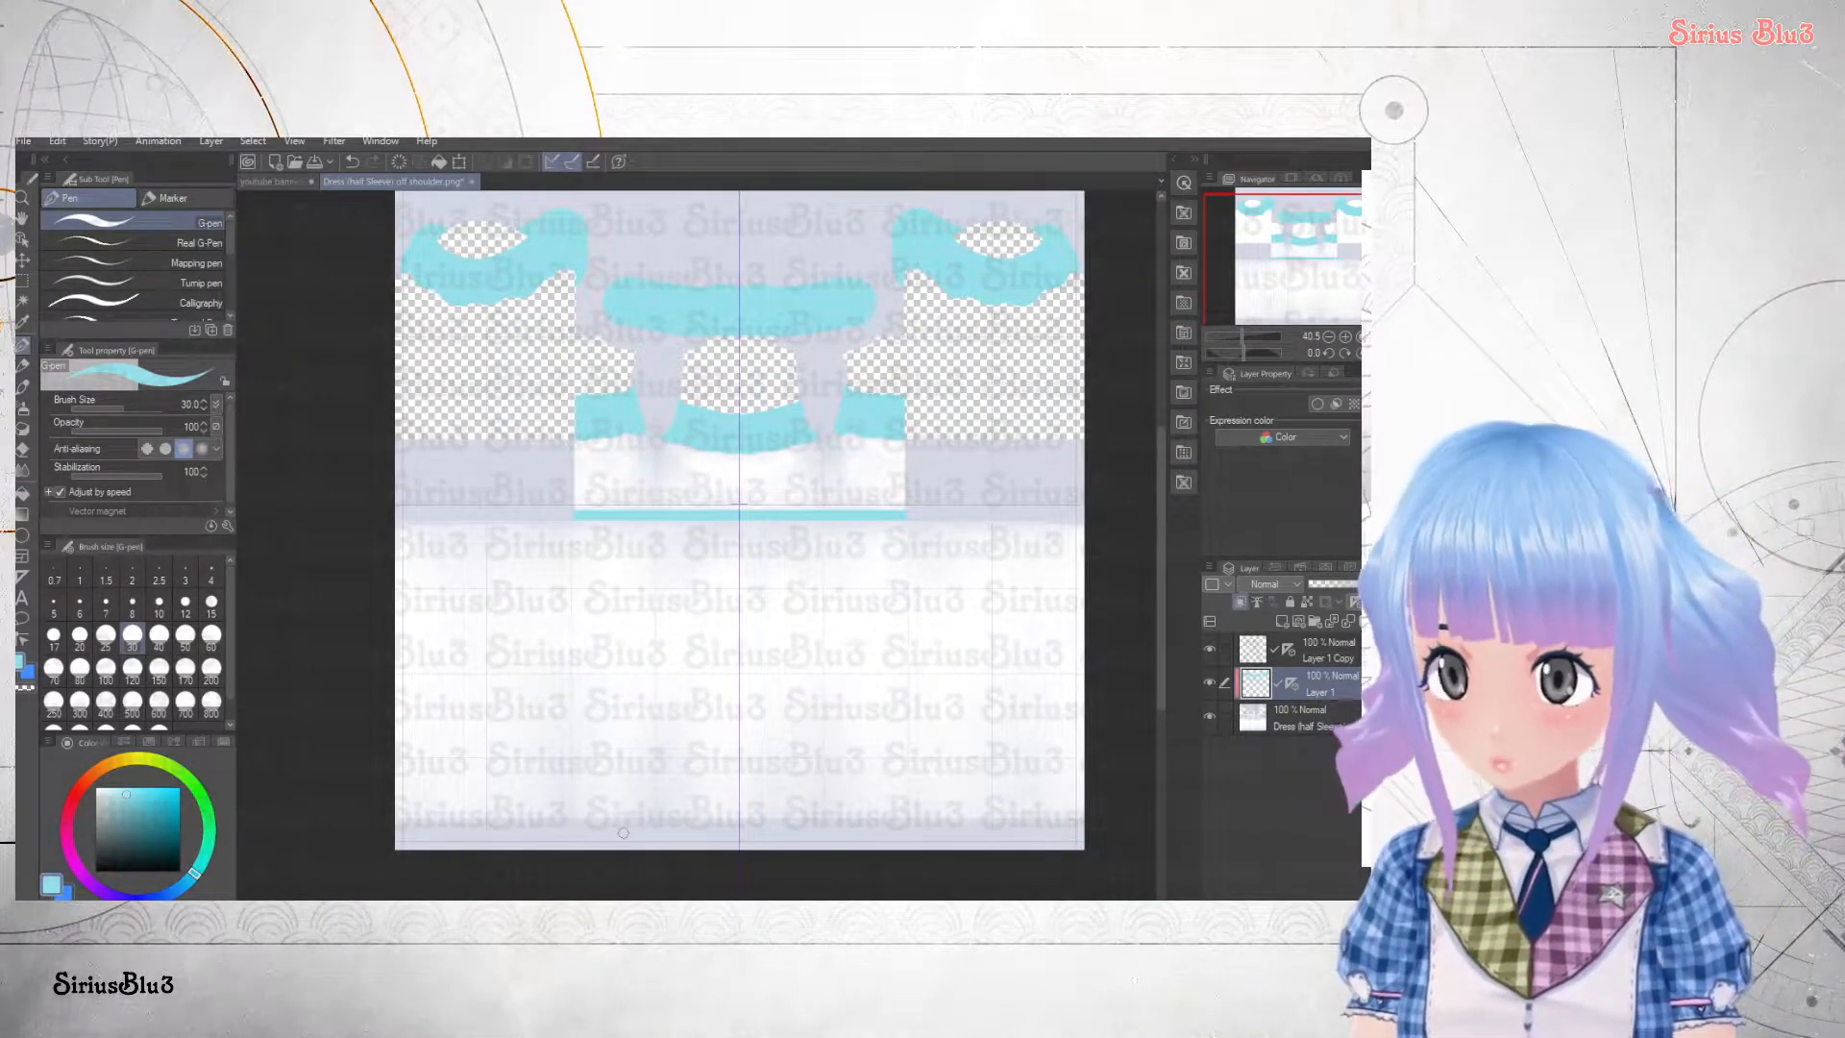
scroll(622, 833, up, 3)
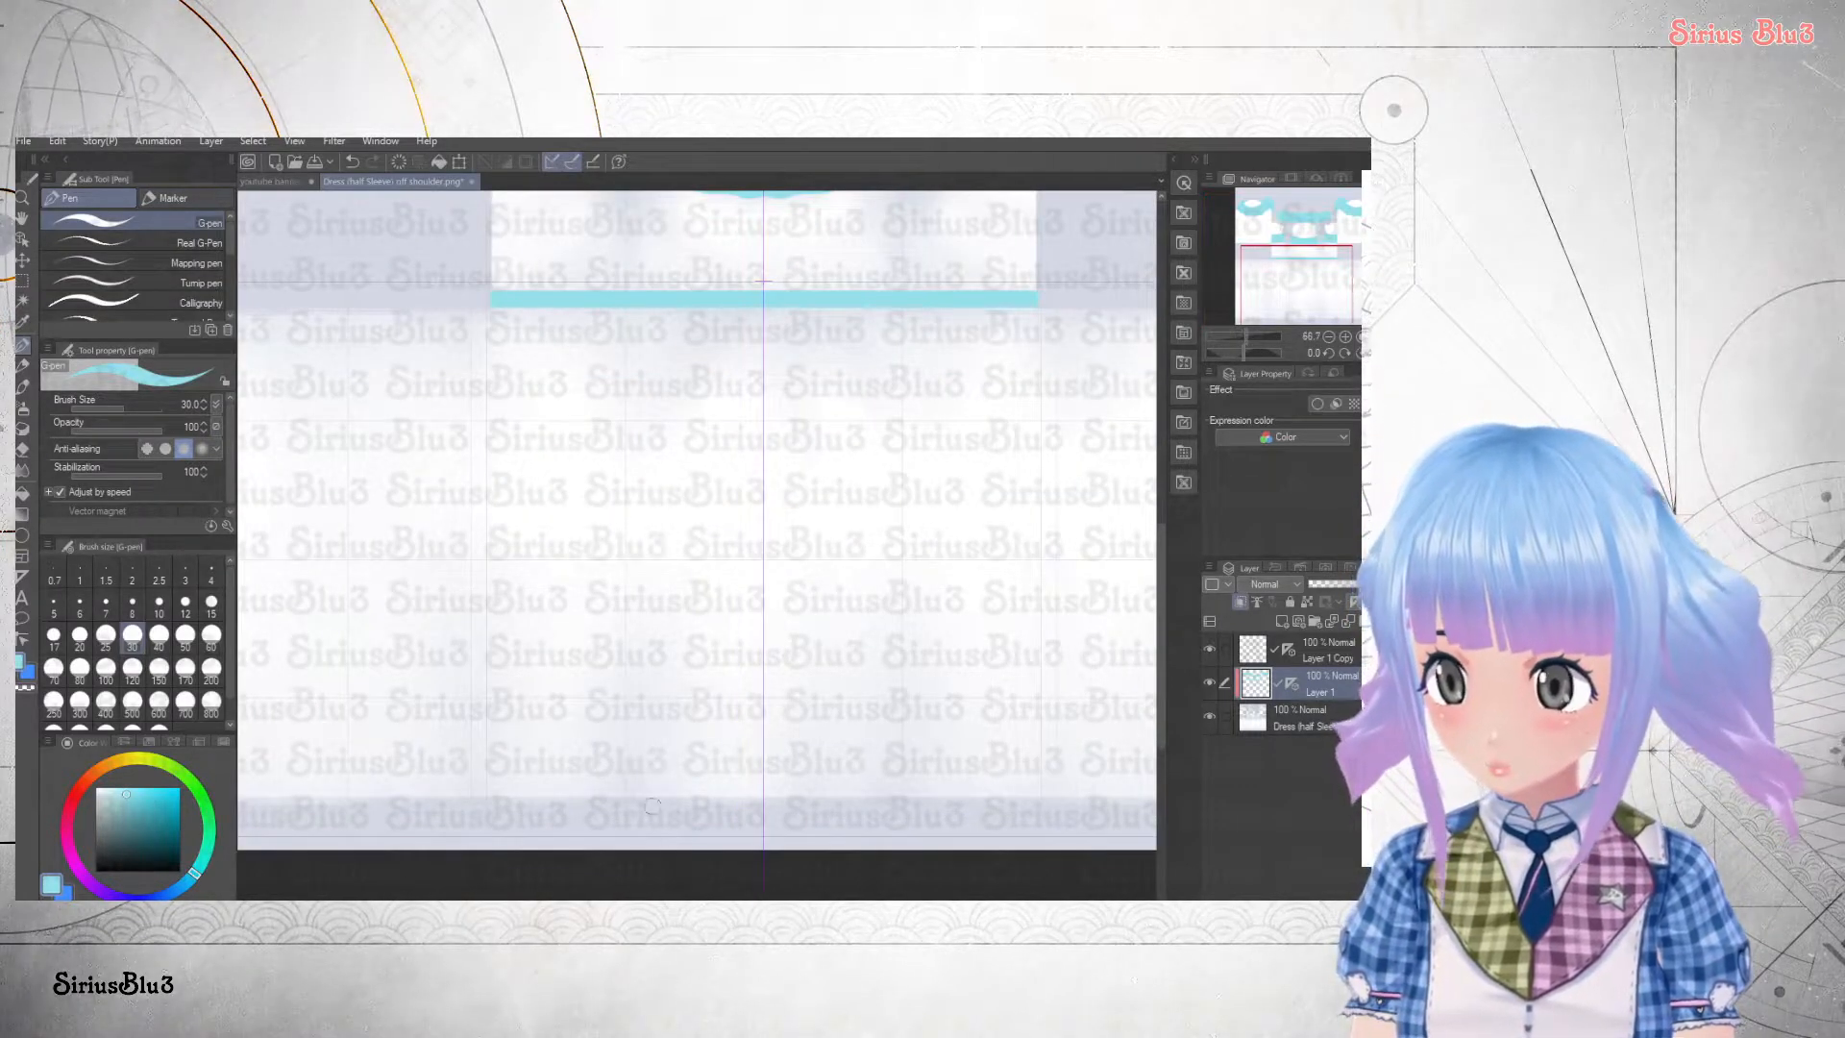
scroll(626, 799, down, 3)
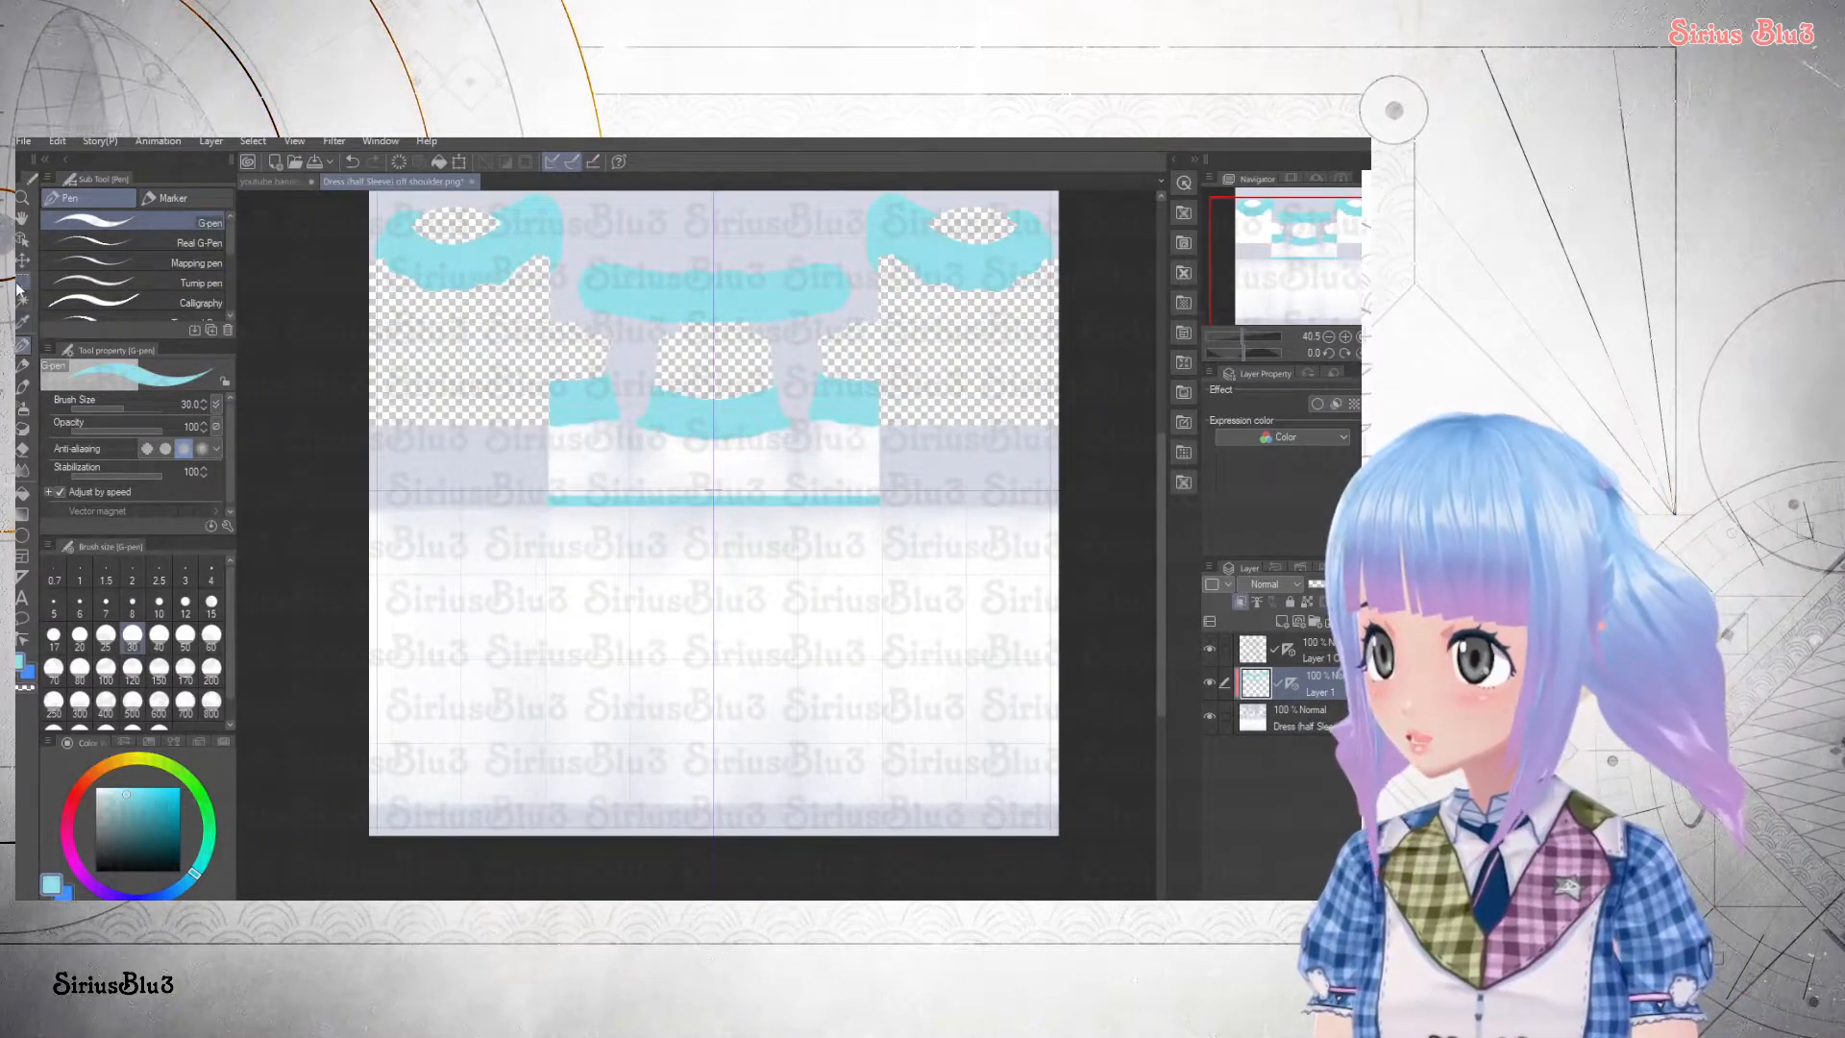
click(20, 284)
drag(420, 818, 1063, 834)
click(24, 494)
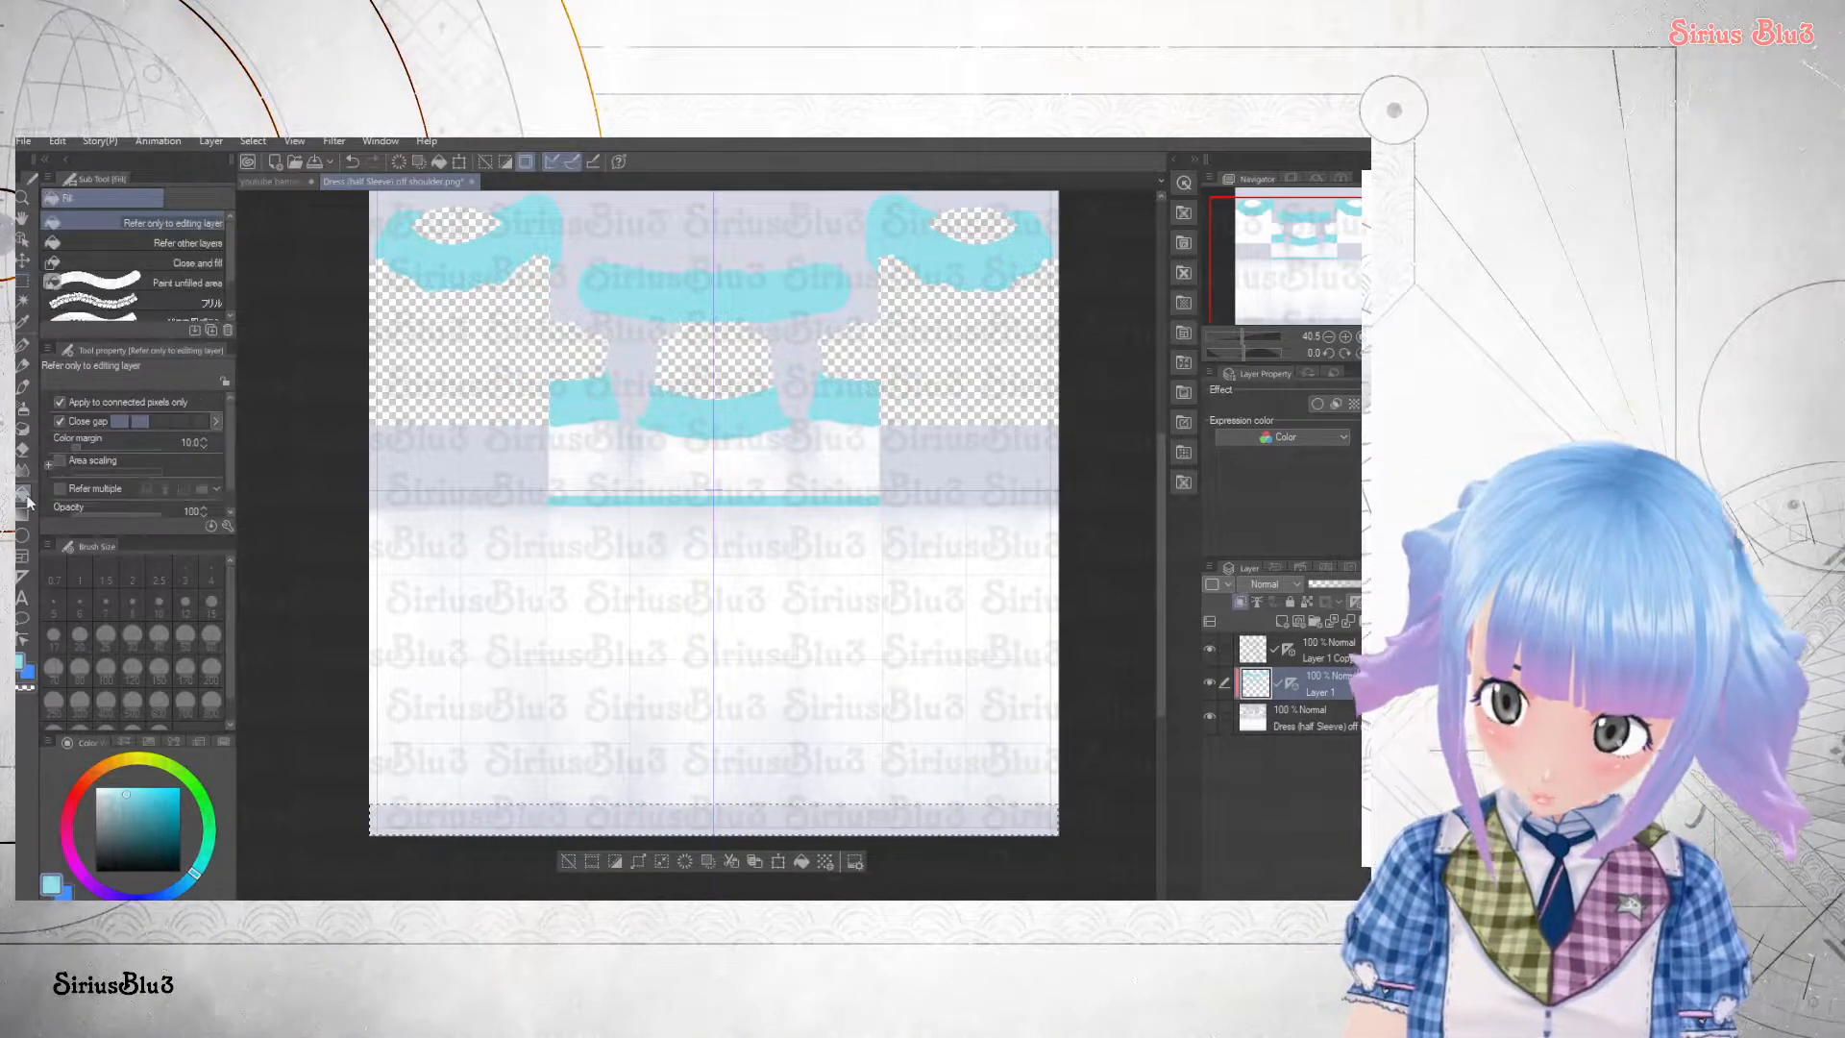
click(517, 823)
click(565, 862)
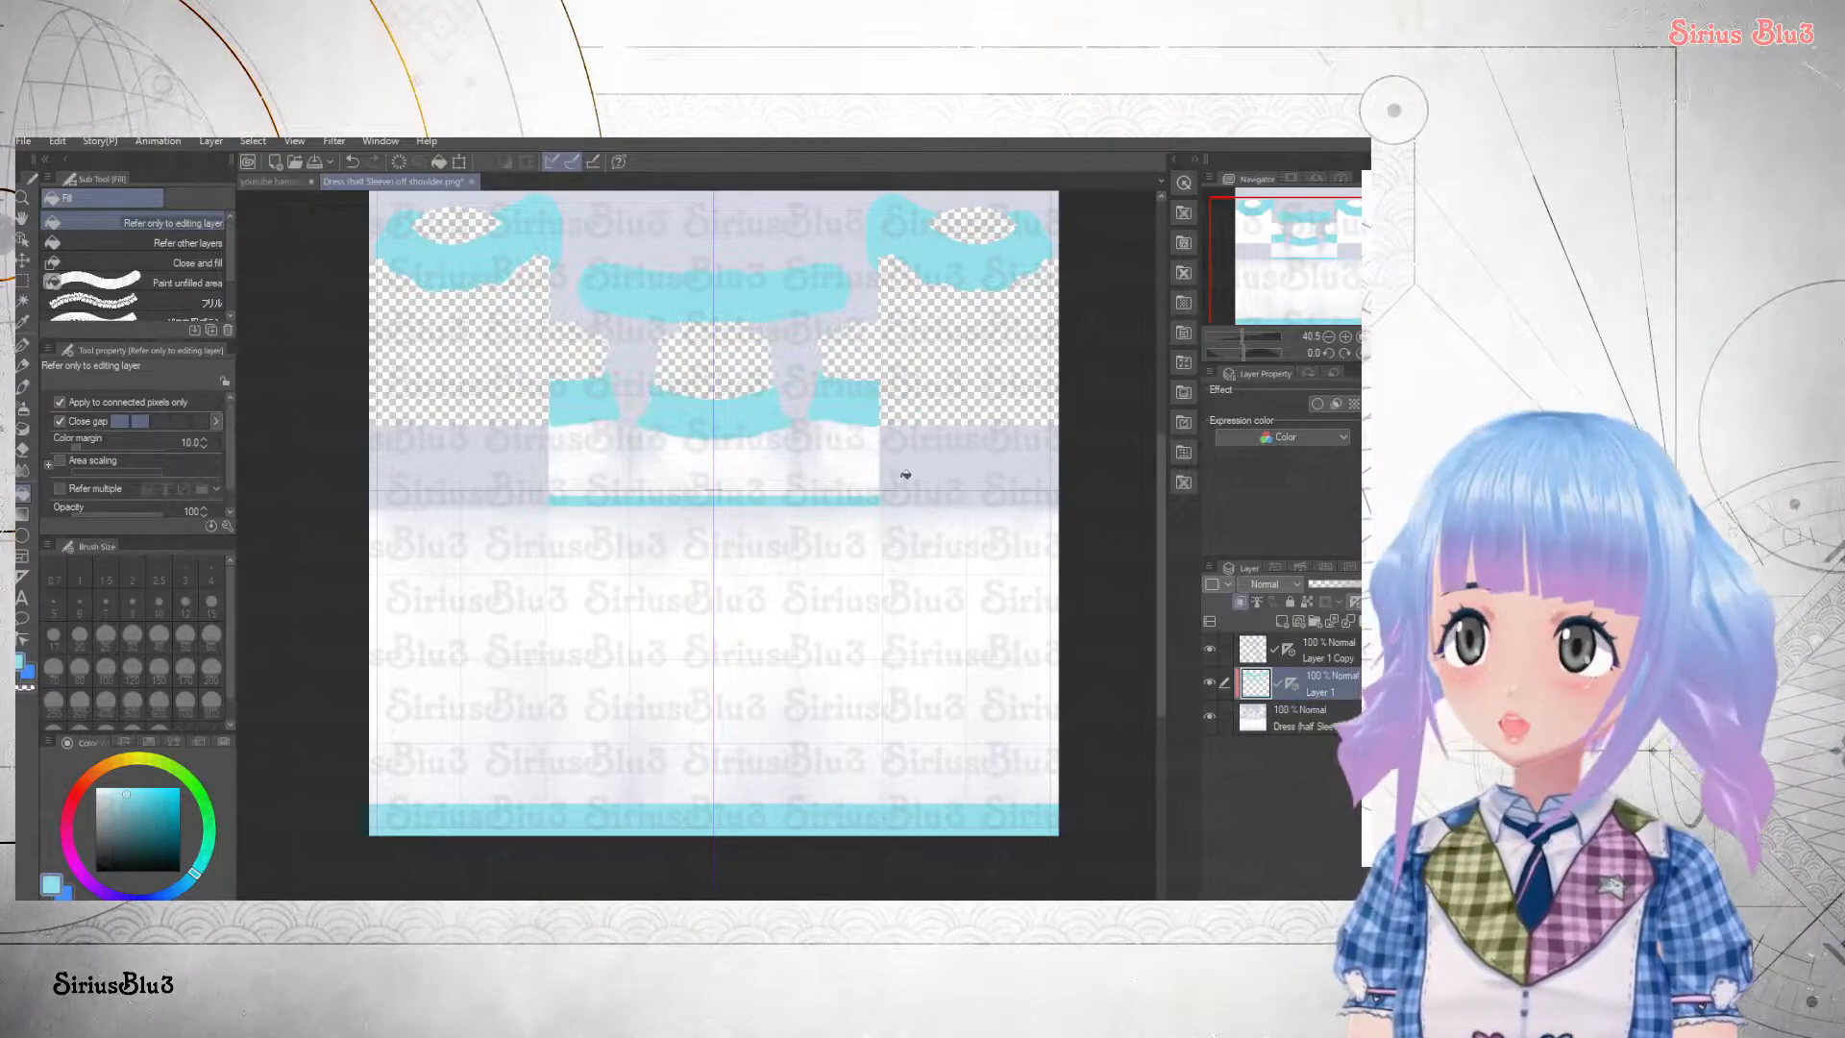
scroll(828, 518, up, 1)
scroll(788, 480, down, 2)
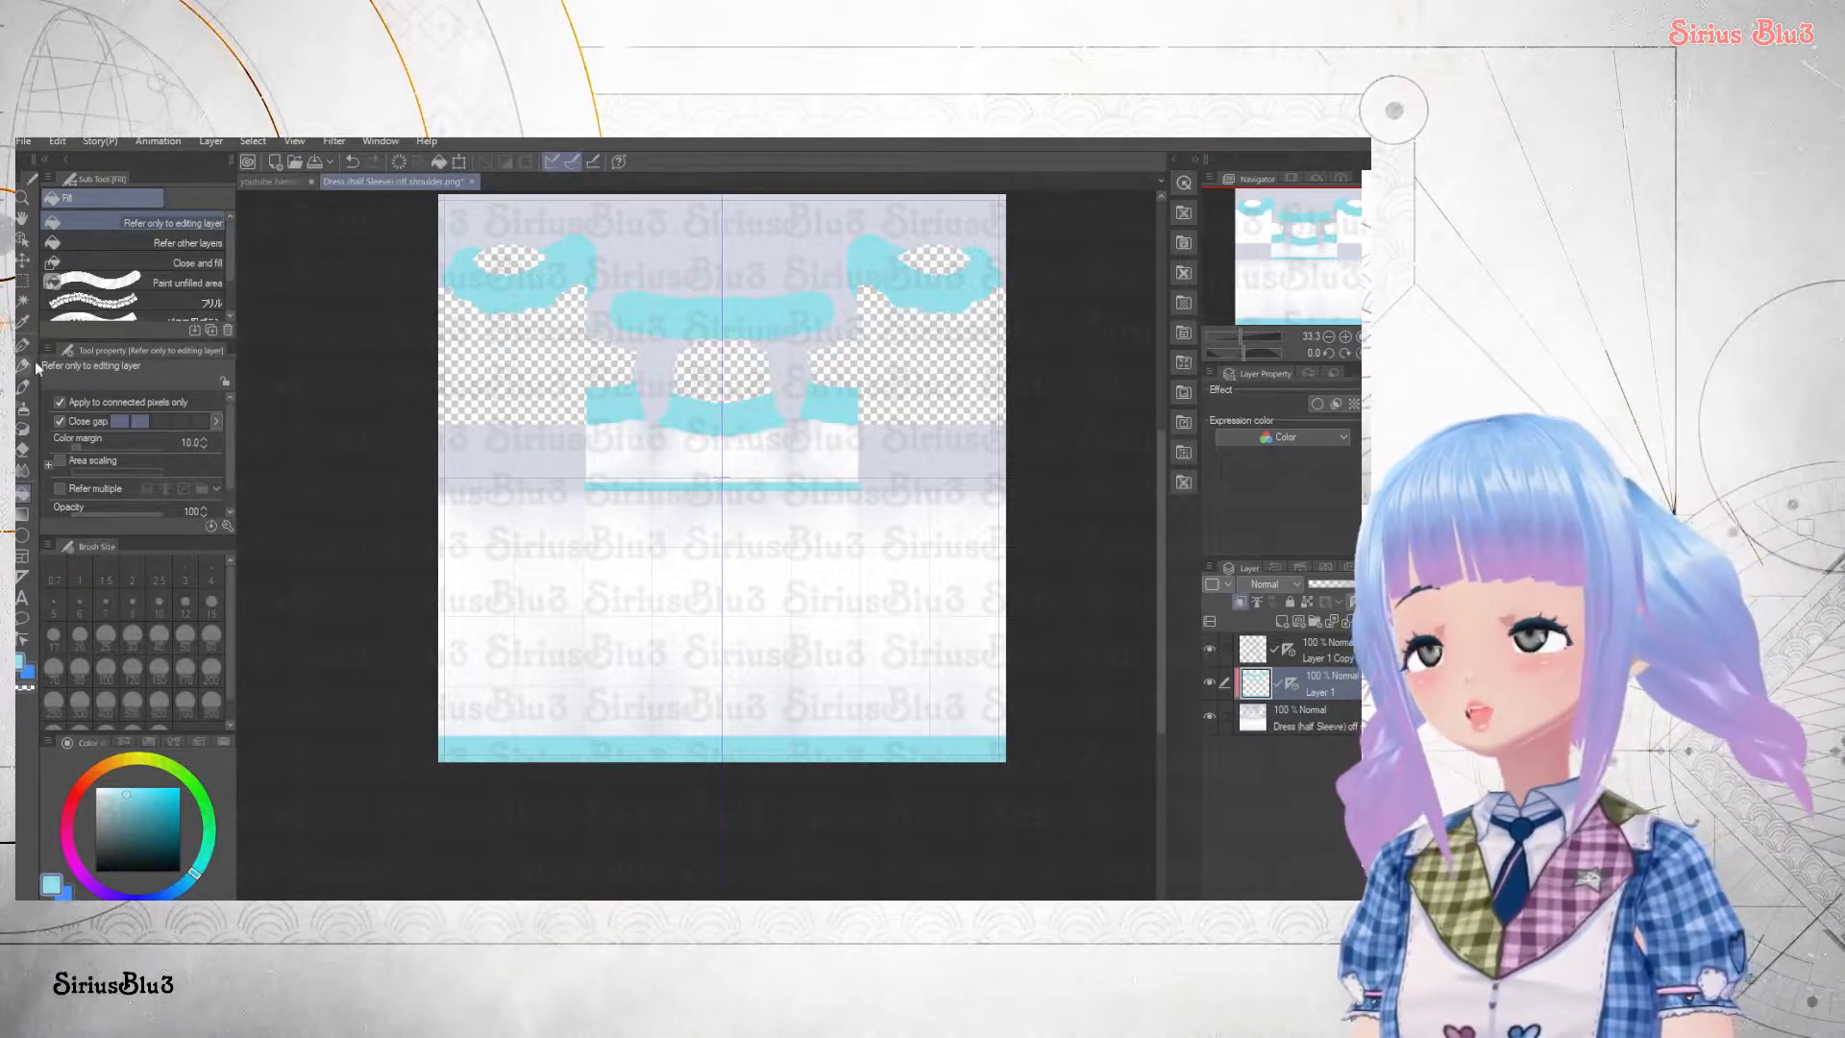
click(25, 286)
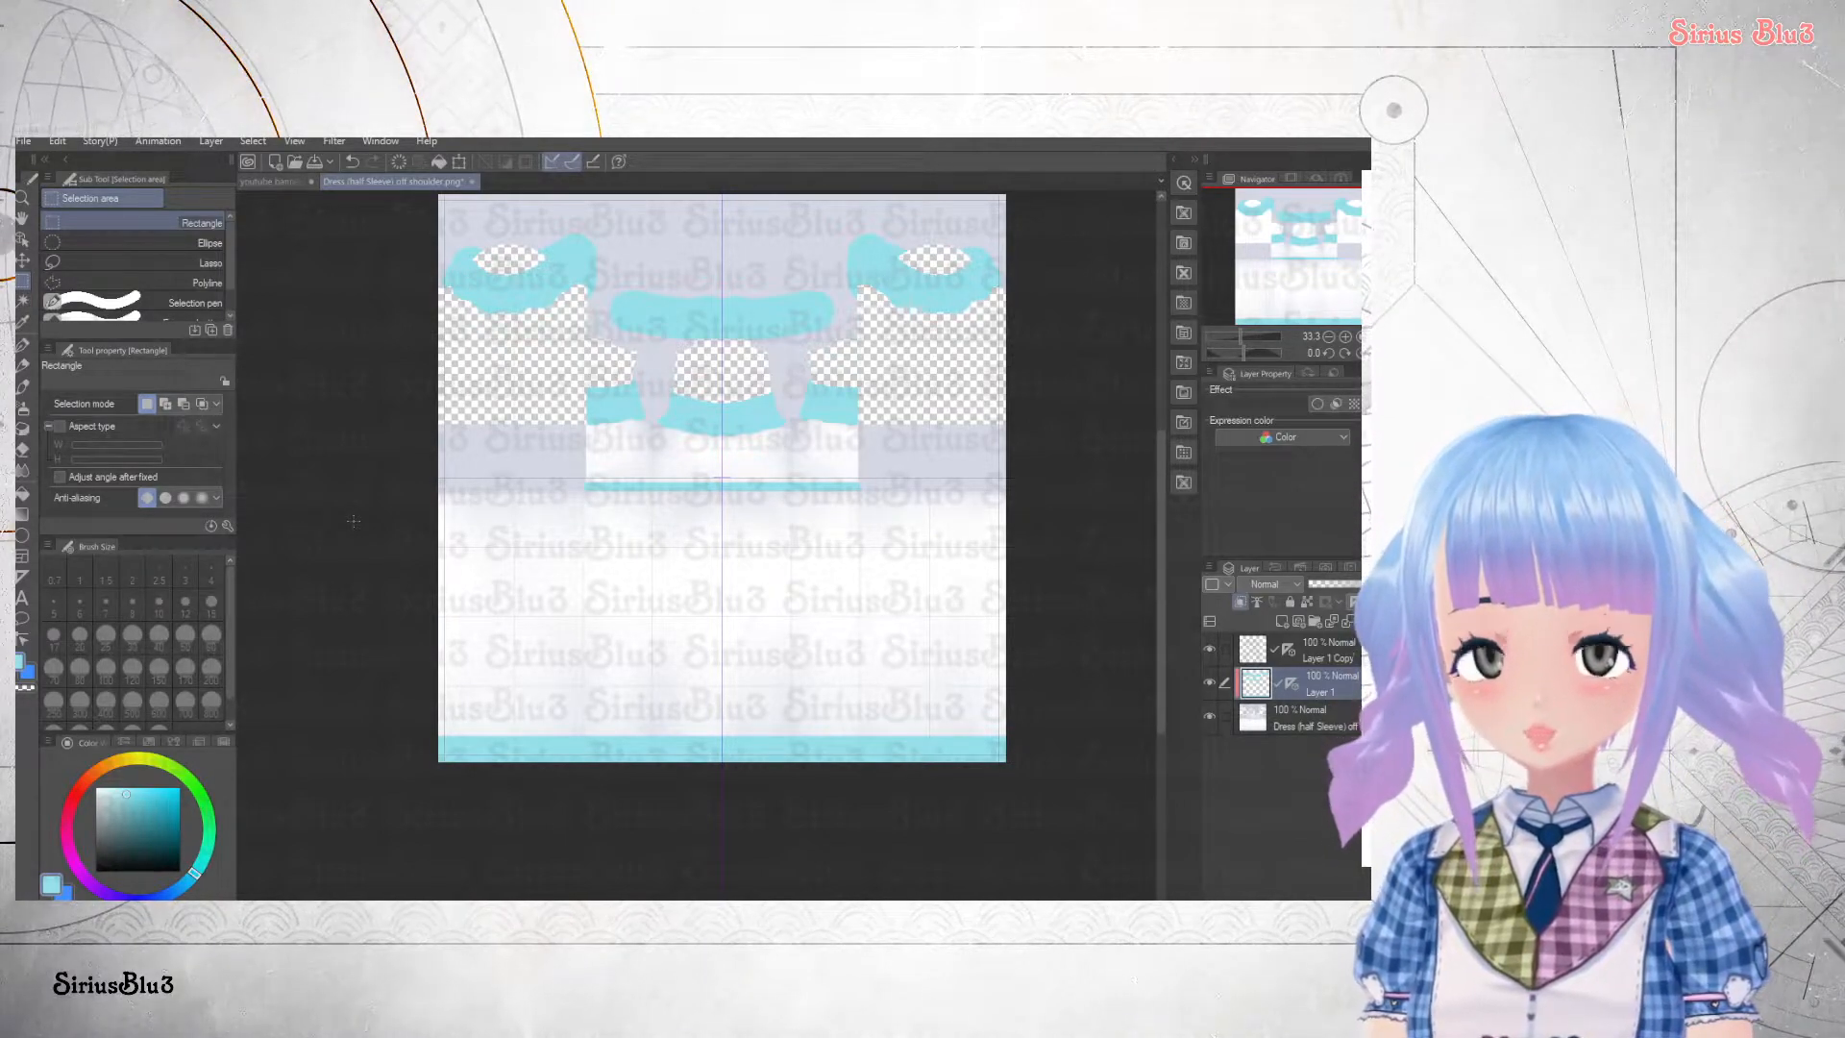
scroll(353, 521, up, 3)
click(1285, 281)
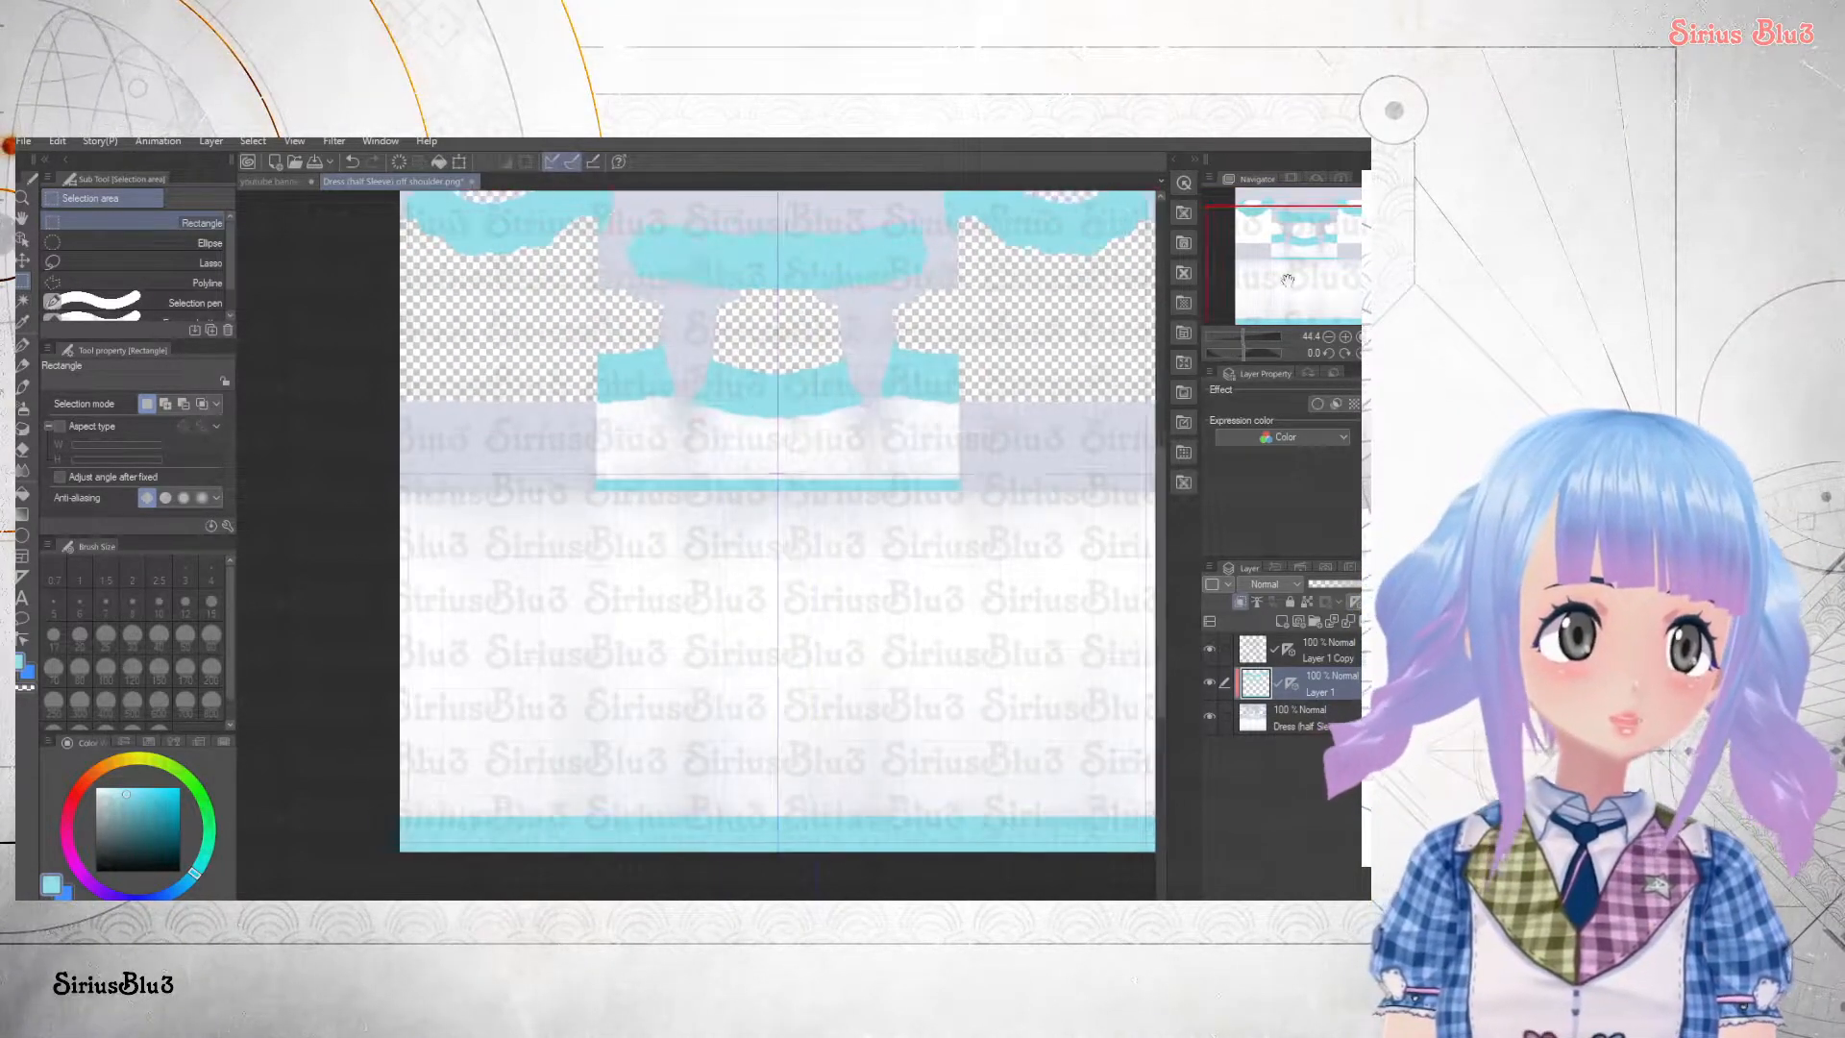
scroll(709, 577, down, 1)
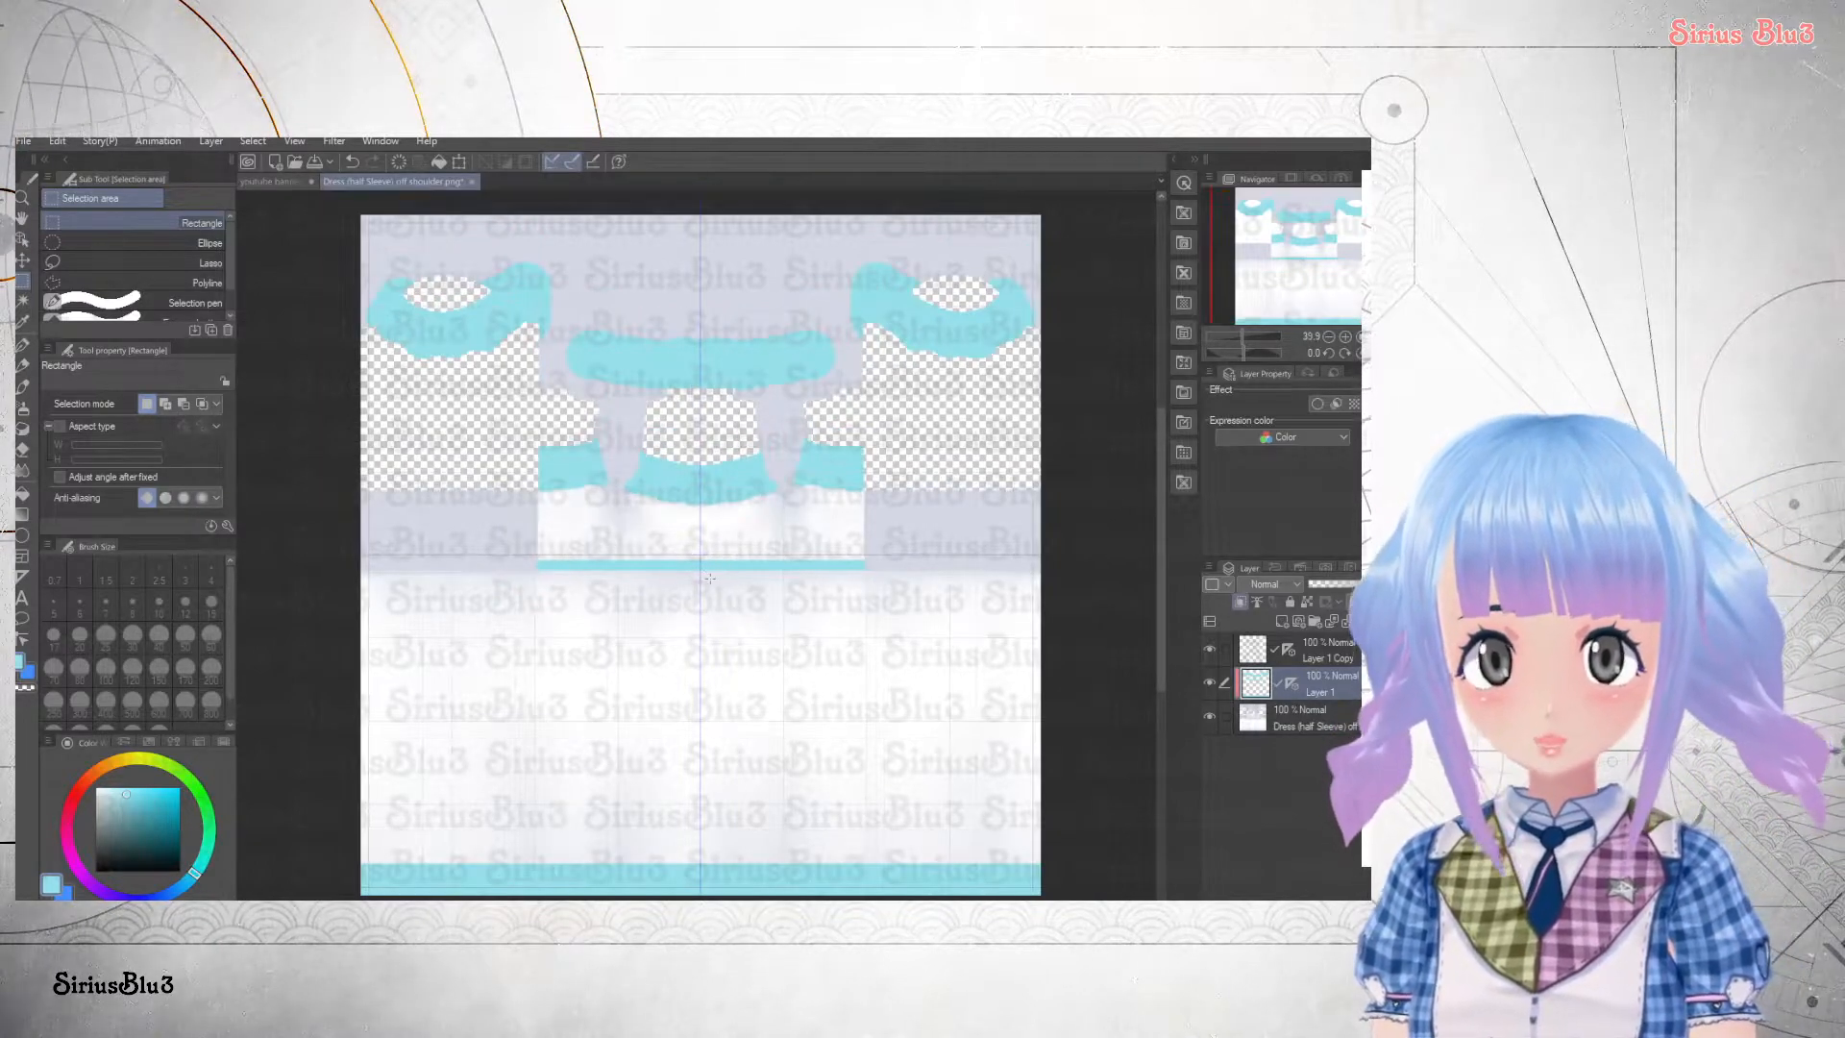
click(1278, 248)
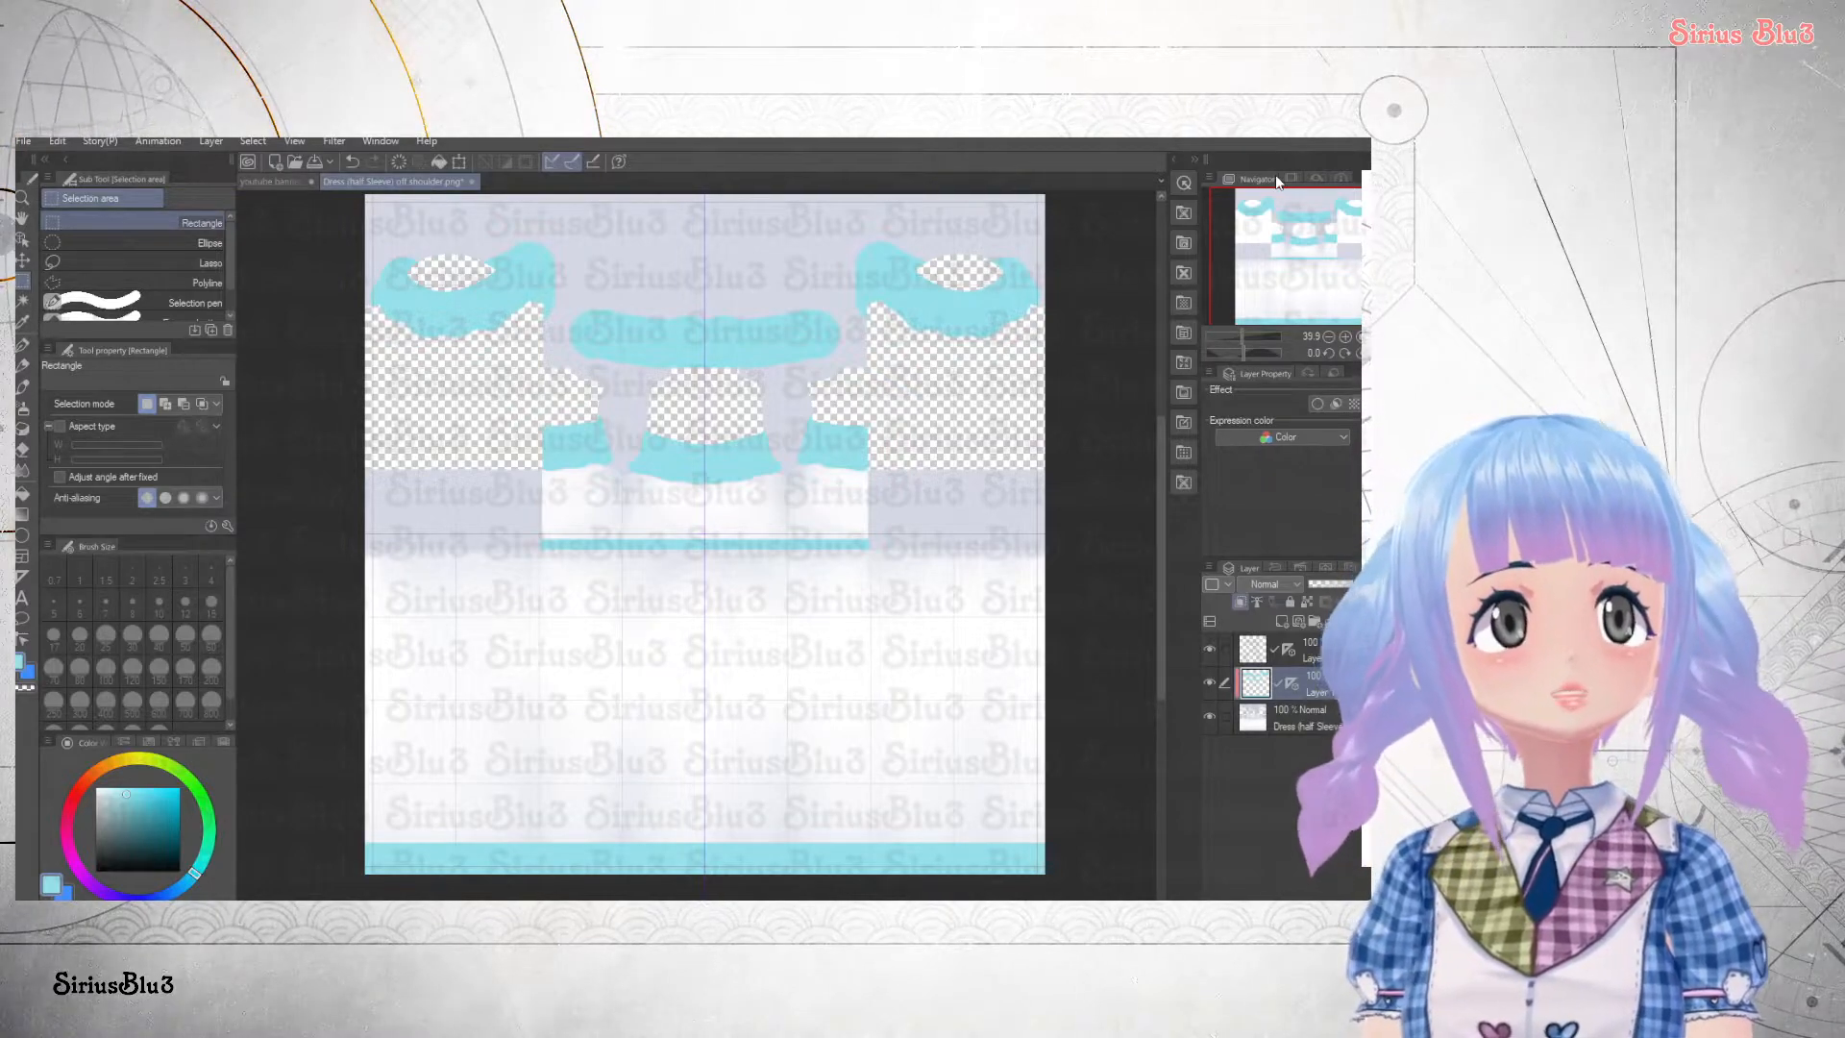
- Set Layer 1's blending mode to Multiply and add a new raster layer directly above the dress texture
click(1269, 180)
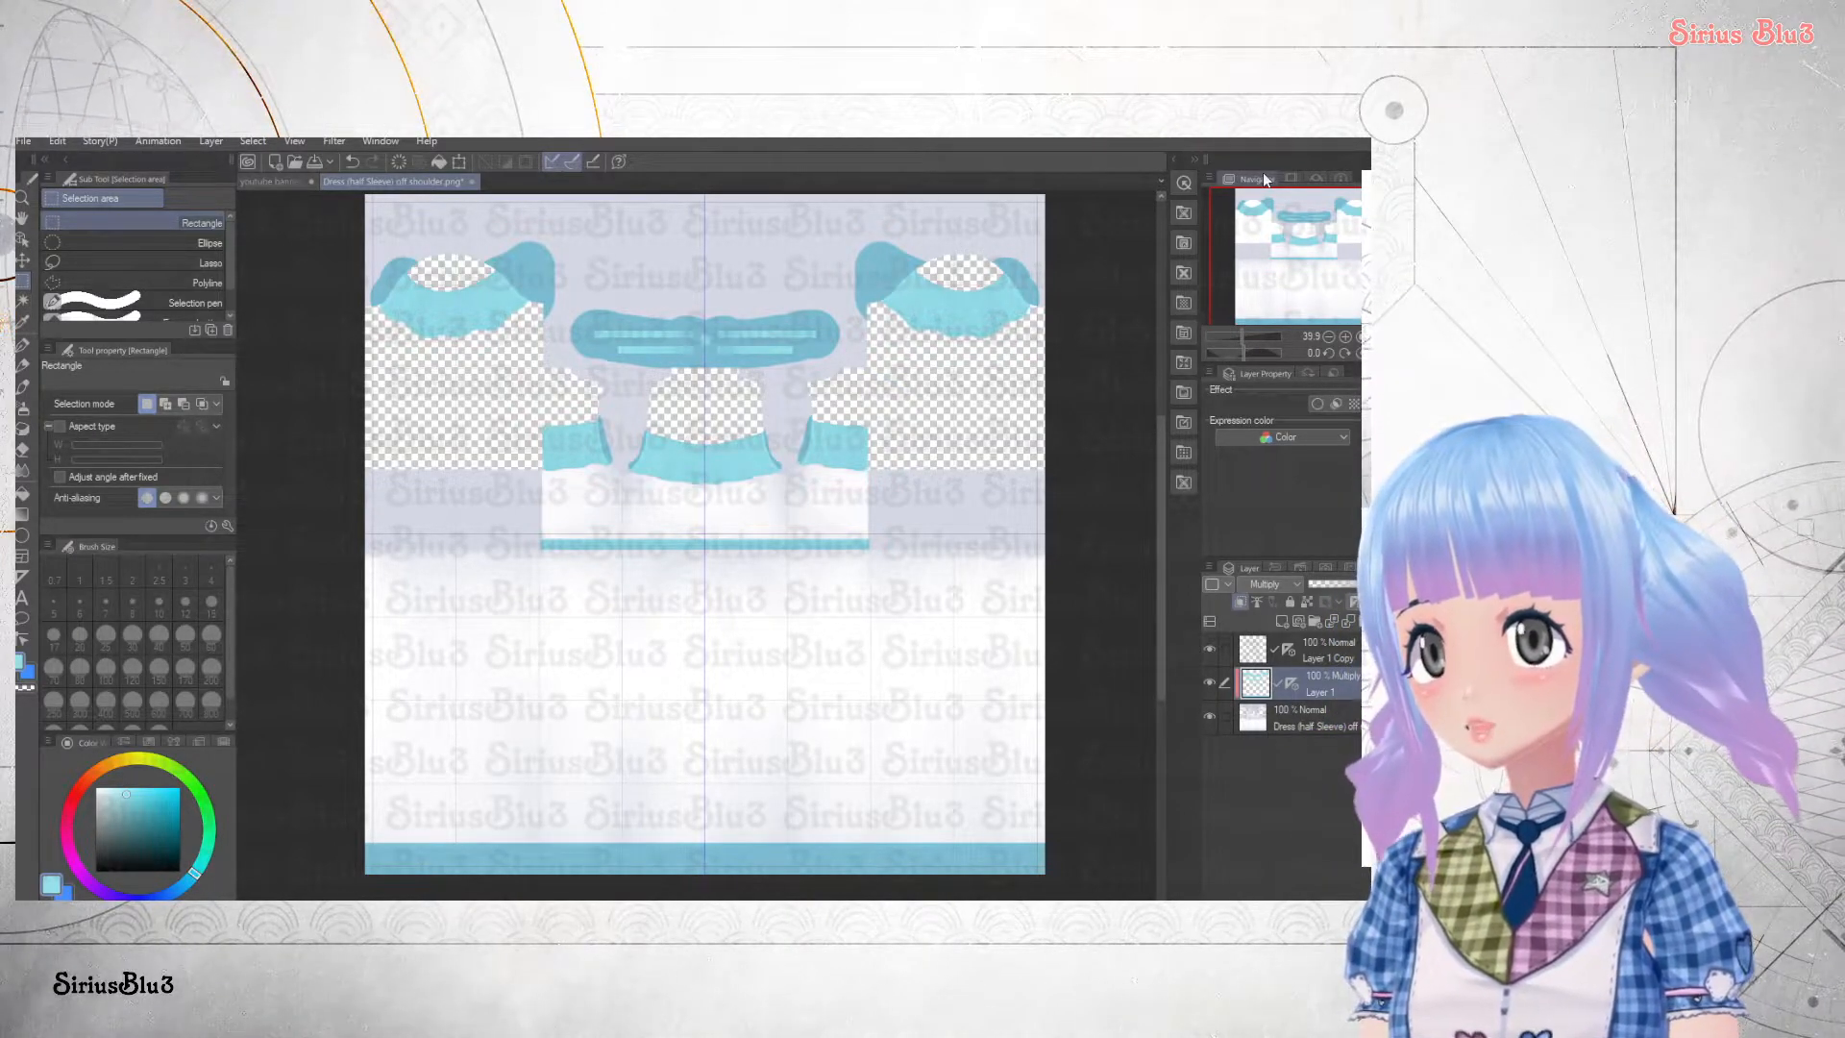
click(1306, 711)
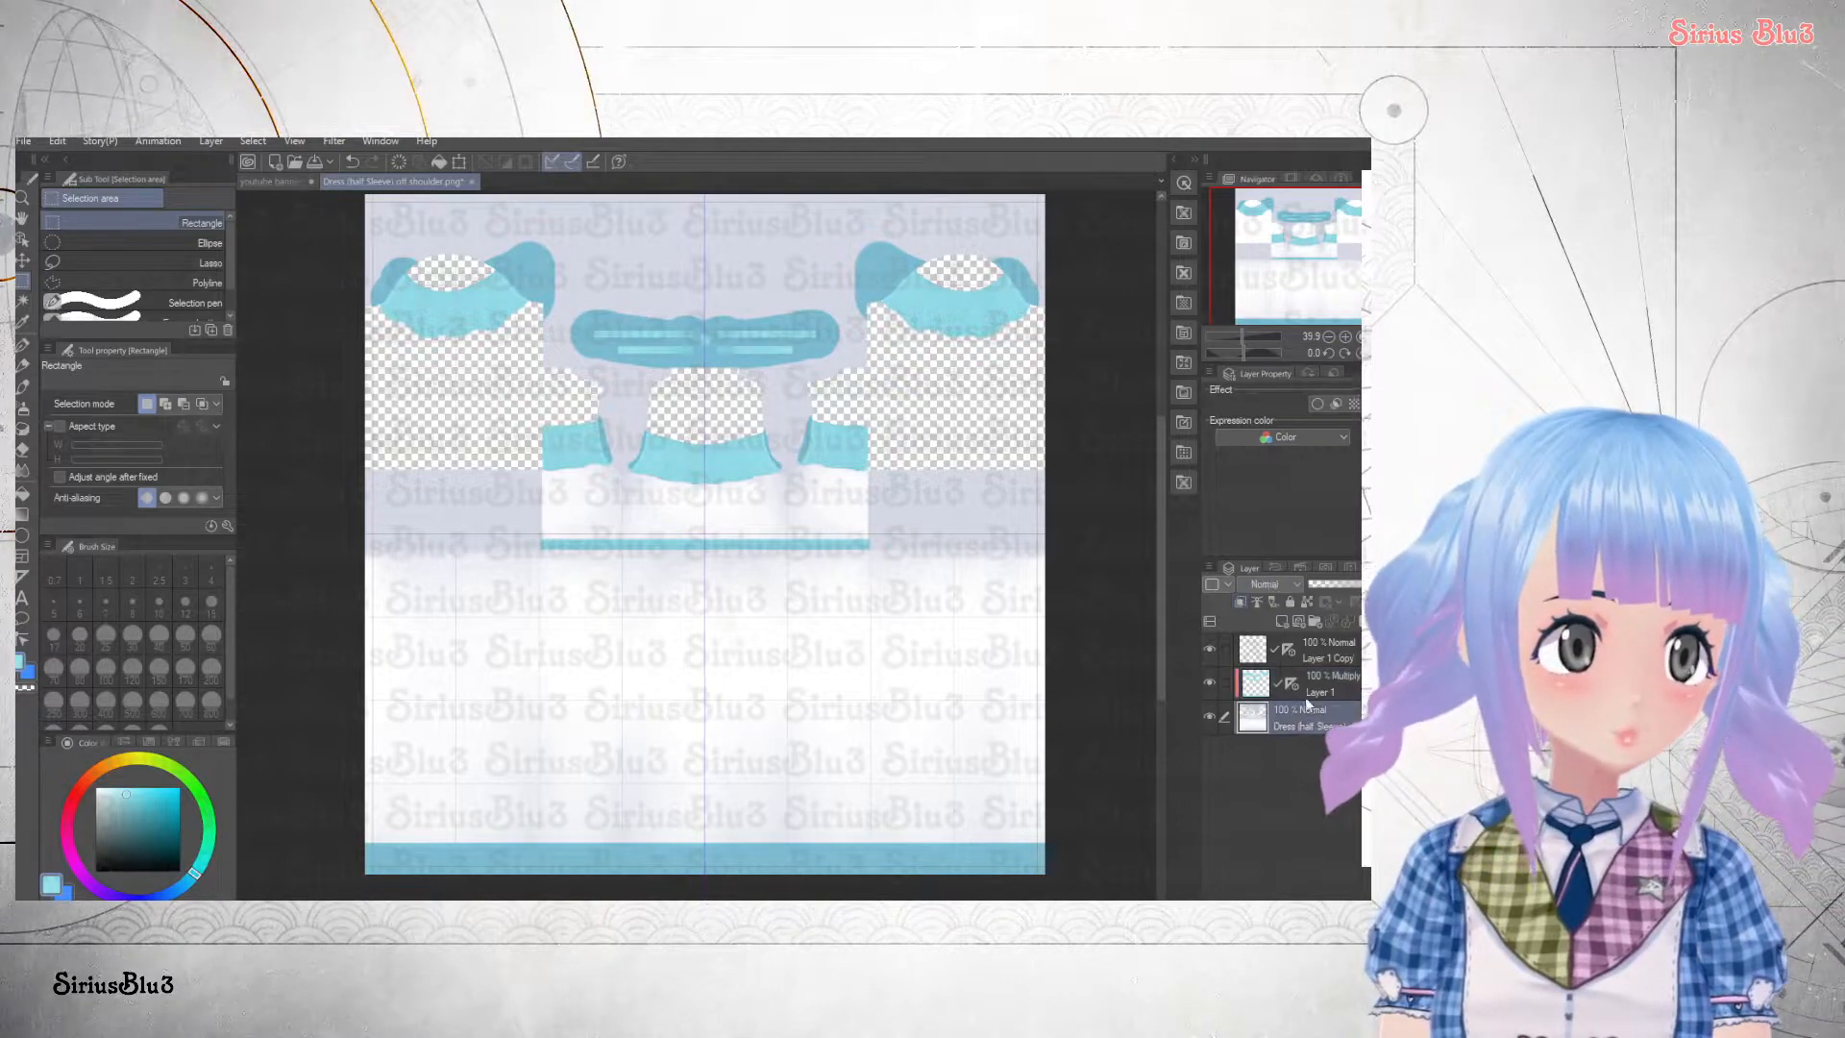
click(1280, 621)
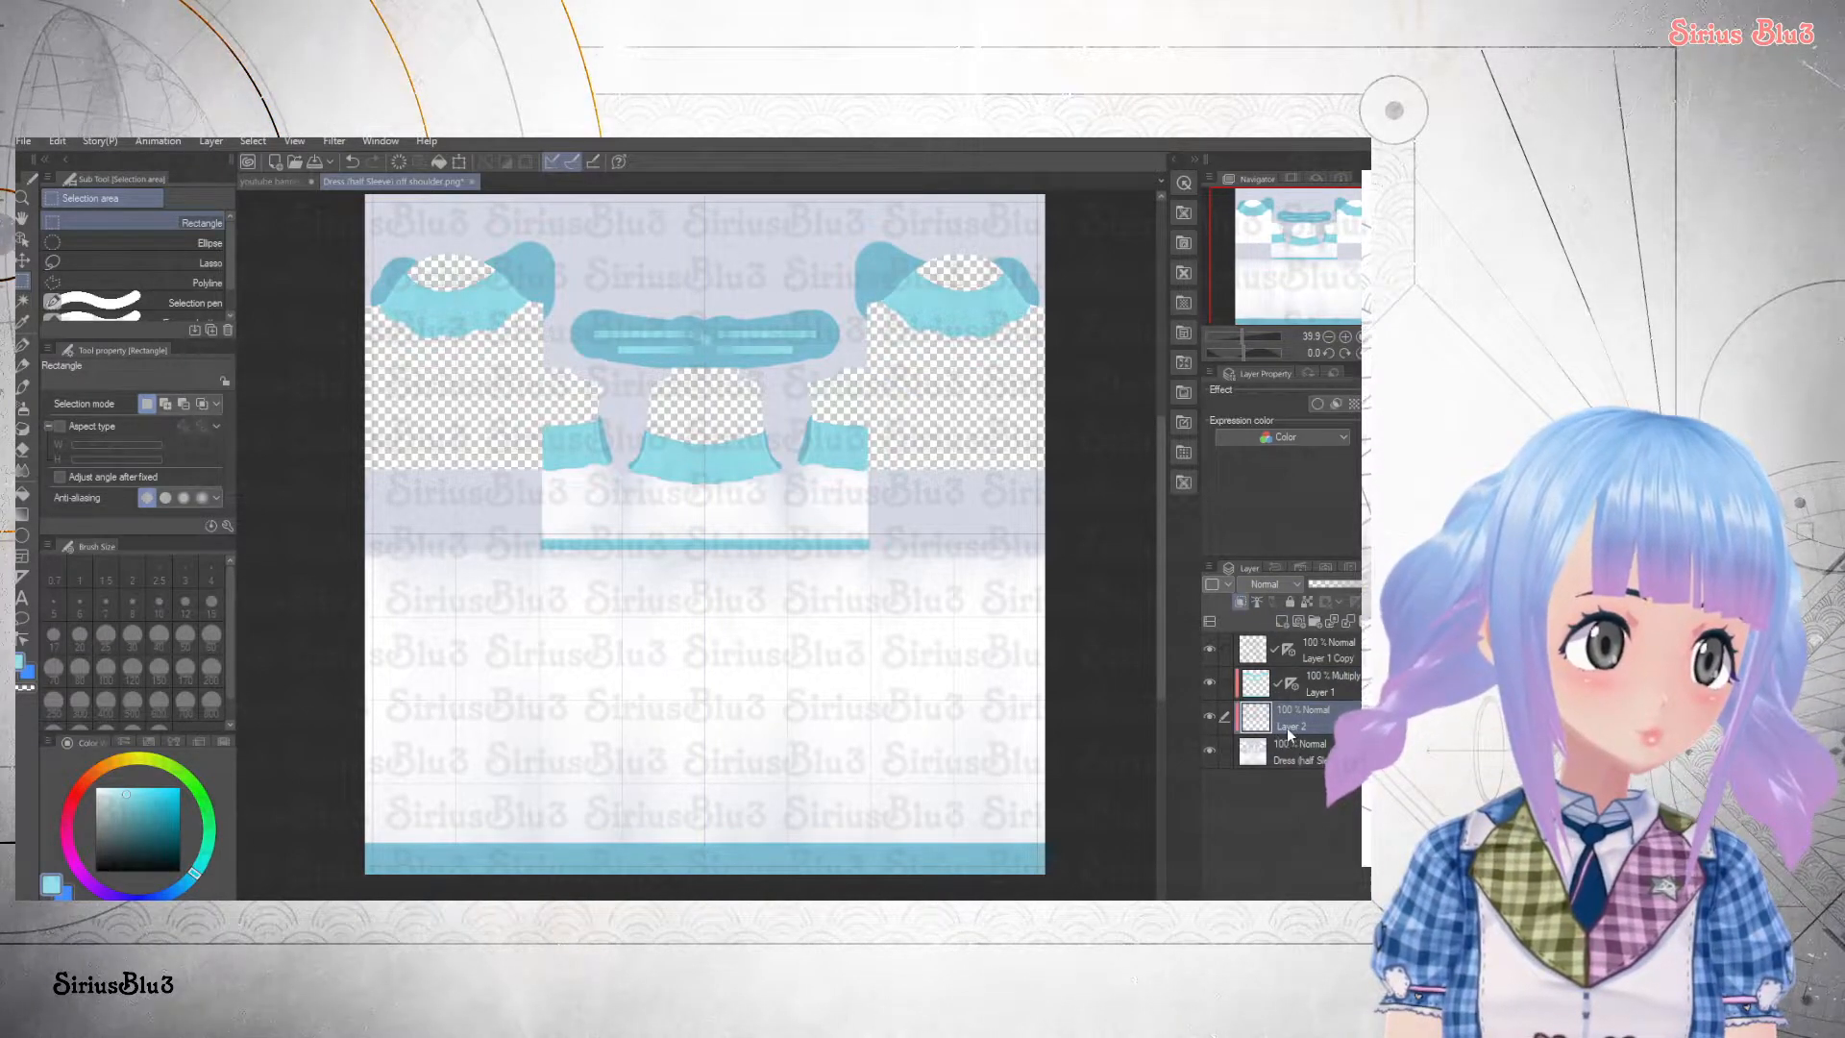
click(1301, 679)
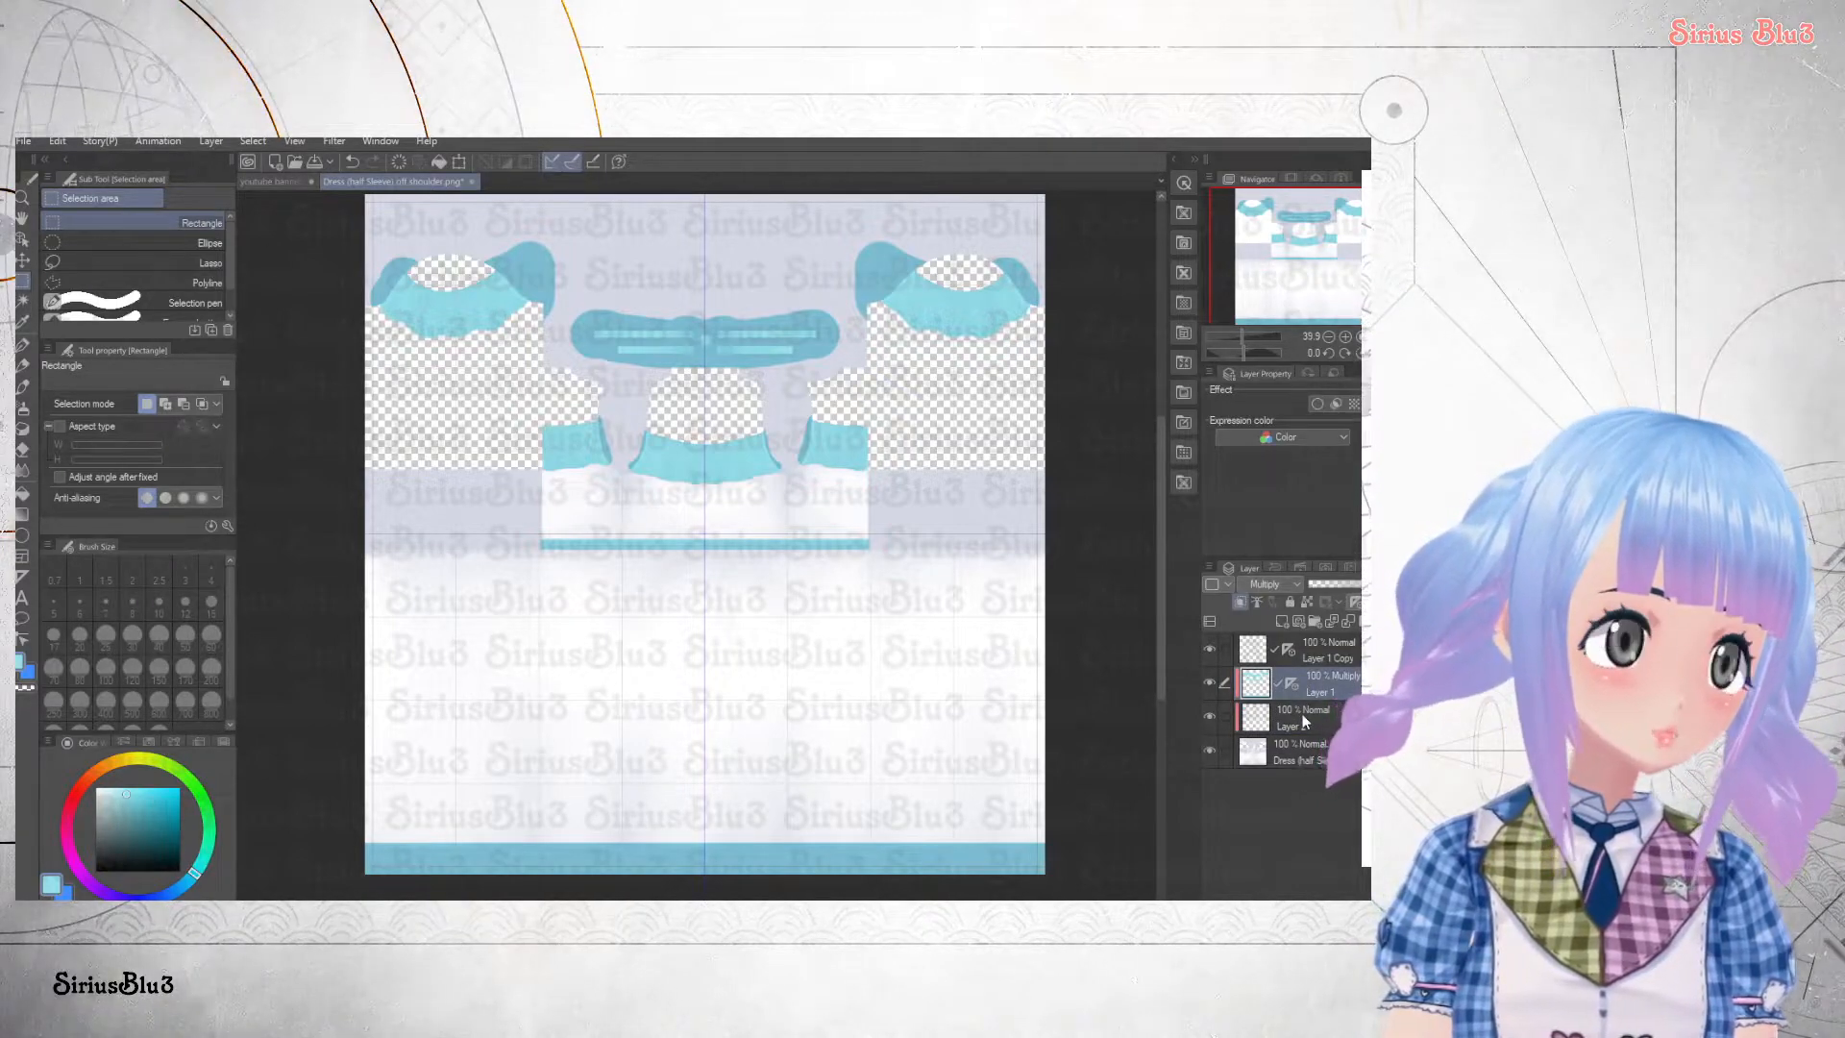
click(1304, 720)
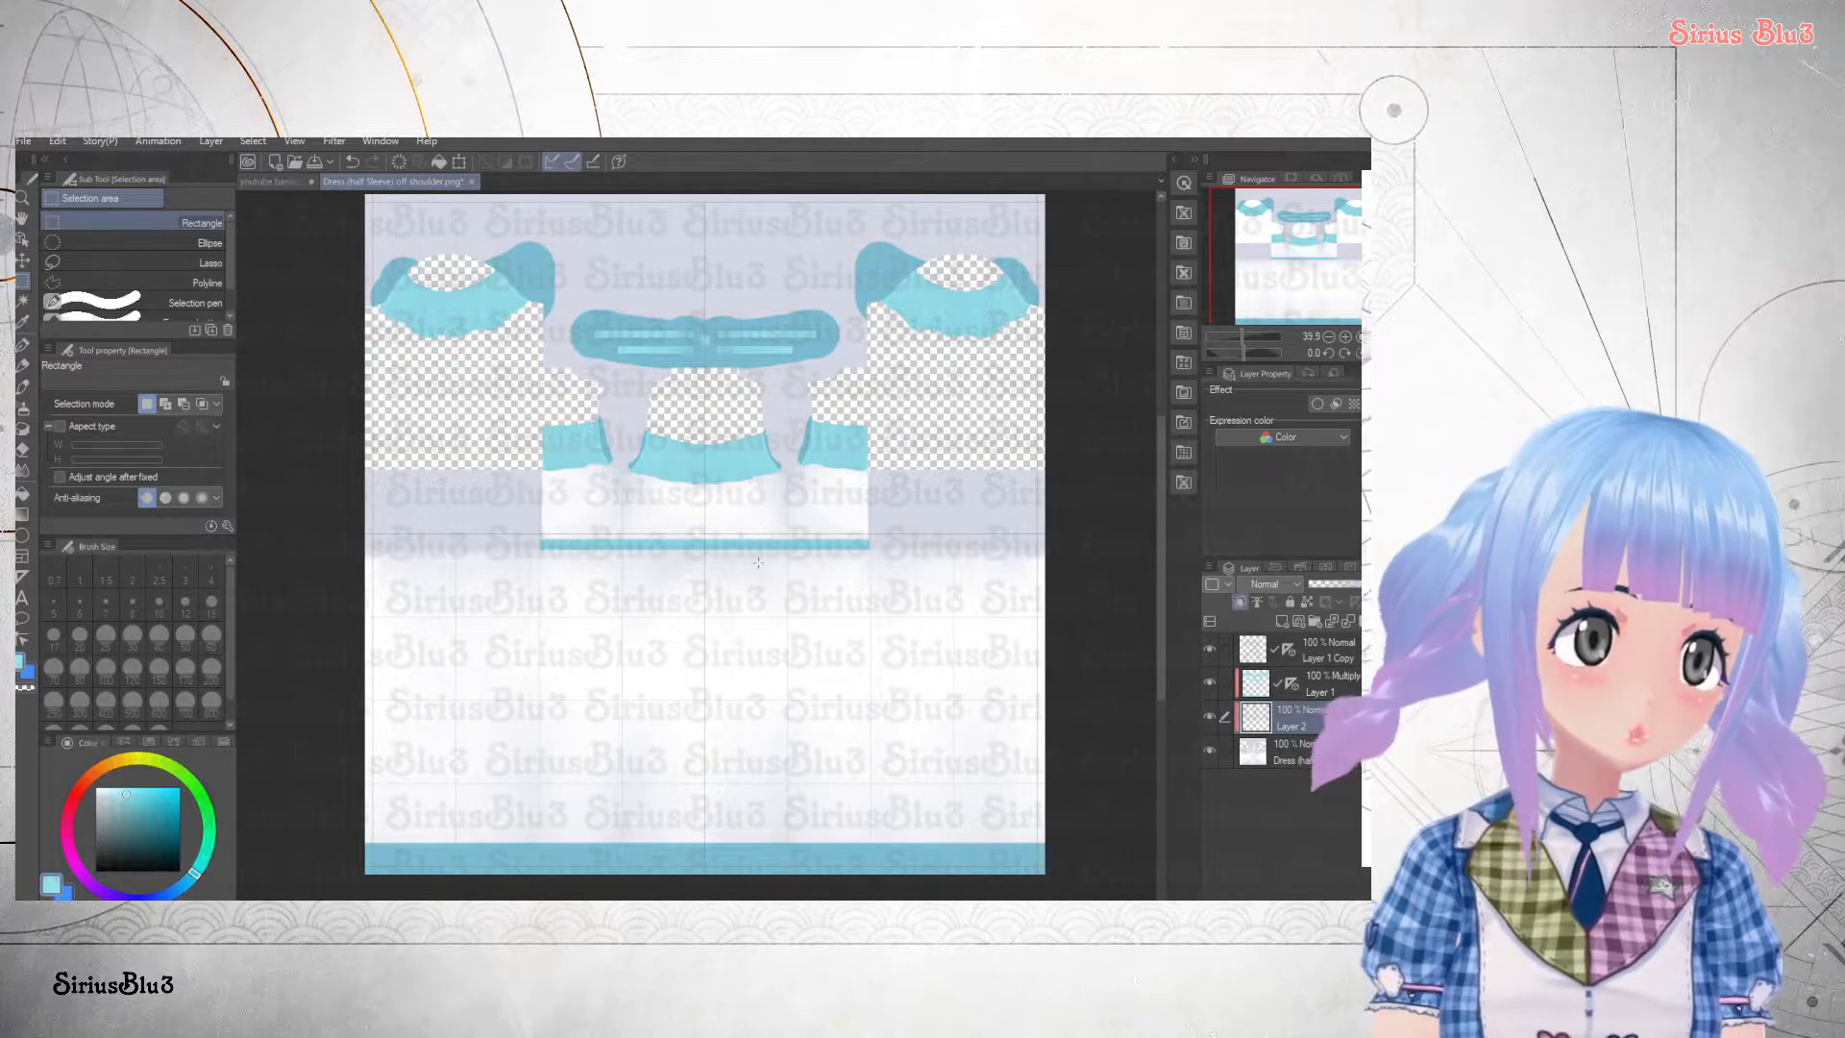
- Set Layer 1's blending mode to Normal and turn off its clipping to the layer below
click(1255, 683)
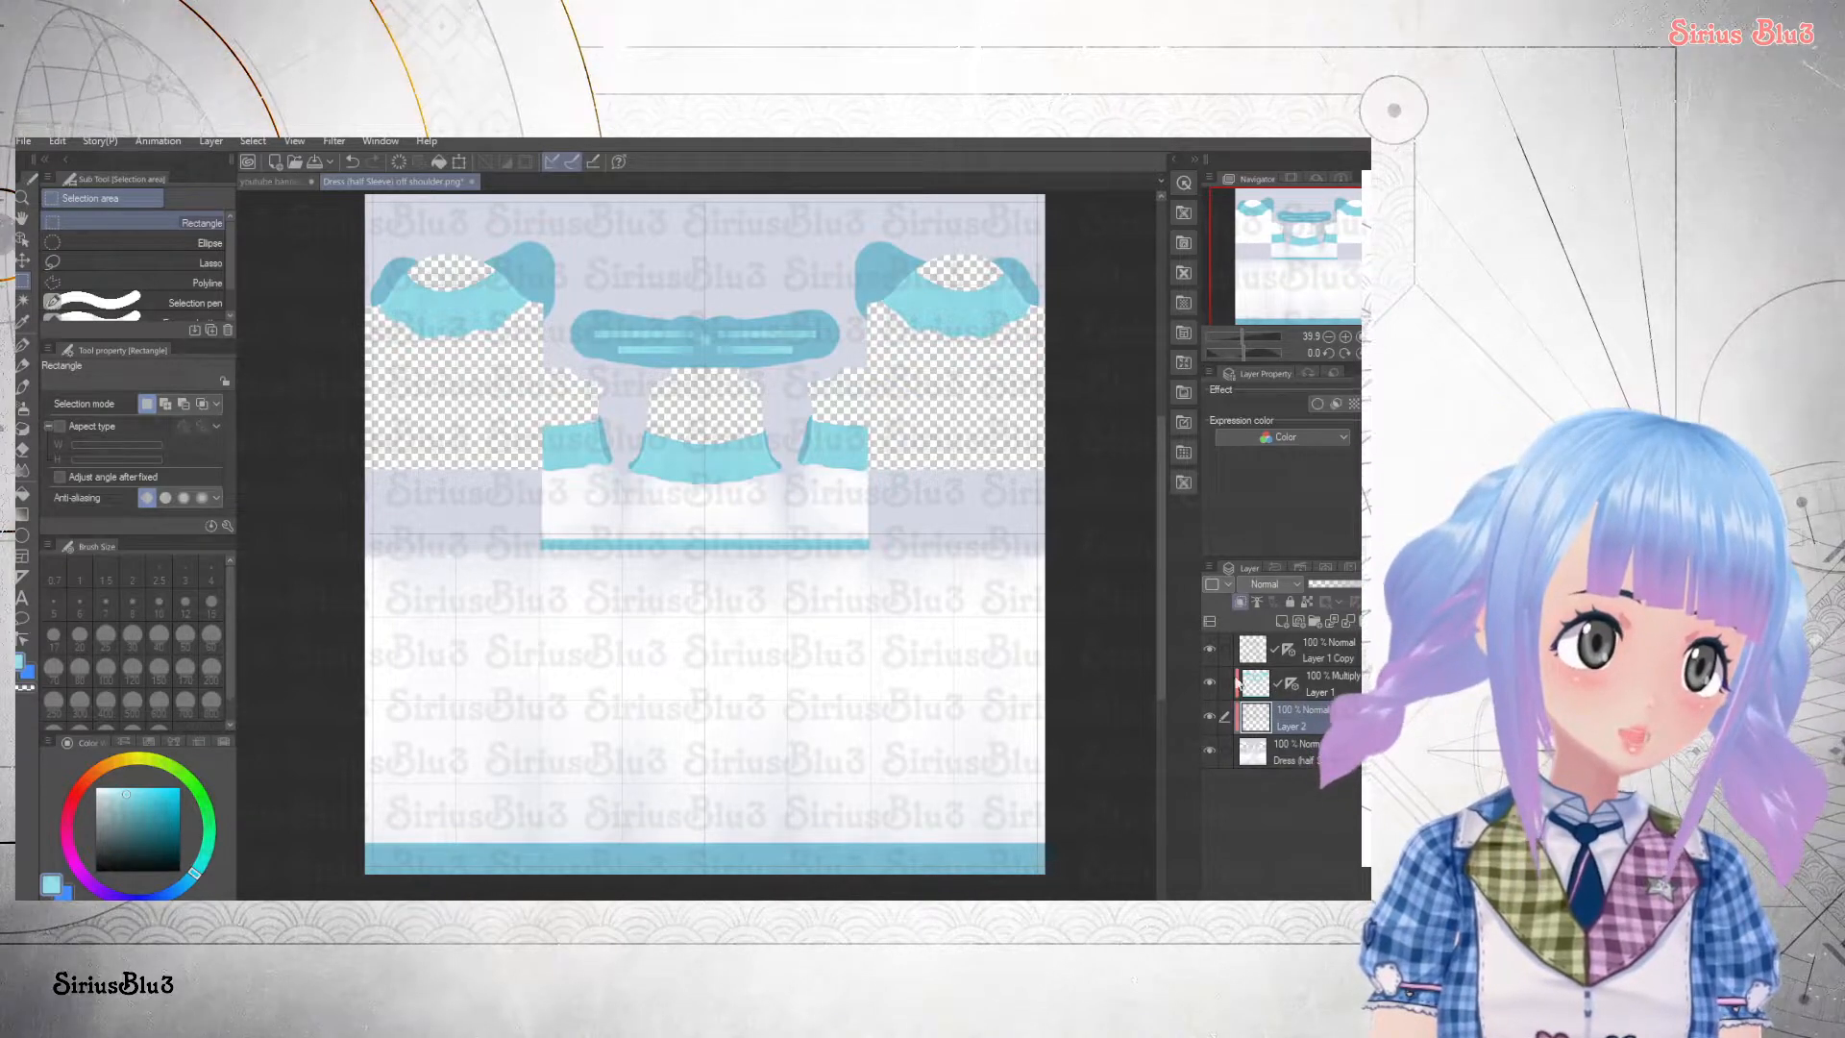
click(1245, 584)
click(1258, 140)
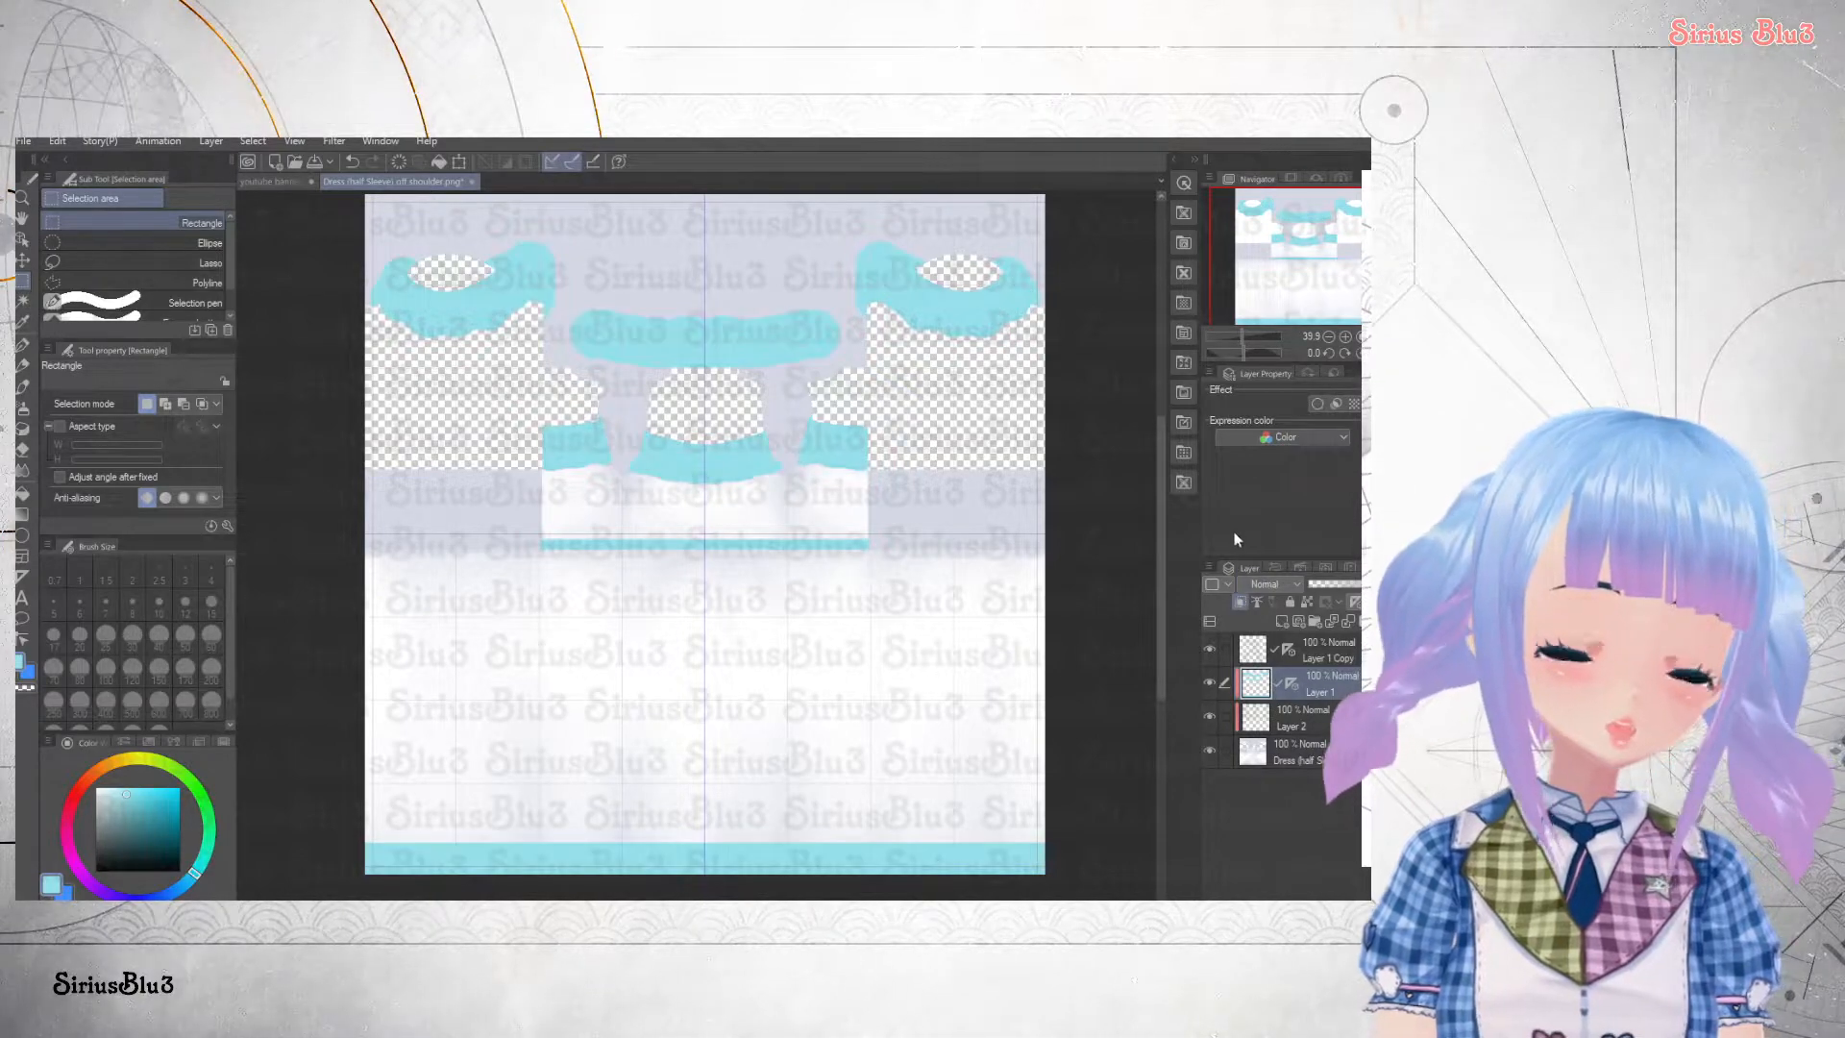
click(1240, 604)
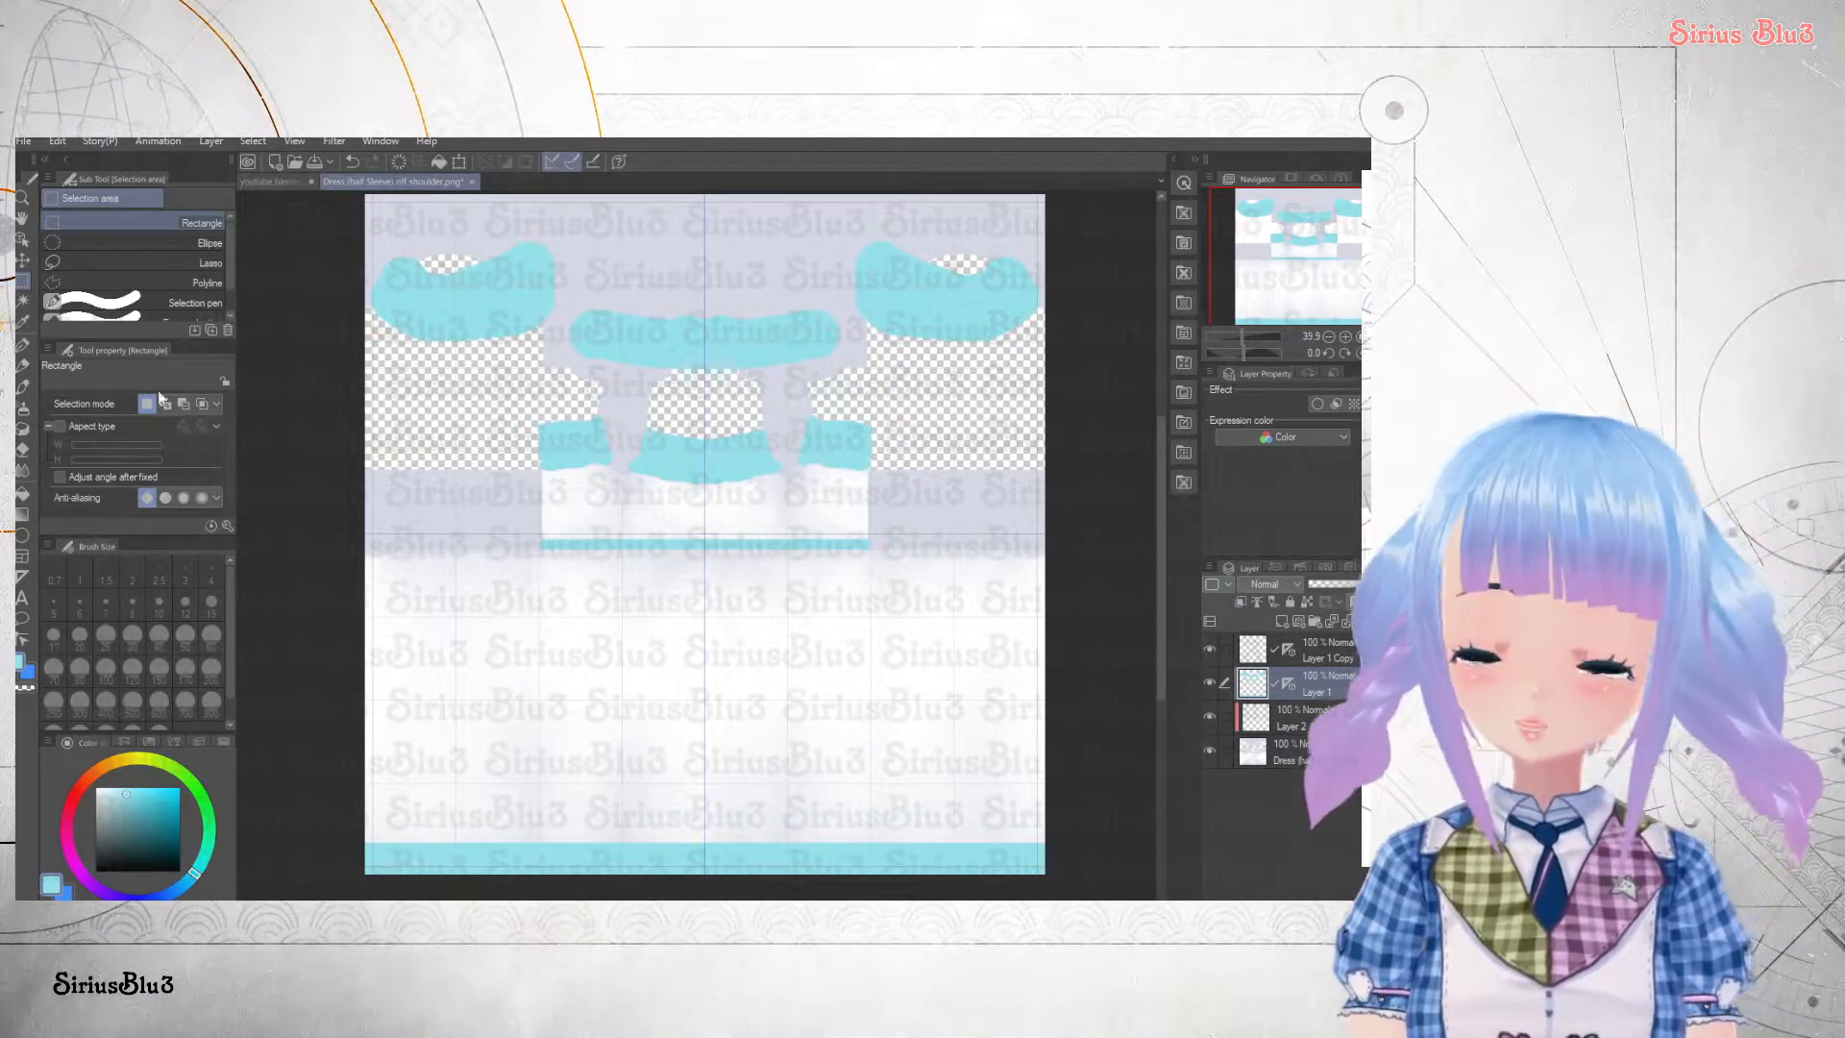
- Auto-select all the light-blue trim on Layer 1: both sleeve cuffs, the neckline band, the three bodice pieces, the waist strip and the hem
click(22, 301)
click(613, 328)
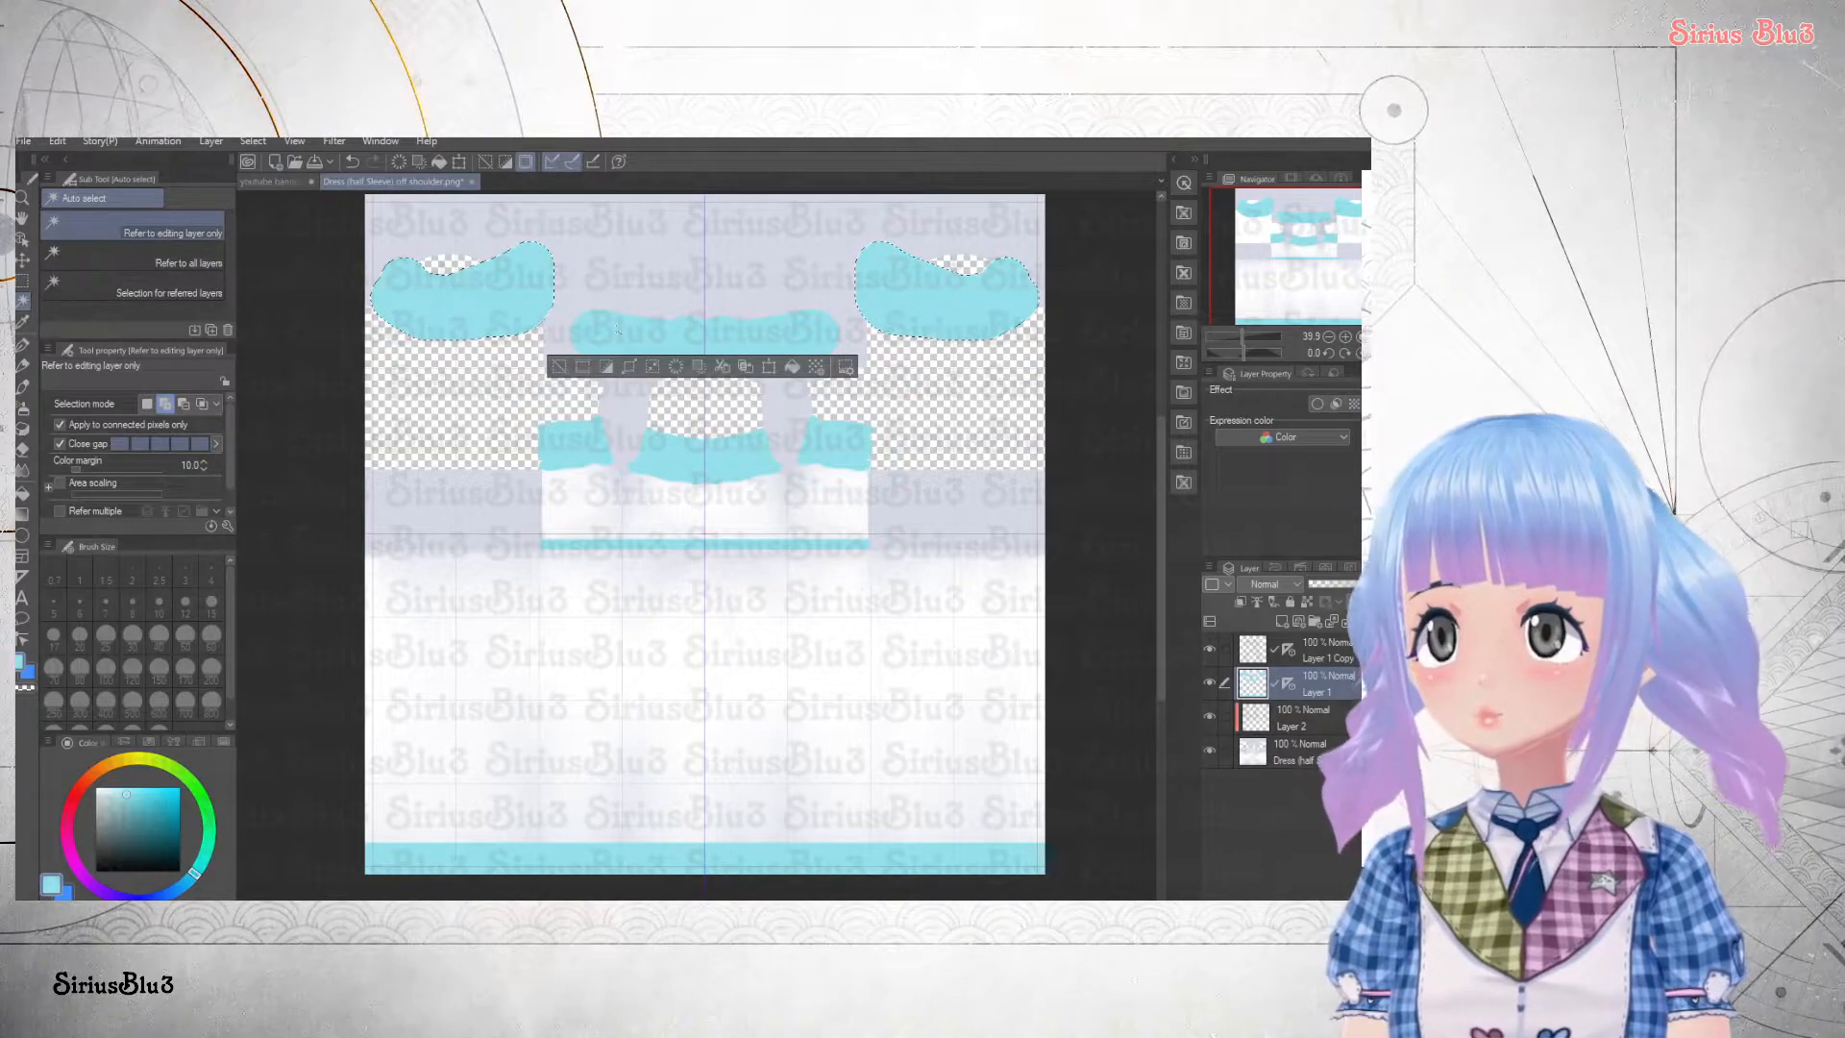
click(575, 447)
click(704, 458)
click(834, 447)
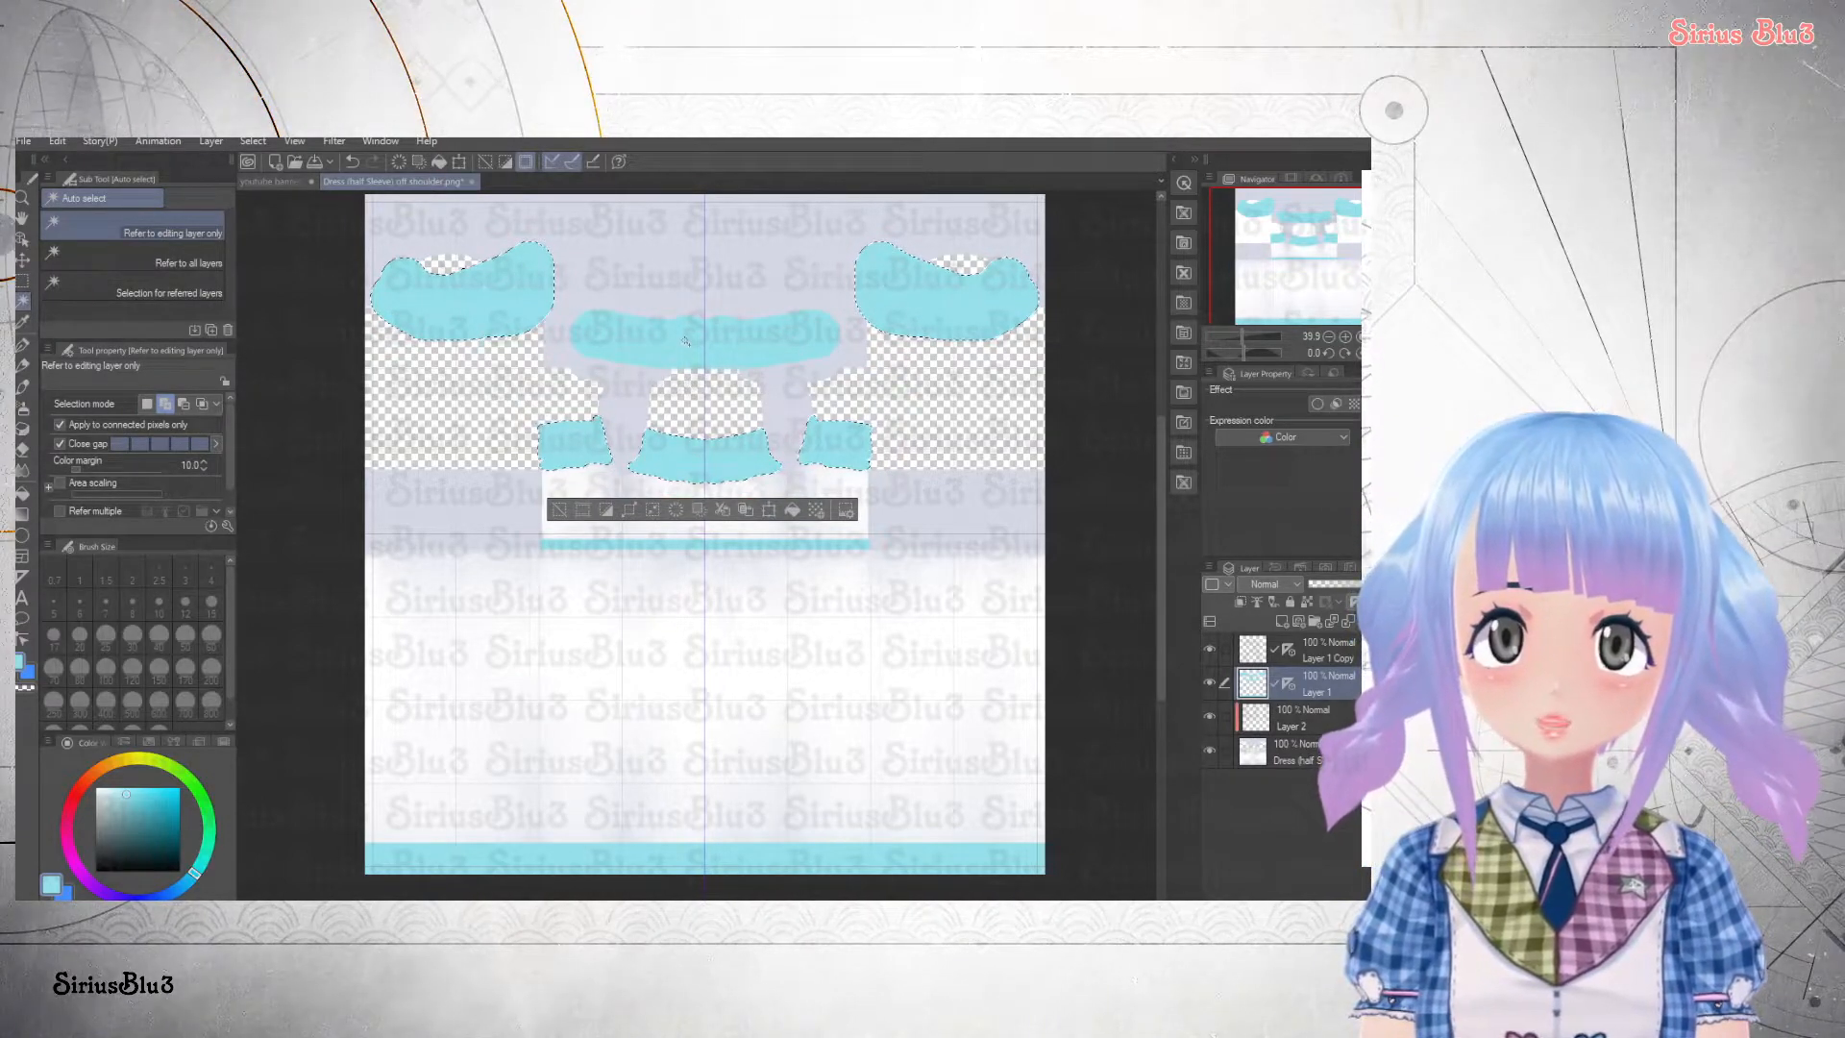
click(803, 863)
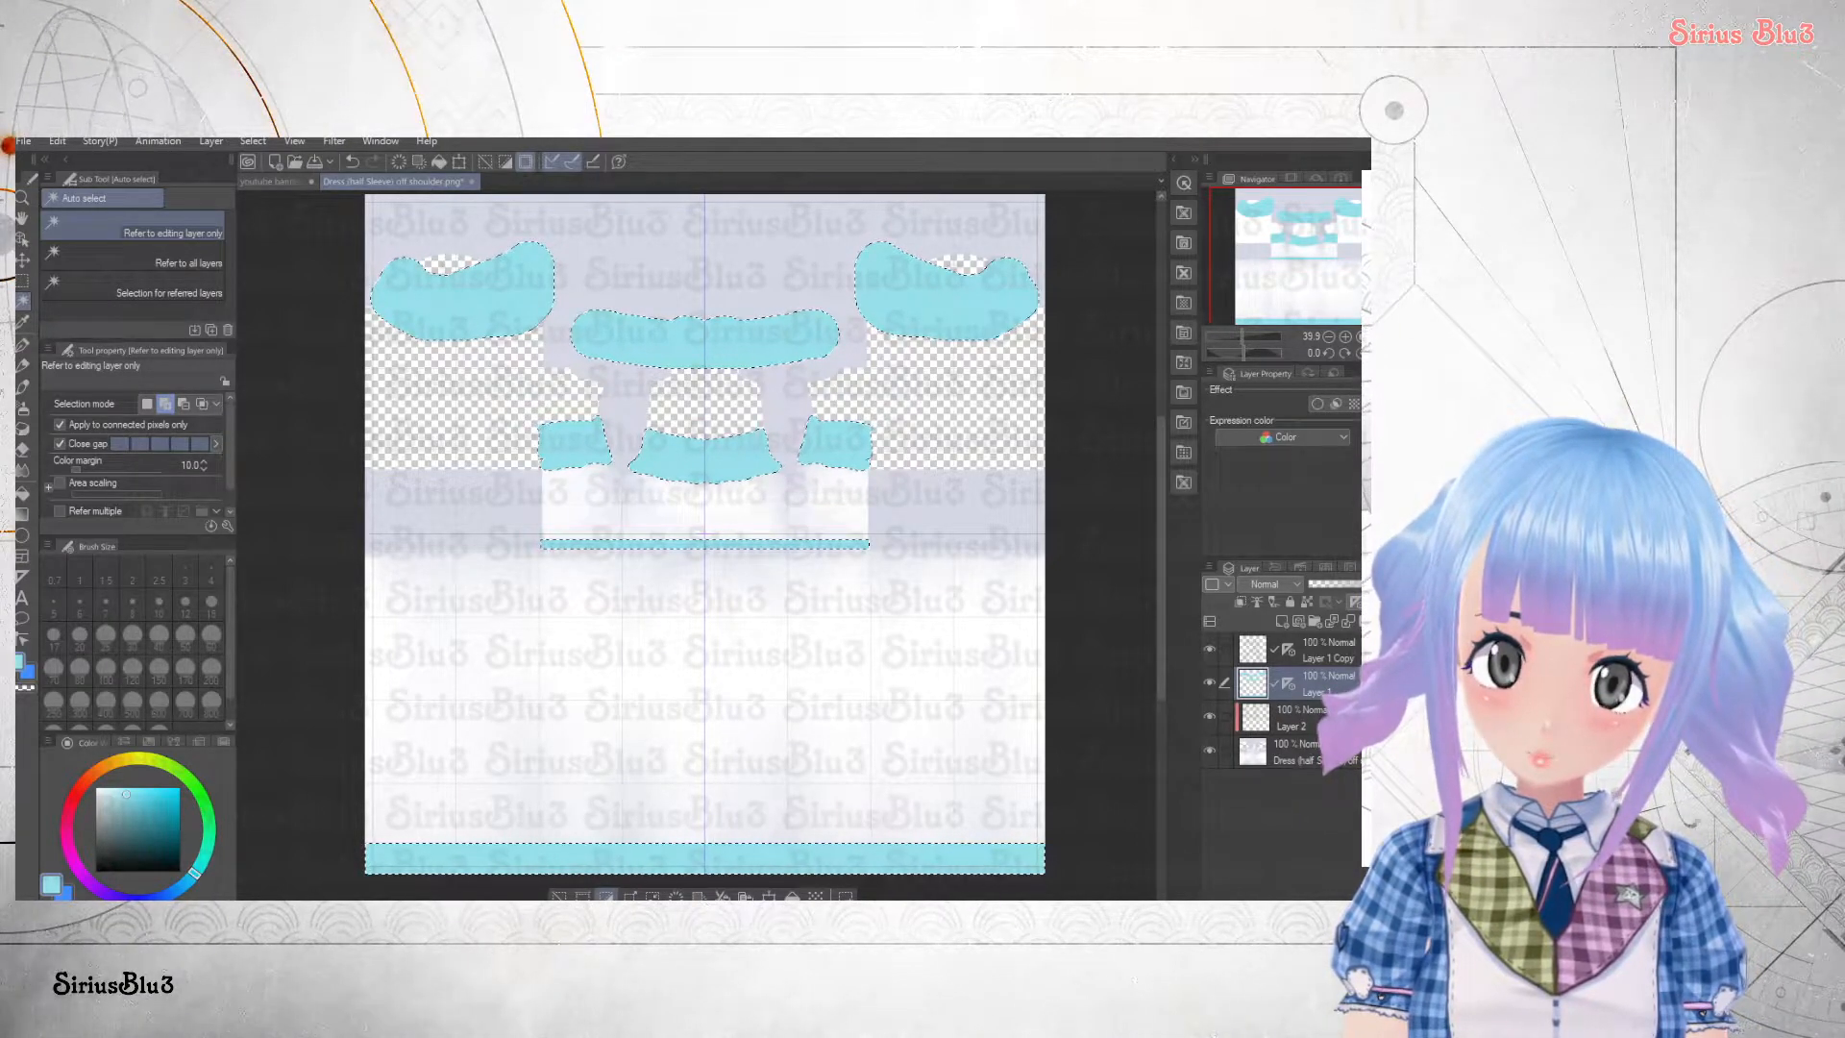
- Copy and paste the selected trim areas from the dress texture layer, and move the pasted copy directly beneath Layer 1
click(1335, 751)
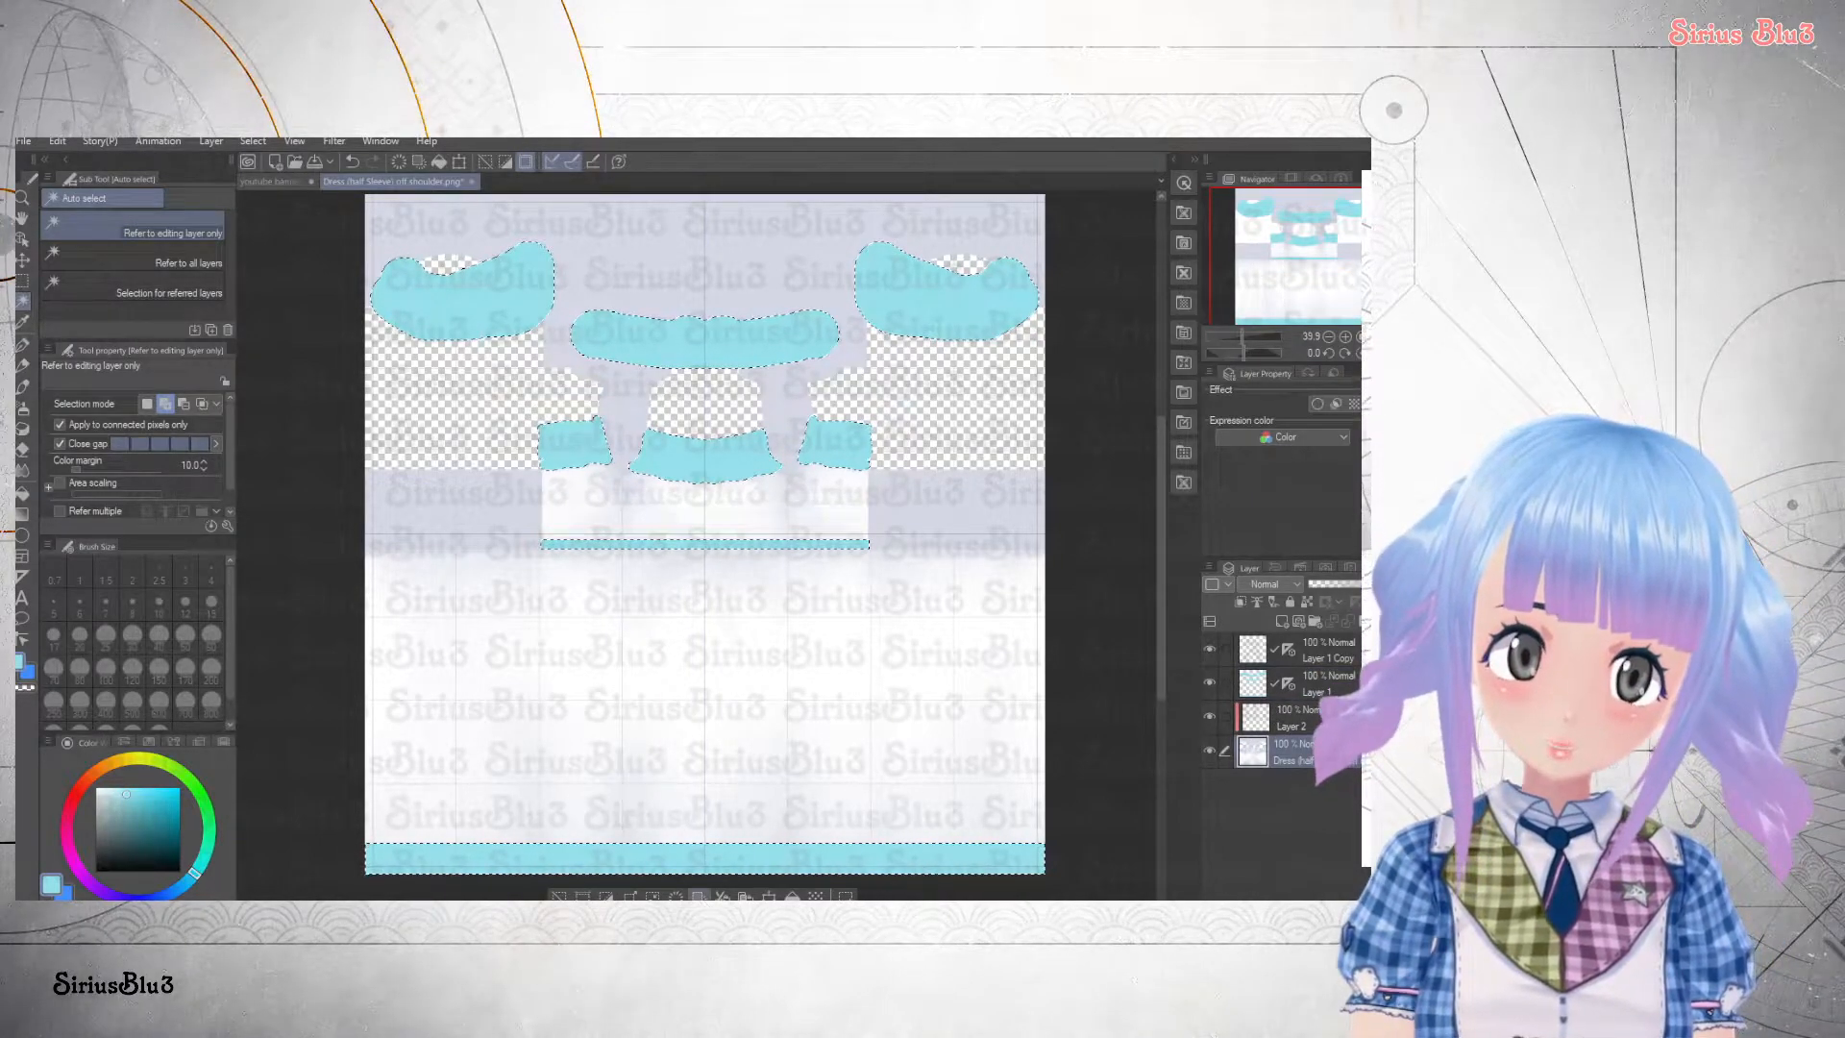
click(746, 897)
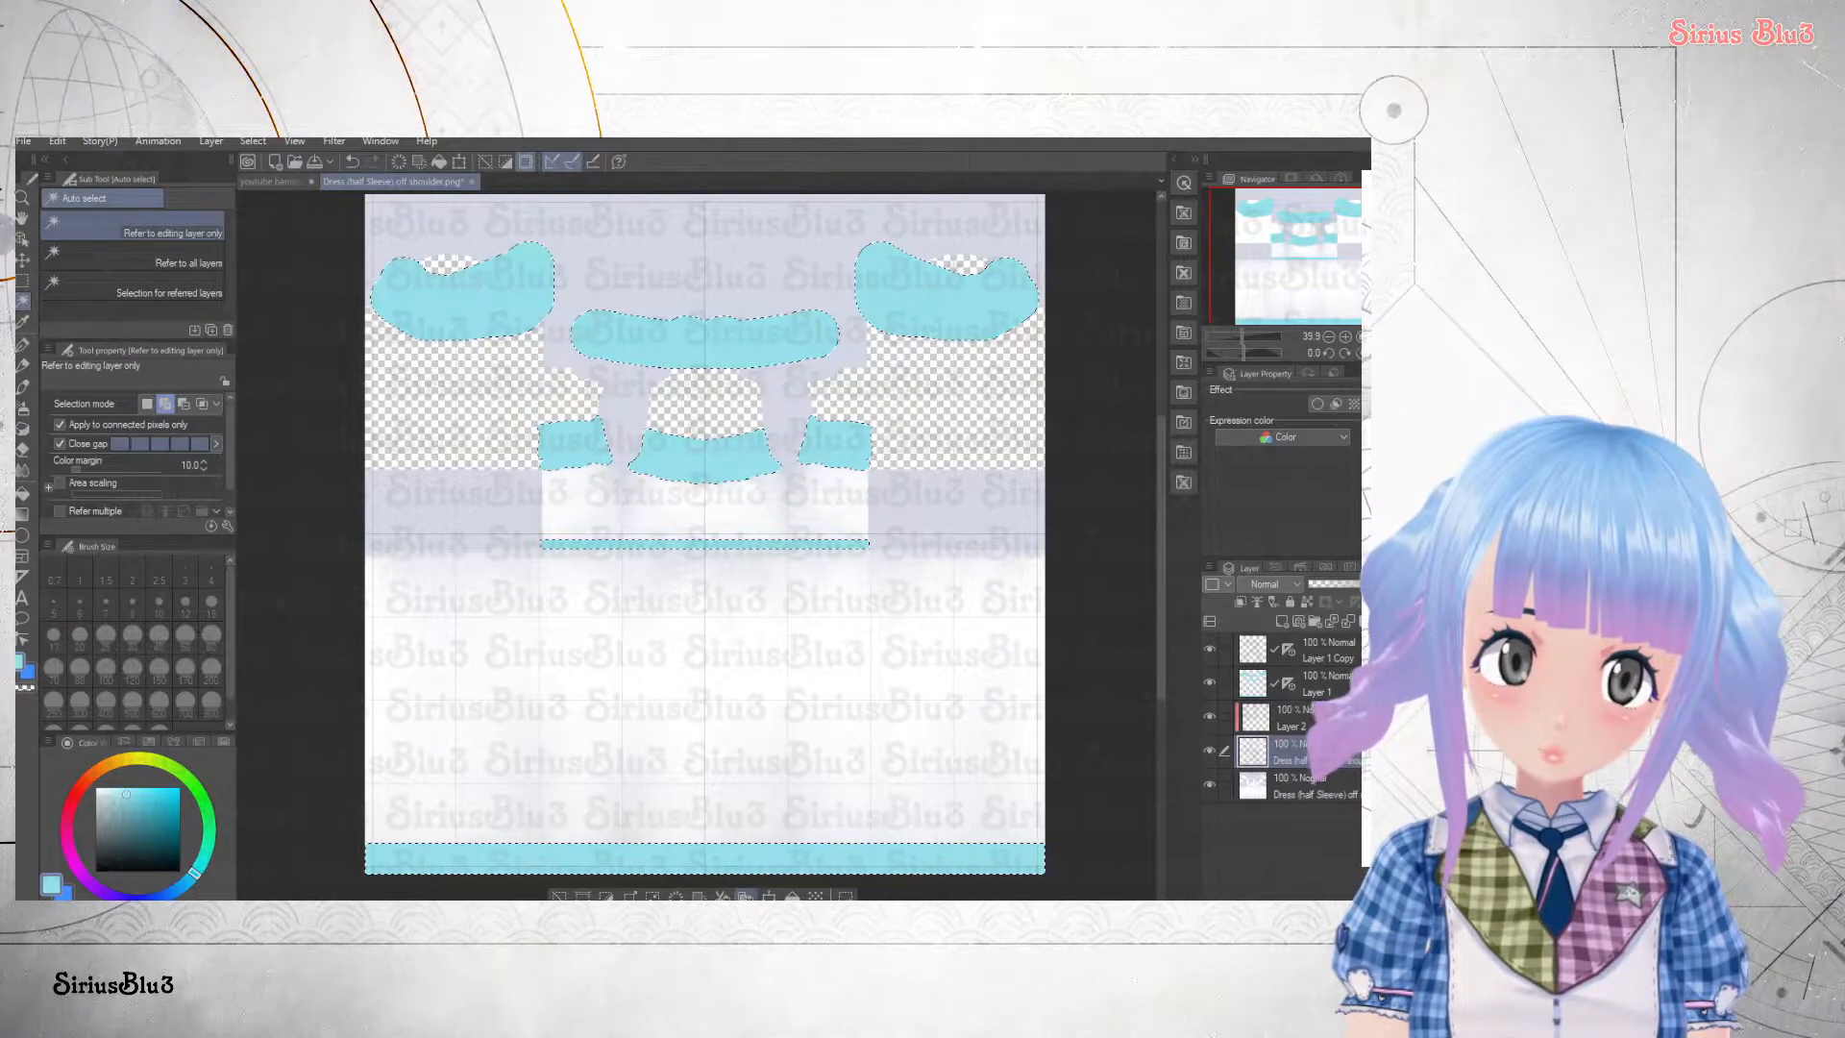
drag(1301, 759, 1321, 705)
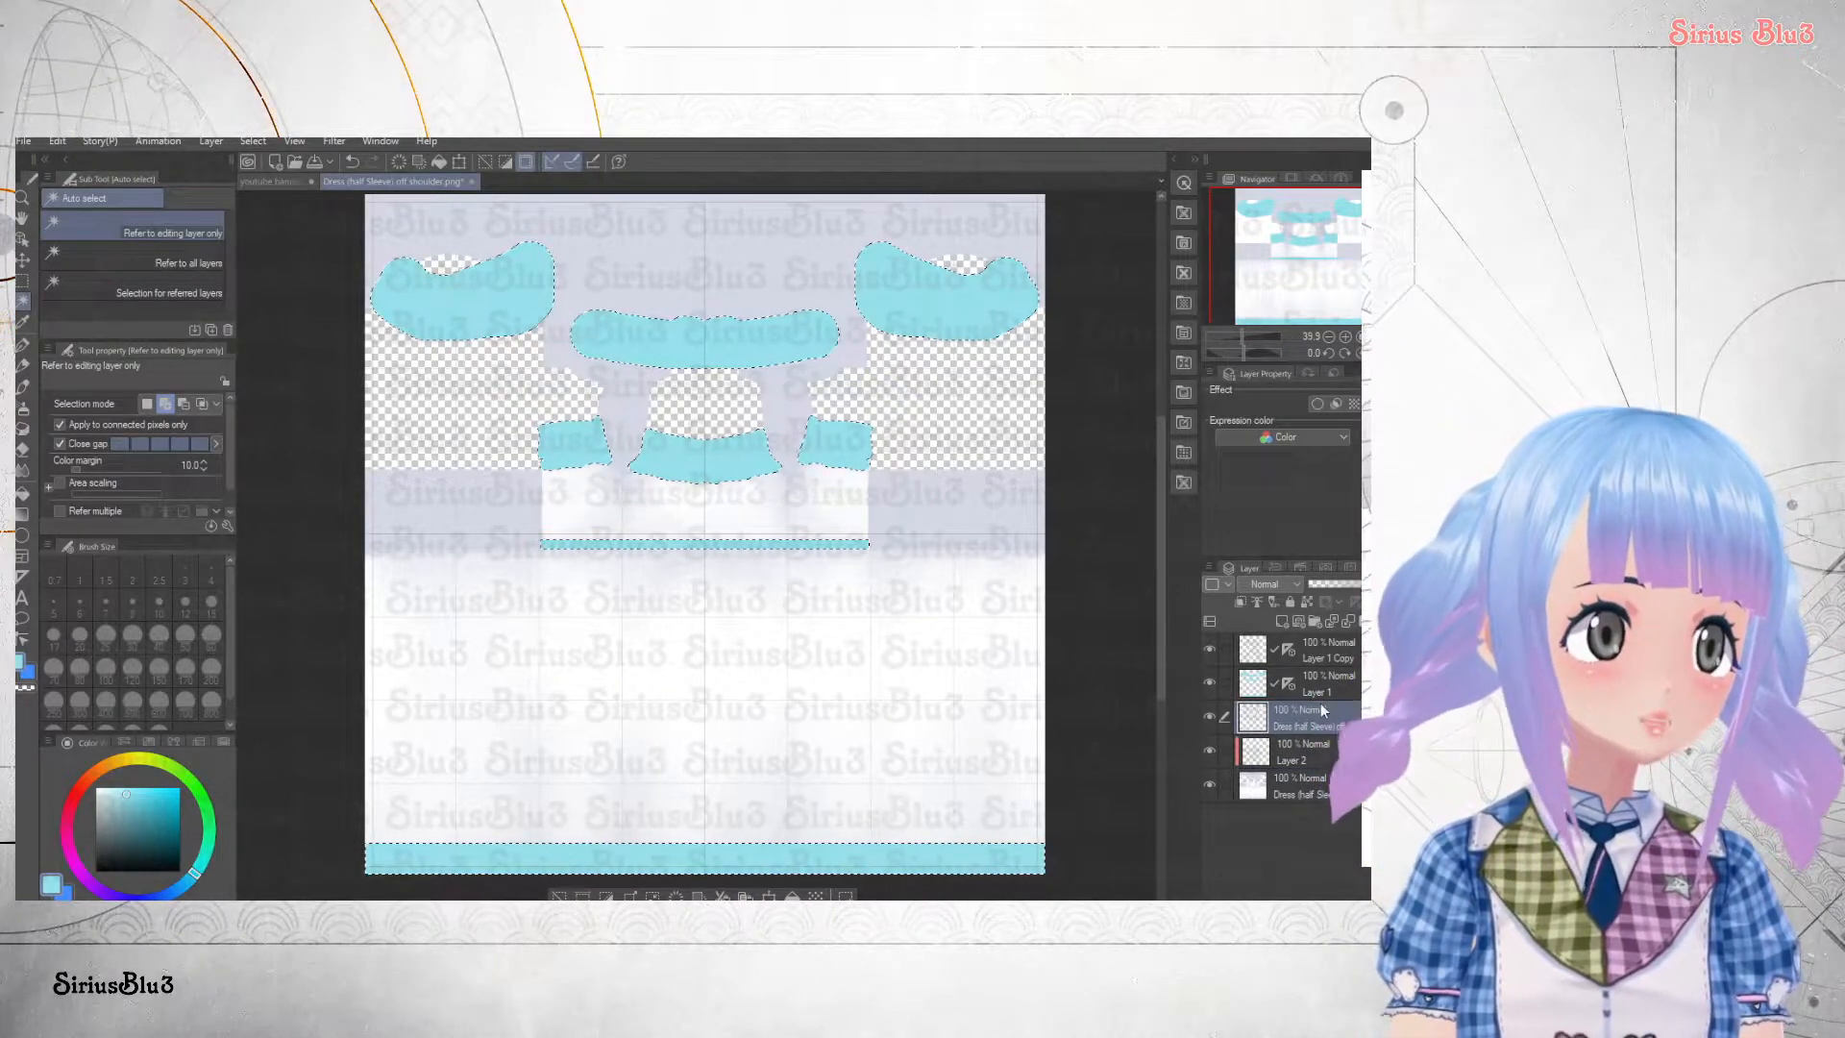
- Clip Layer 1 to the pasted trim copy, set its blending mode to Multiply, and deselect
click(1324, 683)
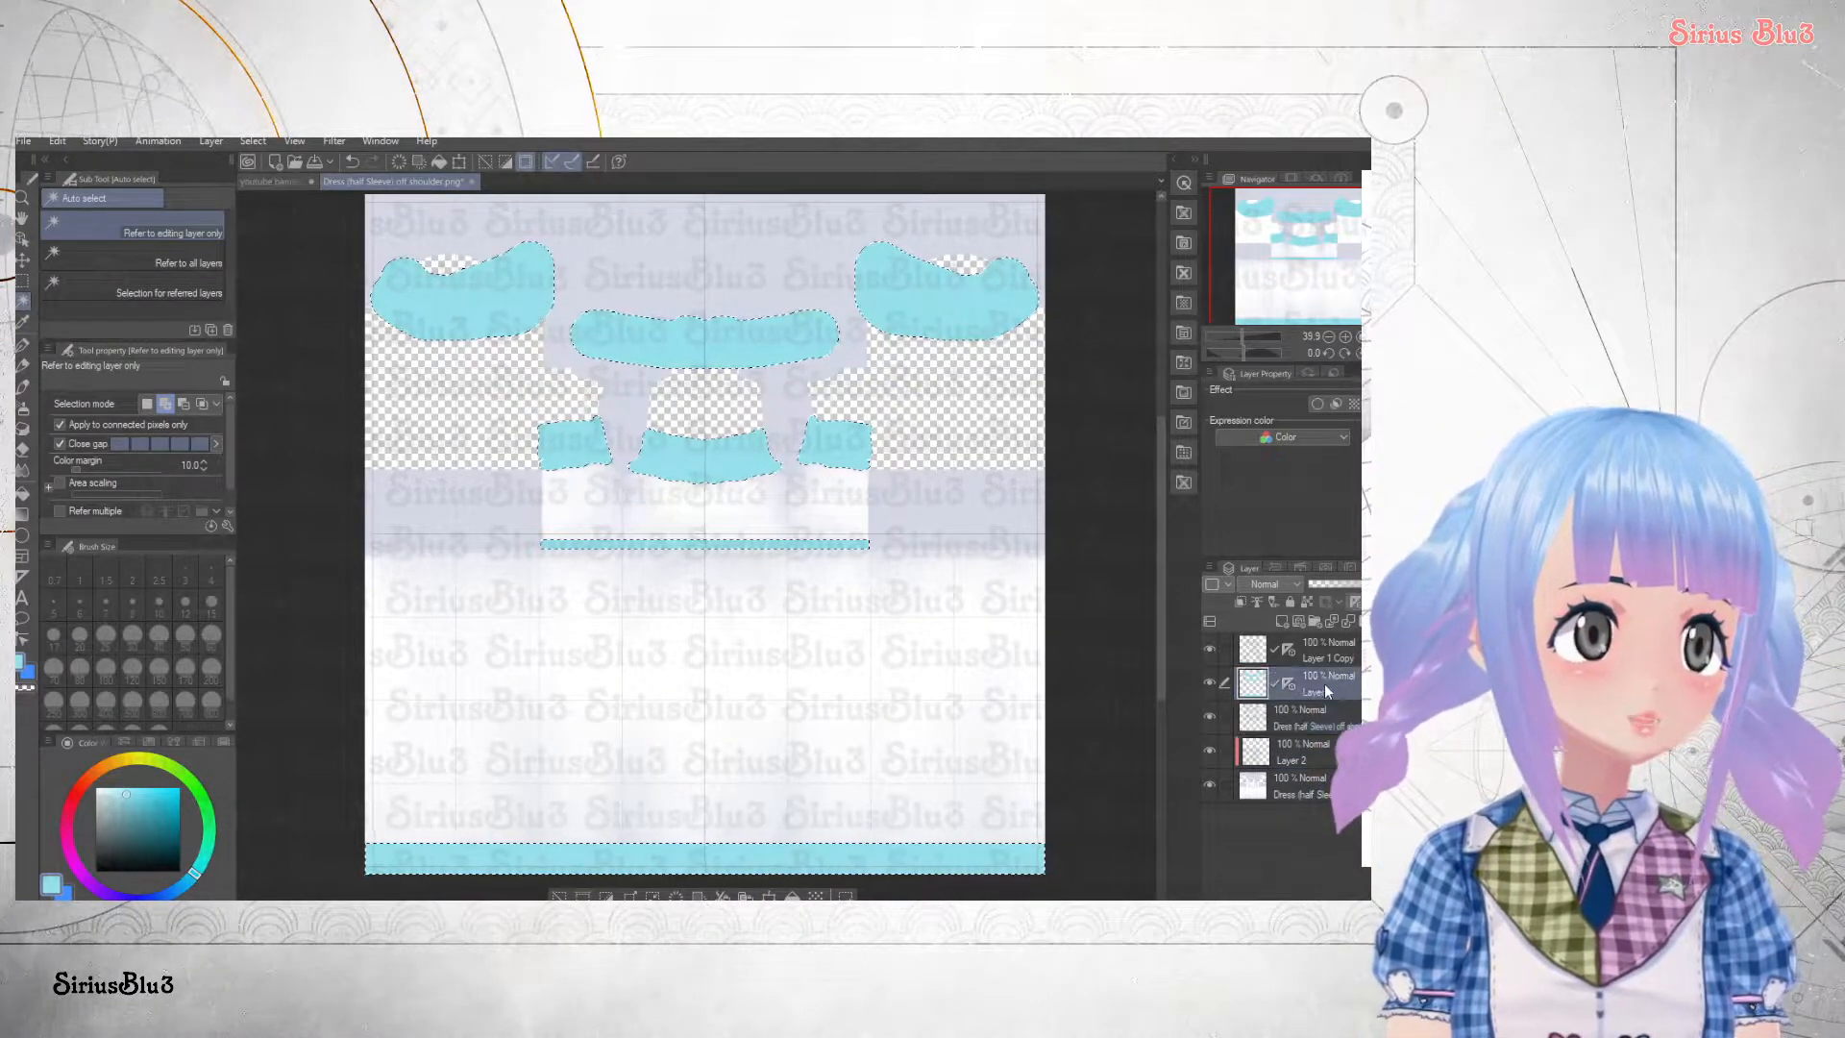
click(1242, 601)
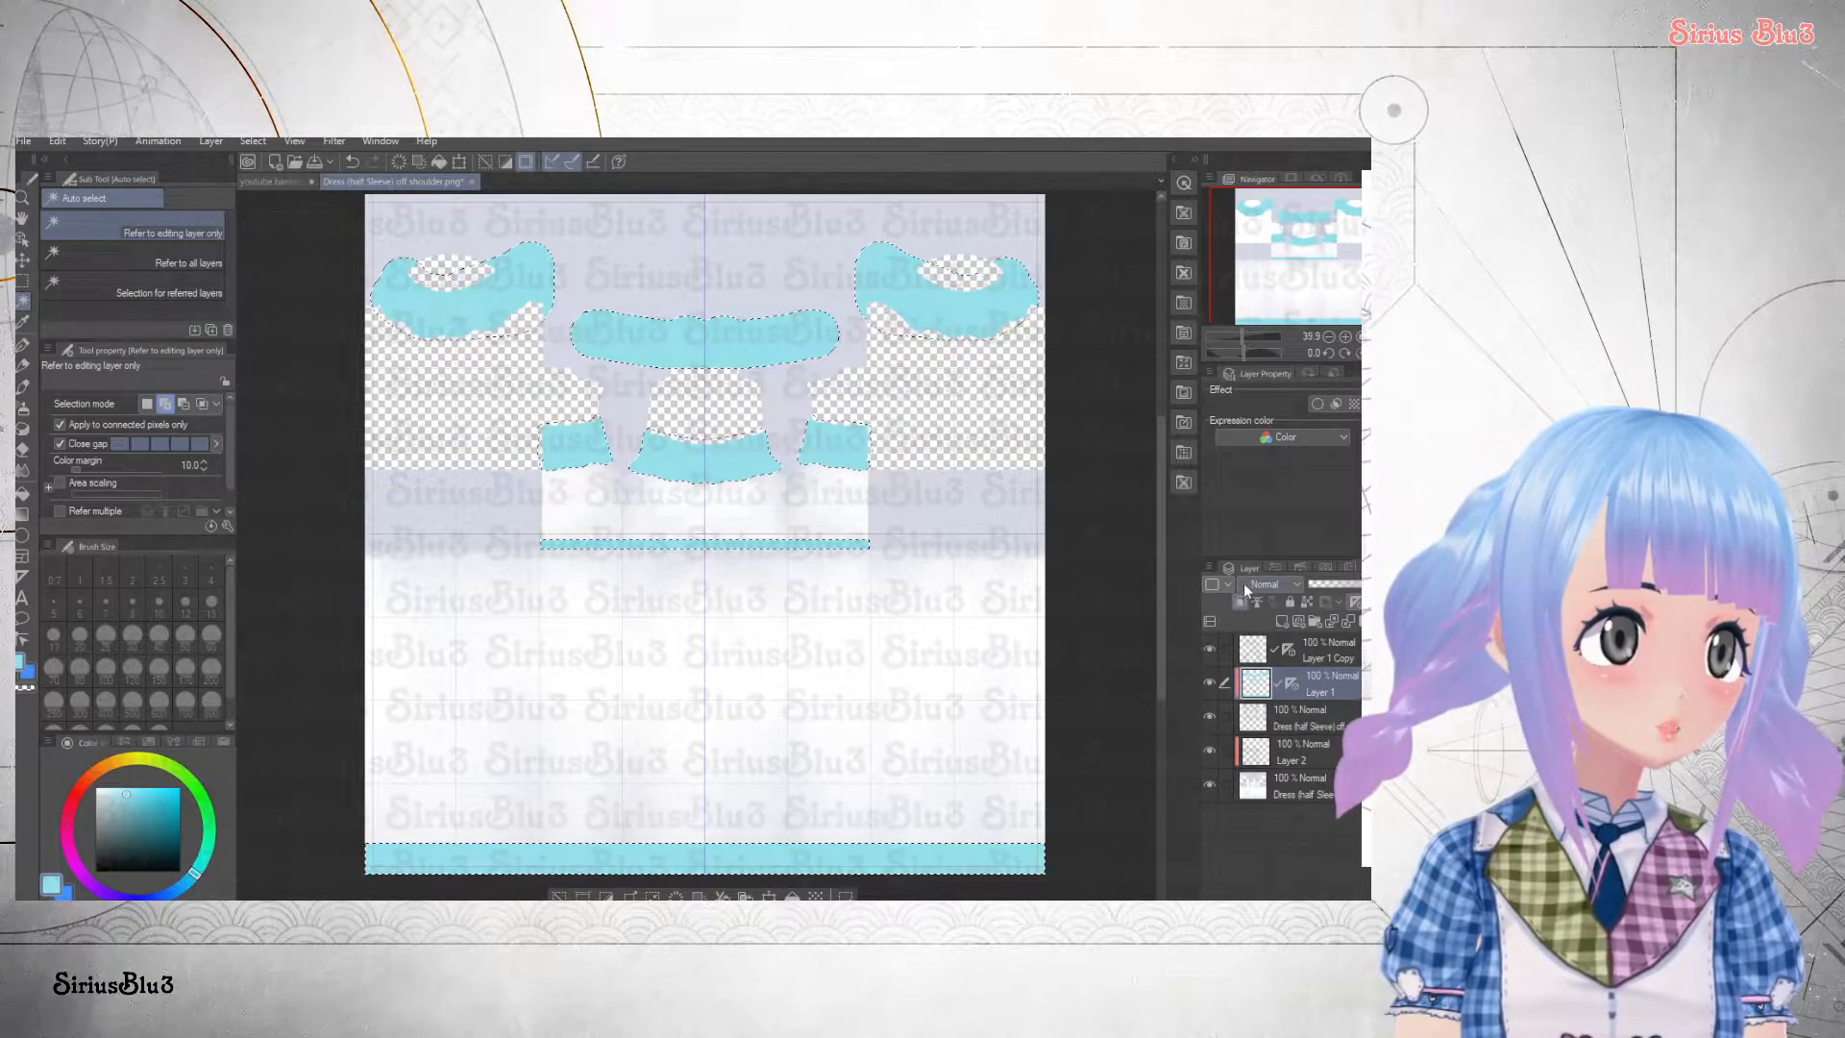
click(1268, 173)
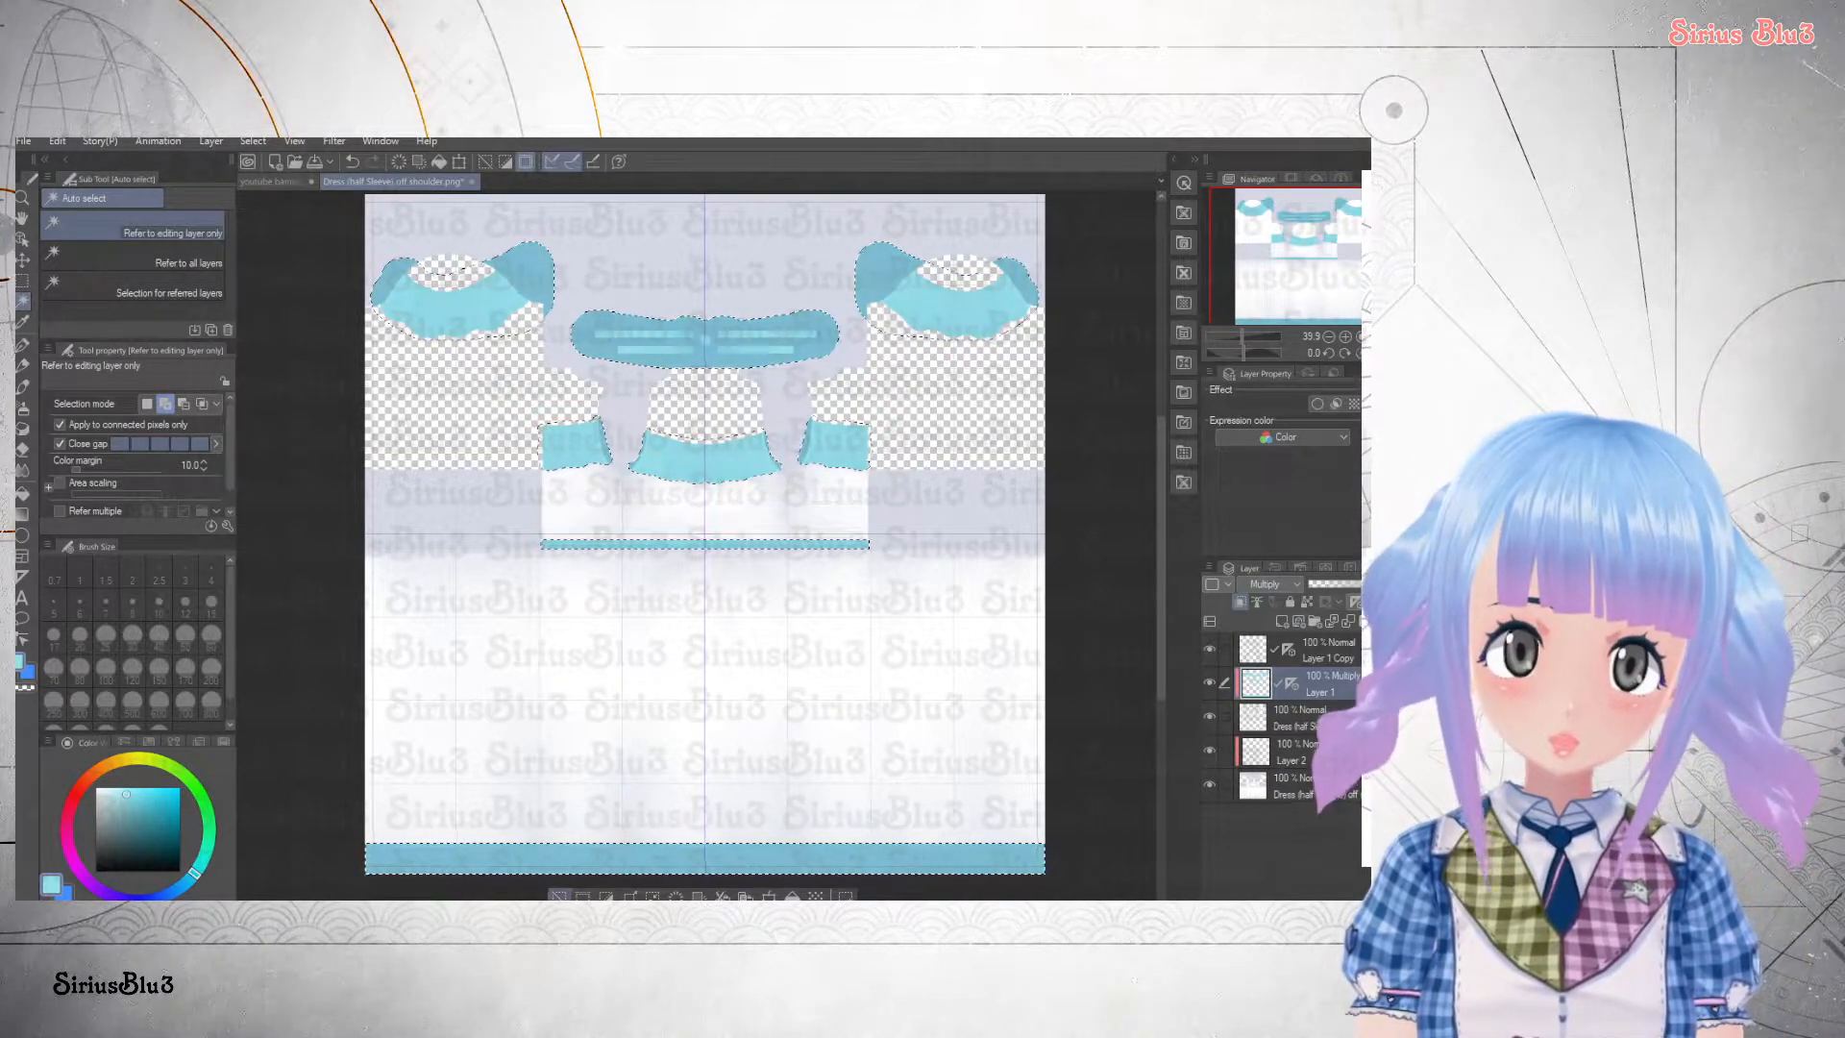
key(ctrl+d)
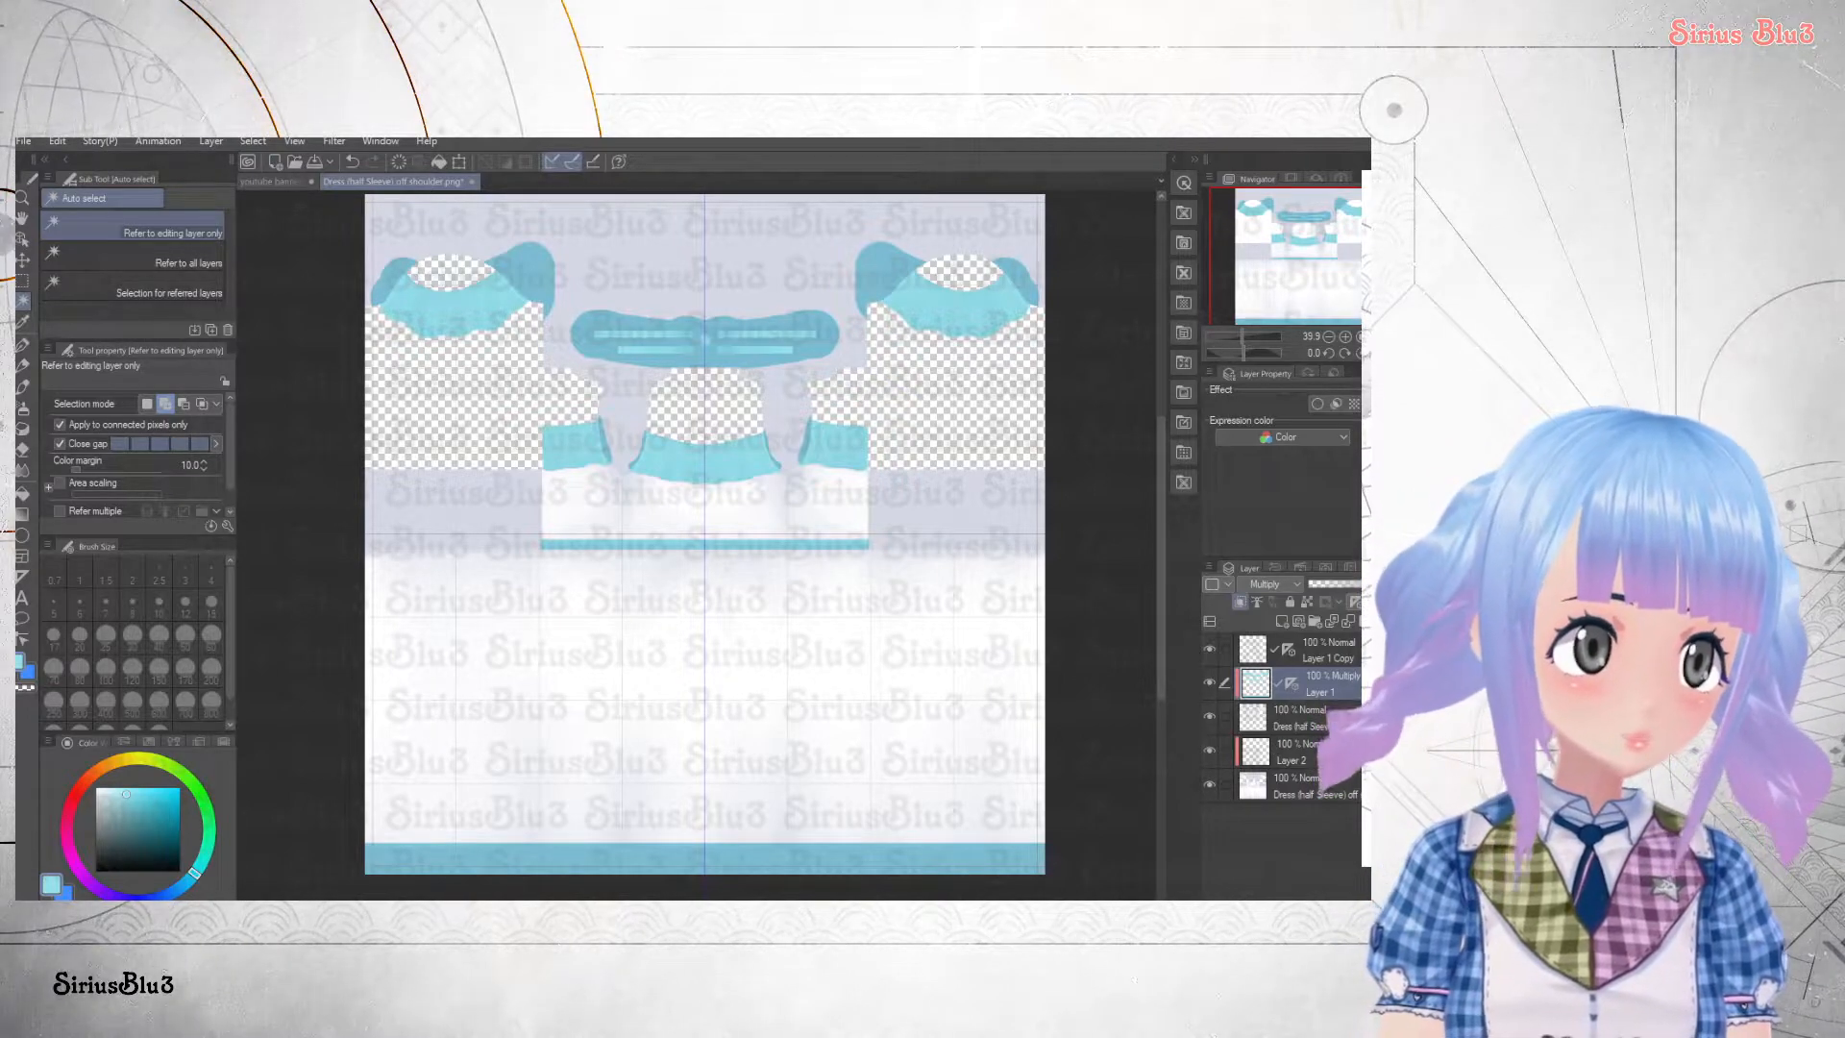
- Isolate the pasted trim copy by hiding the base dress texture and Layer 1, then show both layers again
click(1304, 759)
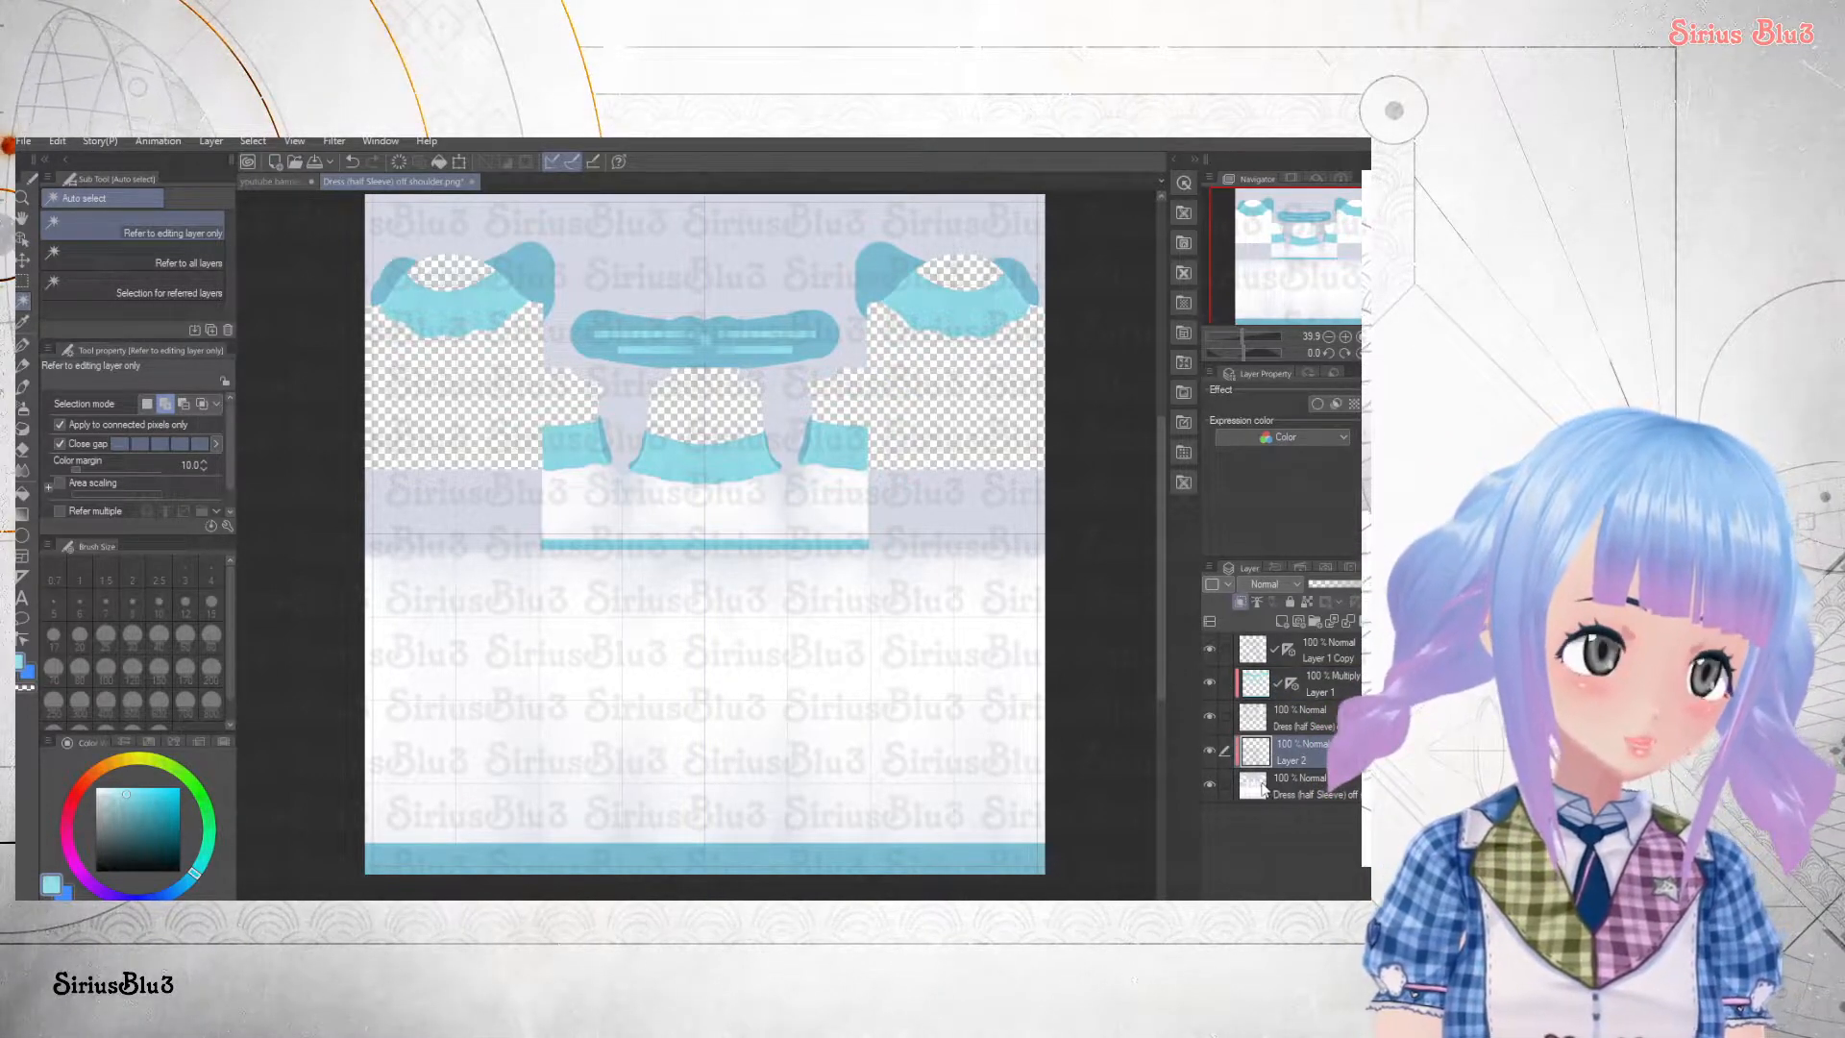
click(1209, 785)
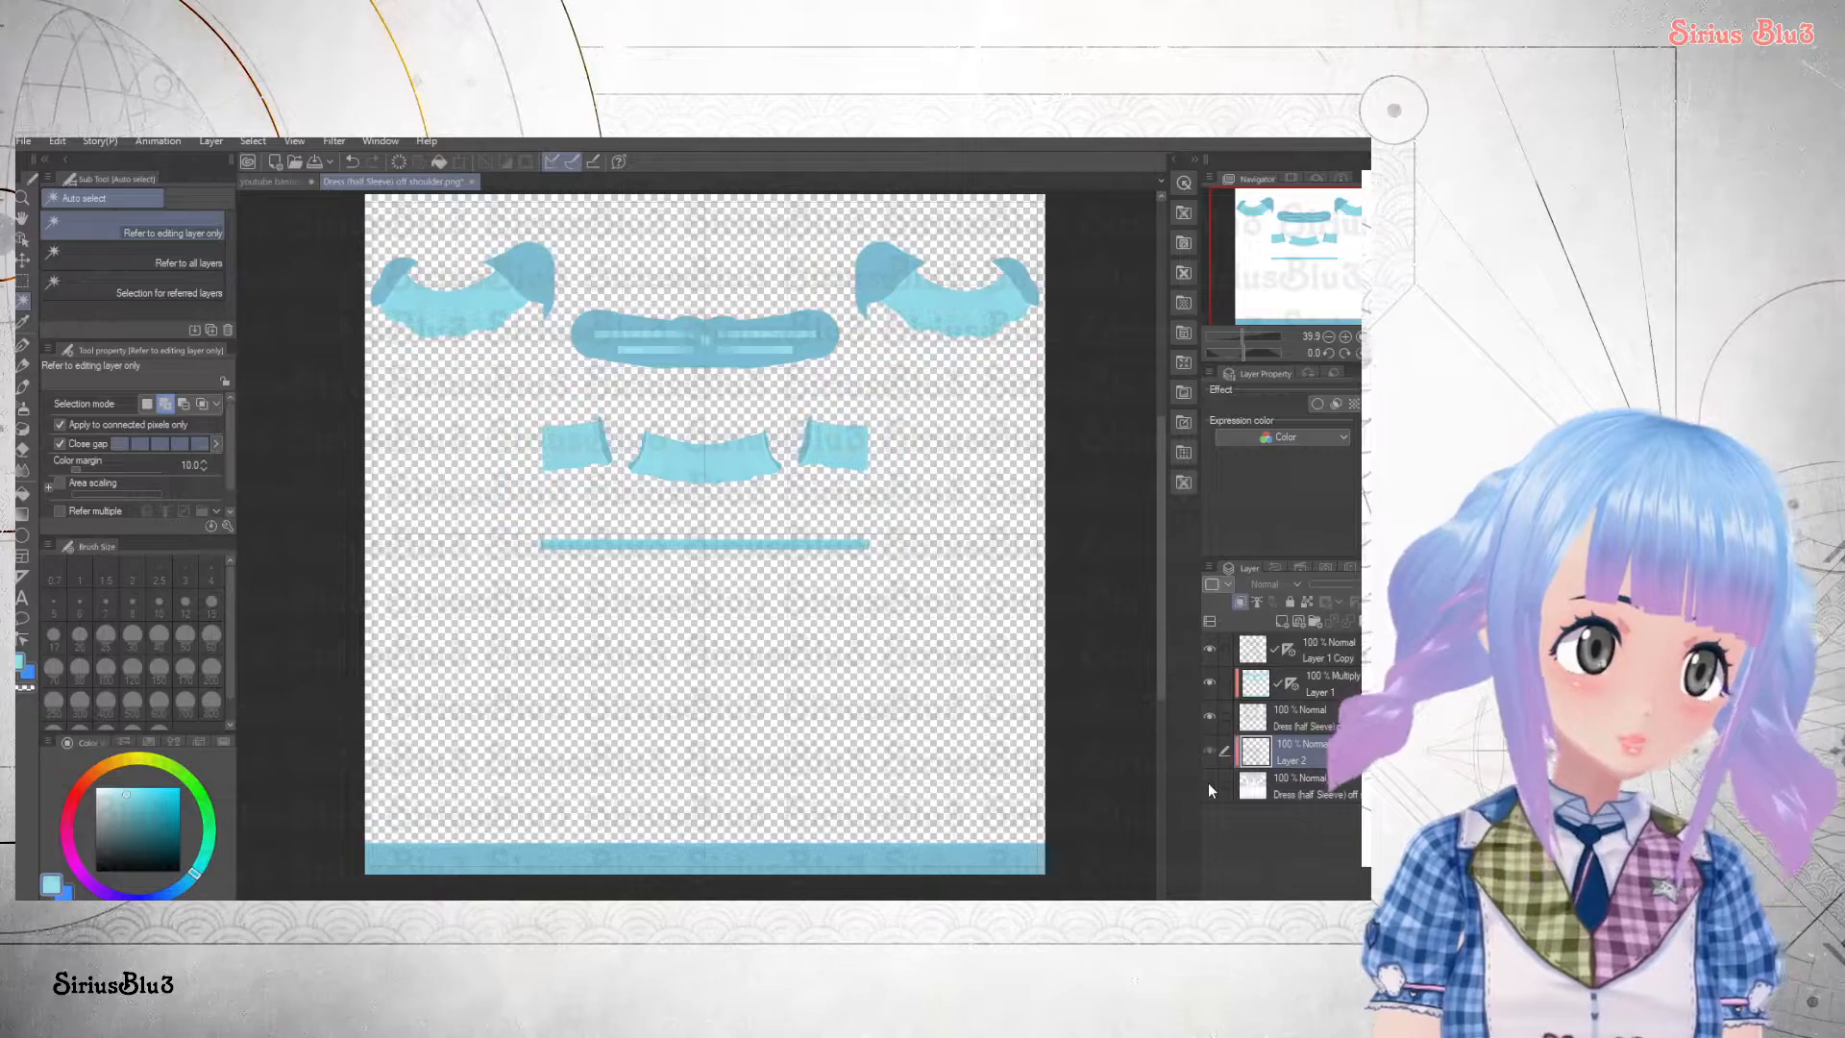
click(1209, 683)
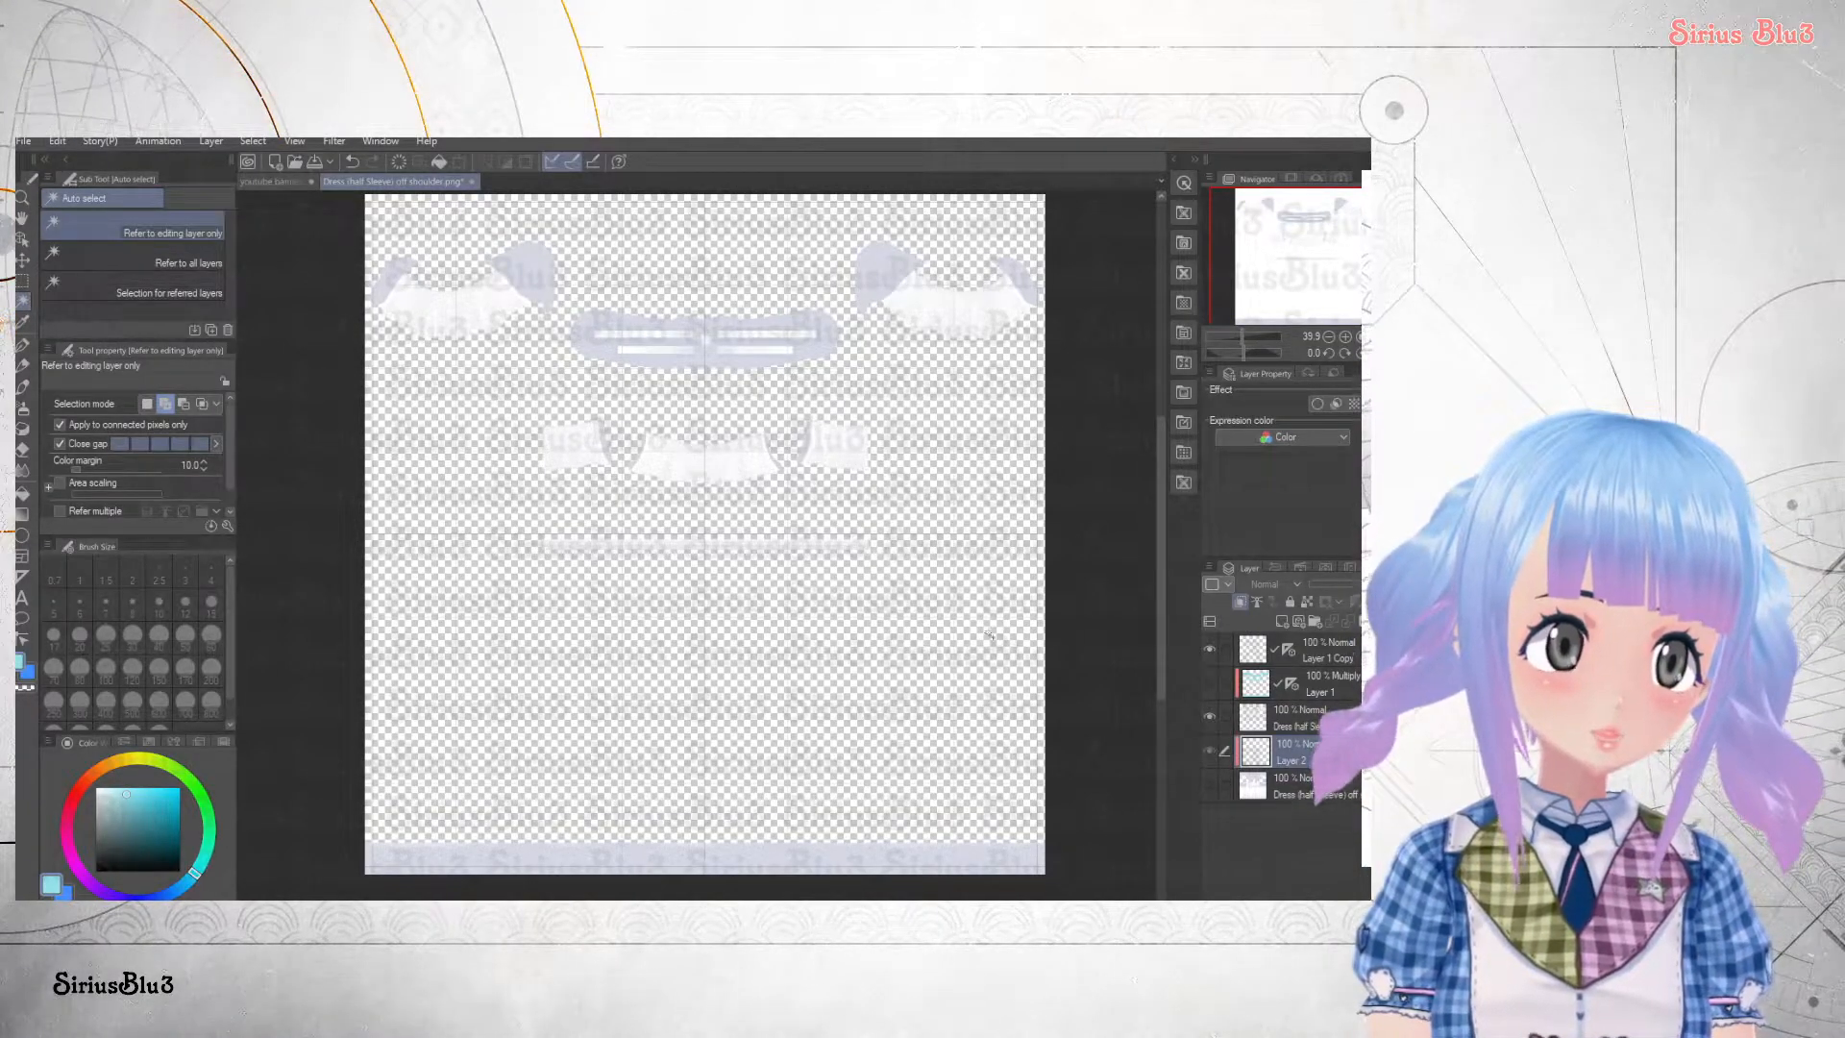
click(1294, 712)
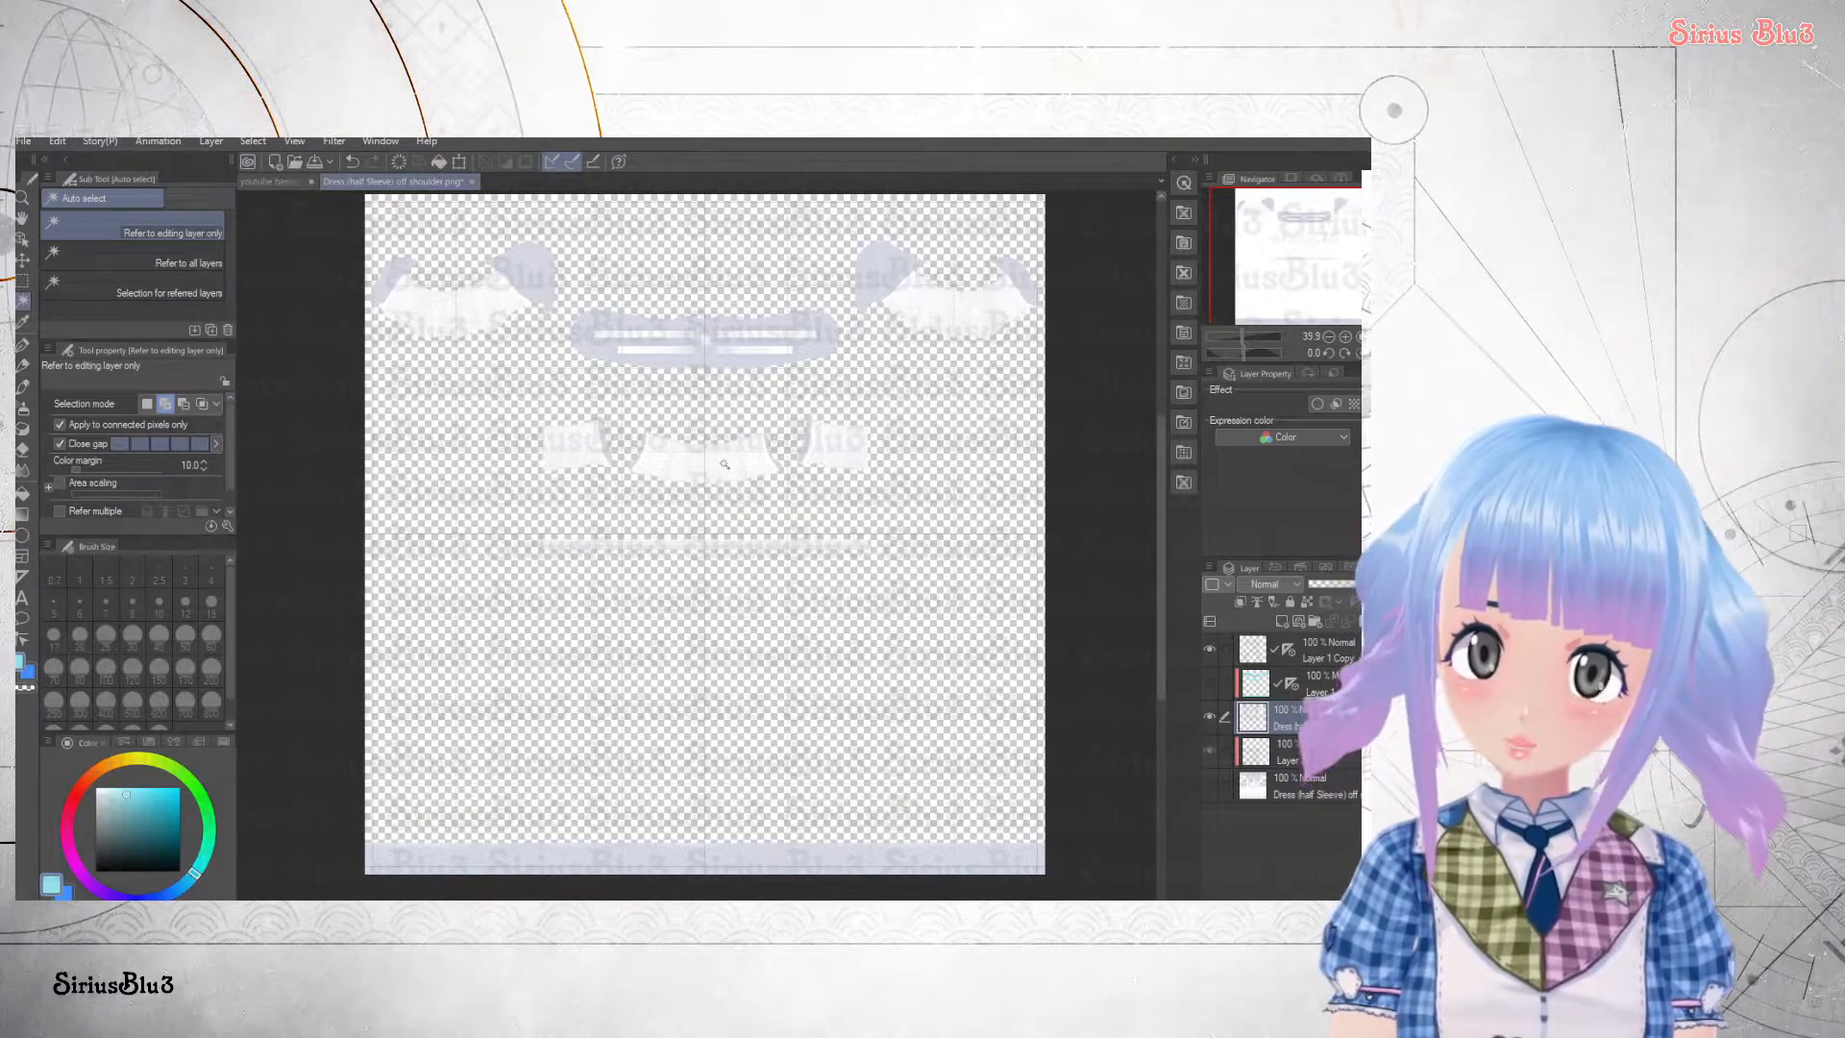
click(1209, 683)
click(1212, 785)
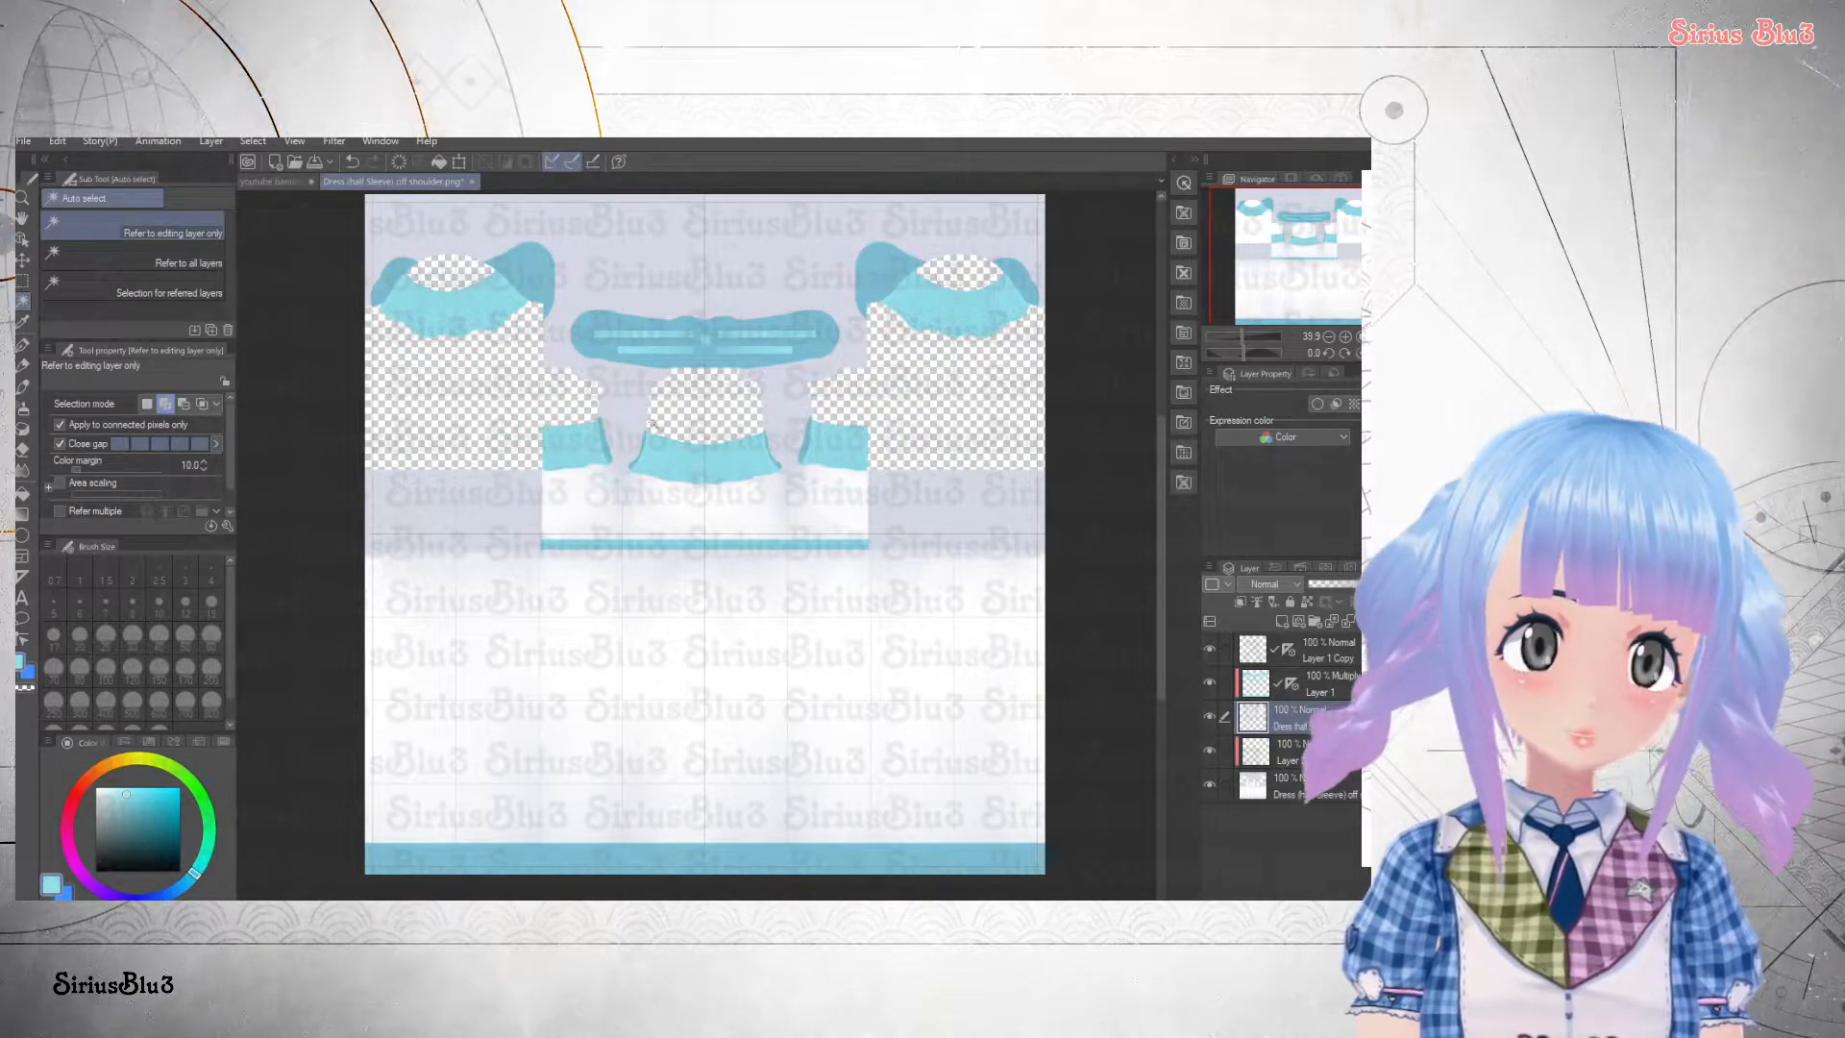
- Fill Layer 2 with pink and set its blending mode to Multiply
click(1337, 746)
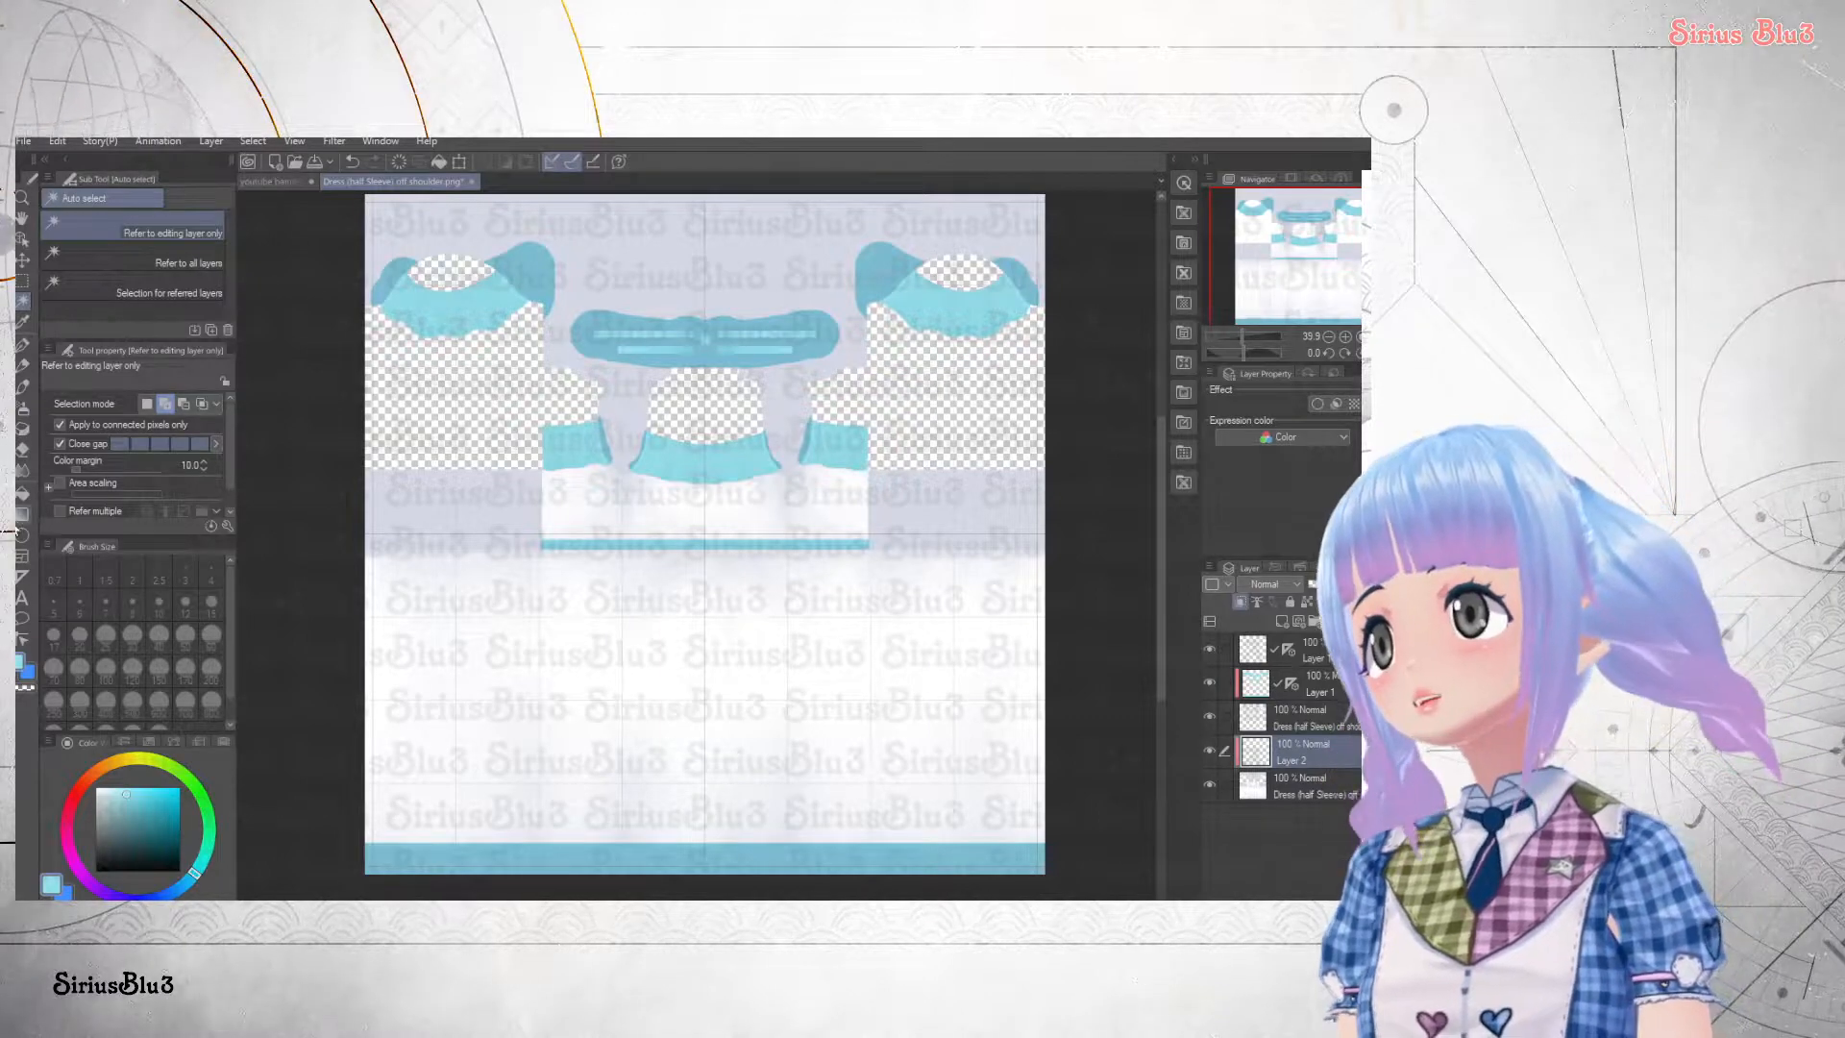
key(g)
click(77, 870)
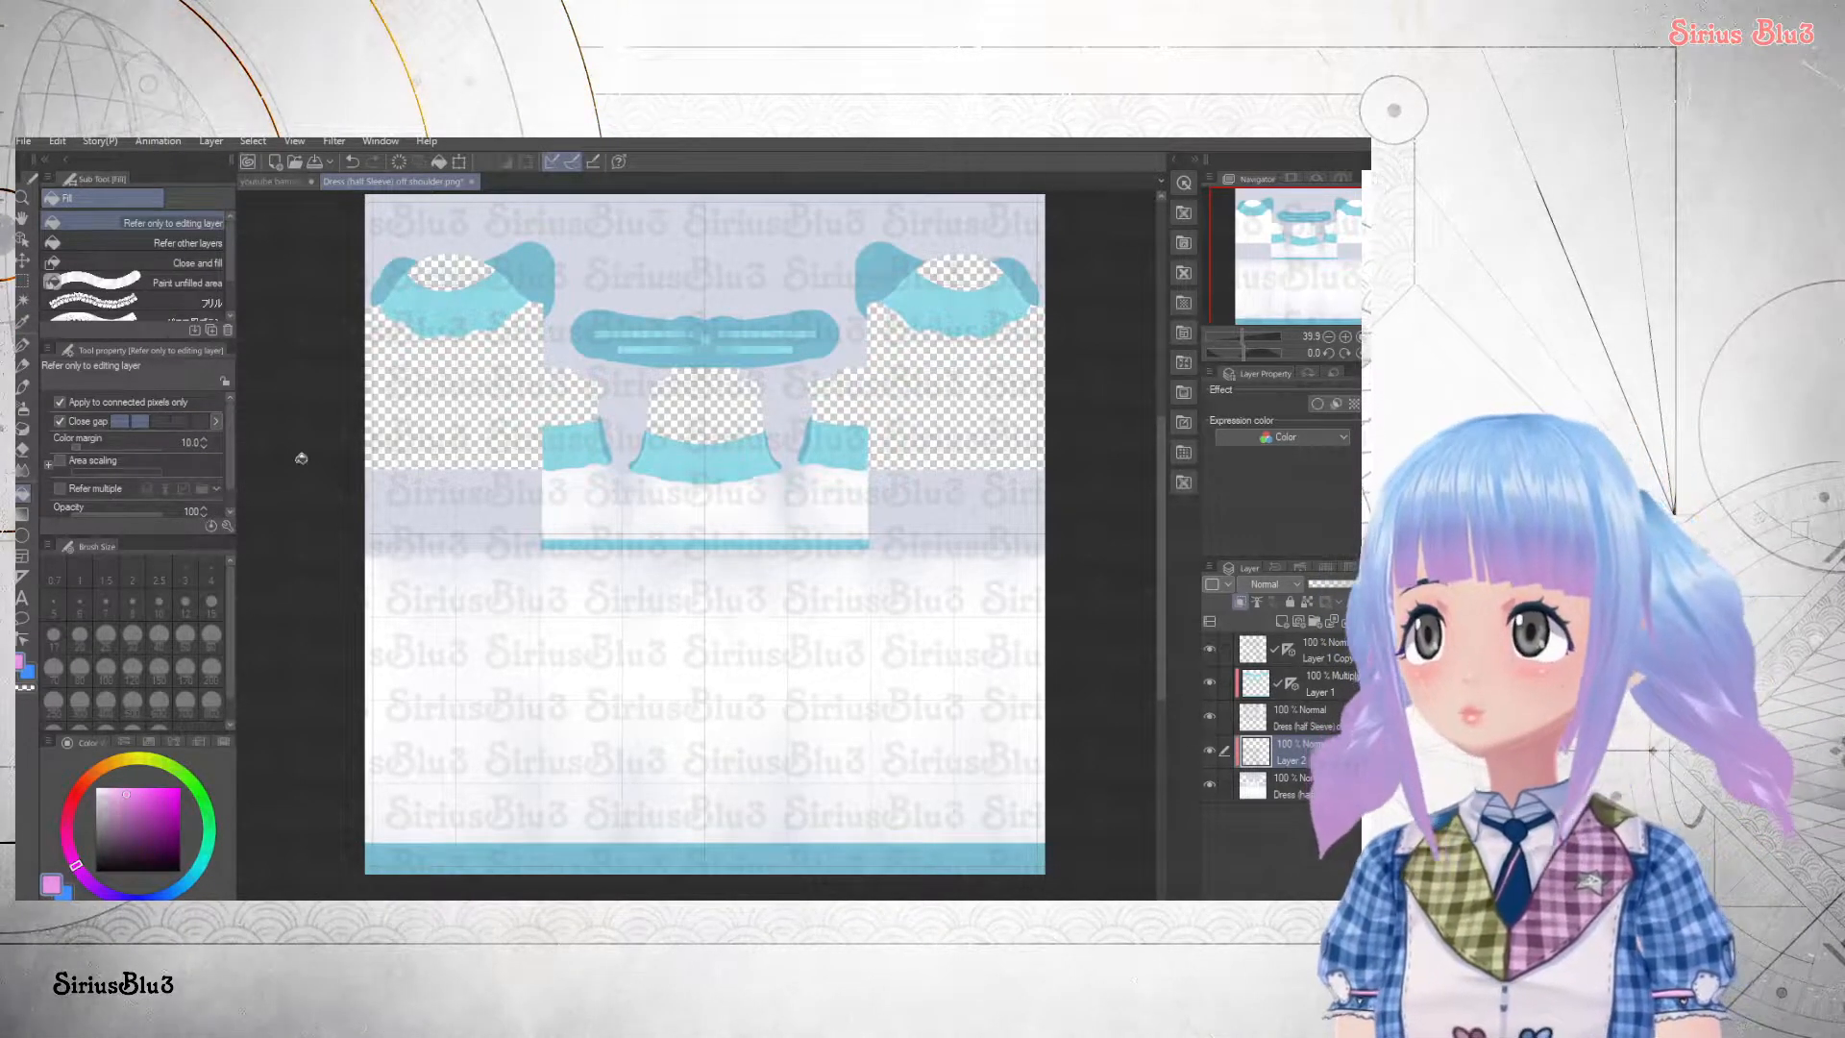
click(653, 546)
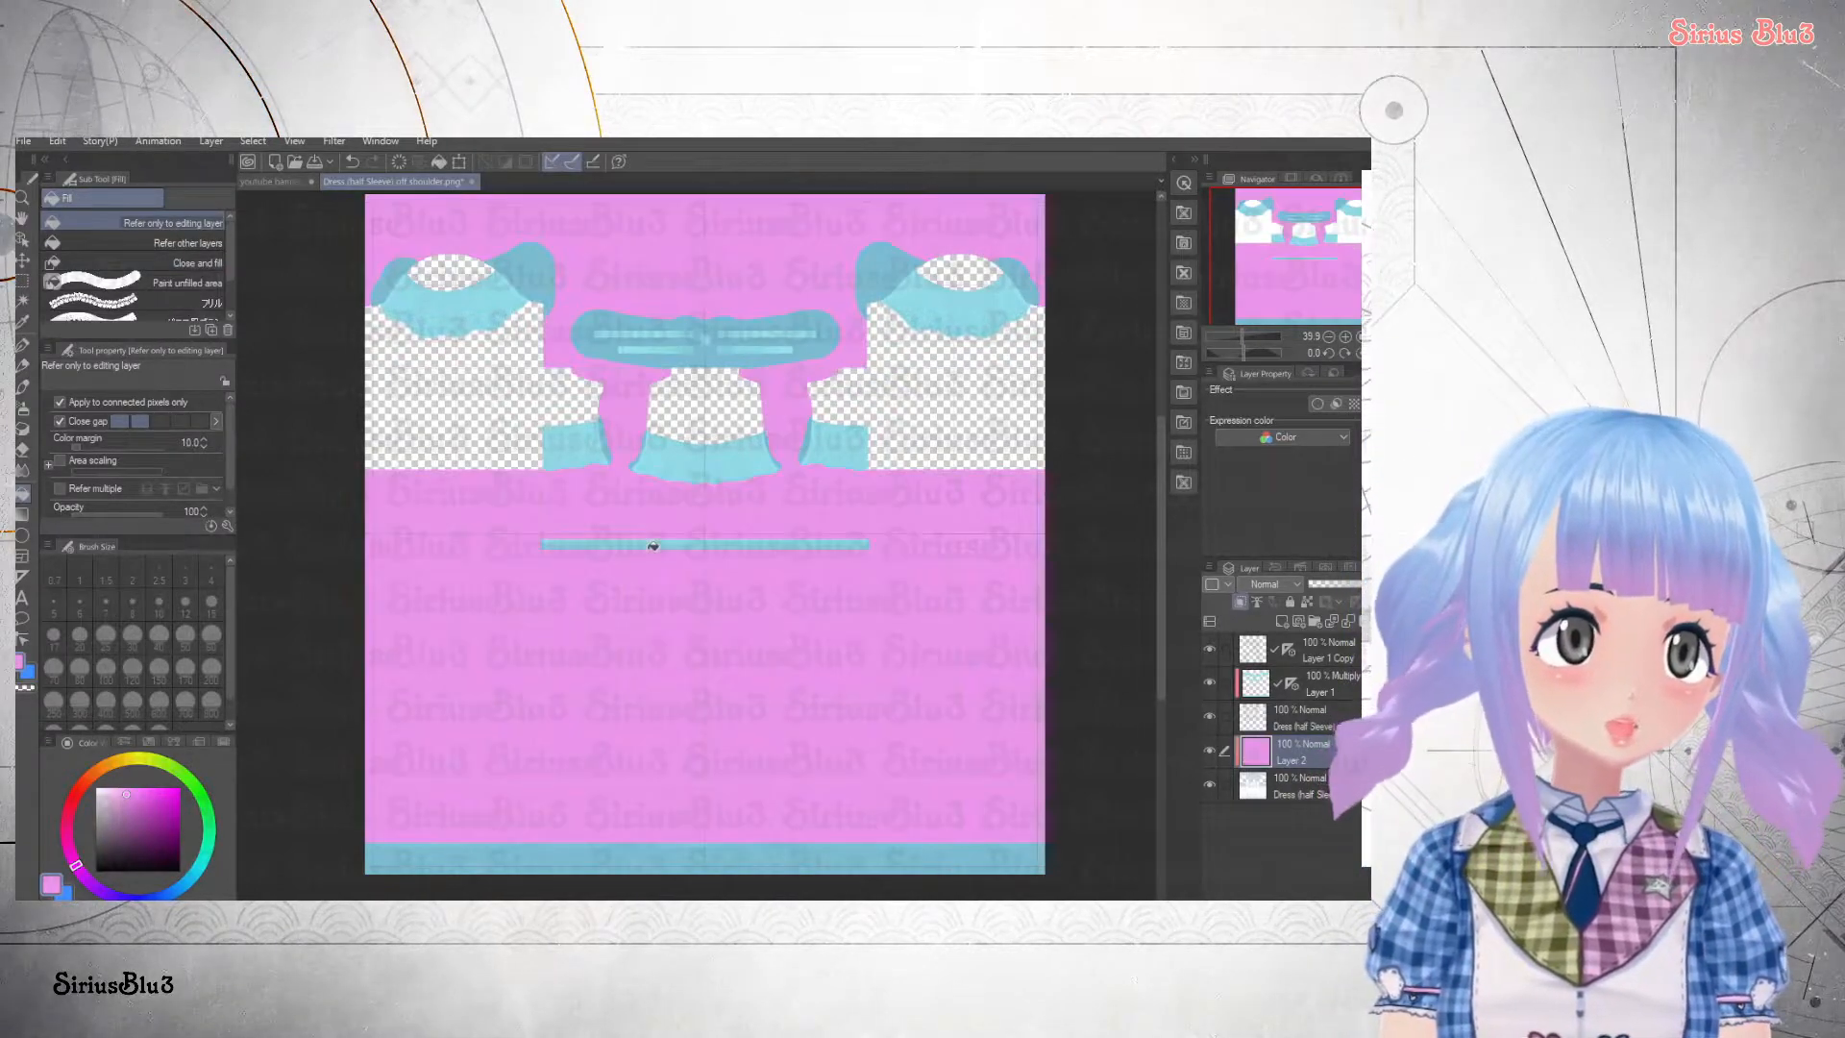
click(1276, 583)
click(1260, 175)
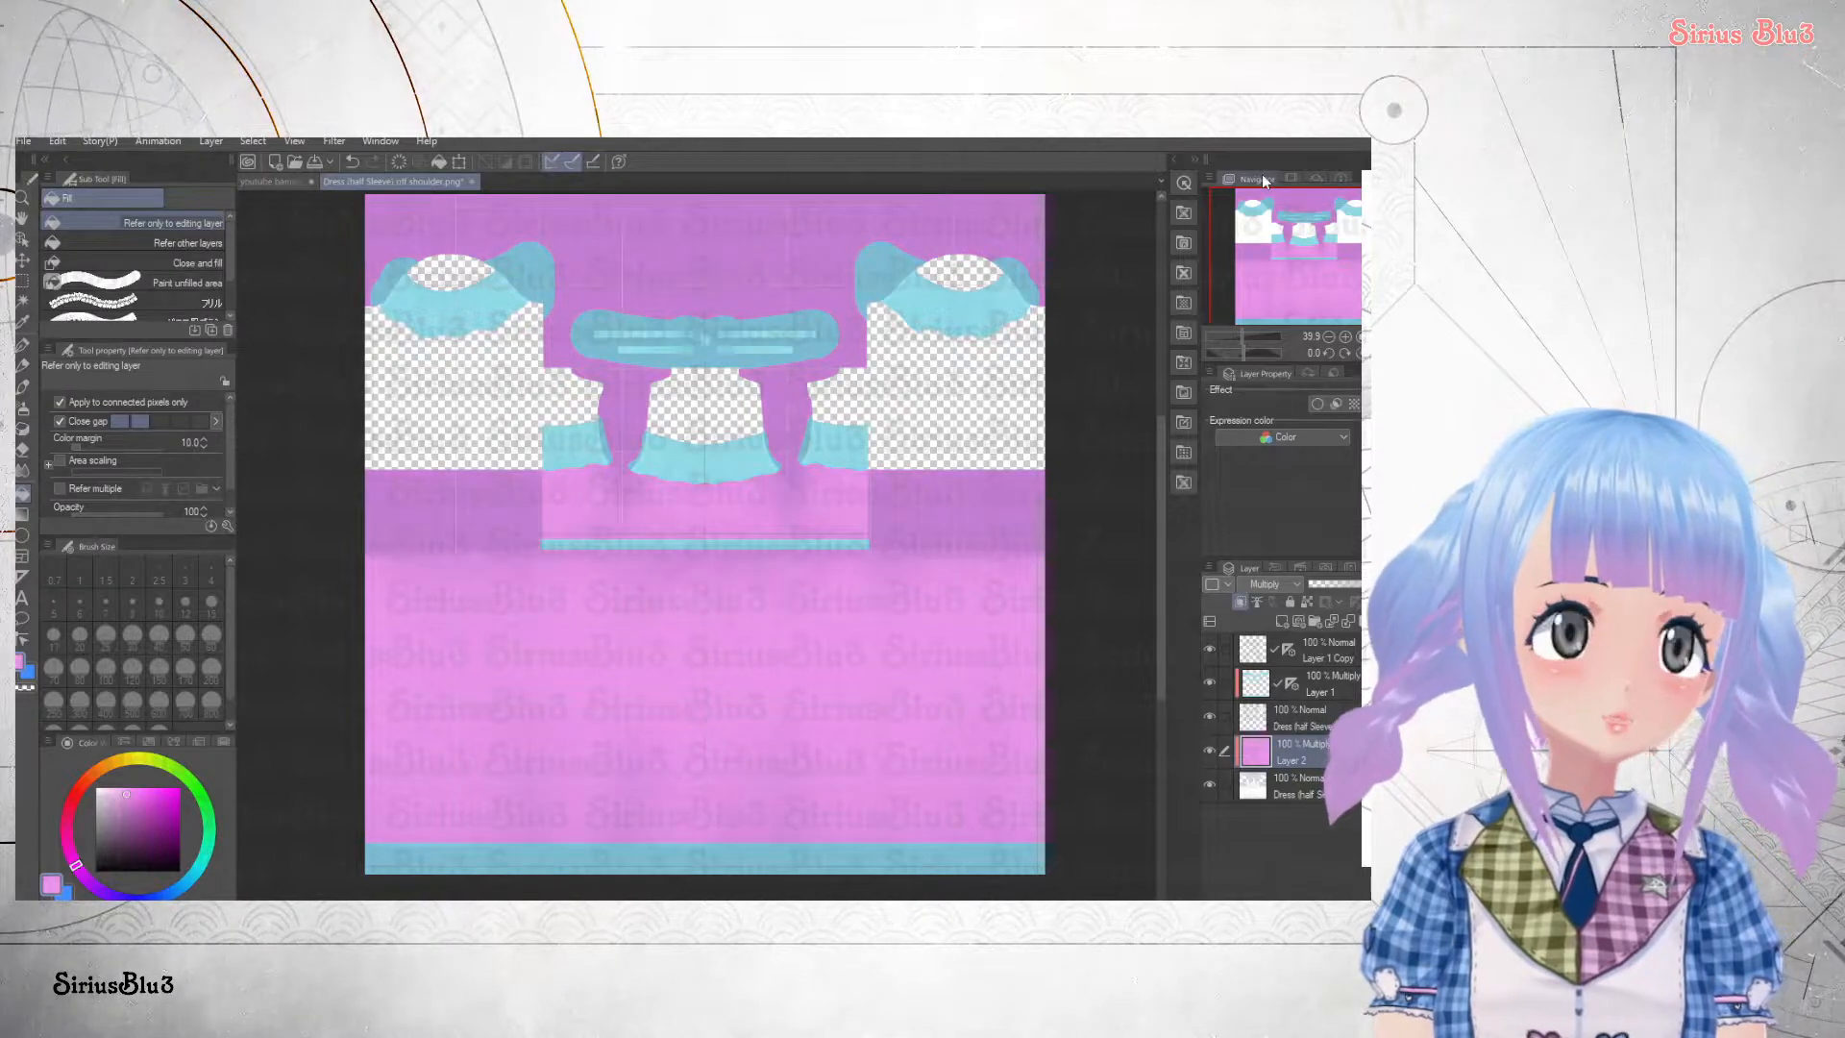
- Try lowering Layer 2's opacity to 56%, then restore it to 100%
click(1341, 583)
mouse_move(1340, 582)
mouse_down()
mouse_move(1319, 584)
mouse_move(1363, 583)
mouse_move(1346, 582)
mouse_up()
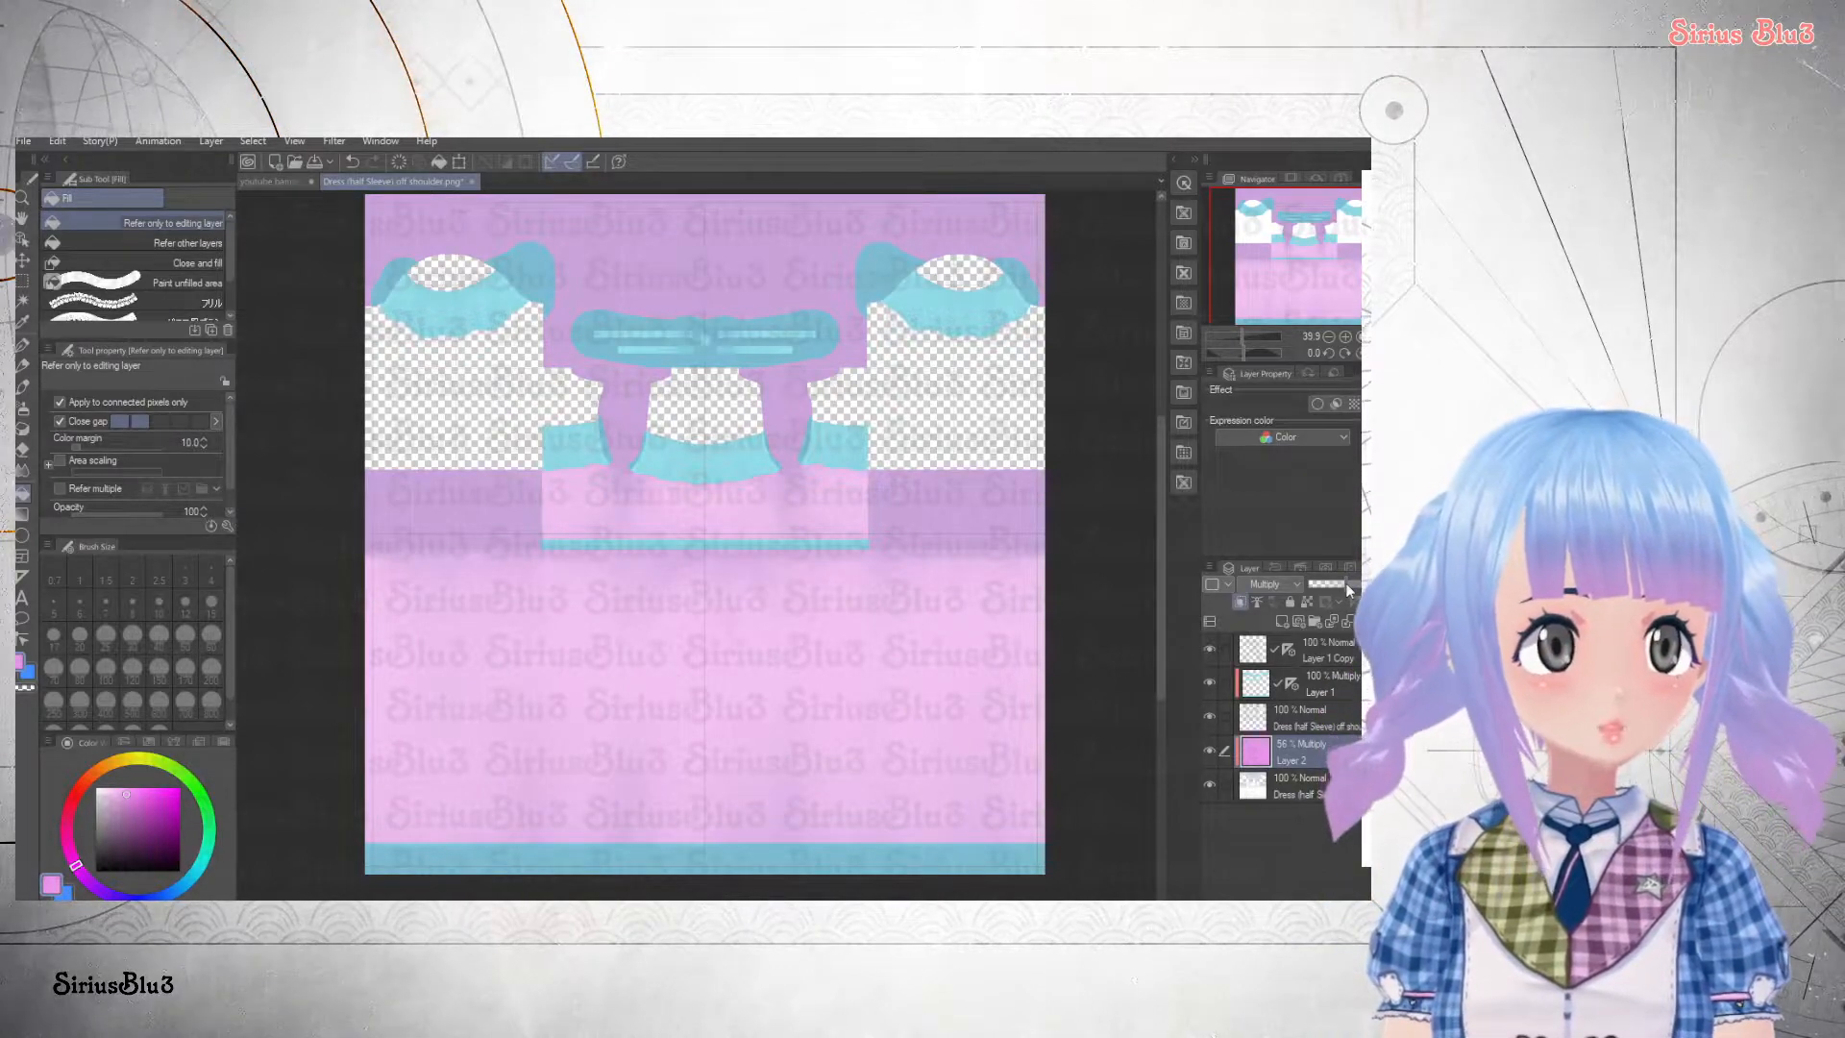
mouse_move(1345, 582)
mouse_down()
mouse_move(1379, 583)
mouse_move(1313, 584)
mouse_move(1379, 588)
mouse_up()
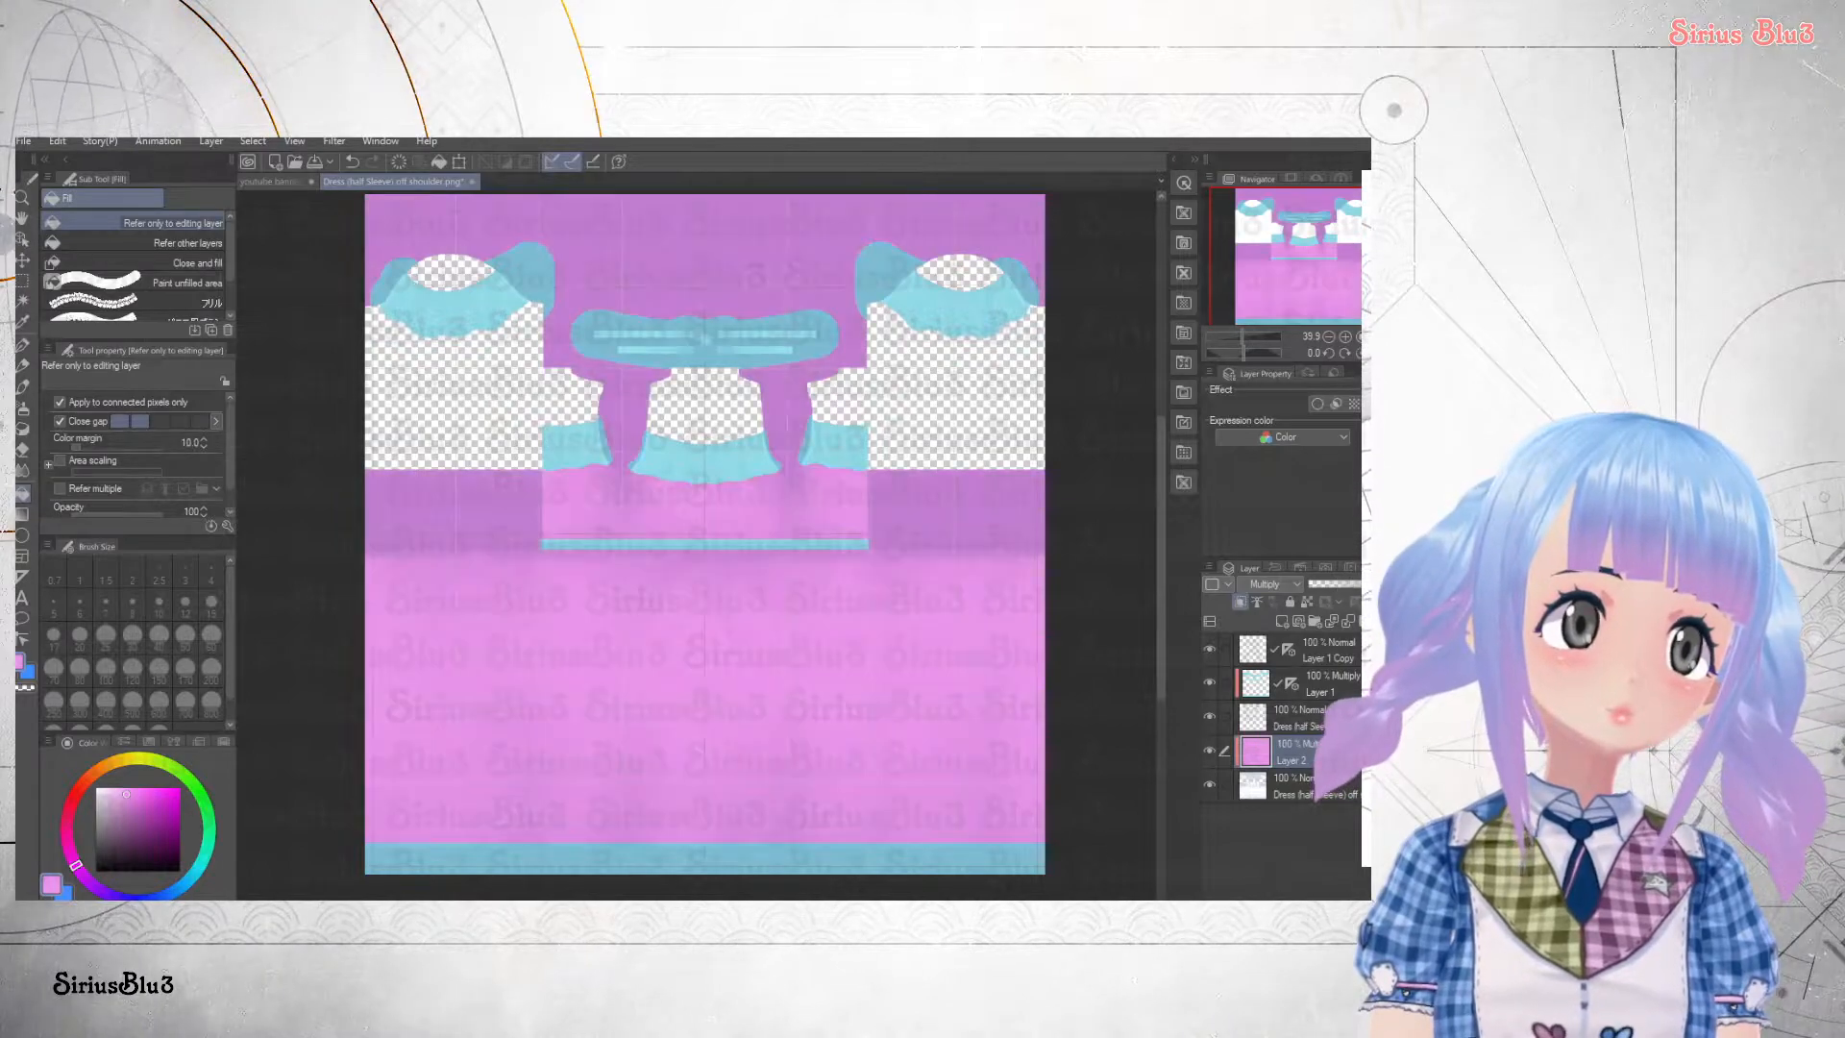
- Try the Overlay, Saturation and Hue blending modes on the pink-filled Layer 2
click(1268, 585)
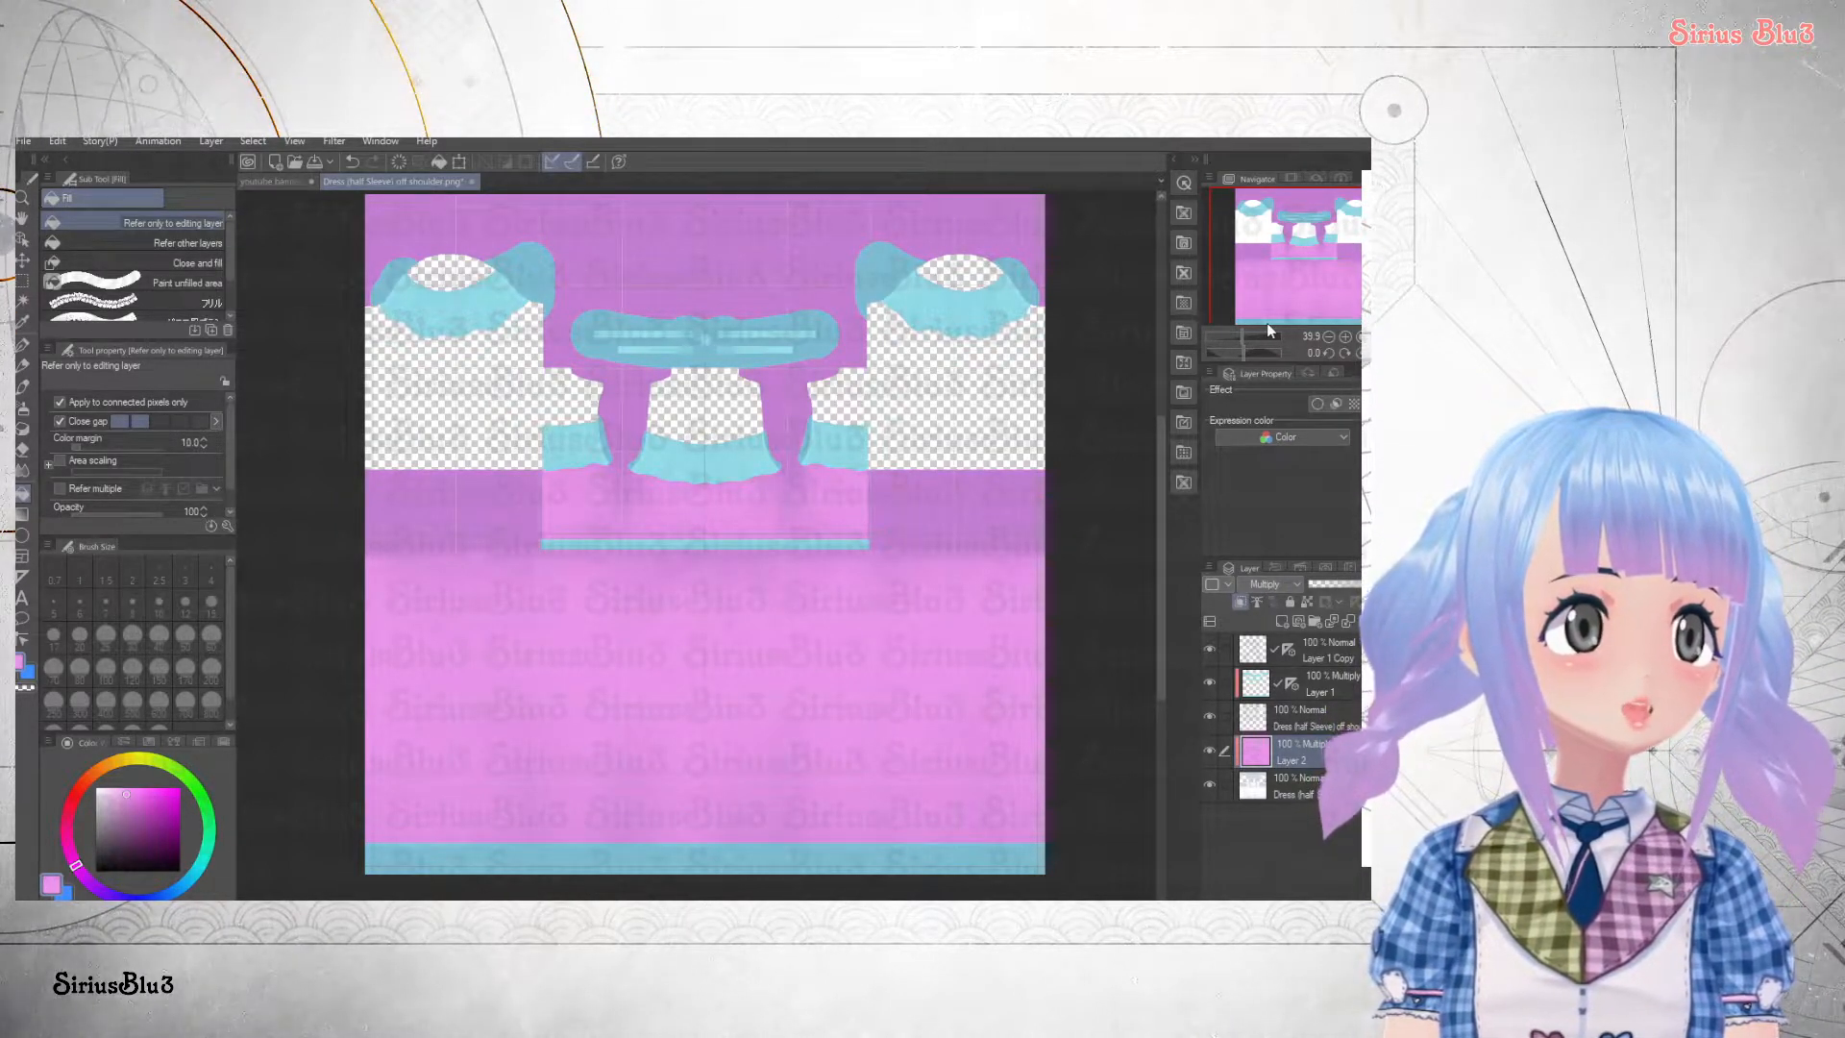
click(1267, 324)
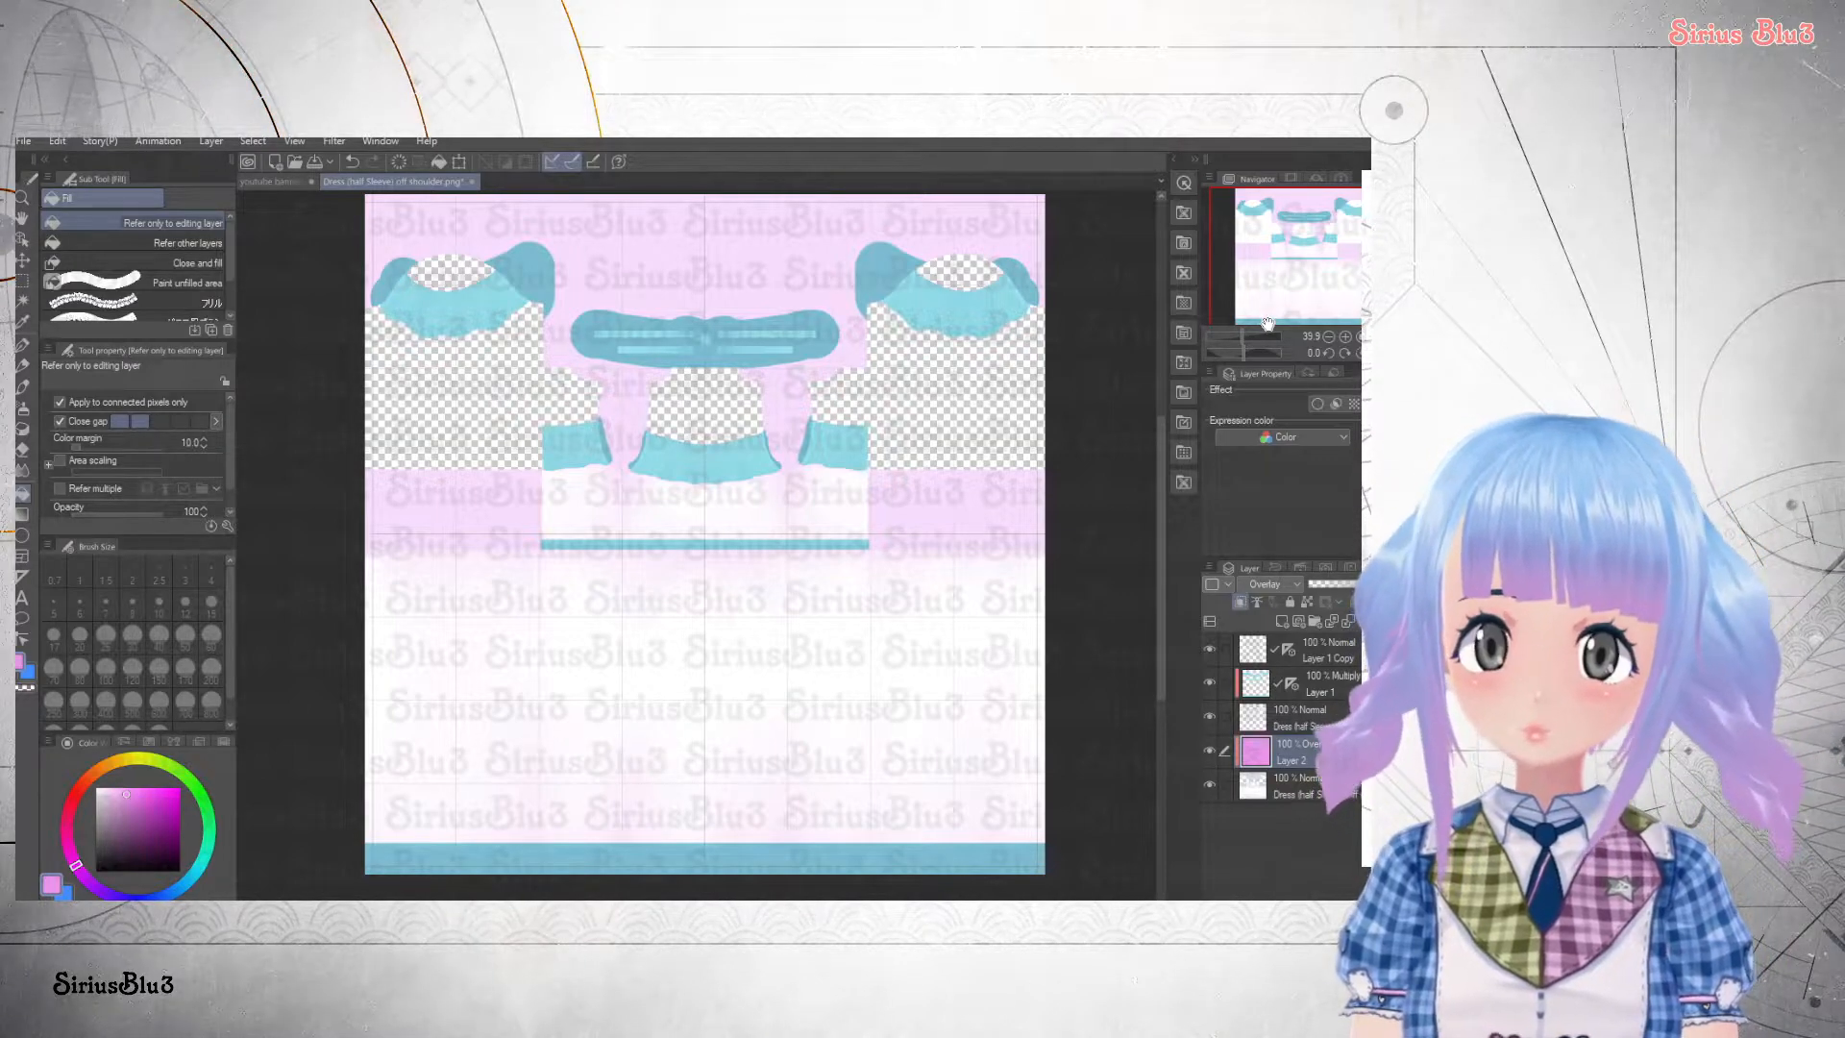
click(1263, 548)
click(1265, 584)
click(1266, 567)
click(1266, 585)
click(1270, 534)
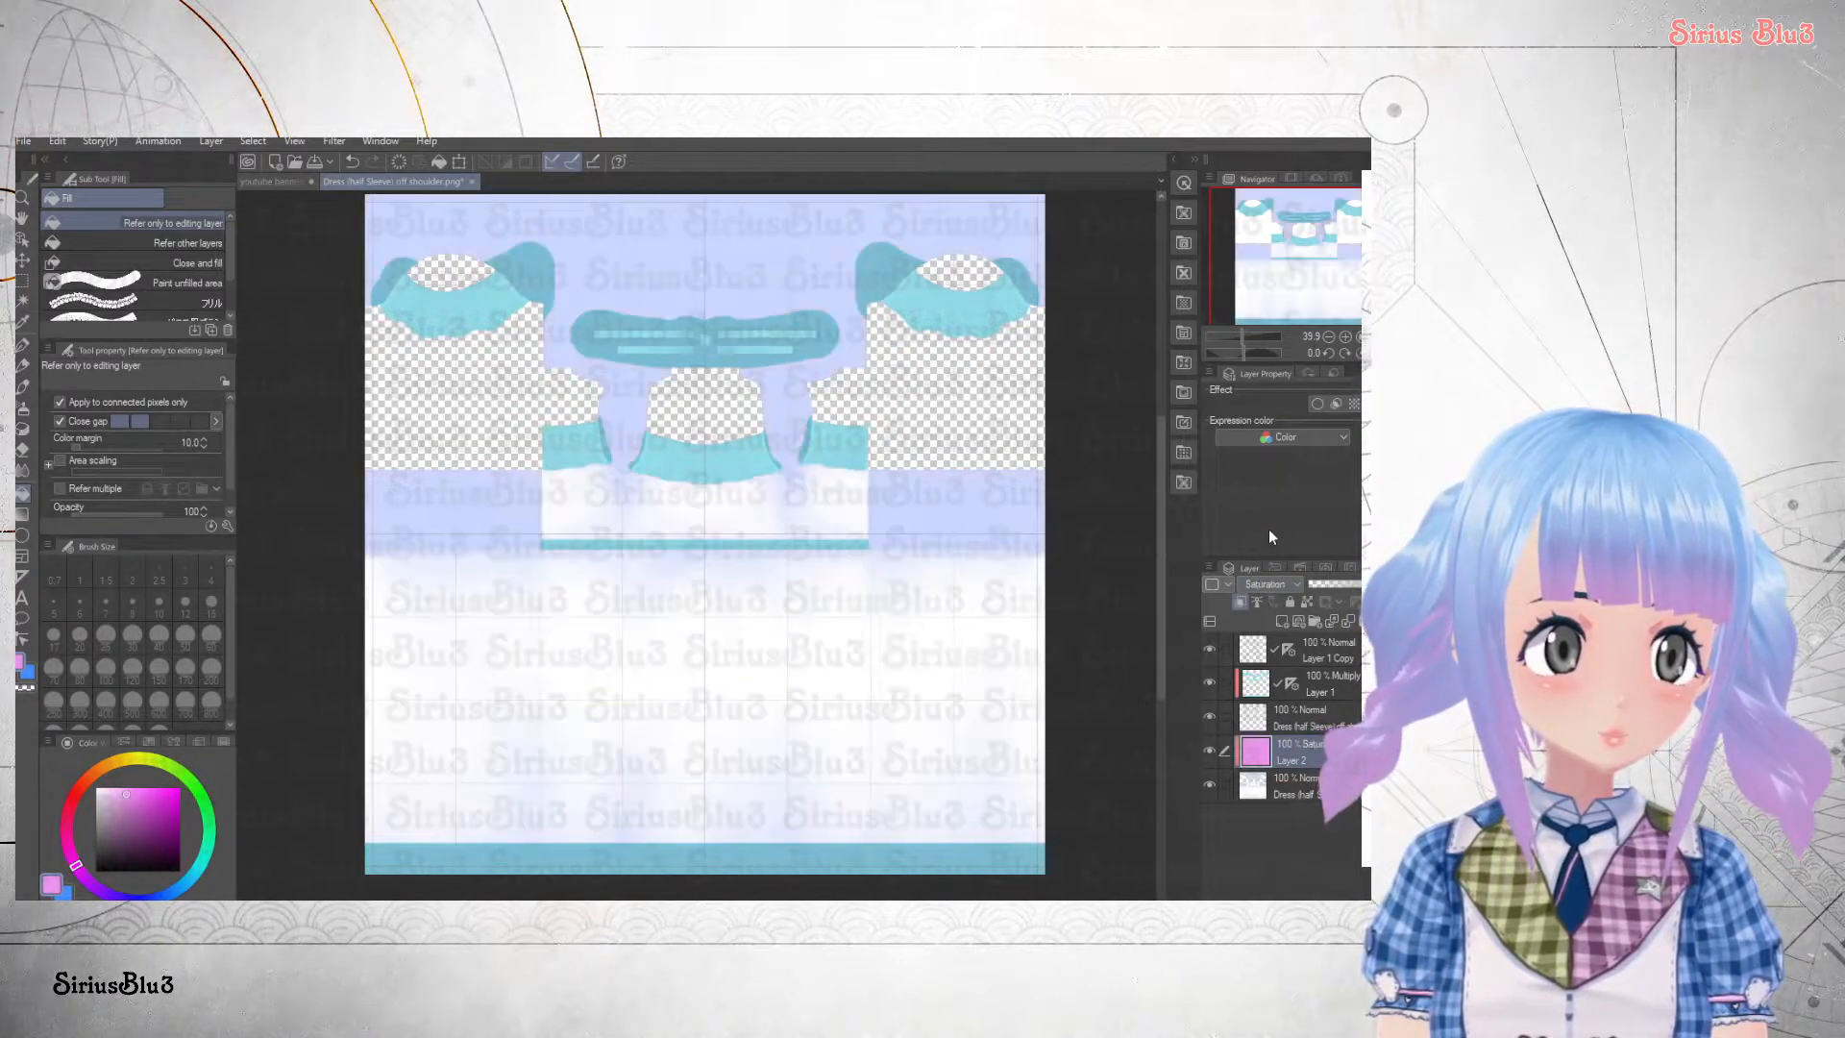
click(1257, 519)
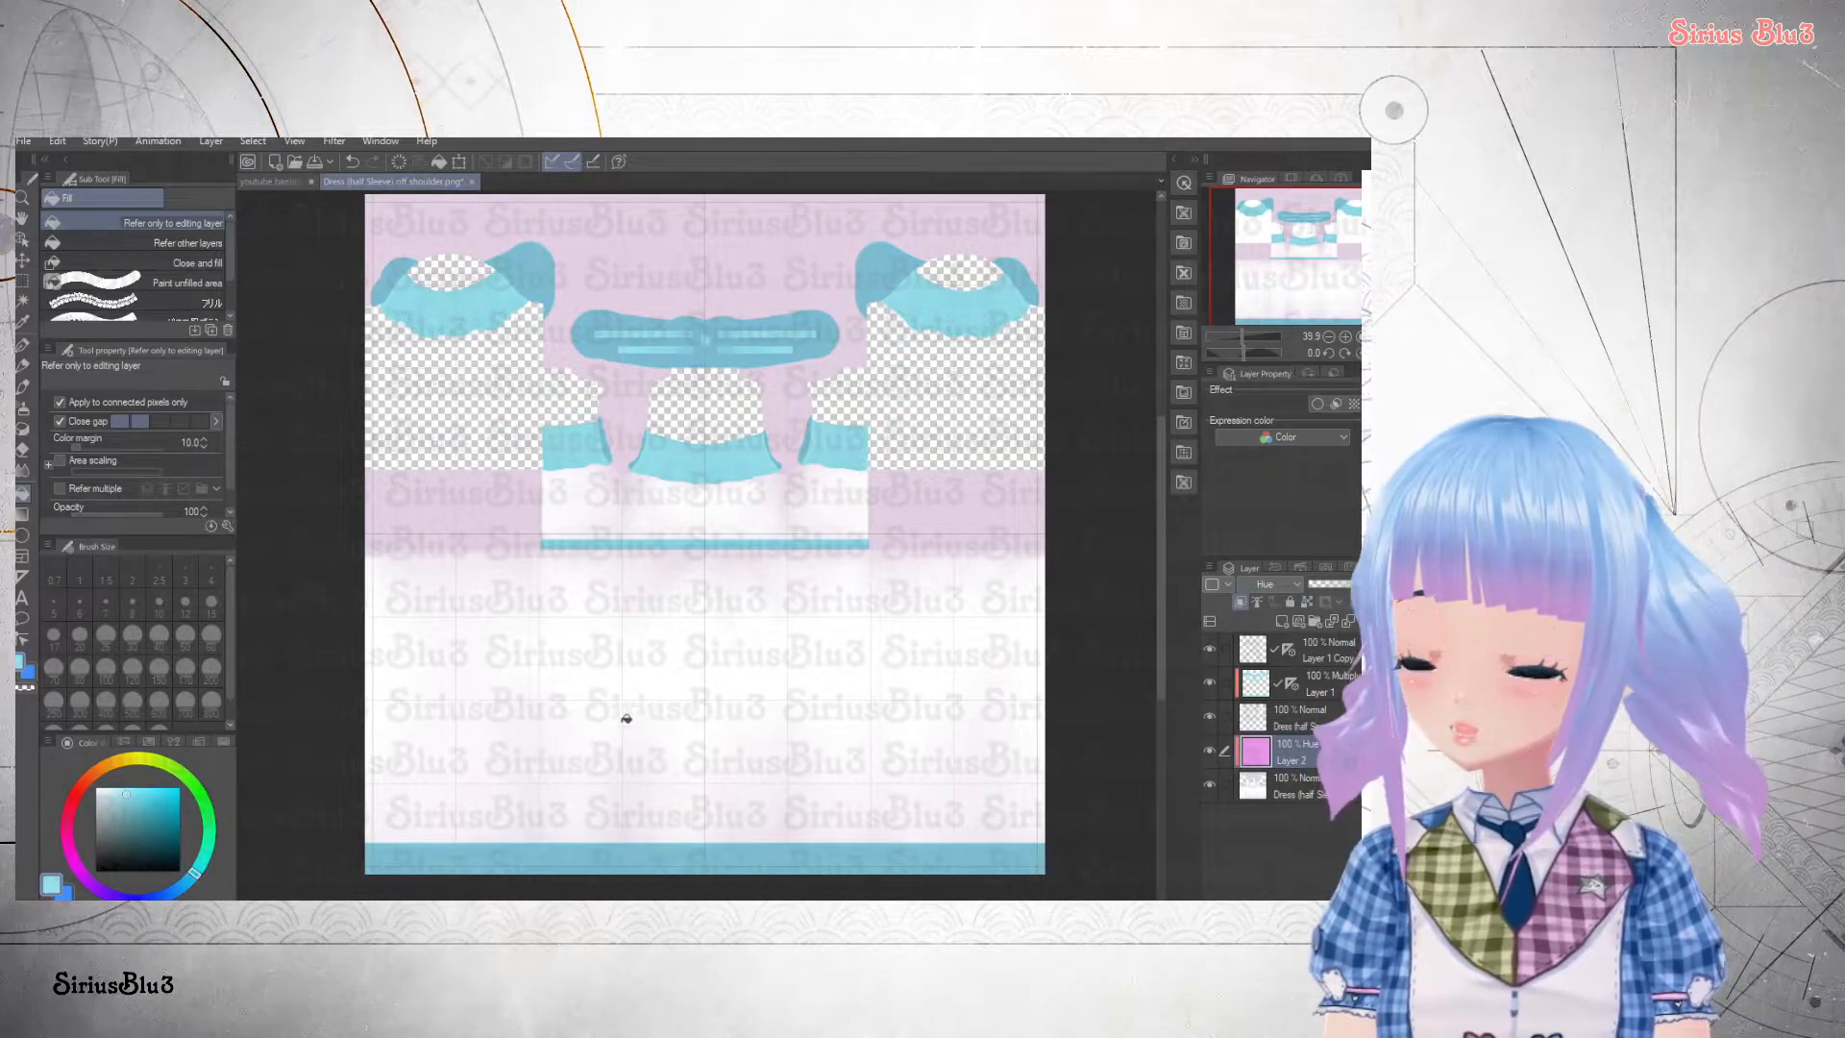
- Refill Layer 2 with light blue, shift the hue to a purer blue and refill, toggling the layer's visibility to compare
click(626, 721)
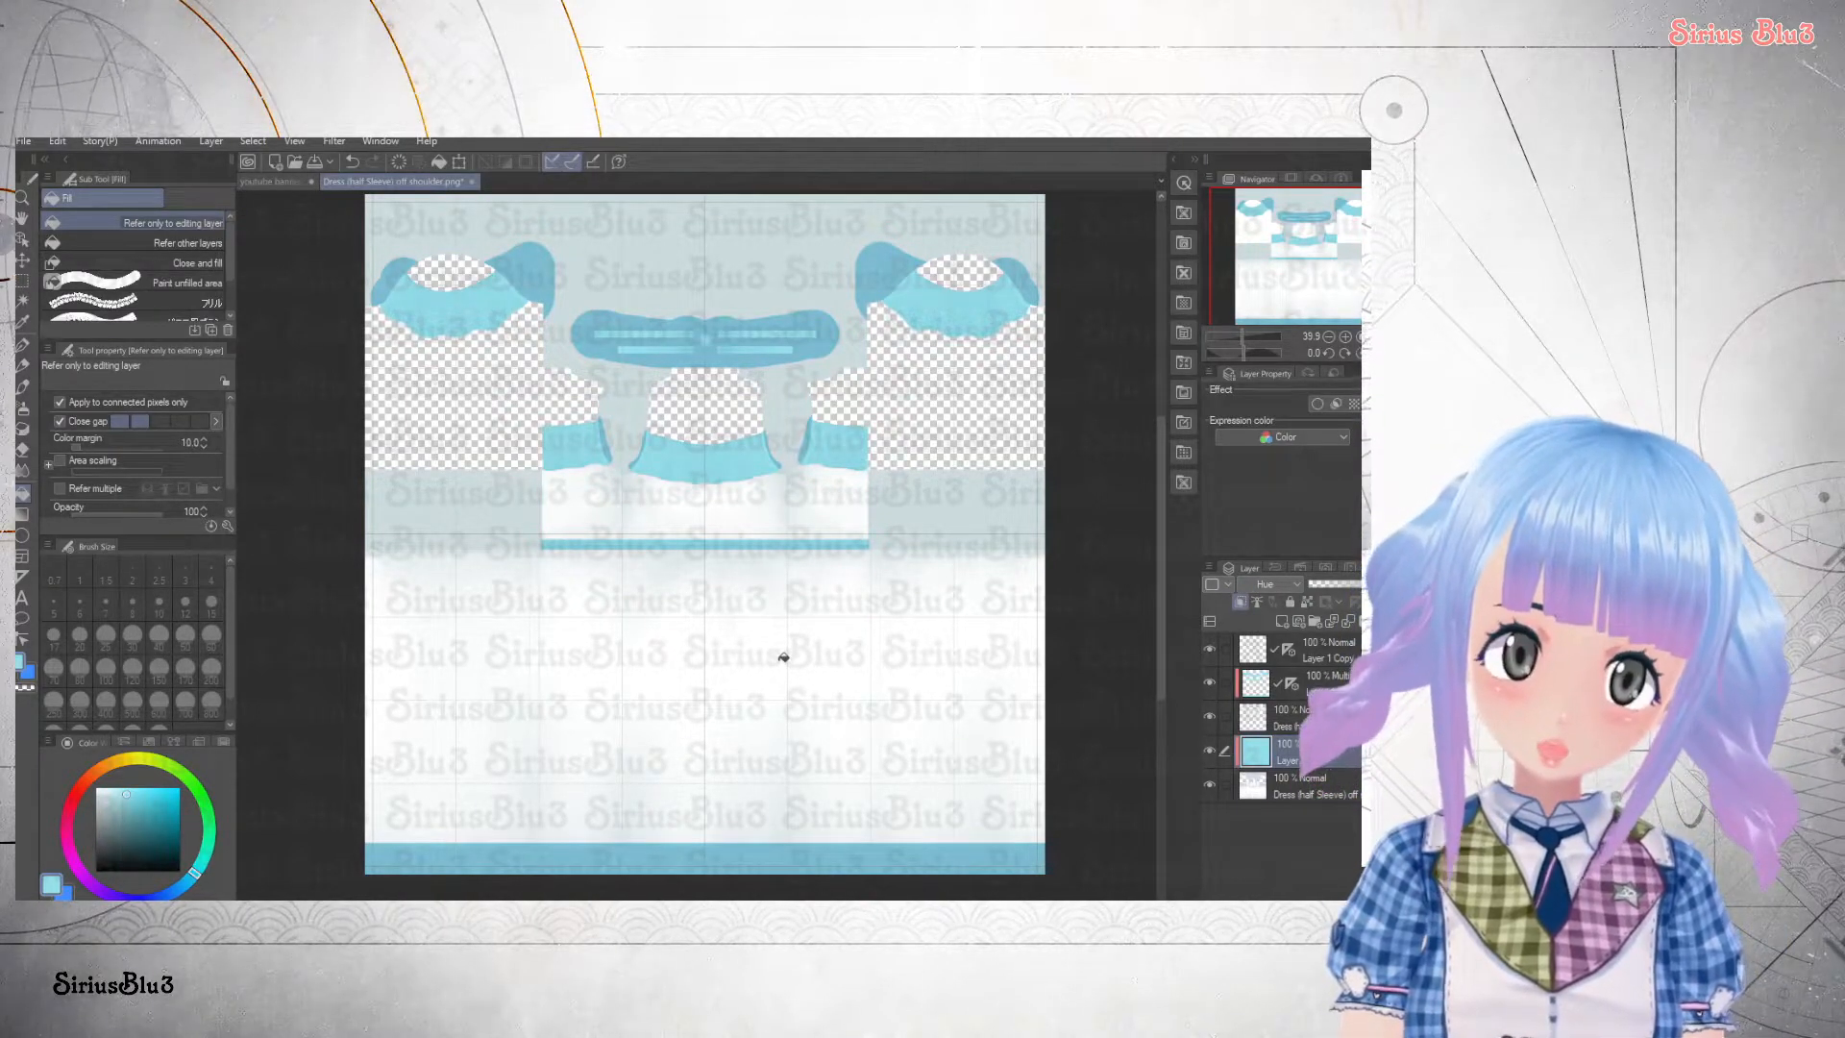
drag(184, 879, 166, 894)
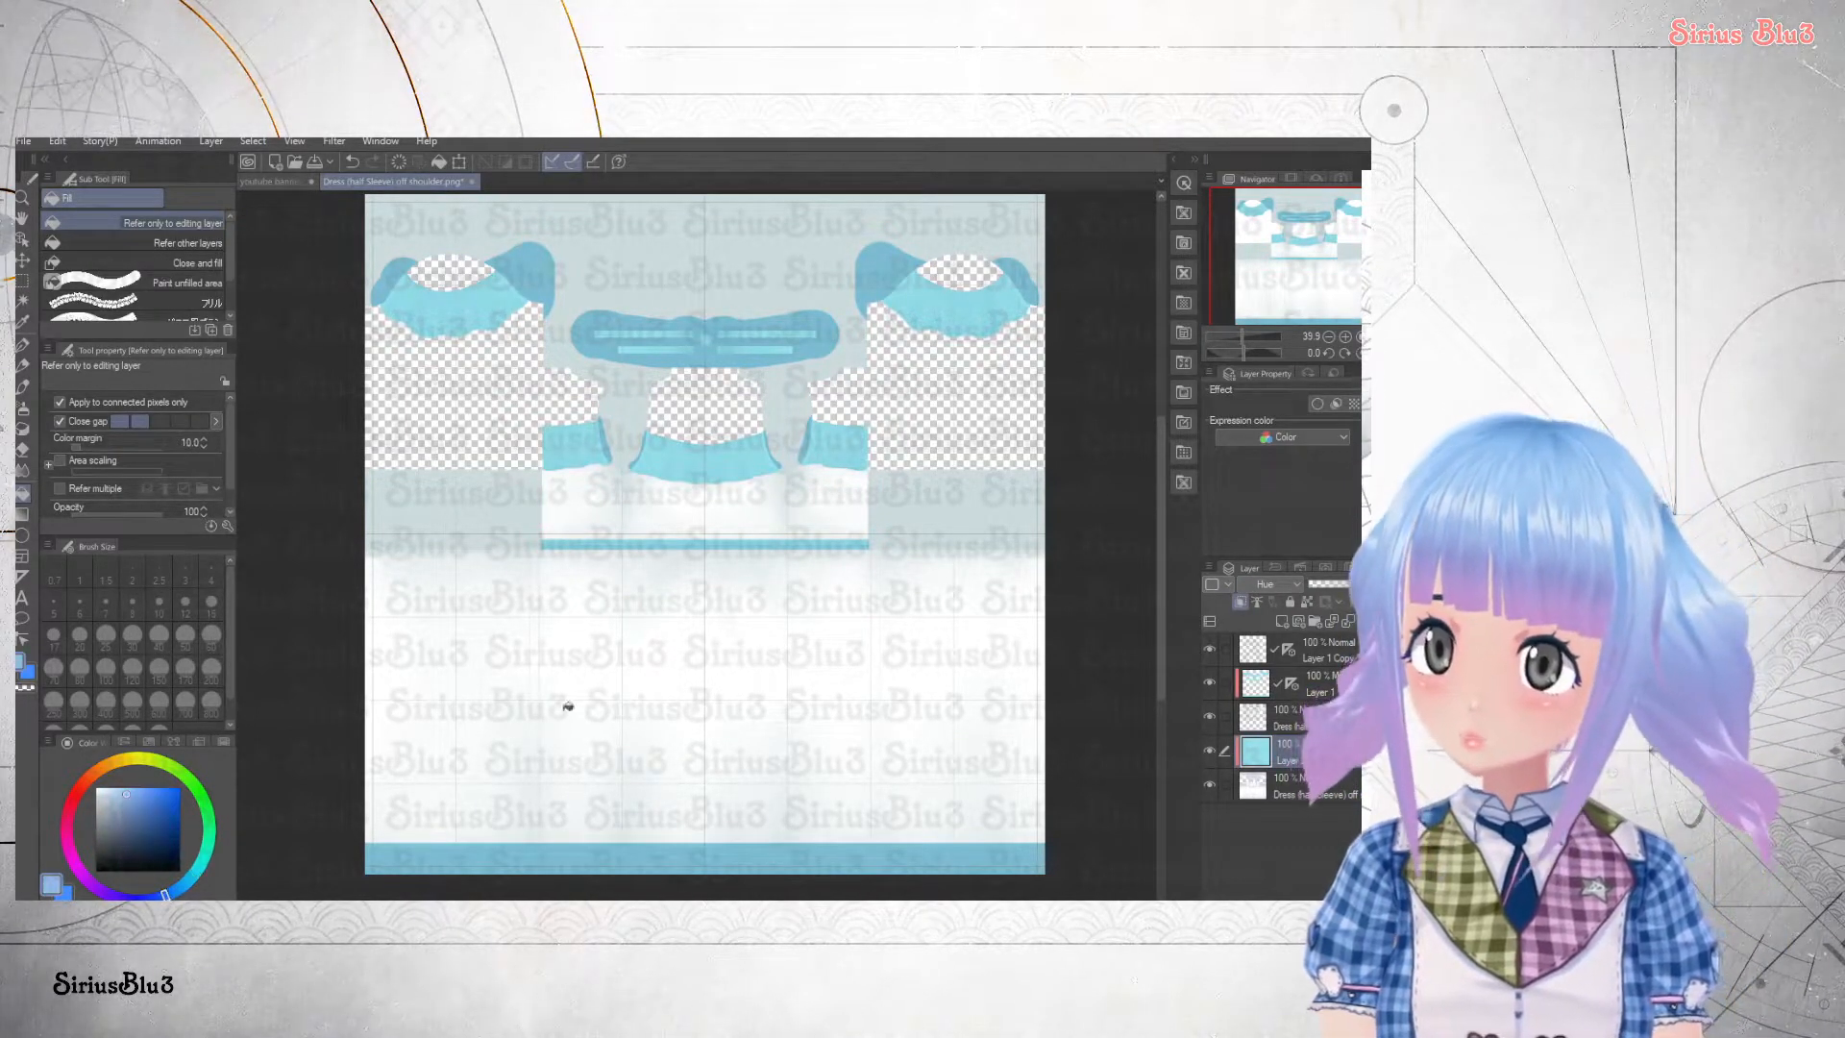
click(747, 611)
click(1209, 752)
click(1209, 750)
click(1209, 751)
click(1209, 751)
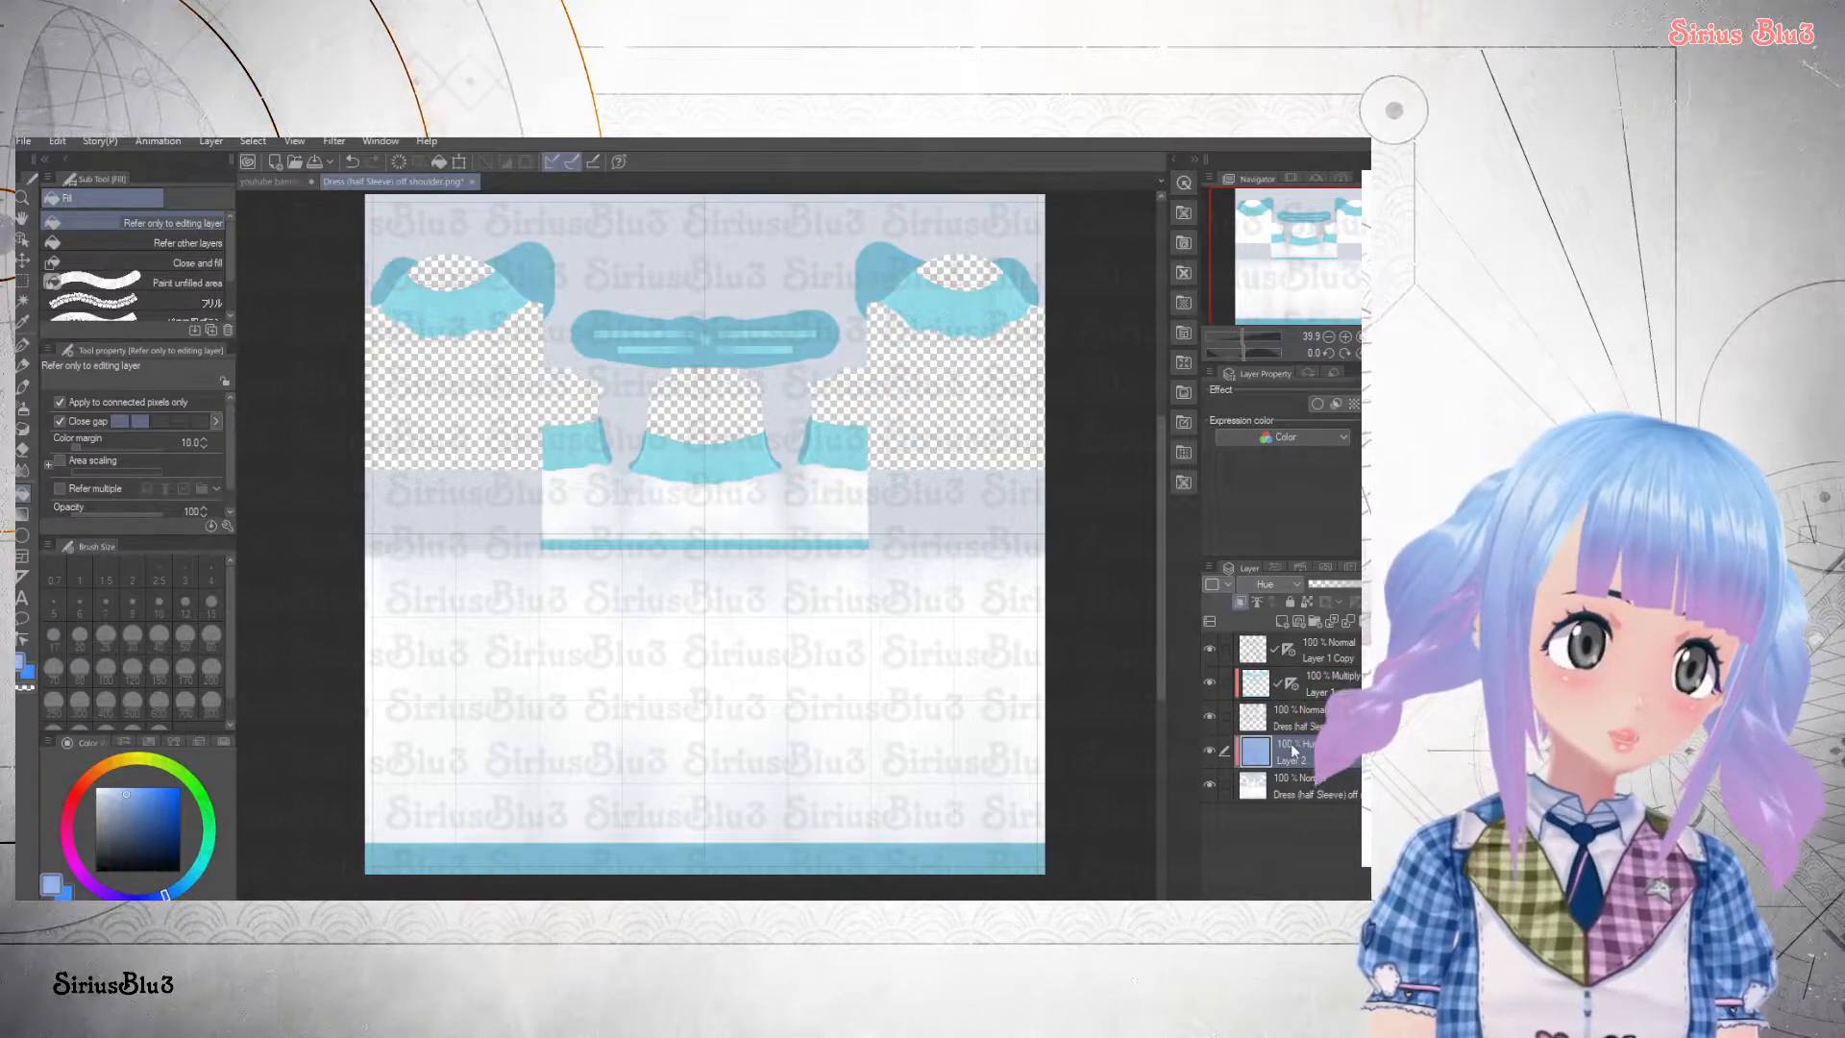
- Try Layer 2 in Soft light mode with a vivid saturated blue fill
click(1293, 586)
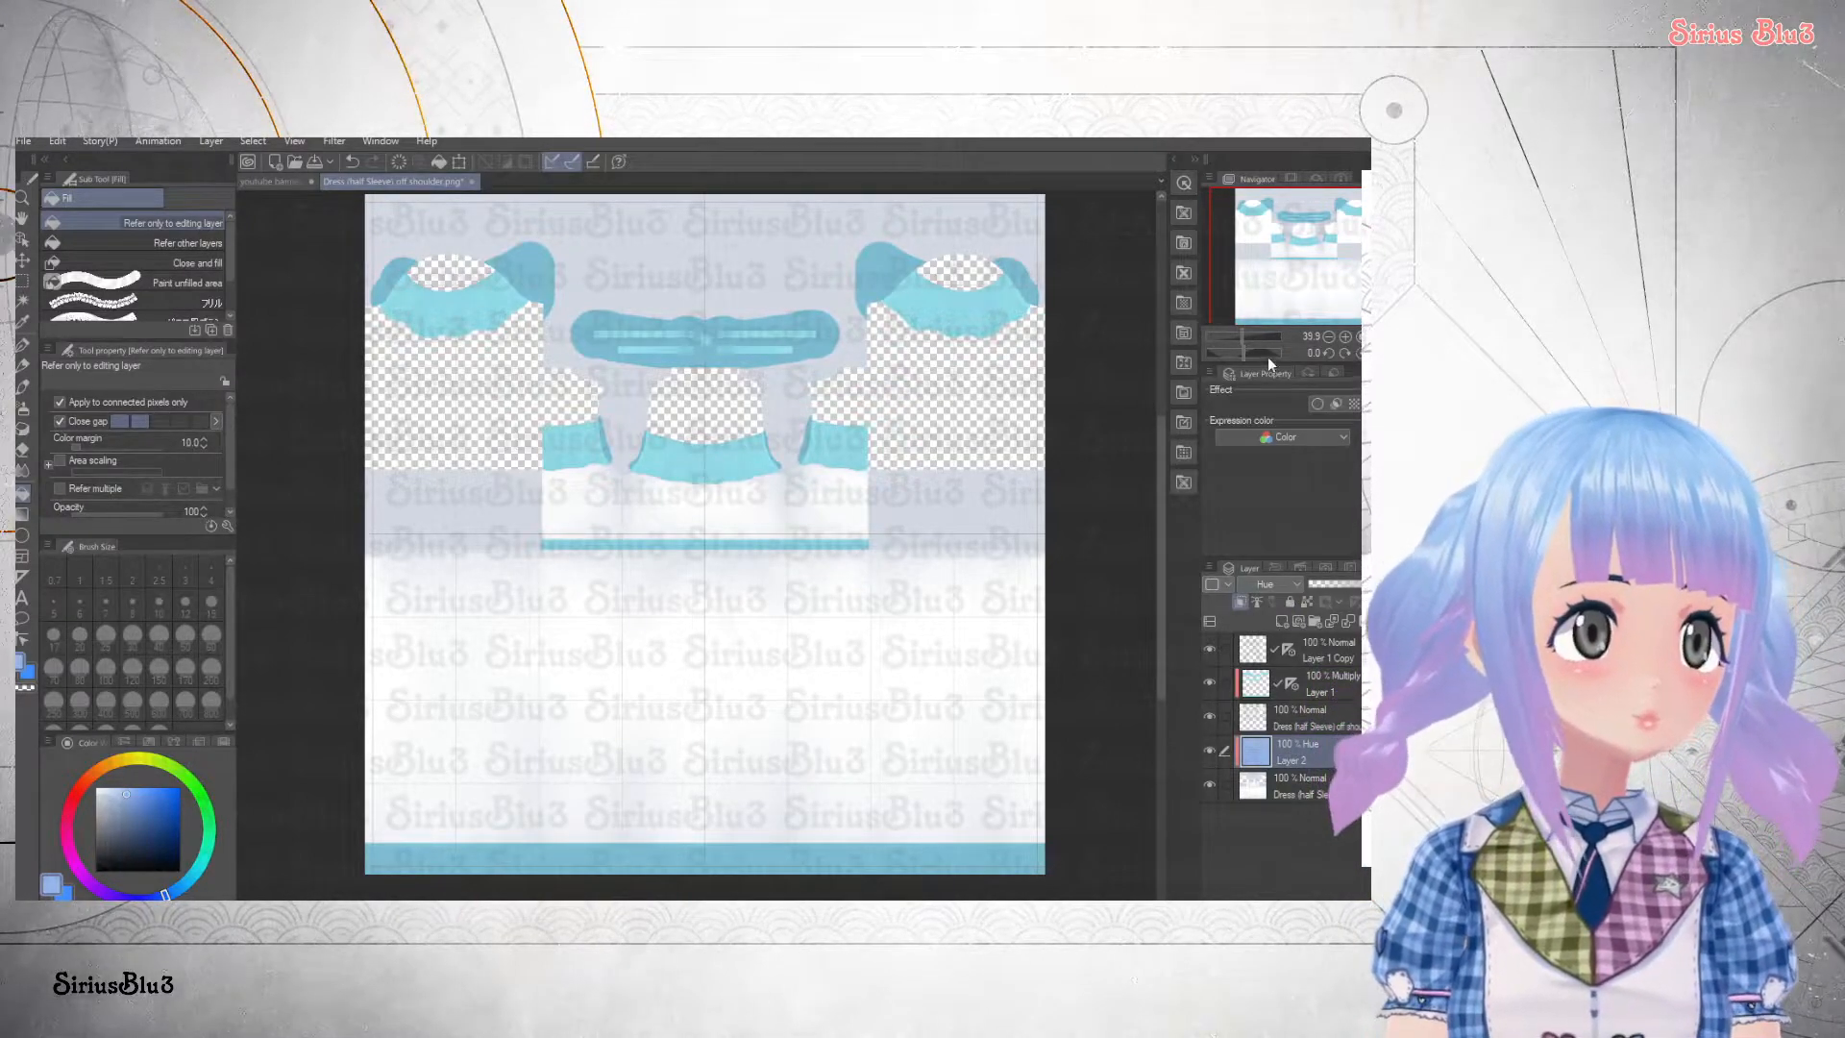
click(1265, 385)
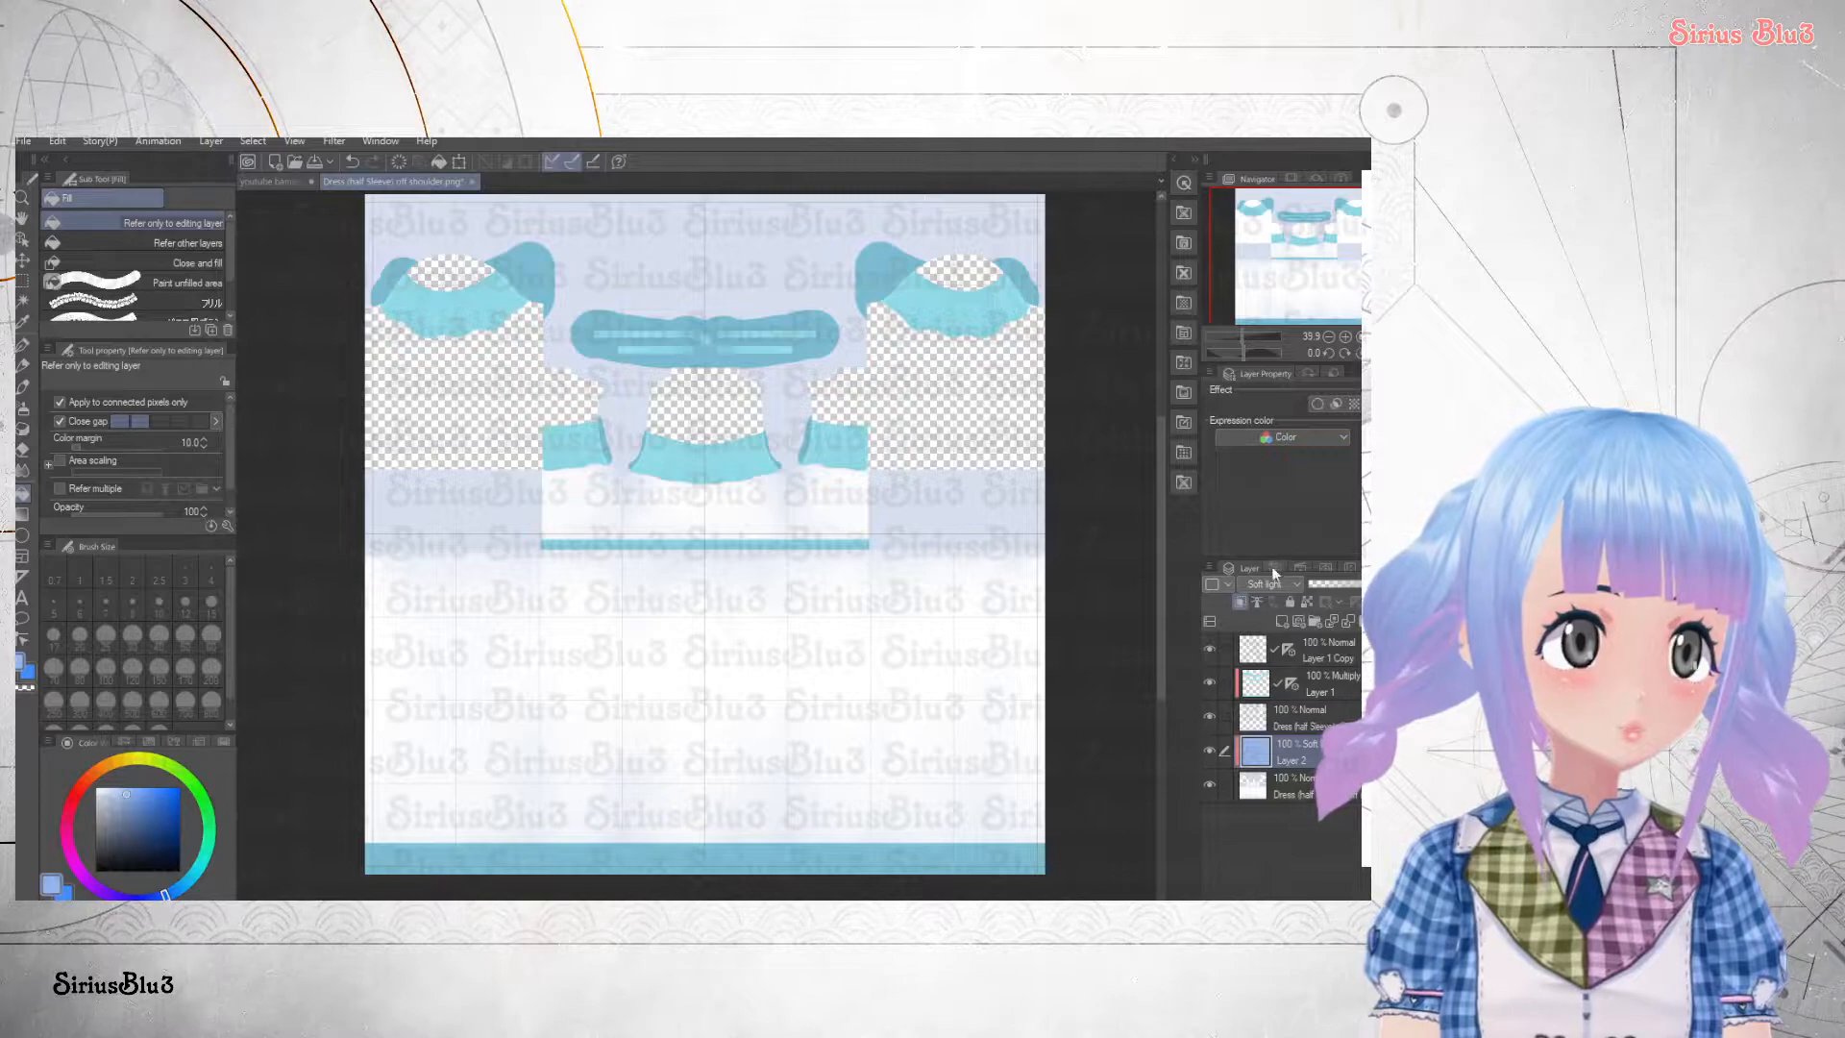
click(180, 793)
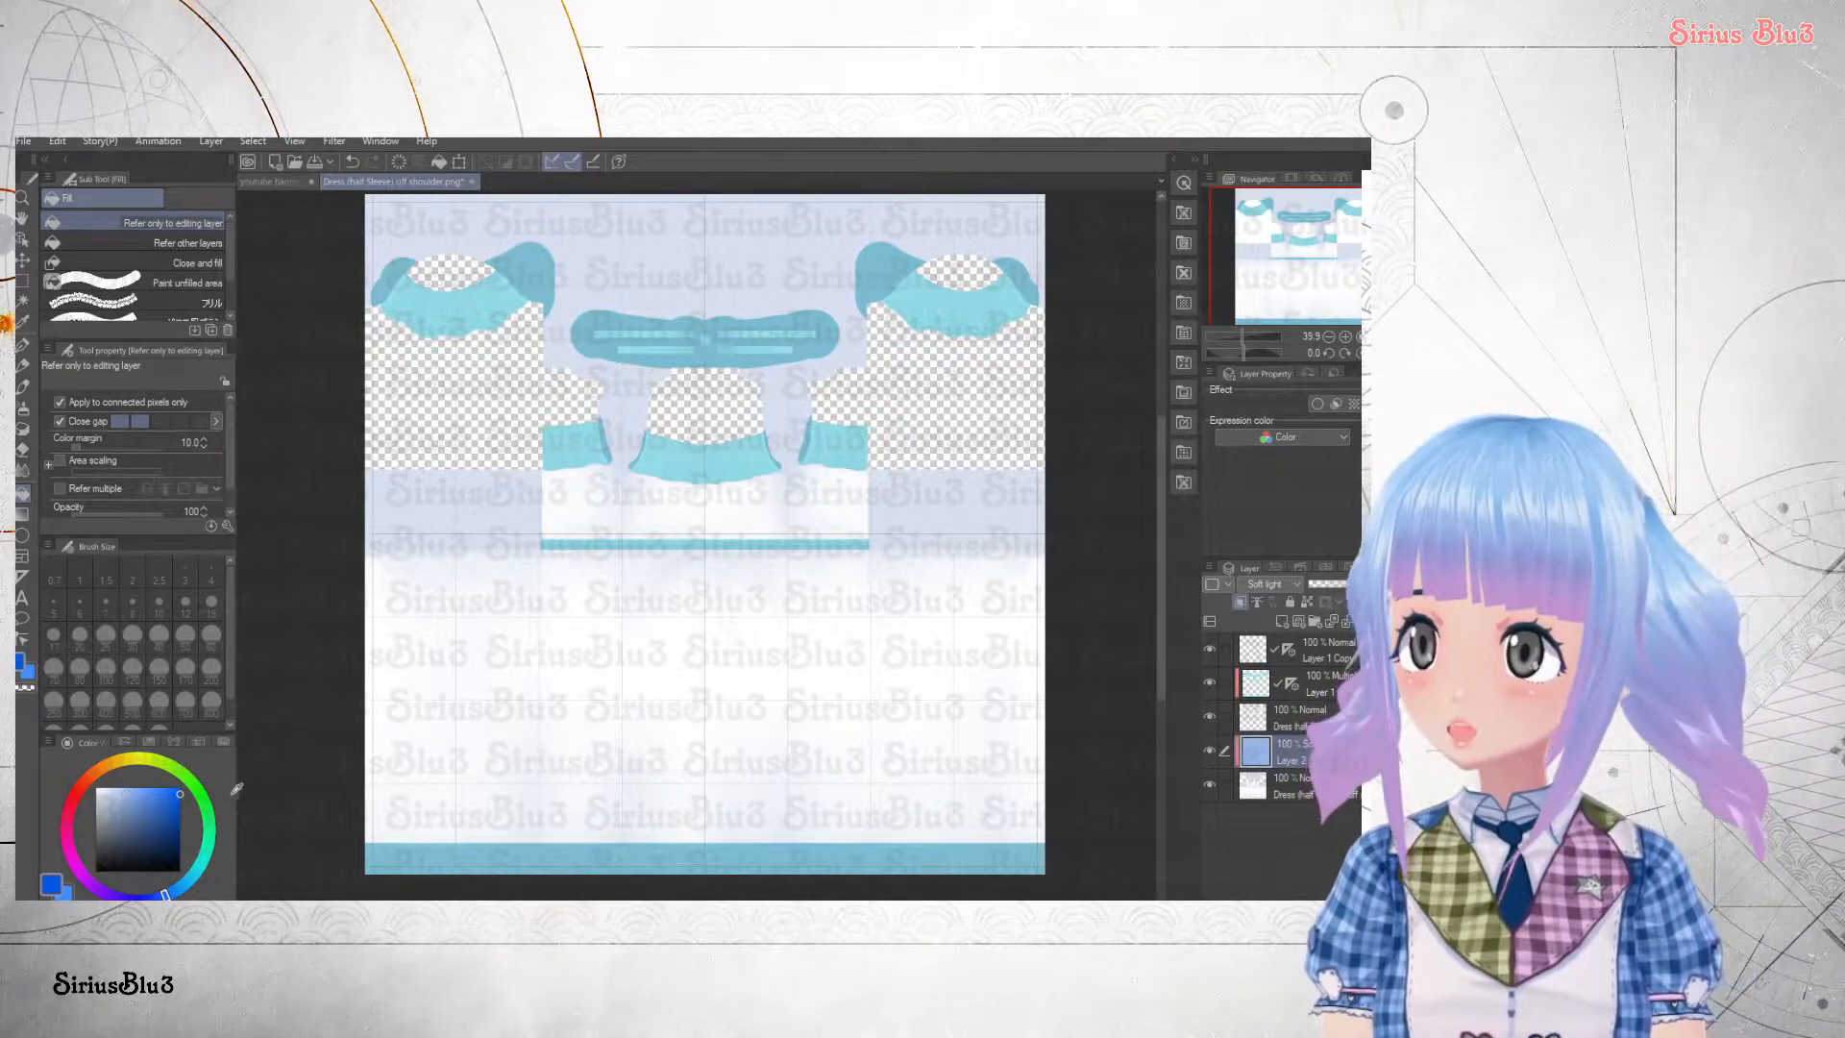
click(721, 625)
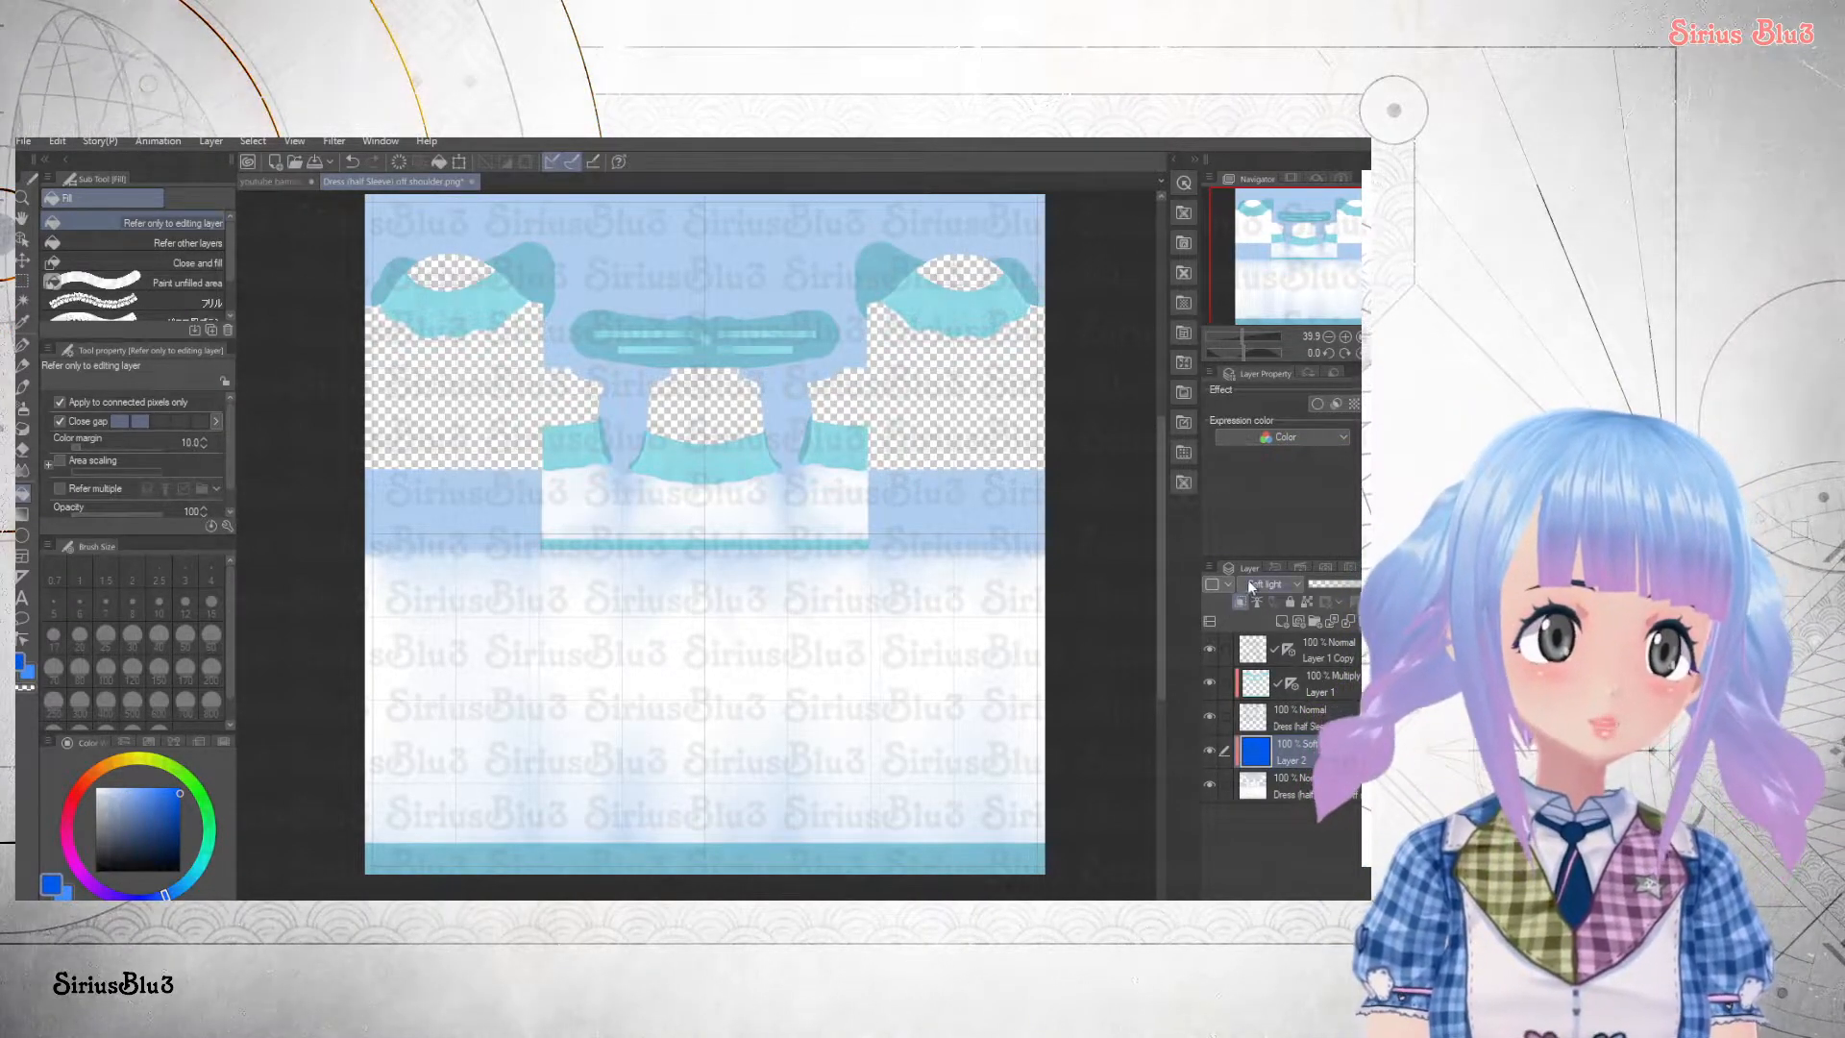
- Refill Layer 2 with a darker saturated blue and switch its blending mode to Add (Glow) after trying Overlay
click(179, 822)
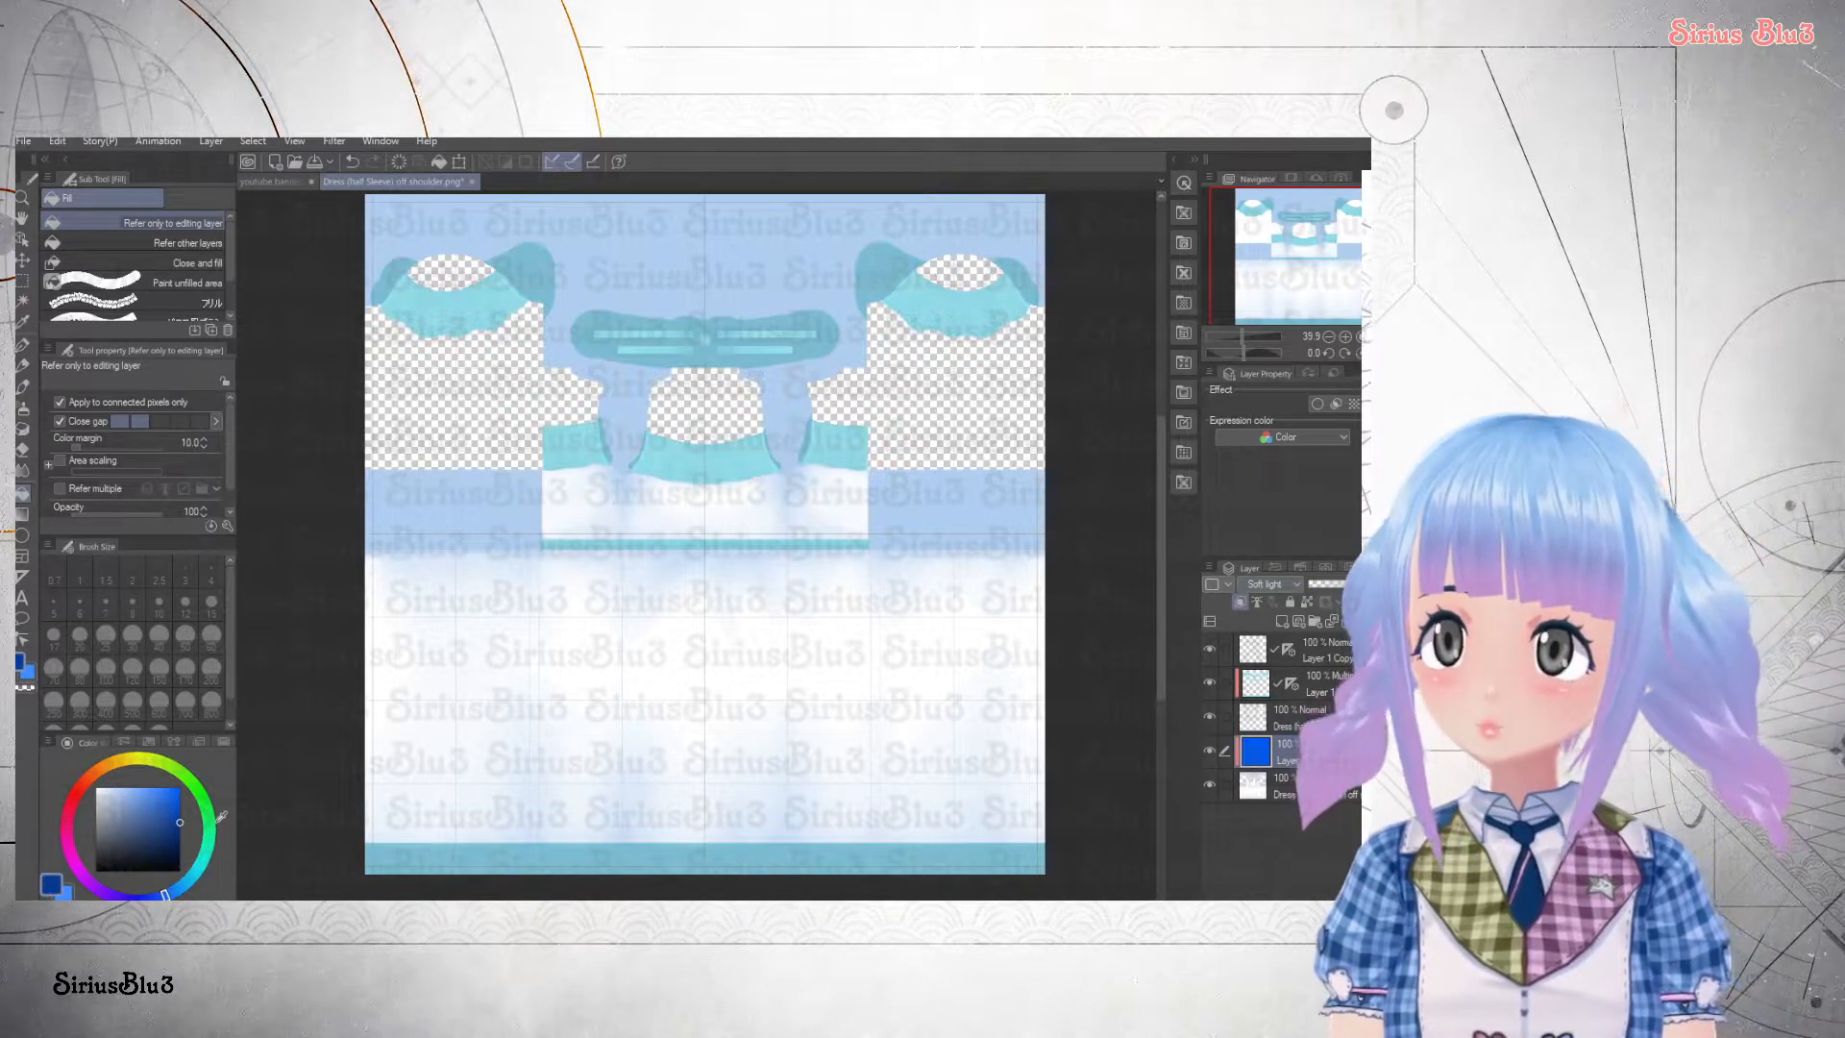
click(709, 708)
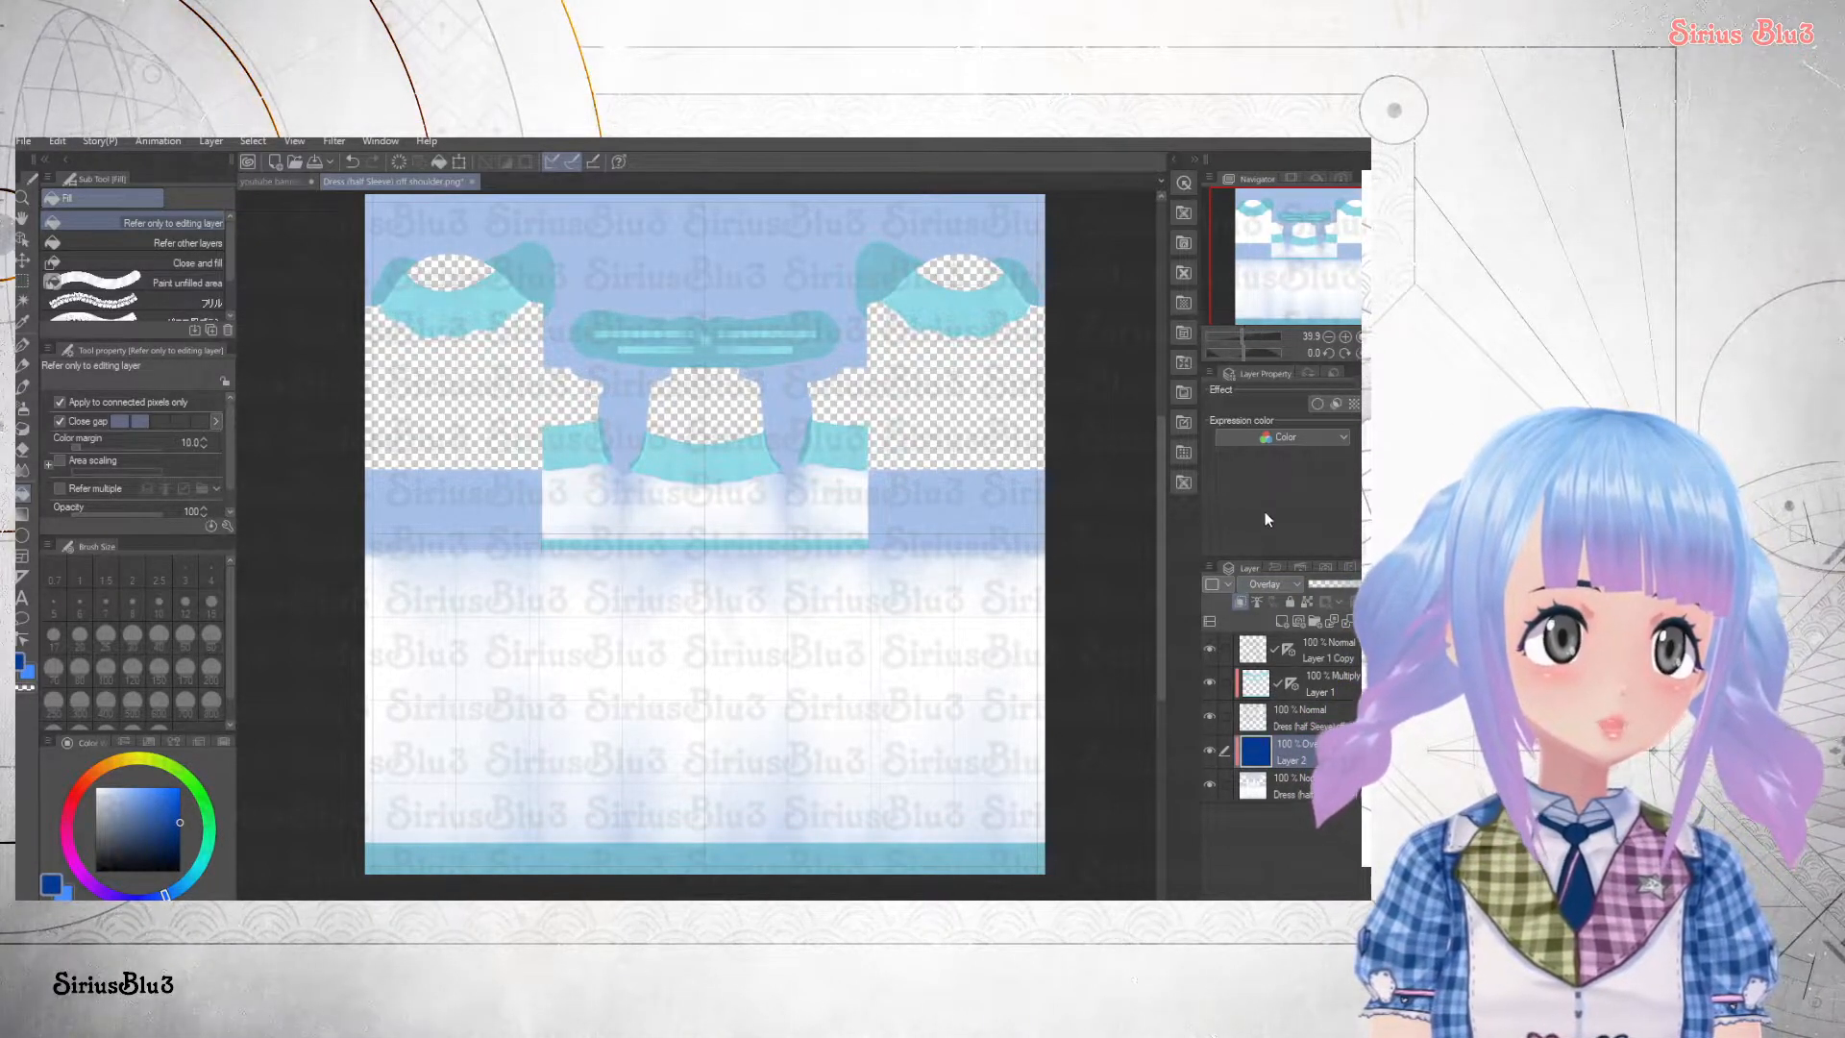
click(1279, 306)
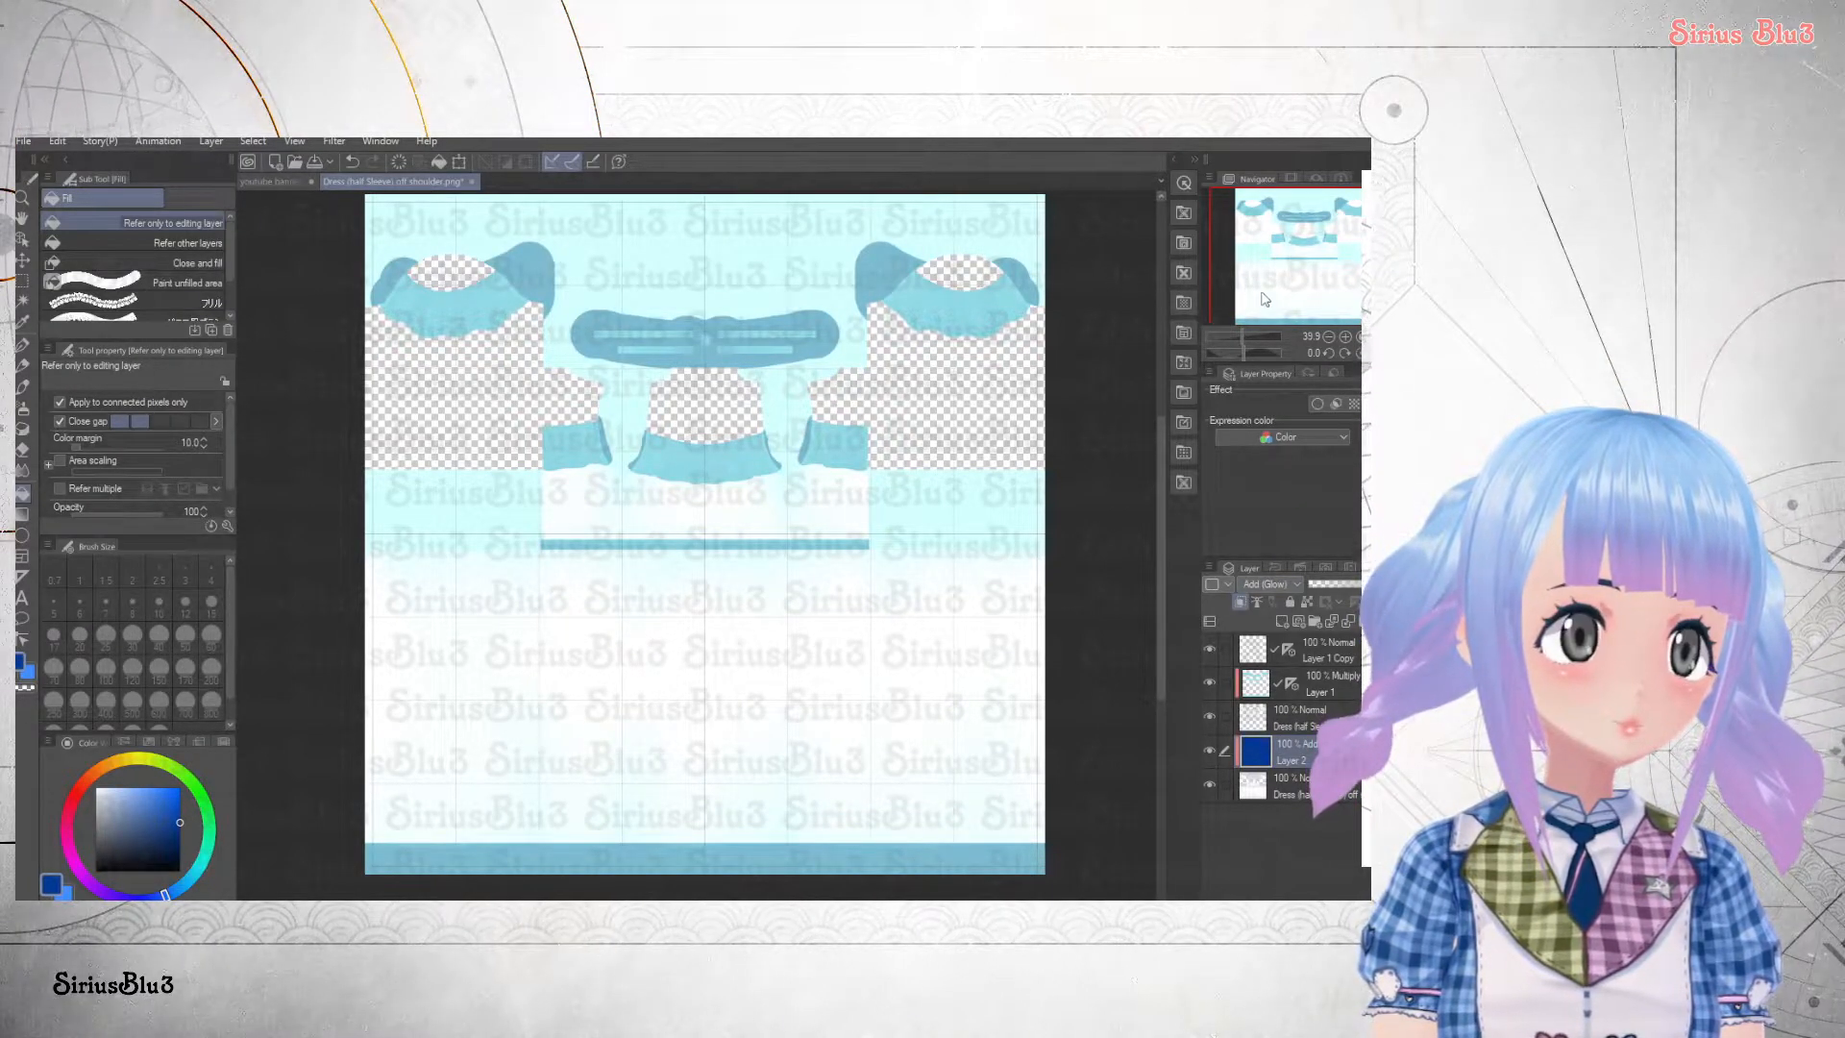
- Try Layer 2 in Screen mode, switch it to Multiply and lower its opacity to 0%
click(1262, 254)
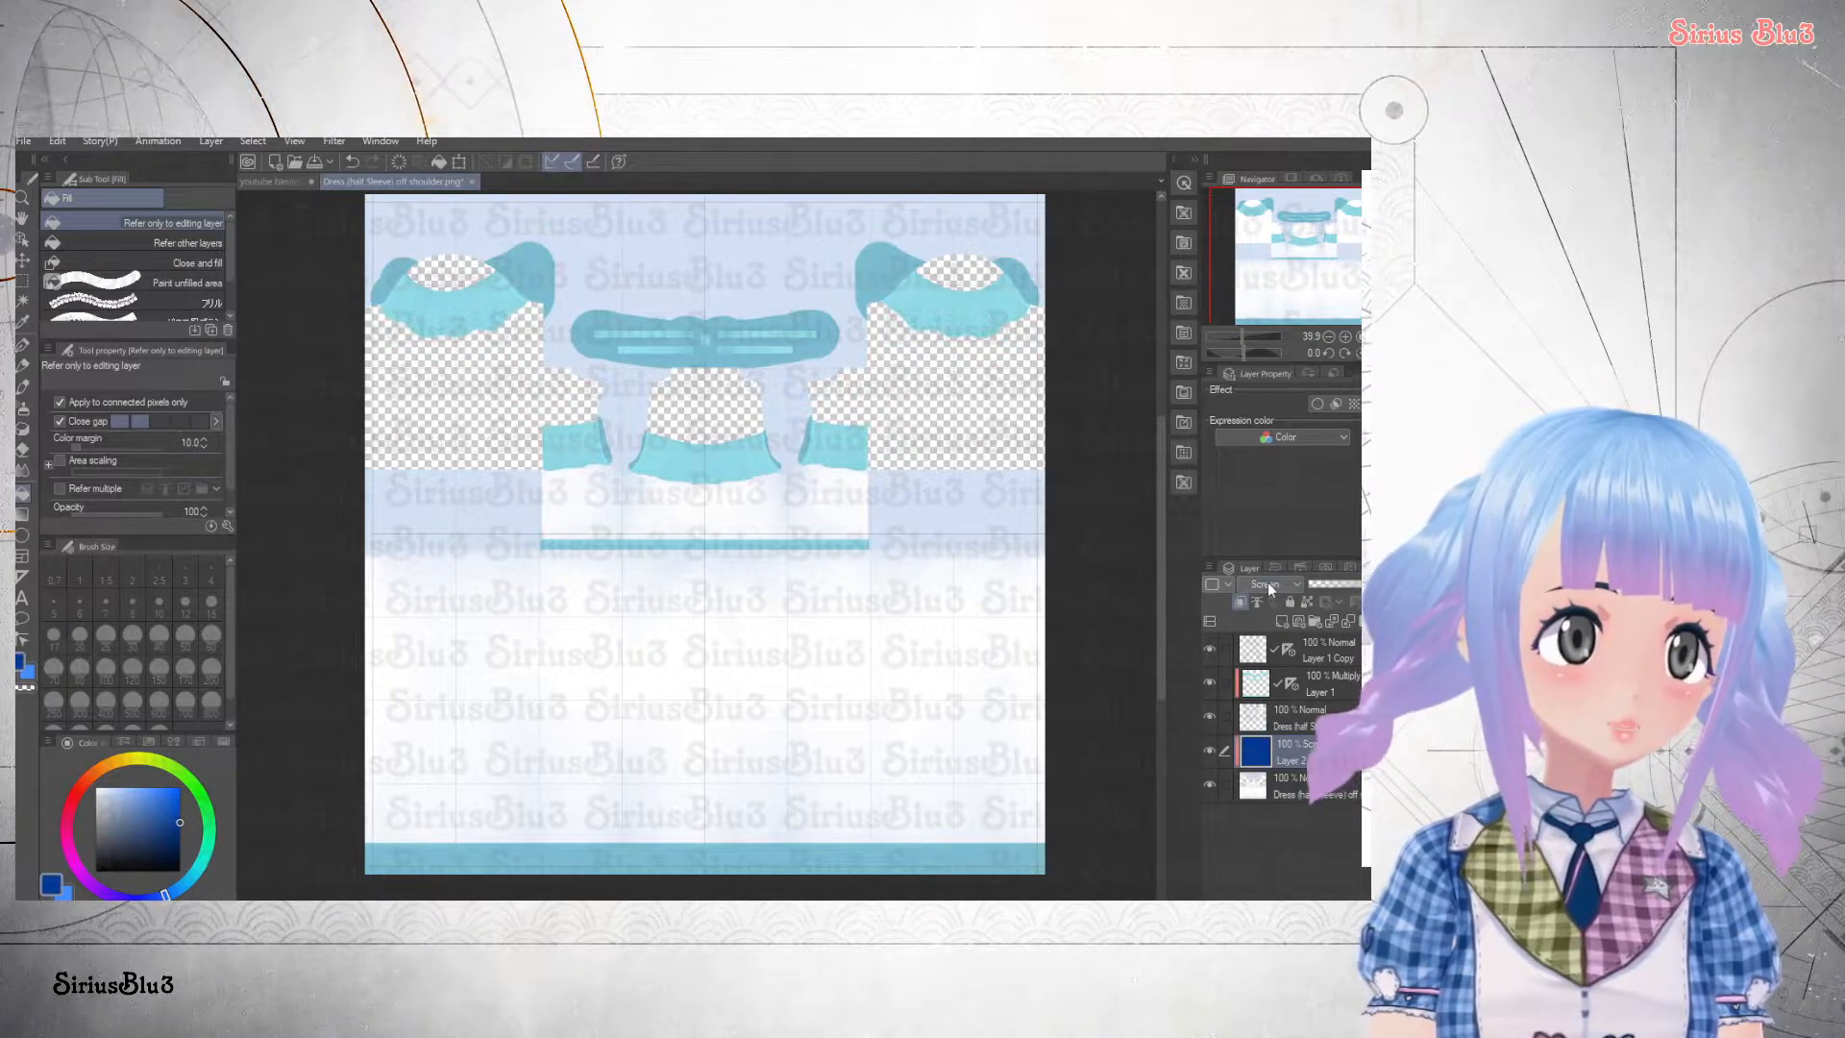
click(1260, 178)
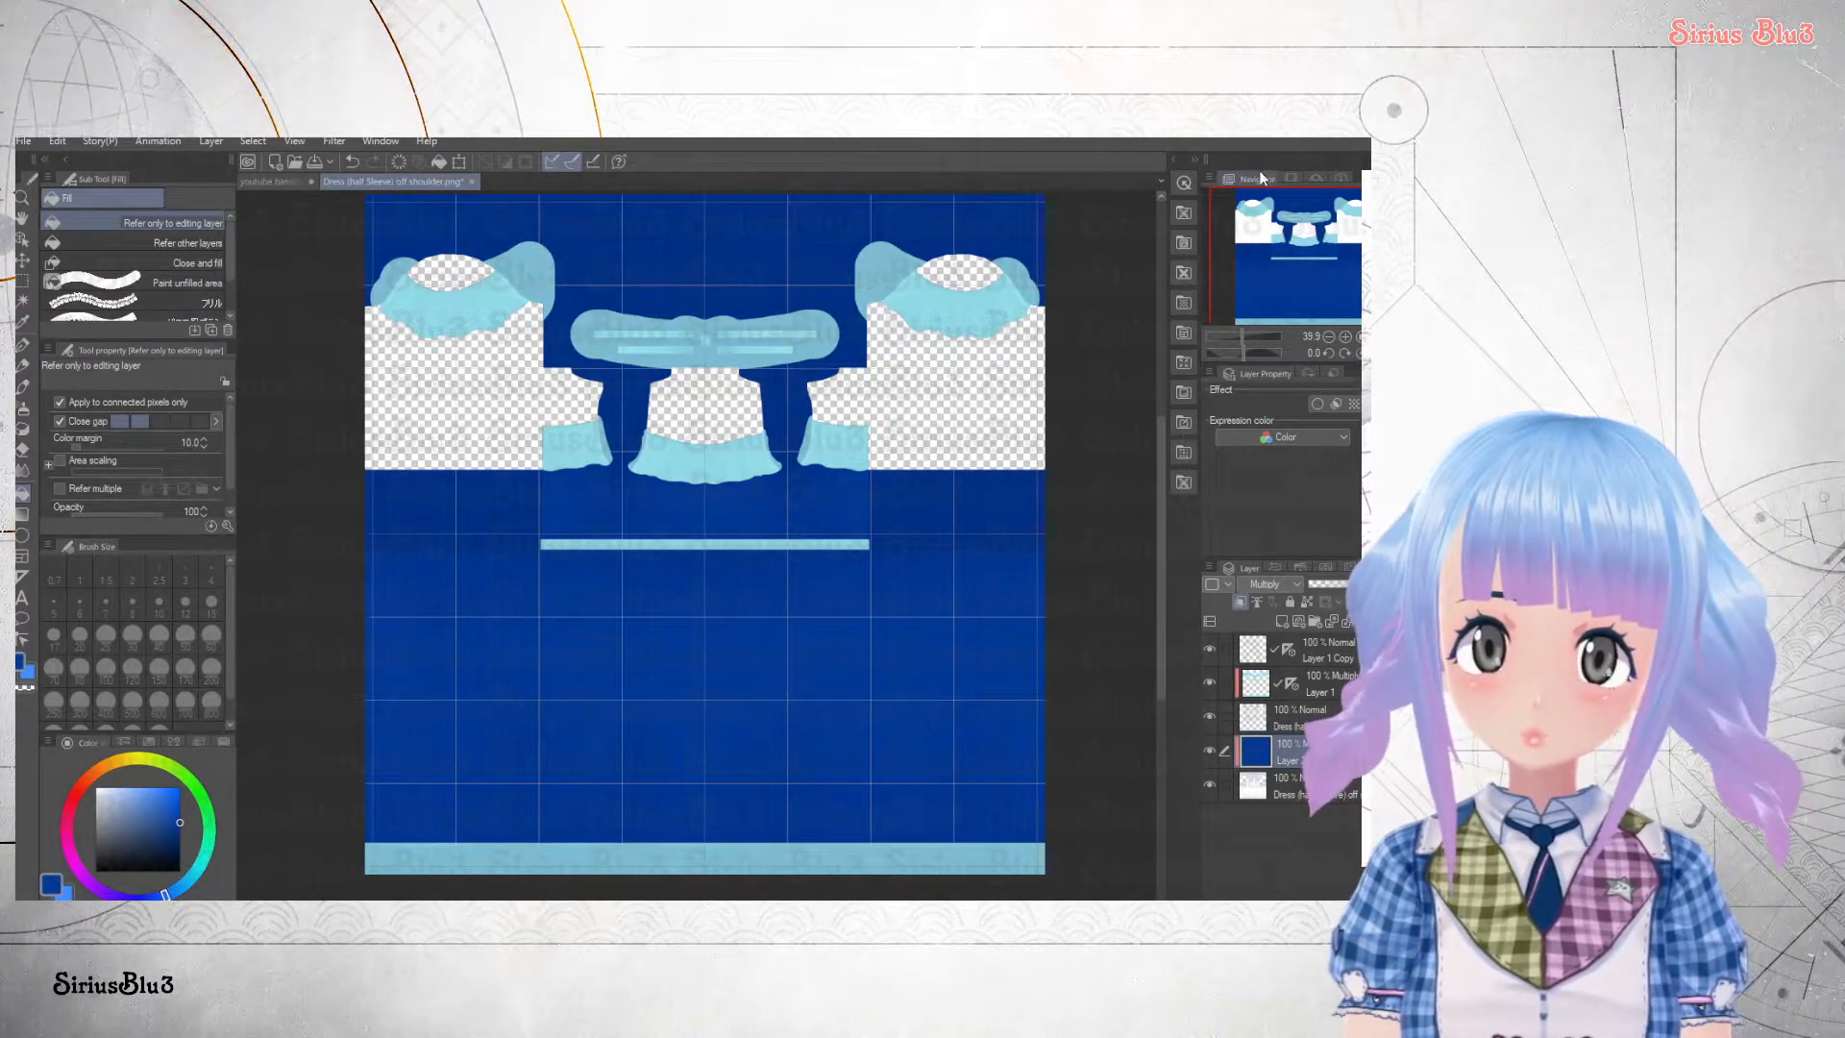
mouse_move(1331, 582)
mouse_down()
mouse_move(1312, 579)
mouse_move(1330, 579)
mouse_up()
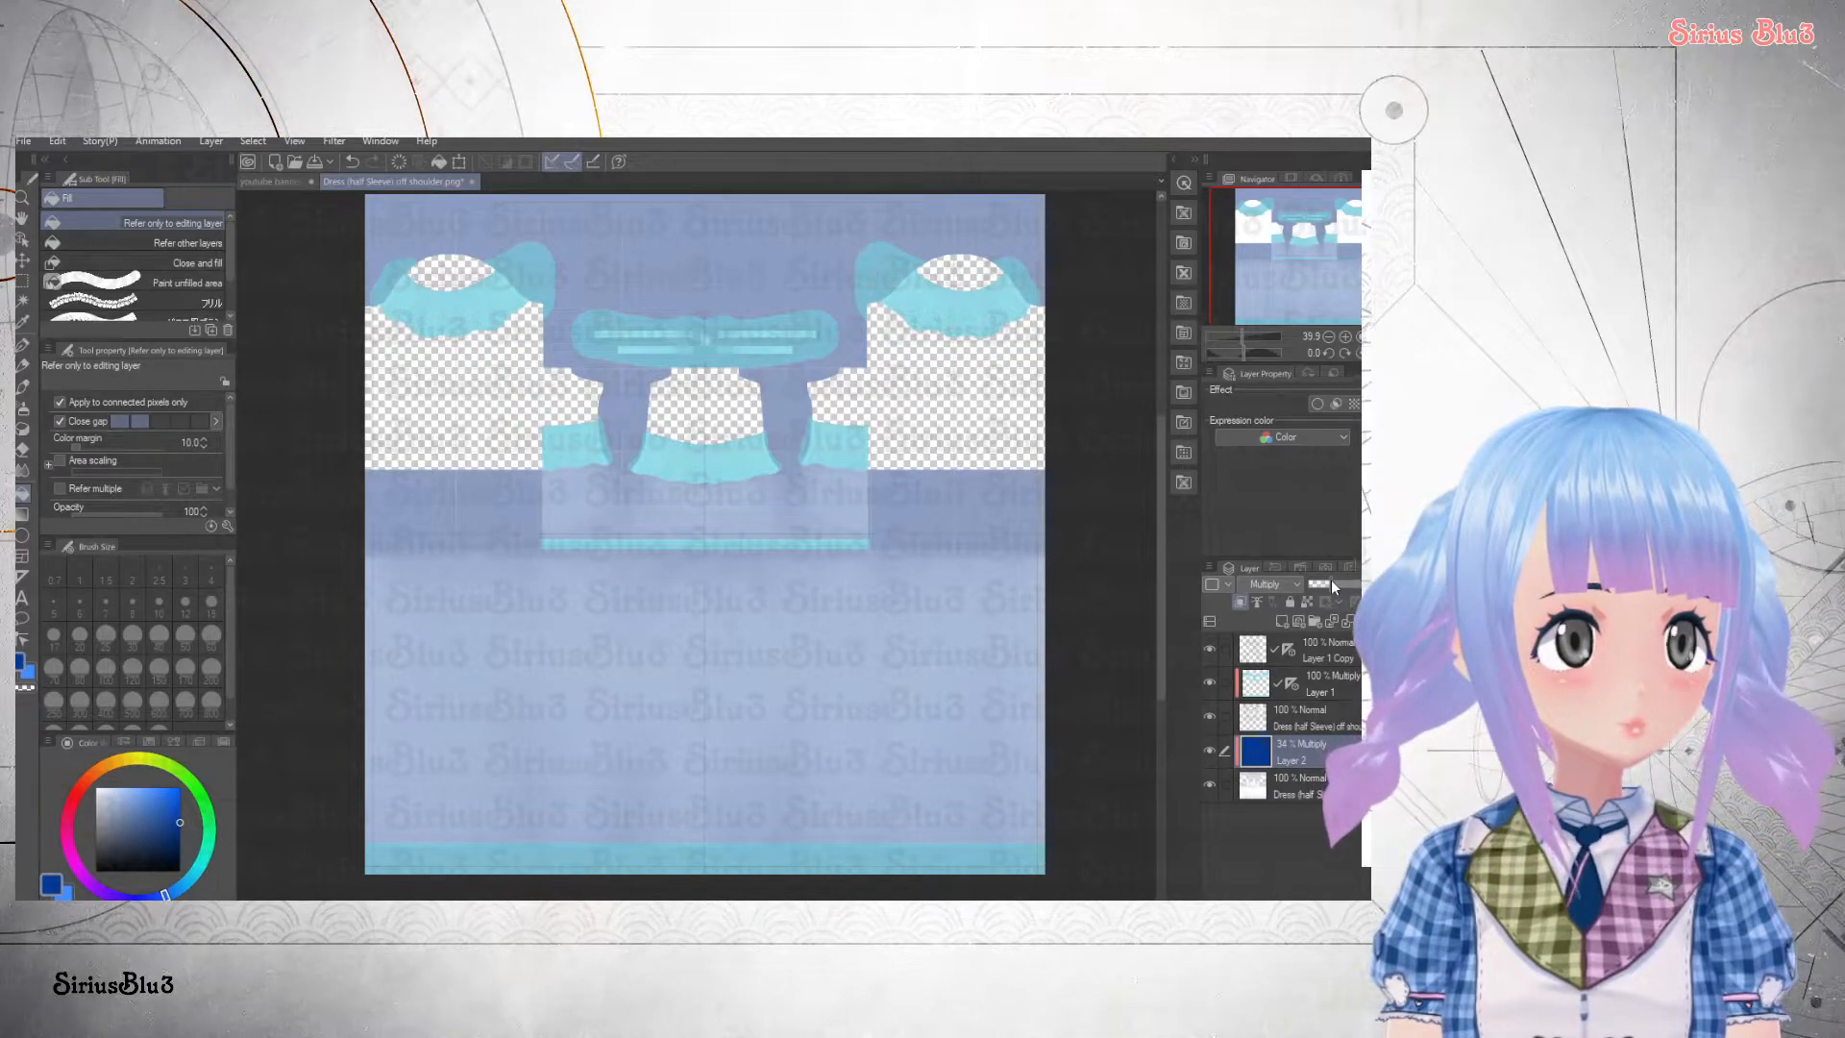
drag(1330, 579, 1214, 595)
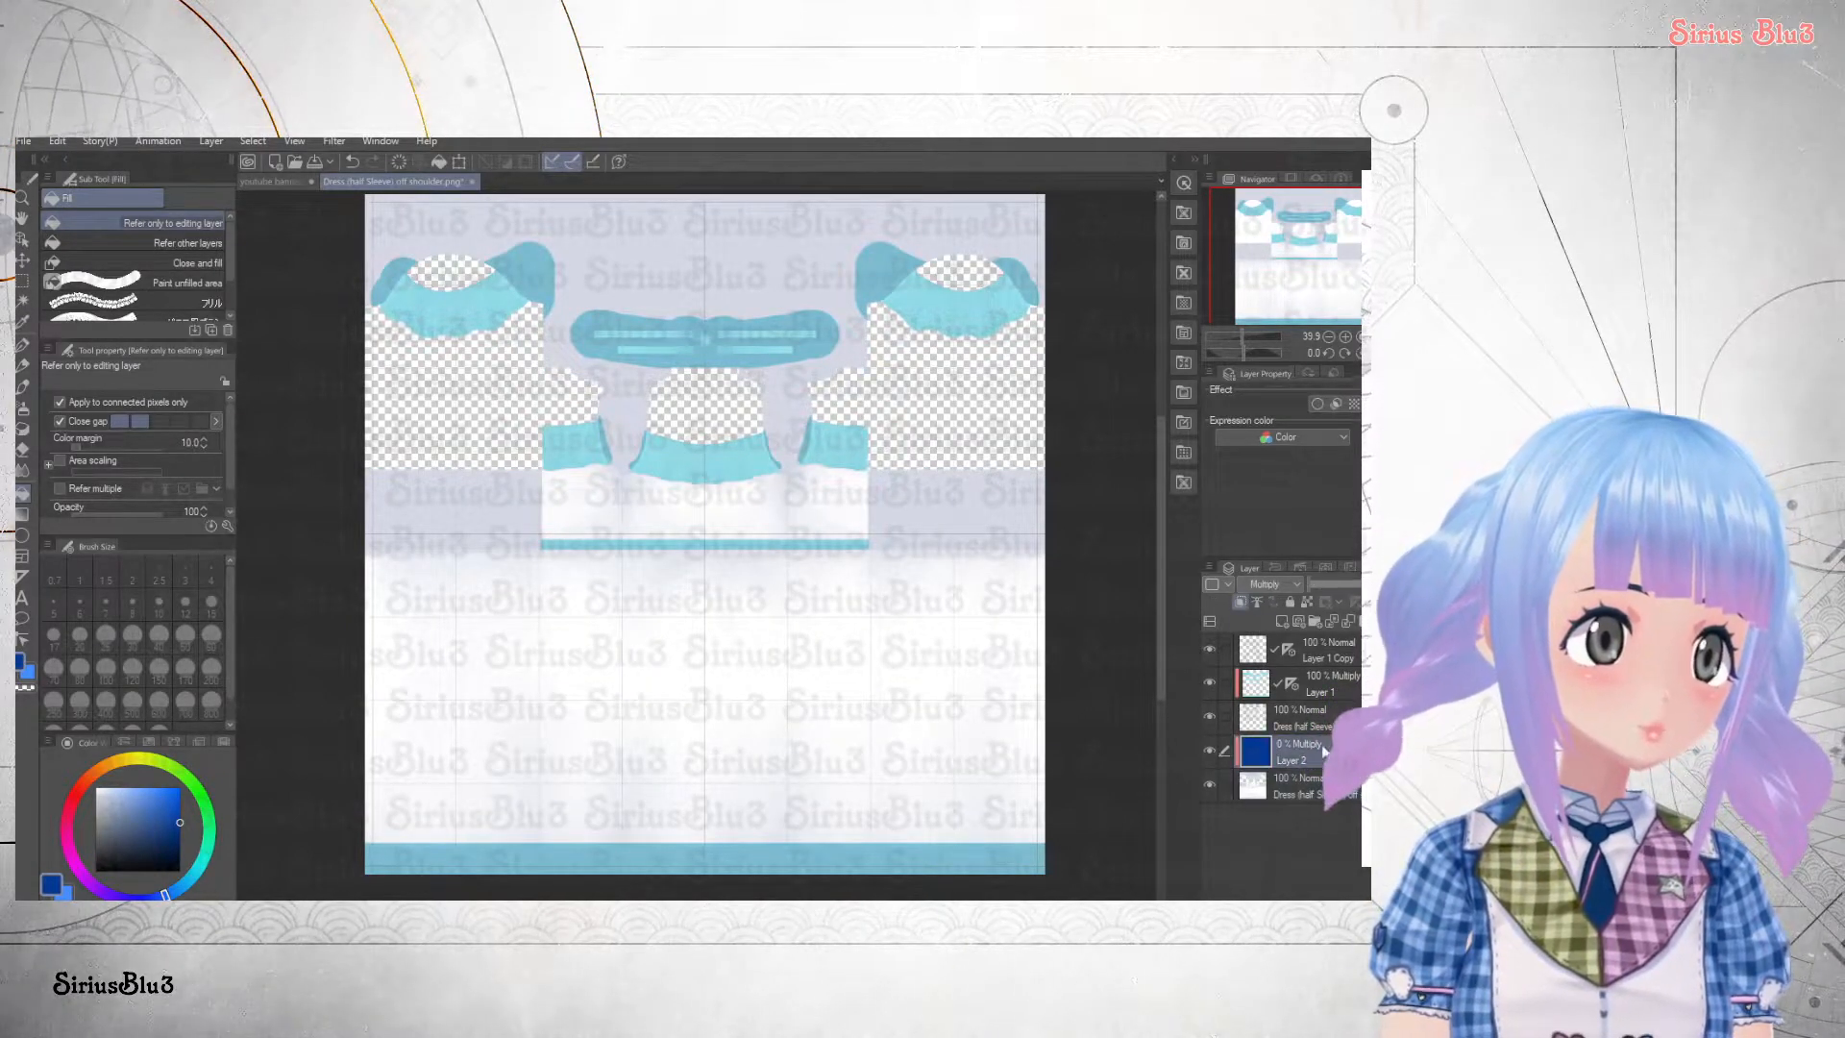
- Add a new layer above Layer 2 clipped to the layer below, then restore Layer 2 to 100% opacity and hide it
click(1281, 623)
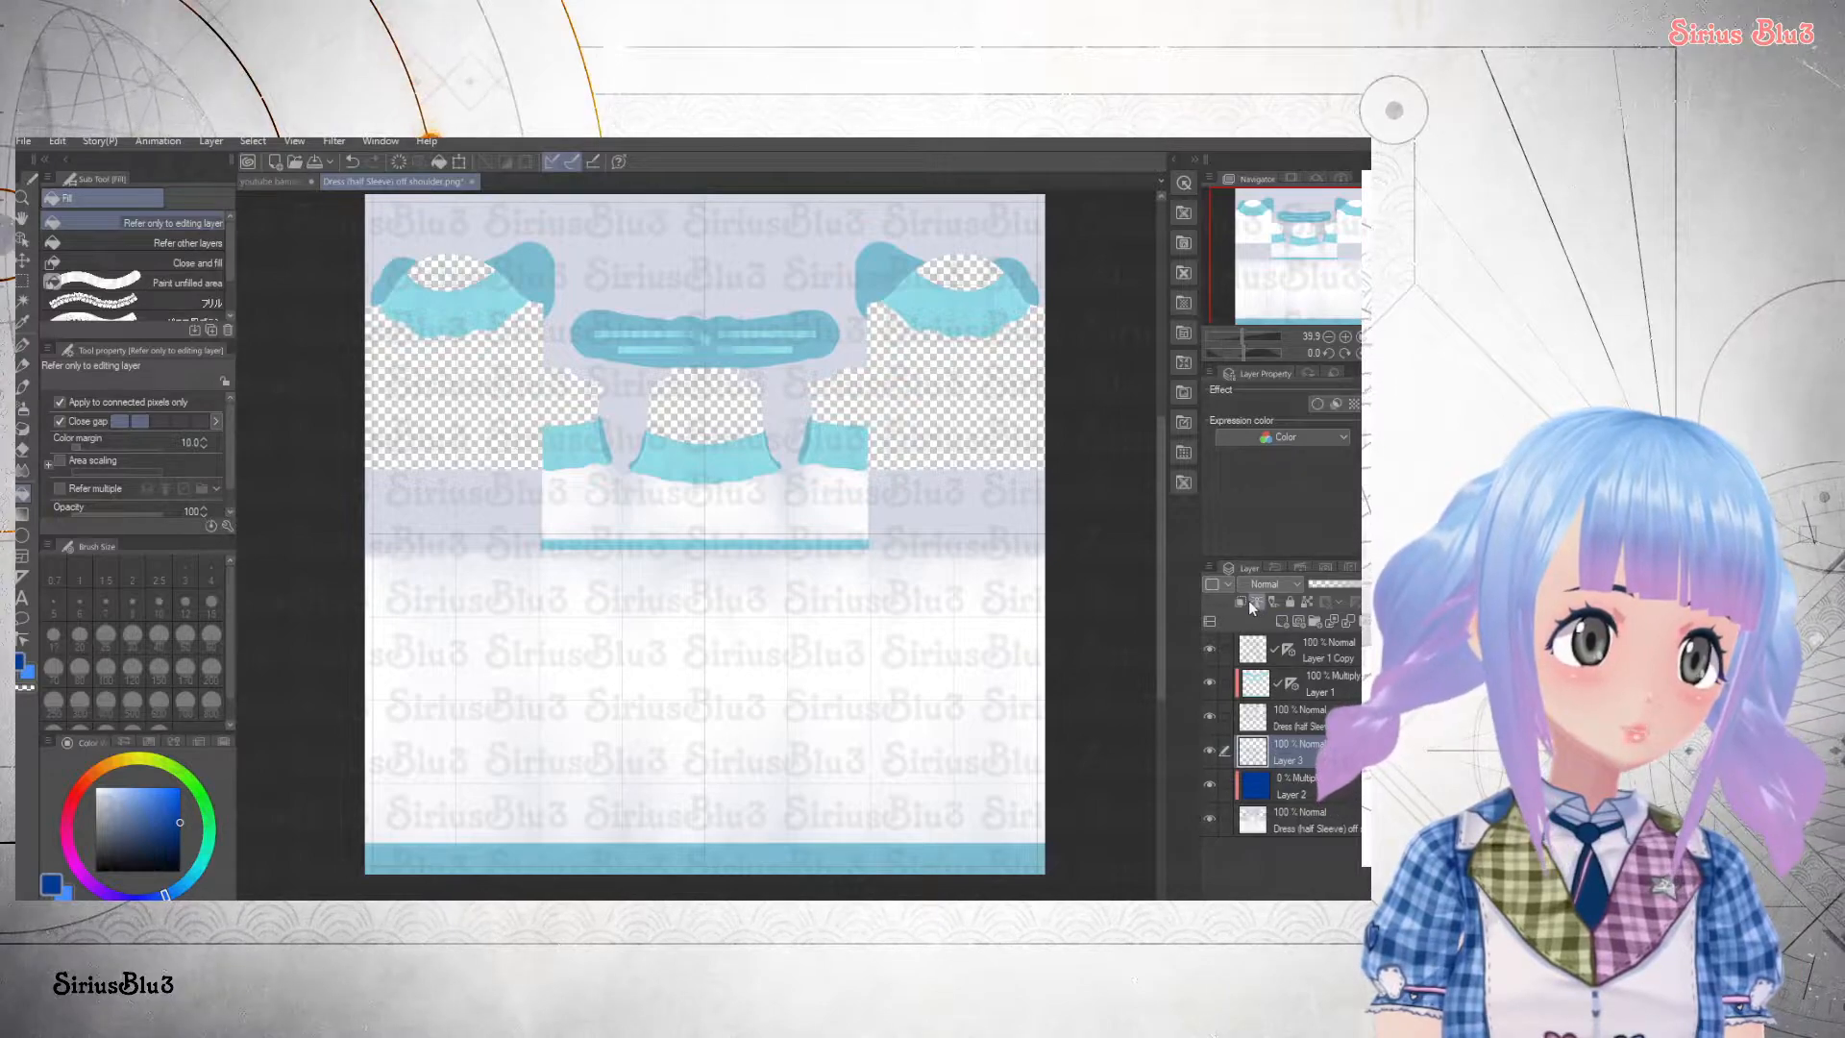
click(1249, 602)
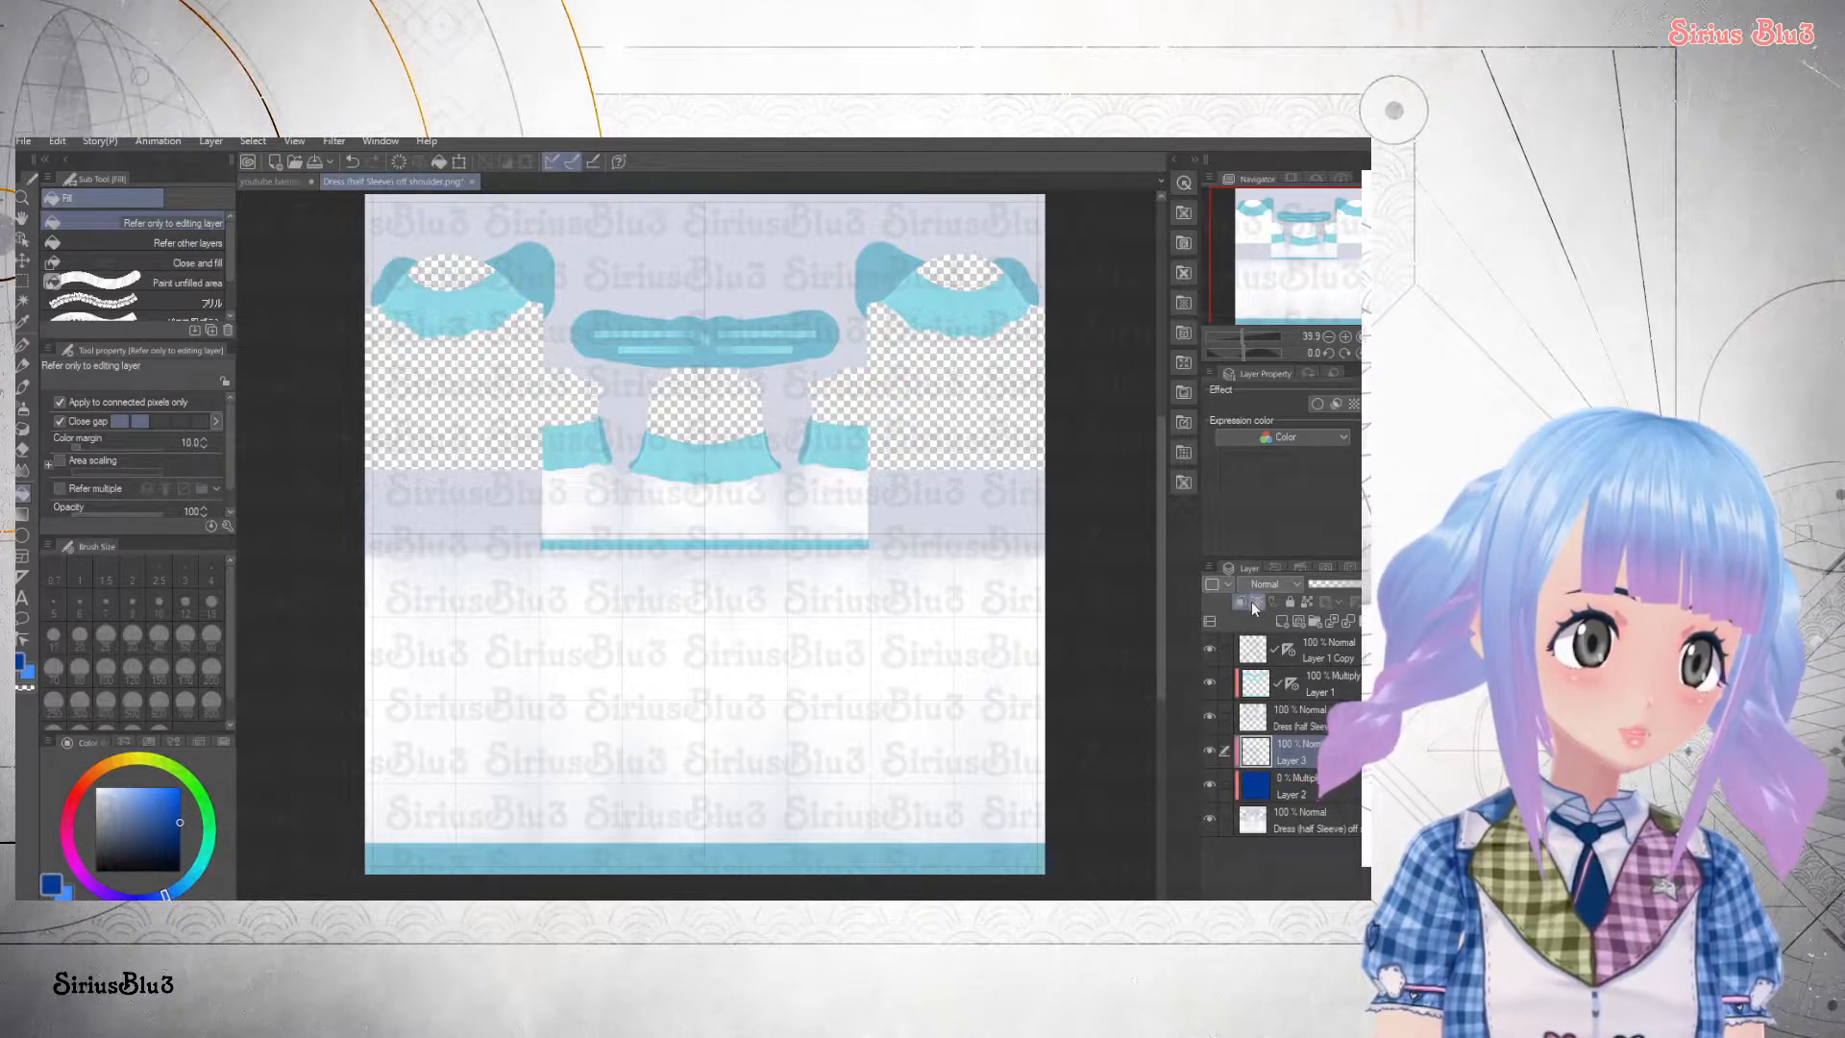
click(1293, 786)
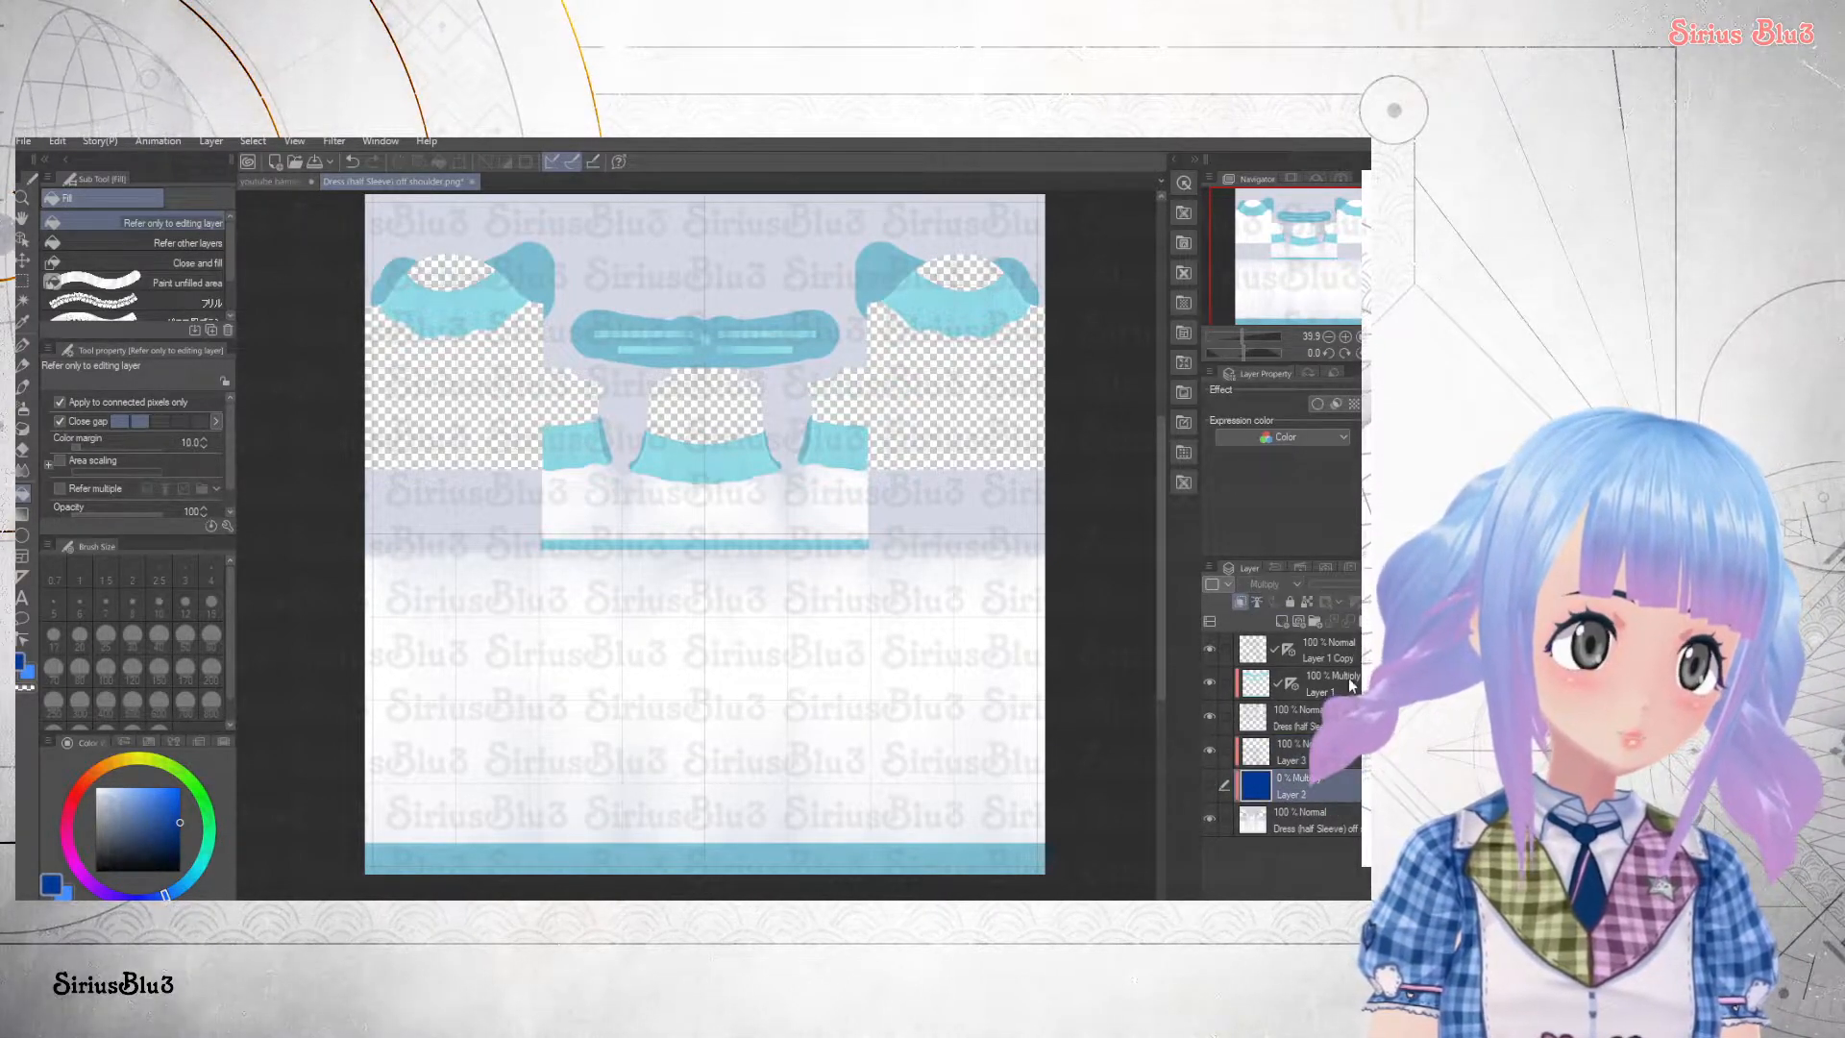
click(1210, 785)
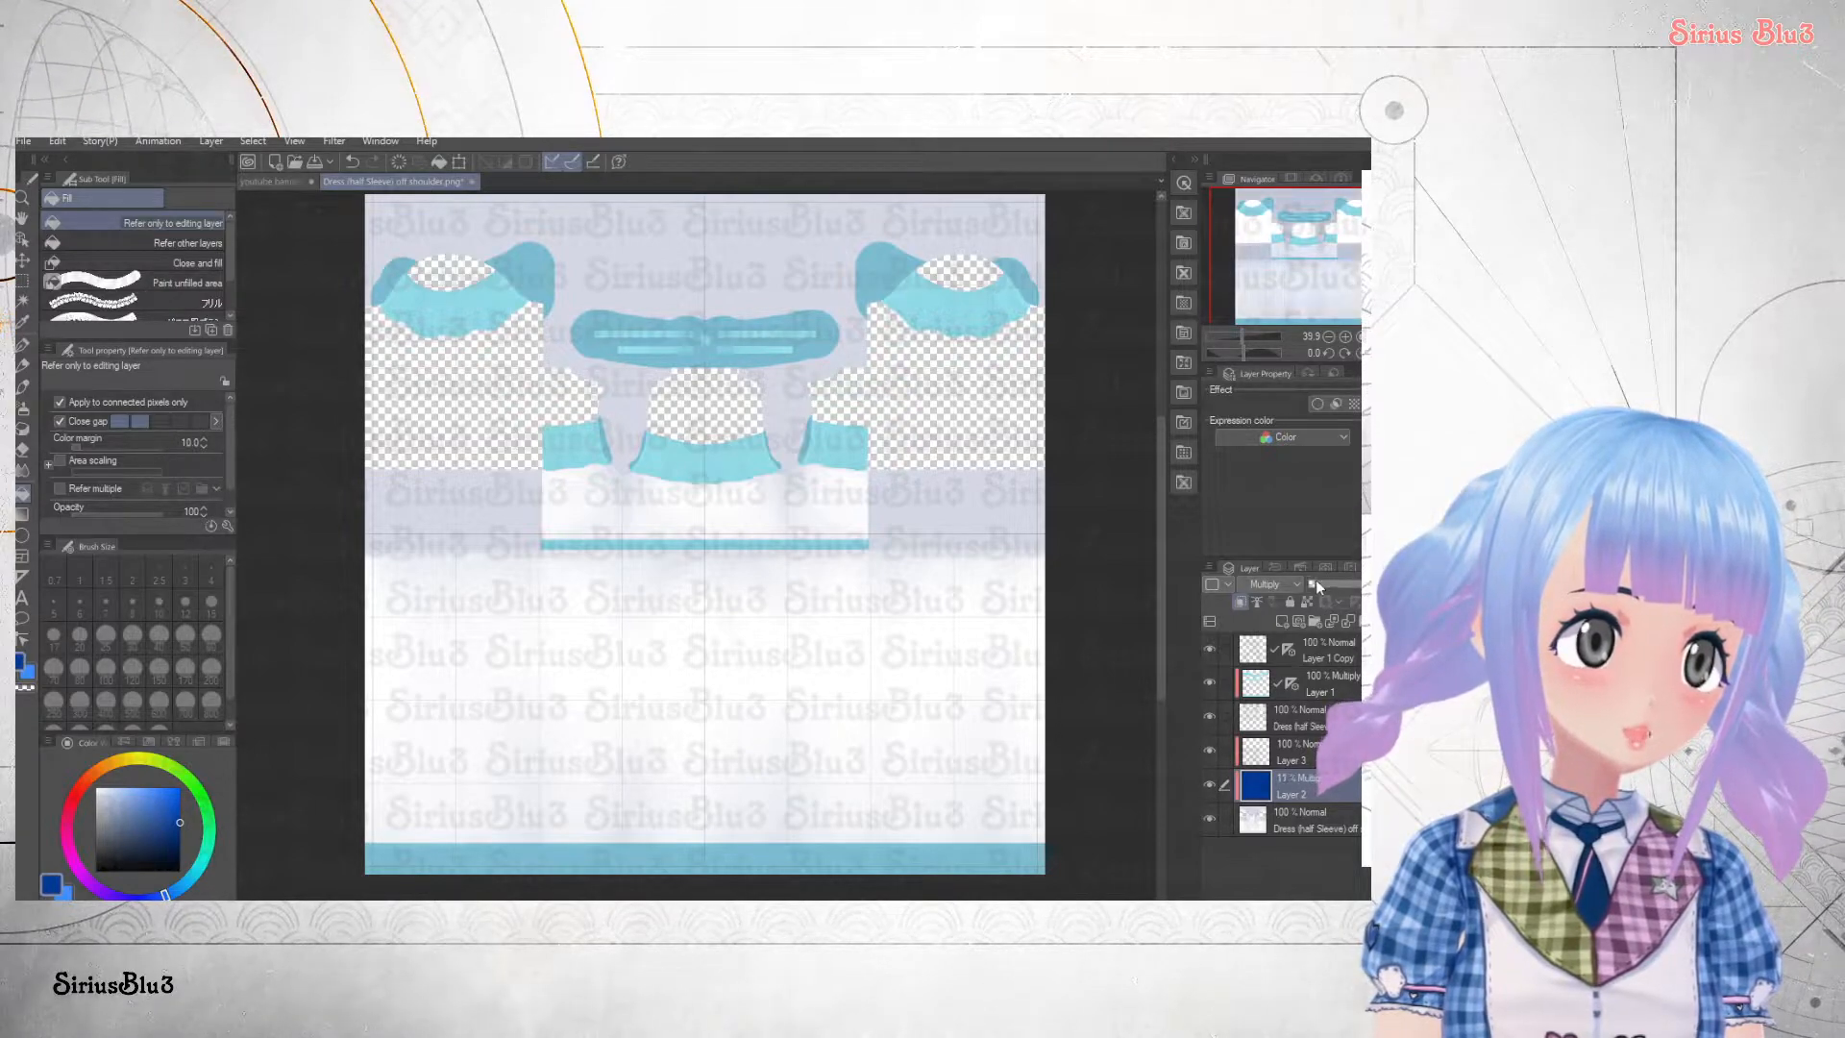
drag(1317, 583, 1384, 584)
click(1208, 786)
click(1297, 746)
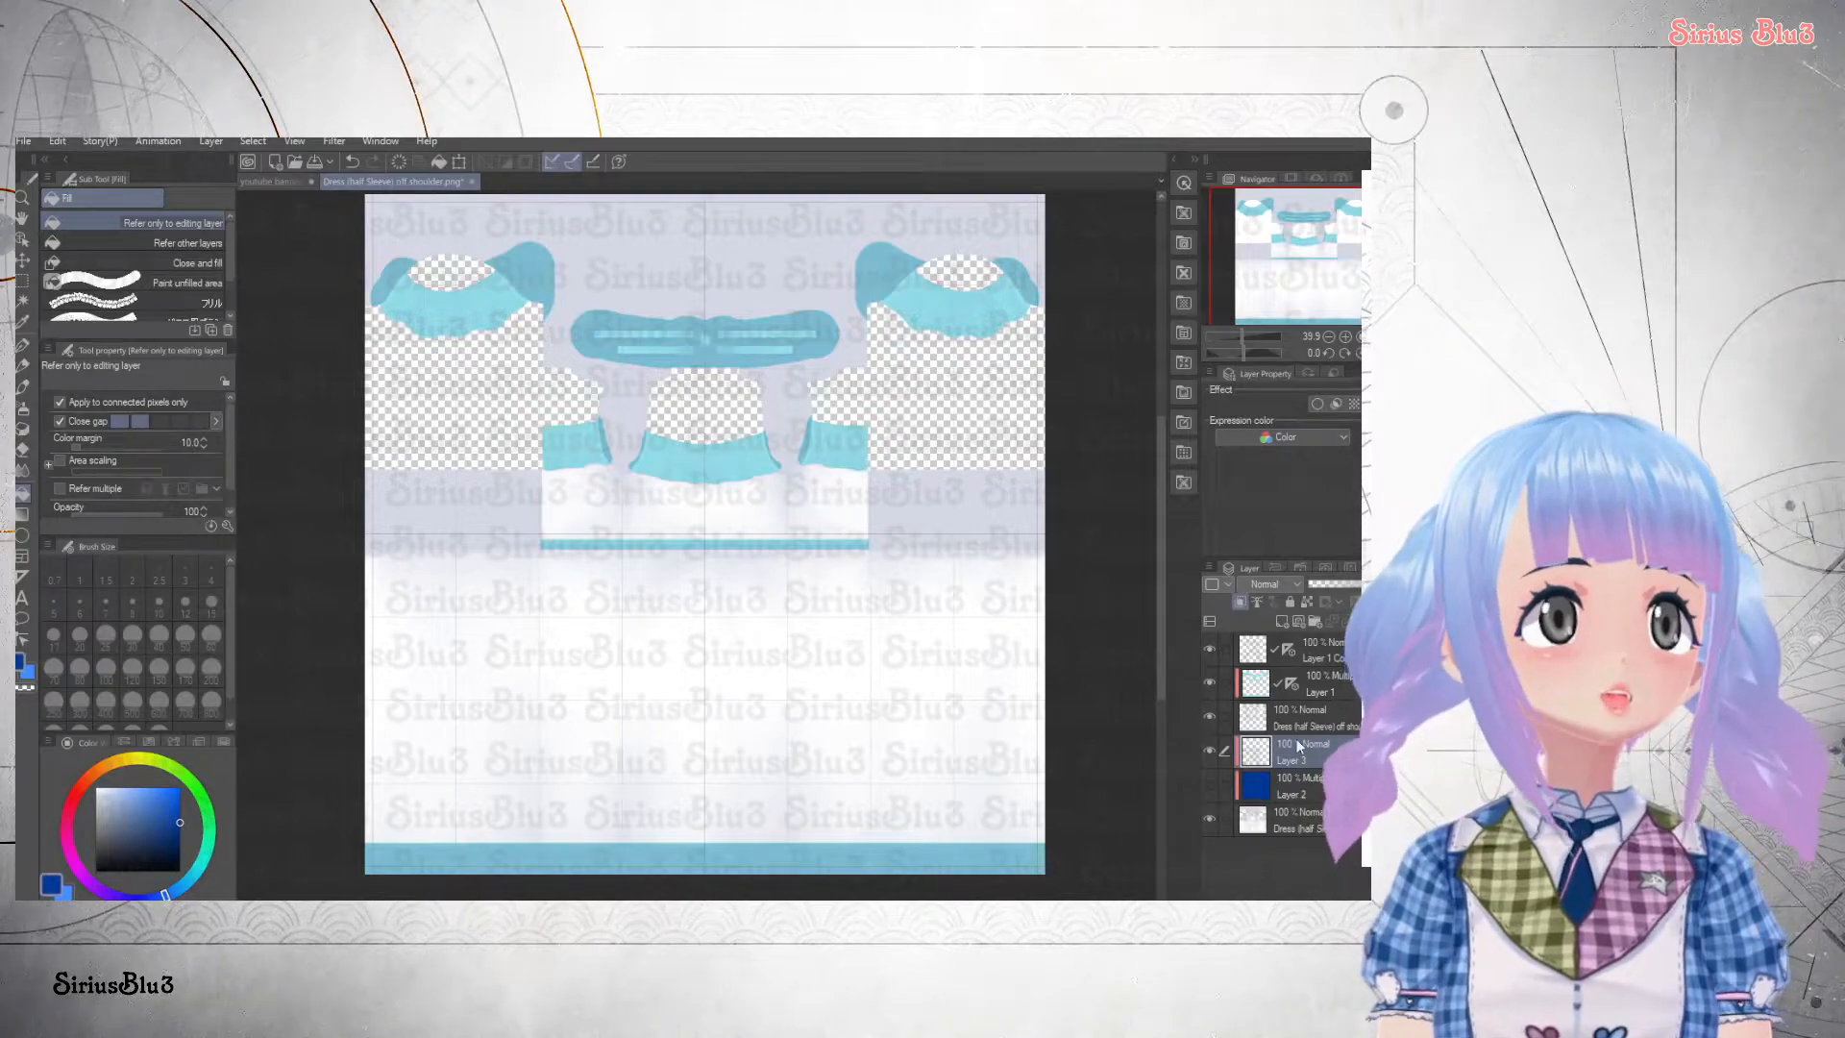
- Browse the color pattern materials and place the Argyle_transparent pattern on the canvas
click(1184, 483)
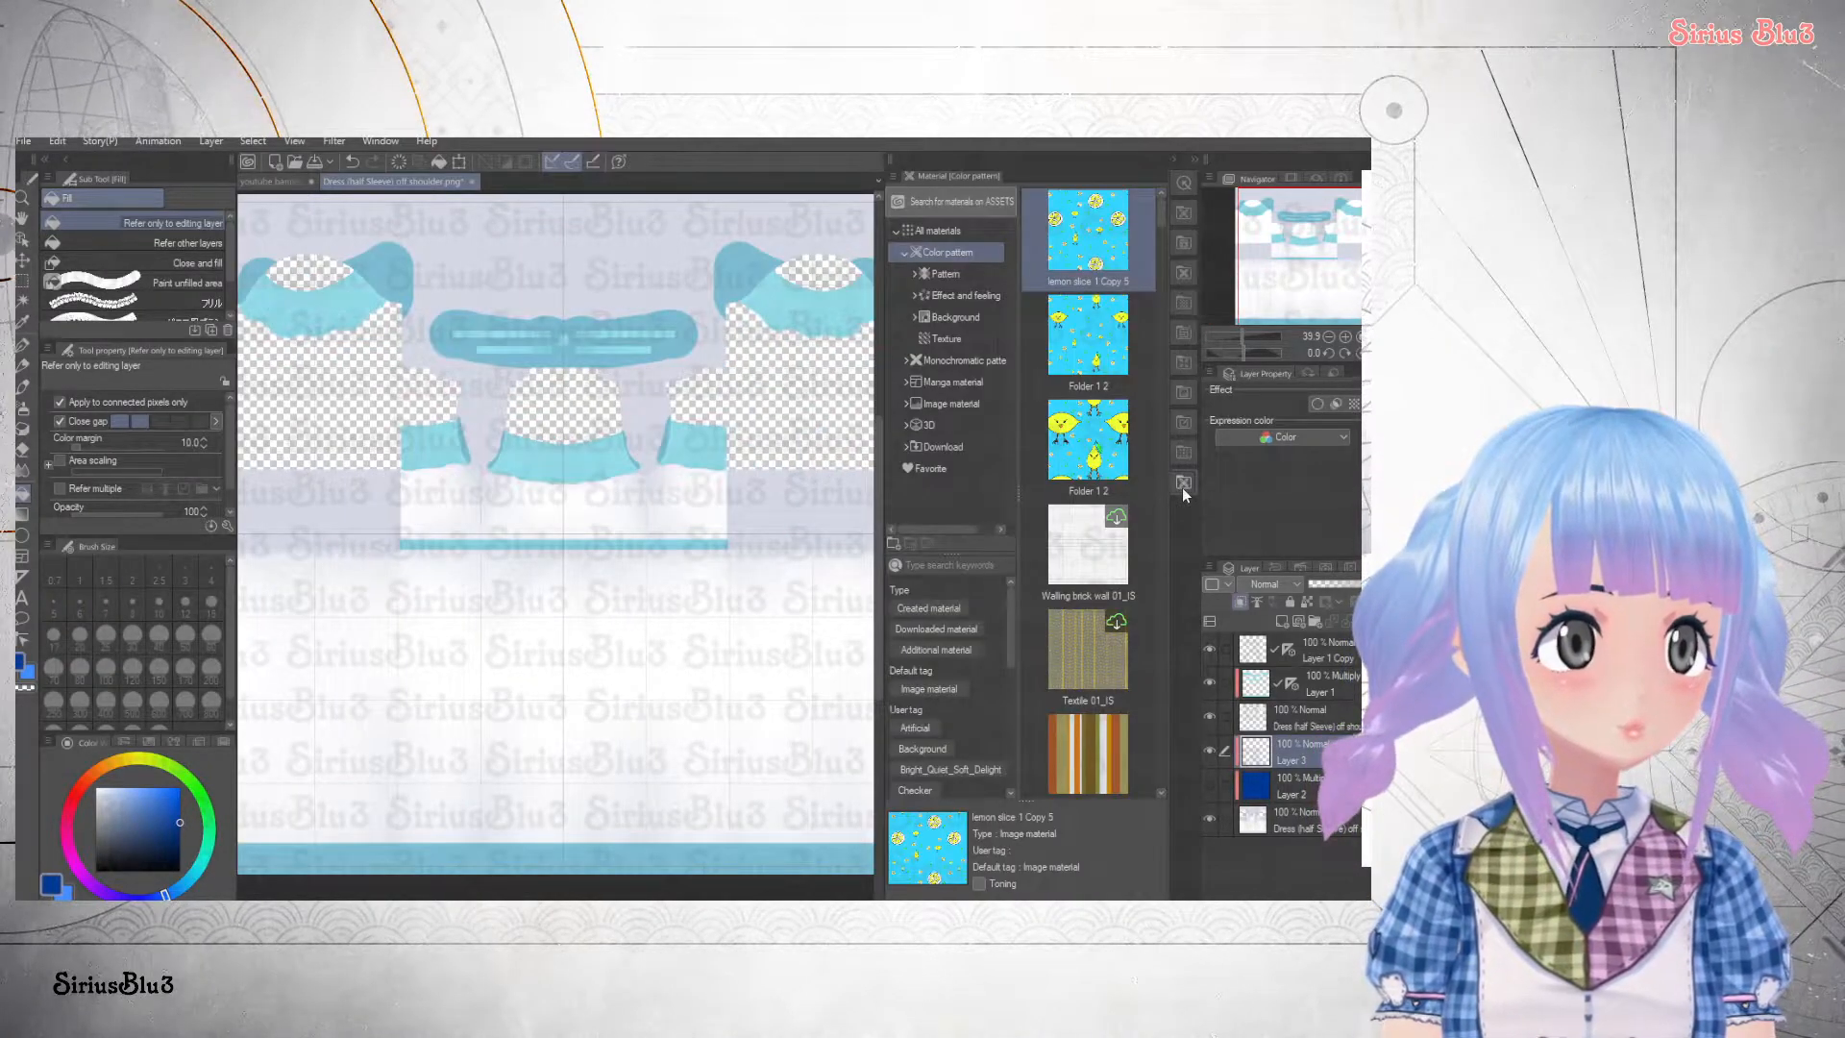
click(1113, 512)
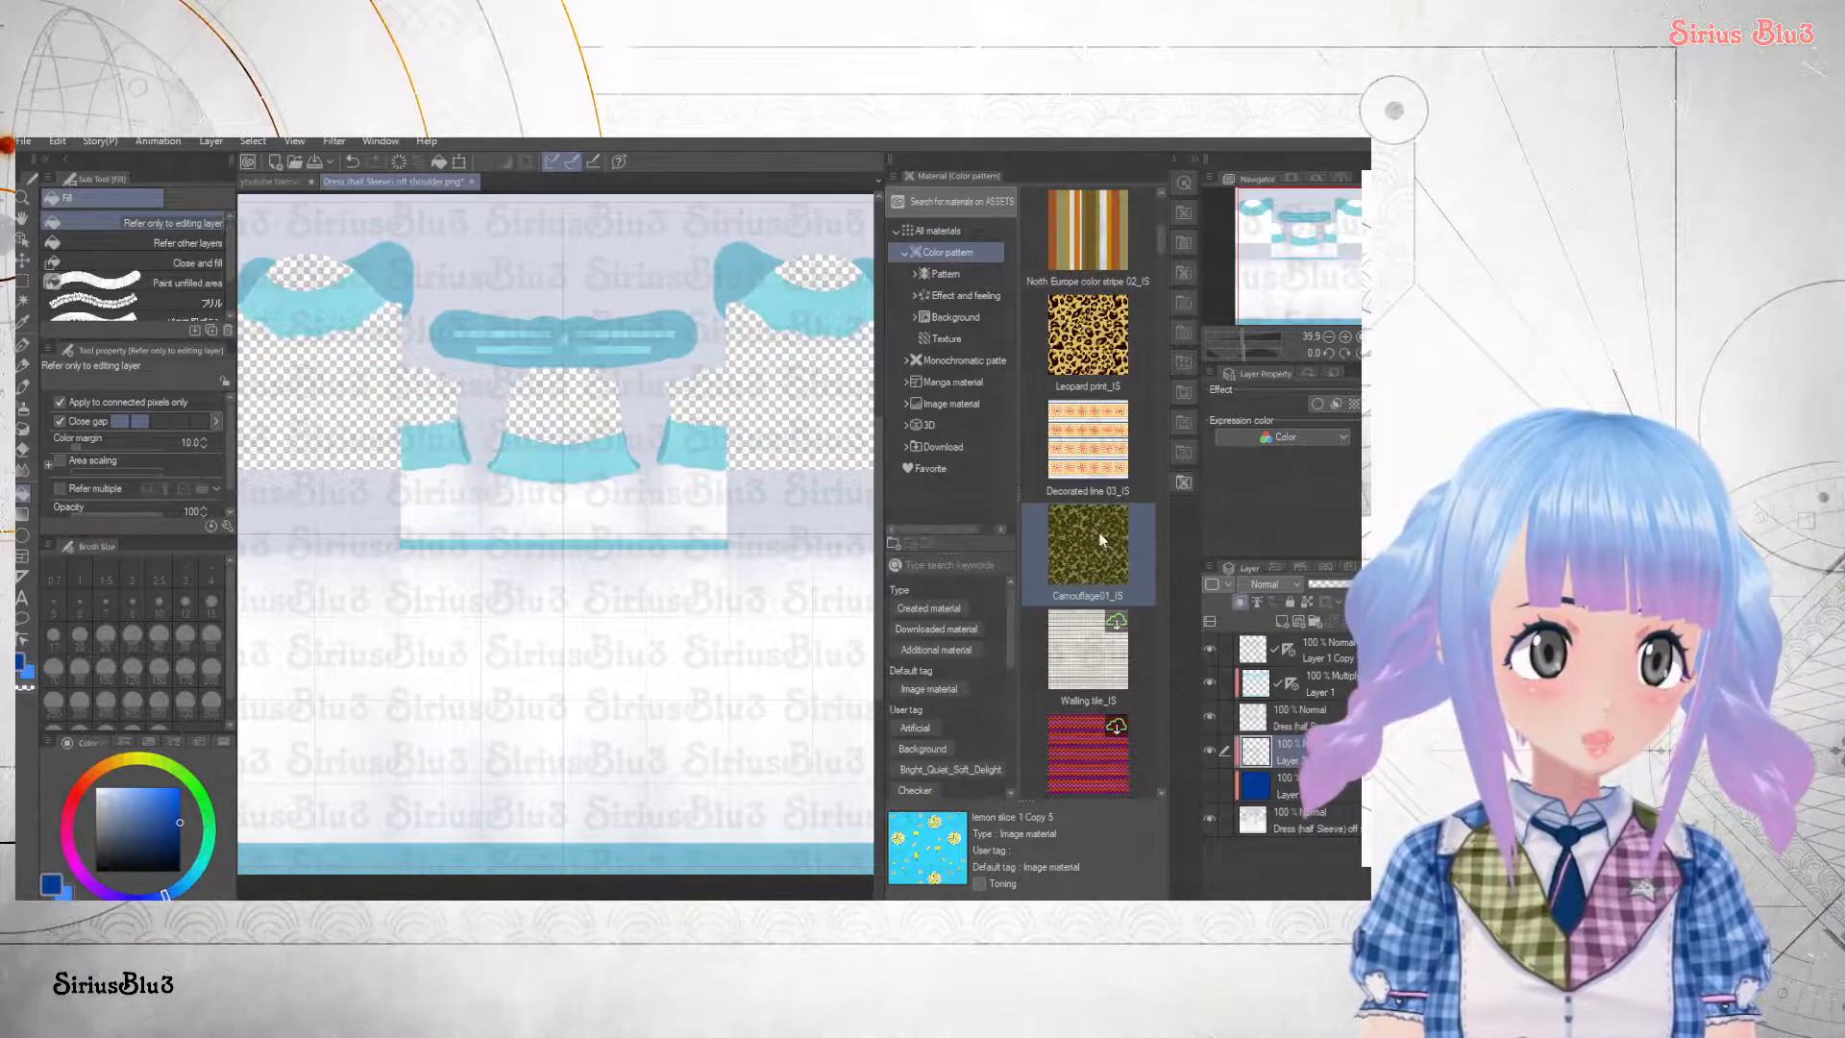
scroll(1102, 540, down, 3)
scroll(1102, 540, down, 2)
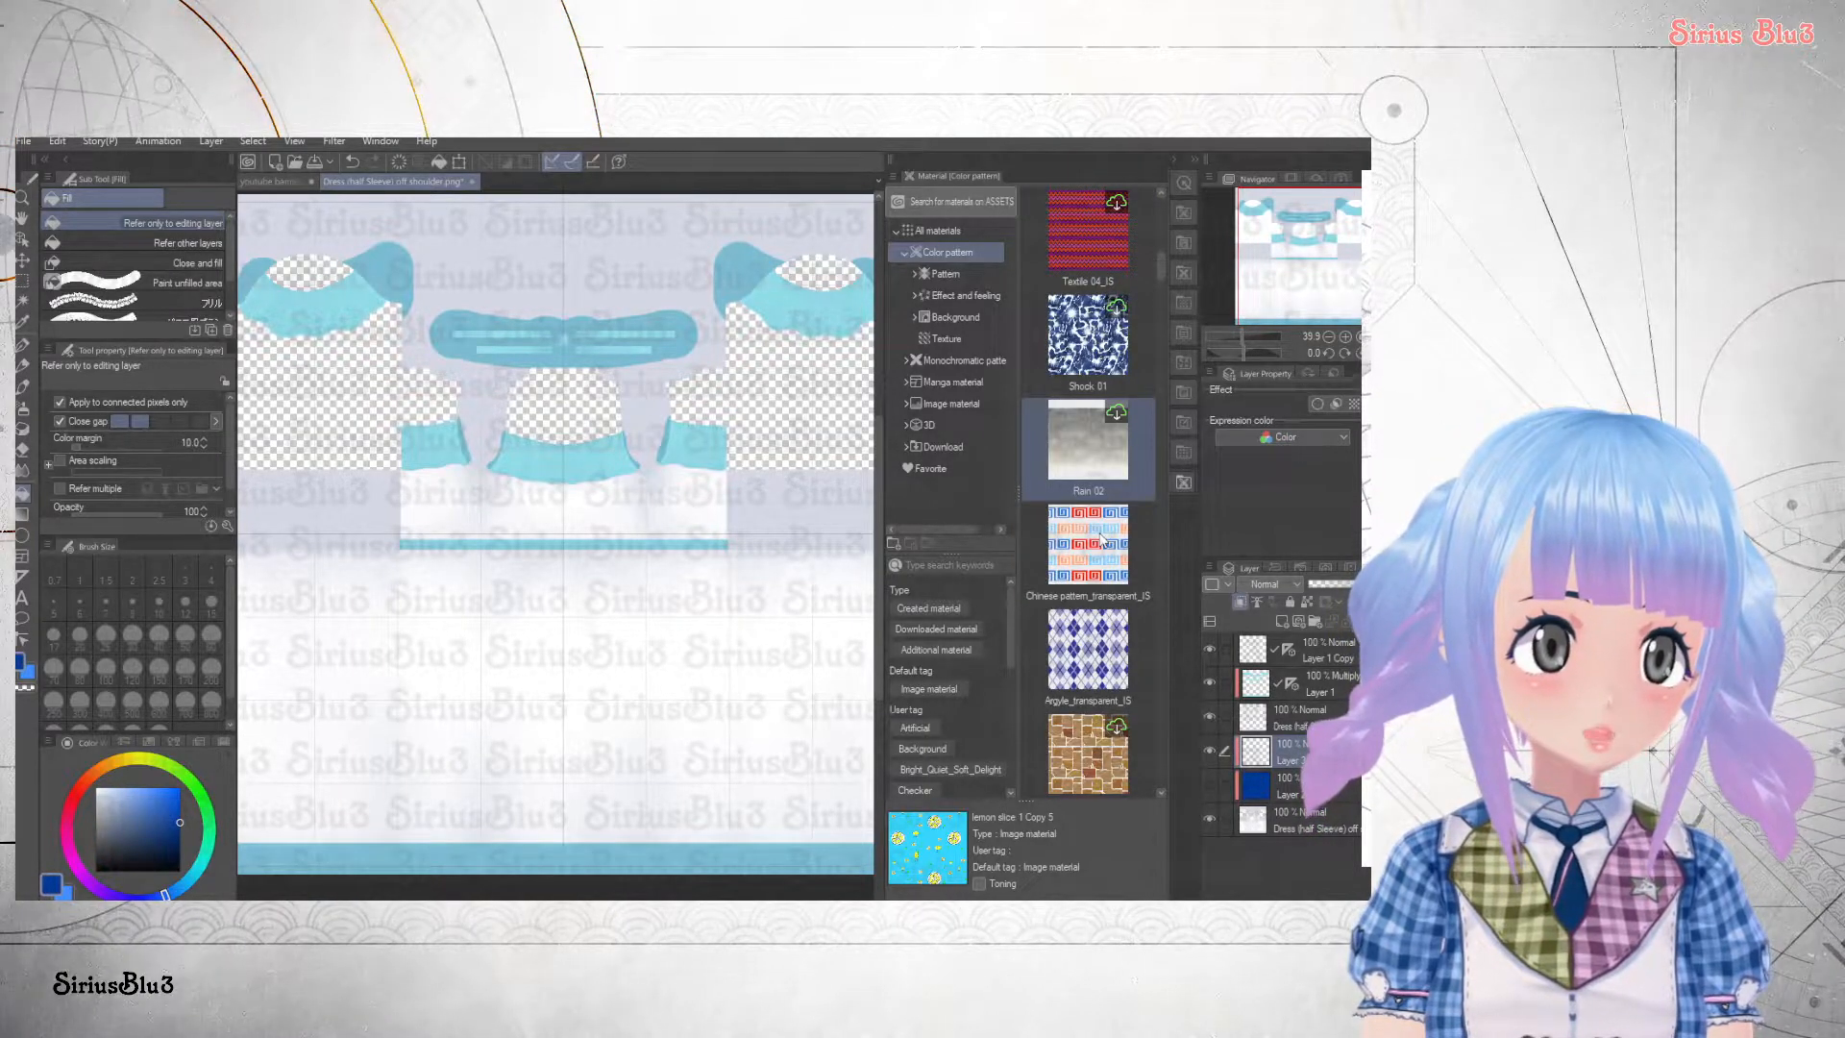
click(1076, 658)
drag(1077, 651, 654, 509)
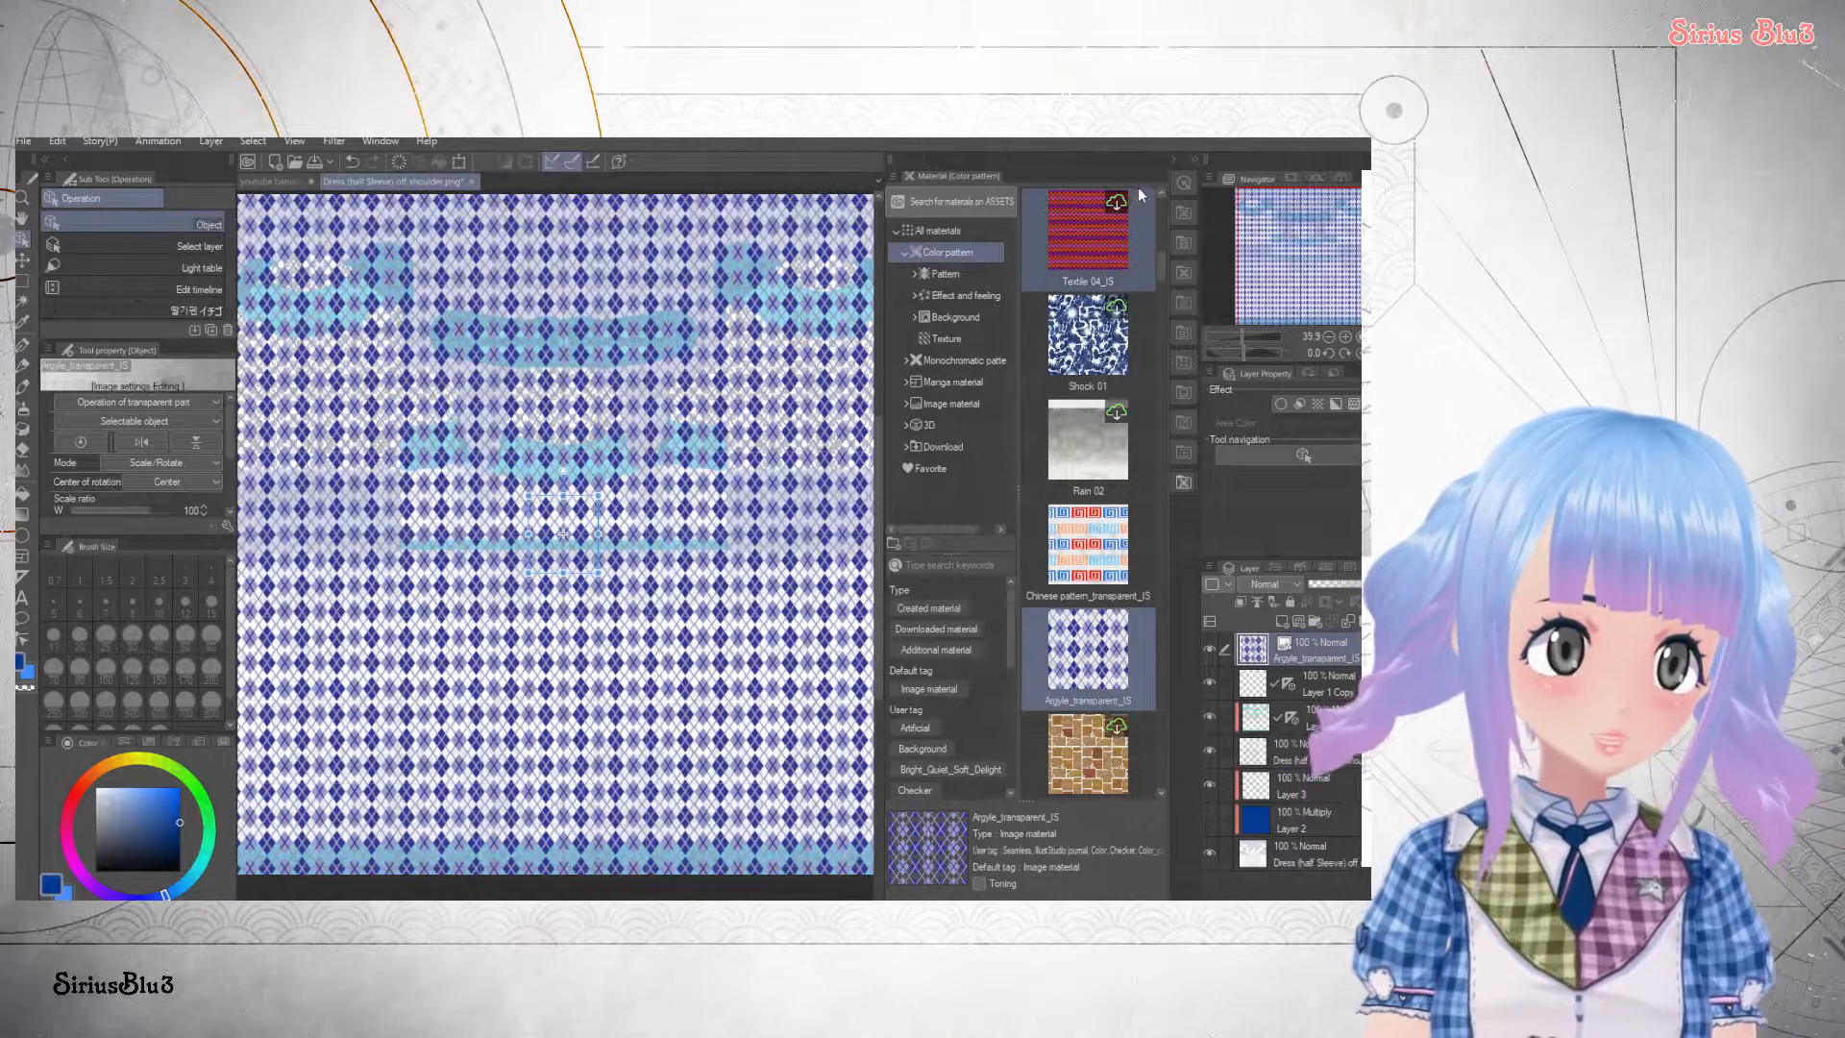
- Close the material browser and scale the argyle pattern down to about 64%
click(1173, 158)
scroll(911, 514, down, 3)
scroll(911, 514, down, 1)
scroll(907, 510, up, 3)
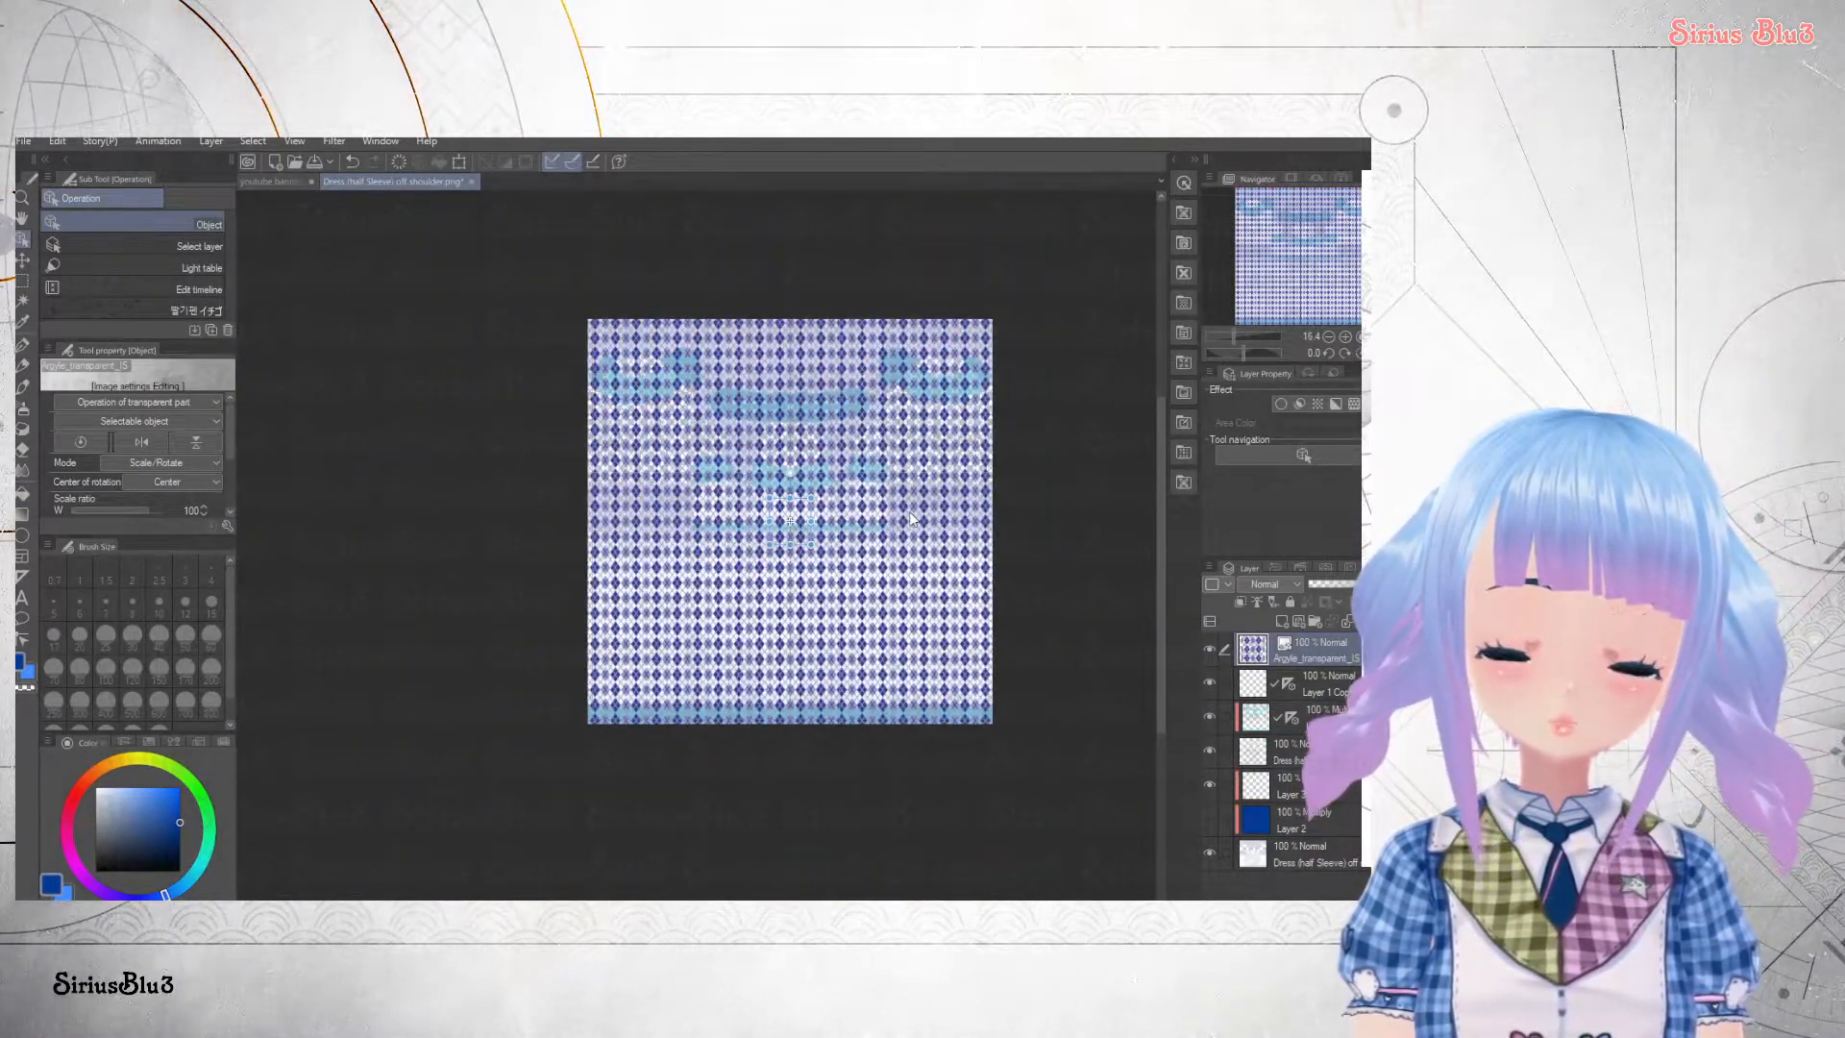
scroll(909, 511, down, 3)
scroll(871, 520, up, 4)
drag(837, 479, 814, 502)
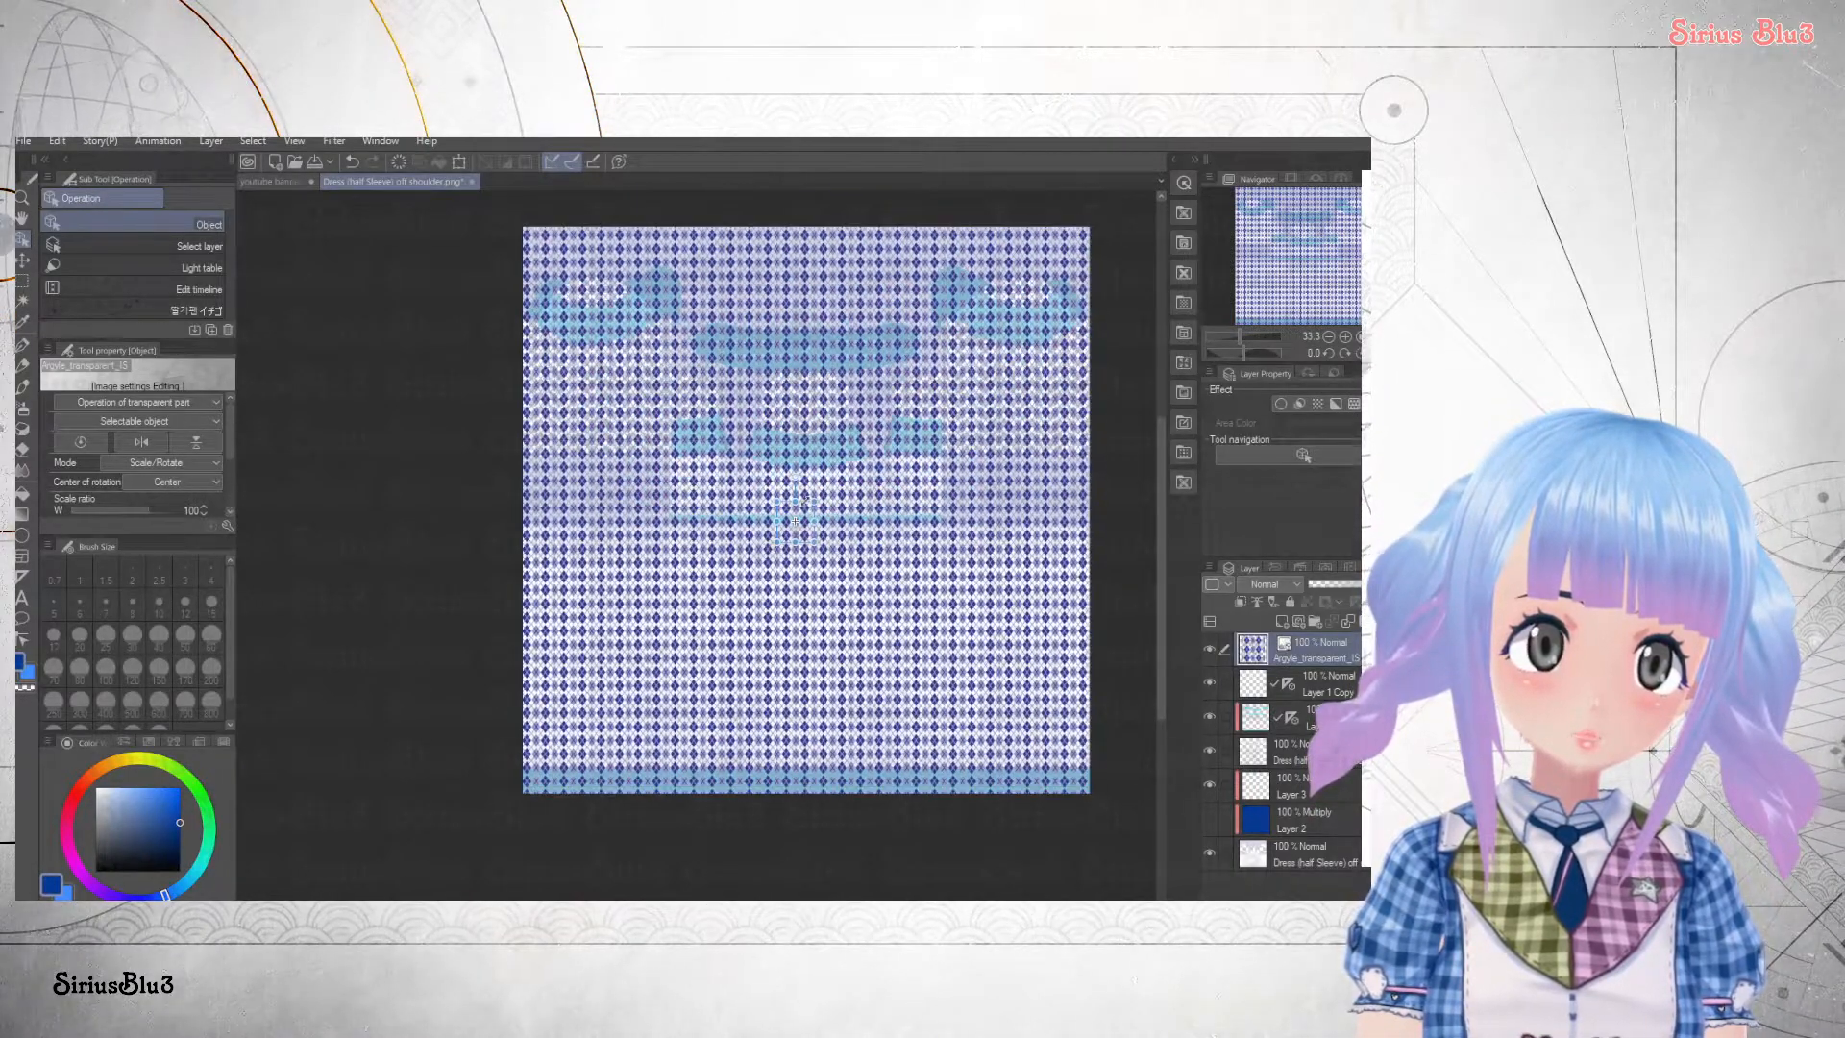
scroll(875, 620, up, 4)
scroll(876, 620, down, 2)
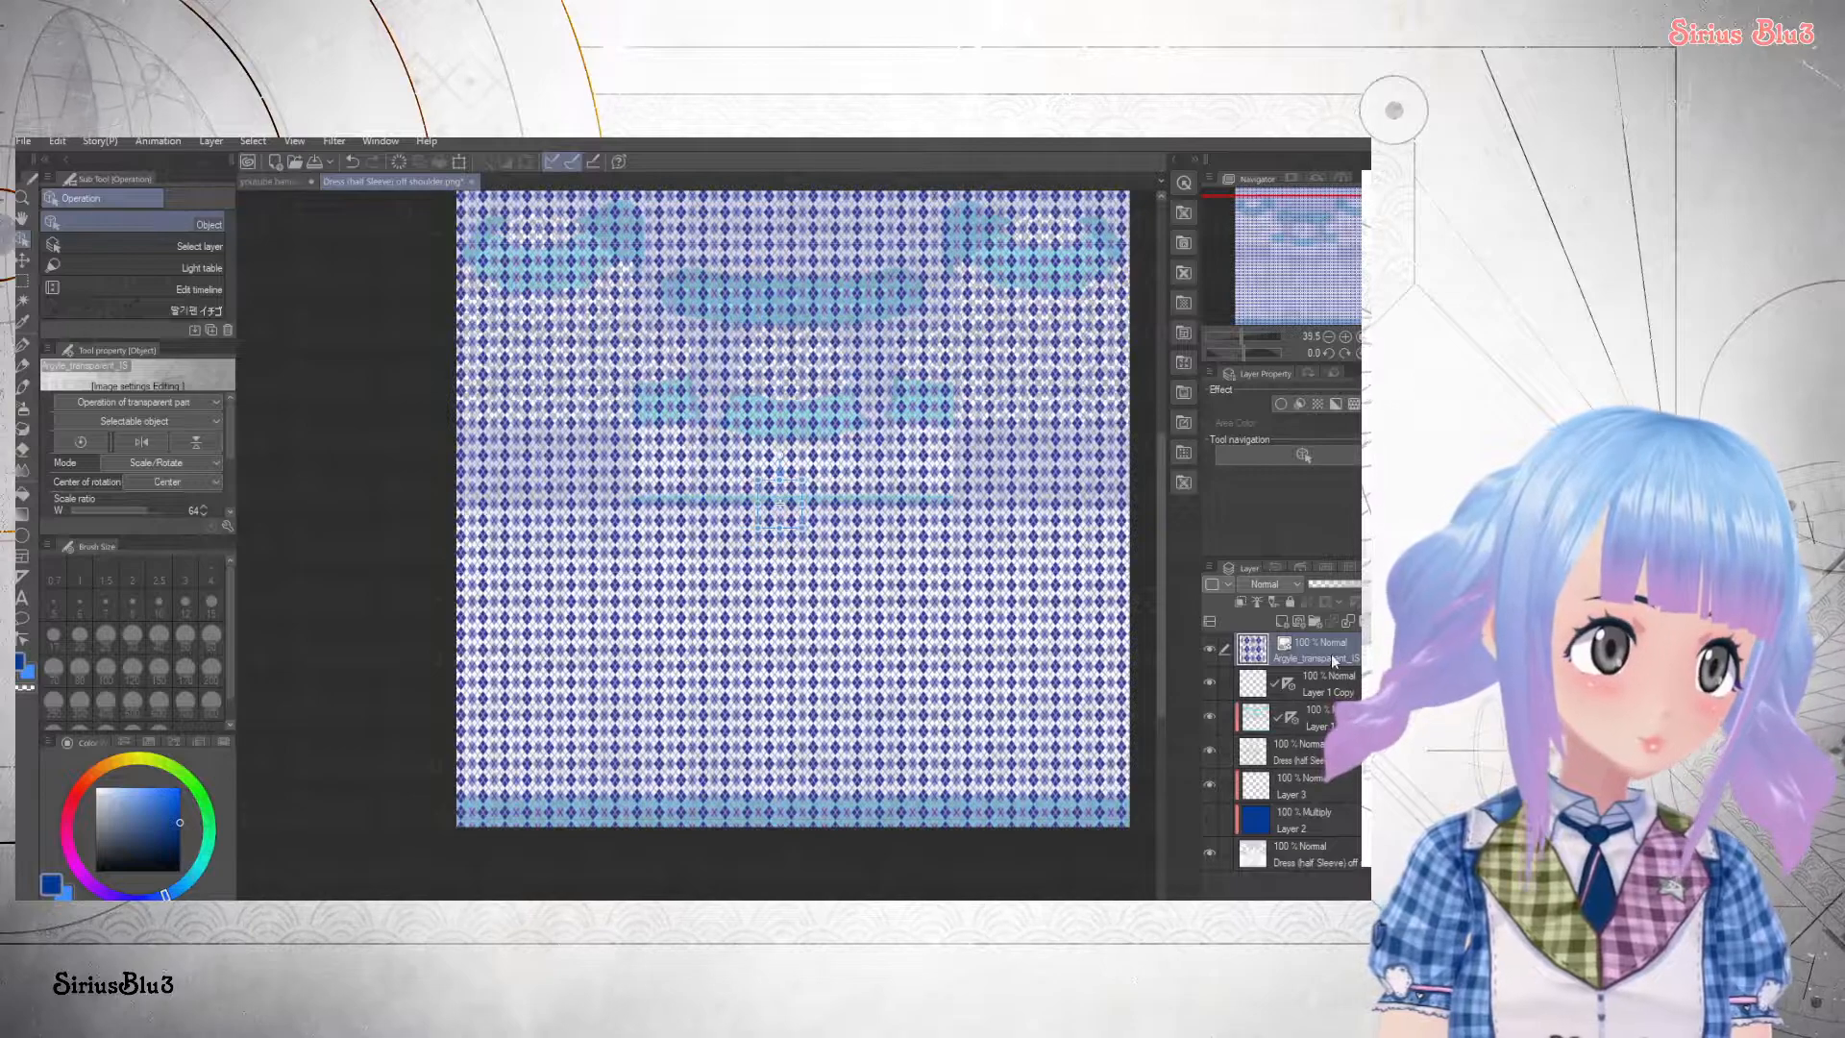
- Move the argyle layer between Layer 3 and Layer 2 and clip it to the layer below
drag(1335, 797, 1336, 797)
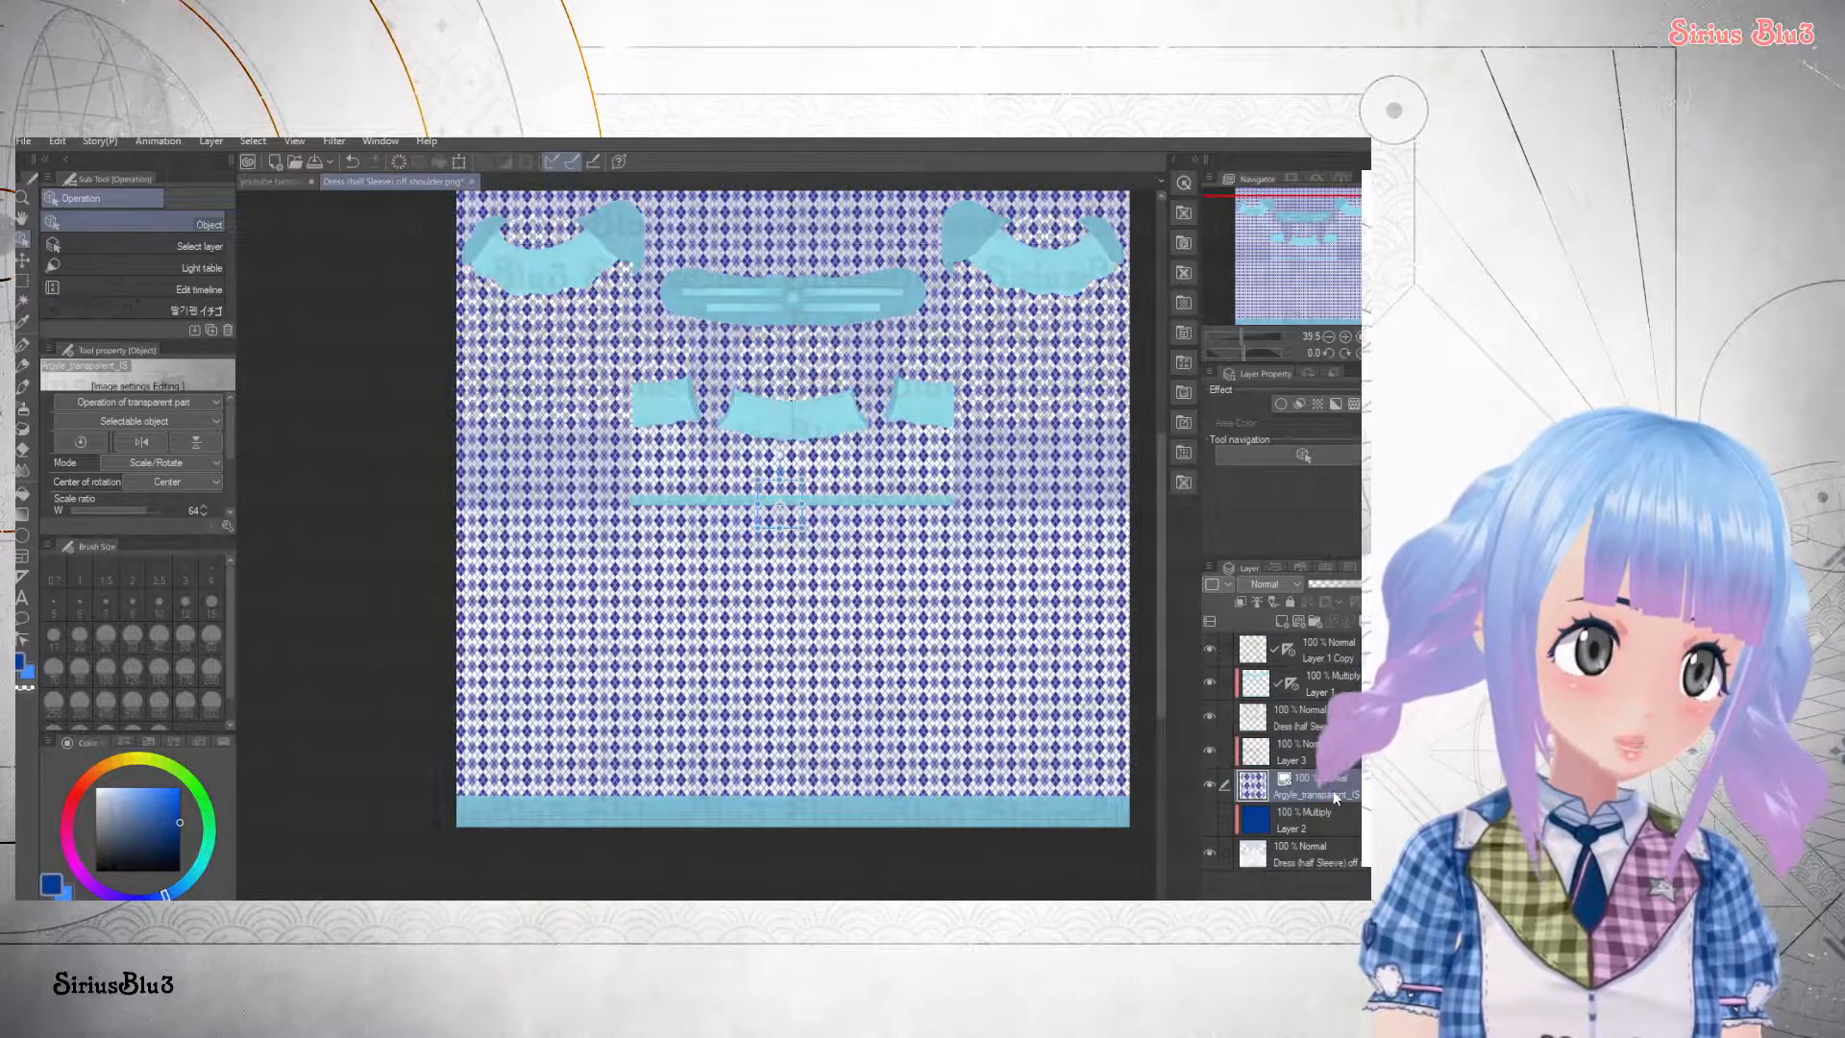
click(1239, 602)
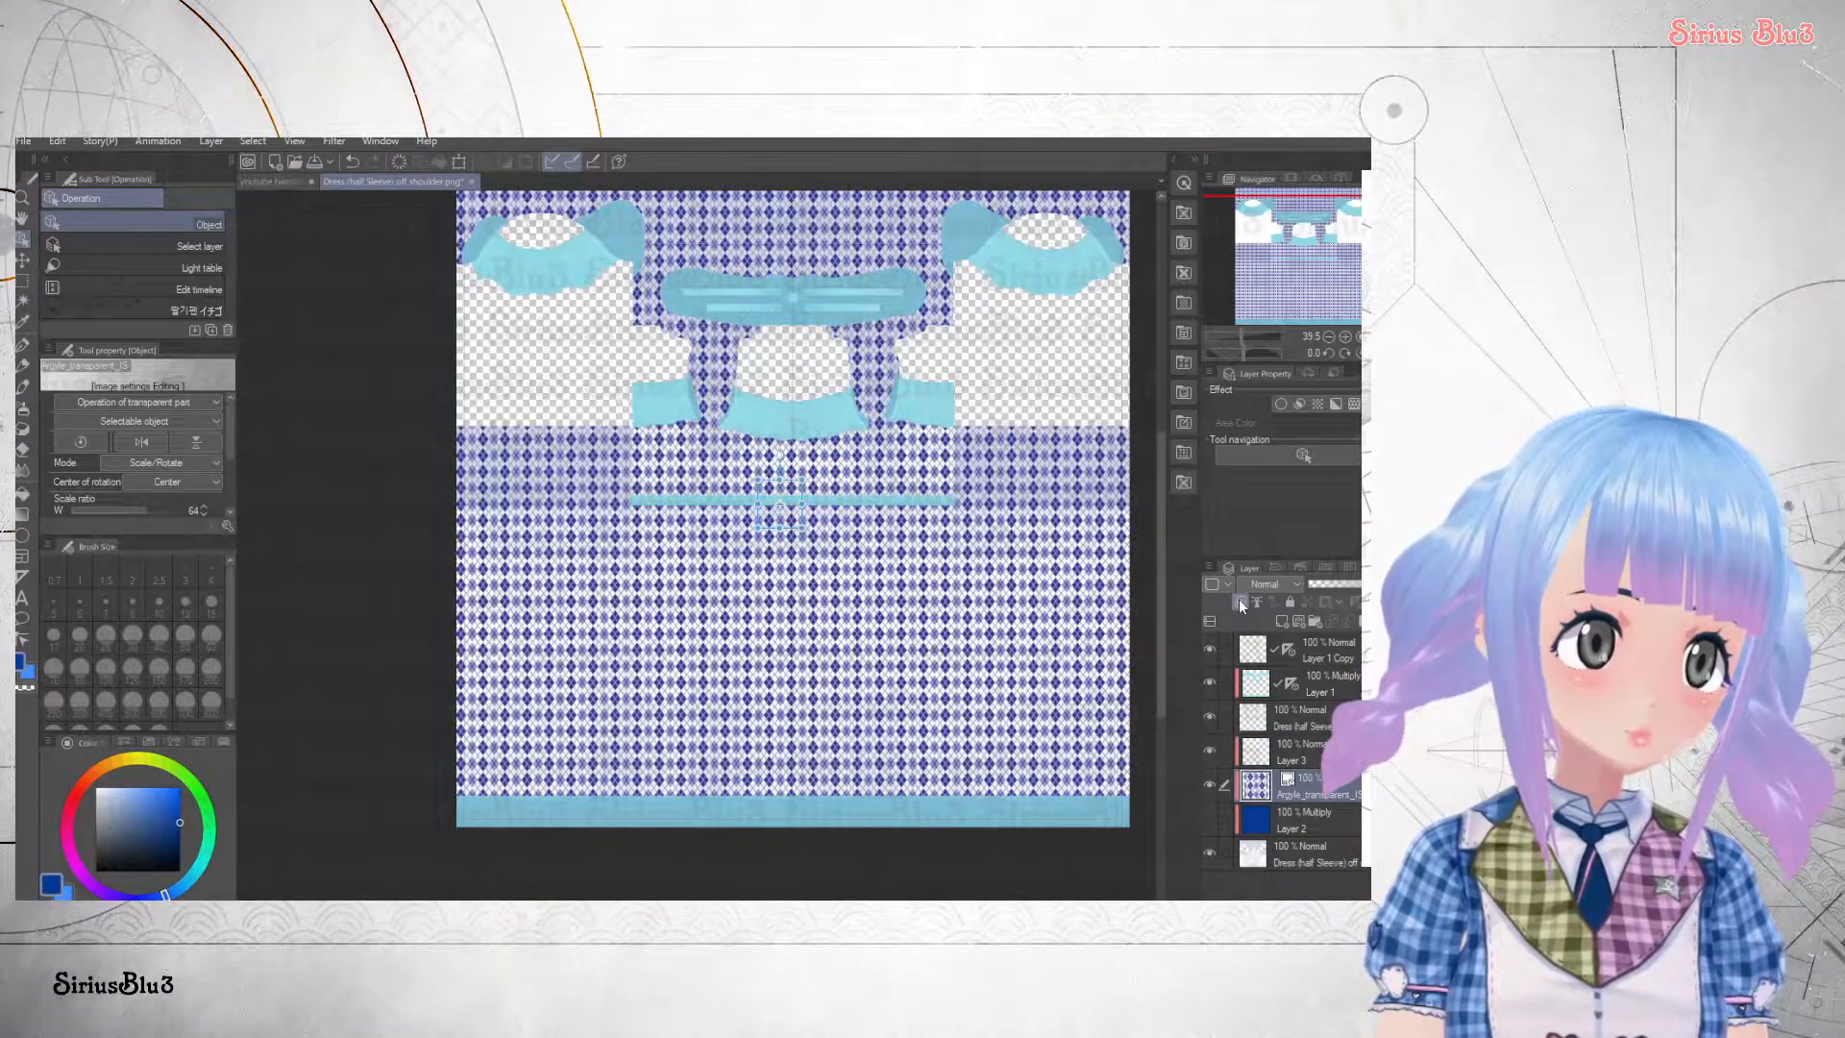
drag(1317, 286, 1324, 277)
- Set the argyle layer to Multiply, move it beneath Layer 2 and show Layer 2 again
click(1278, 582)
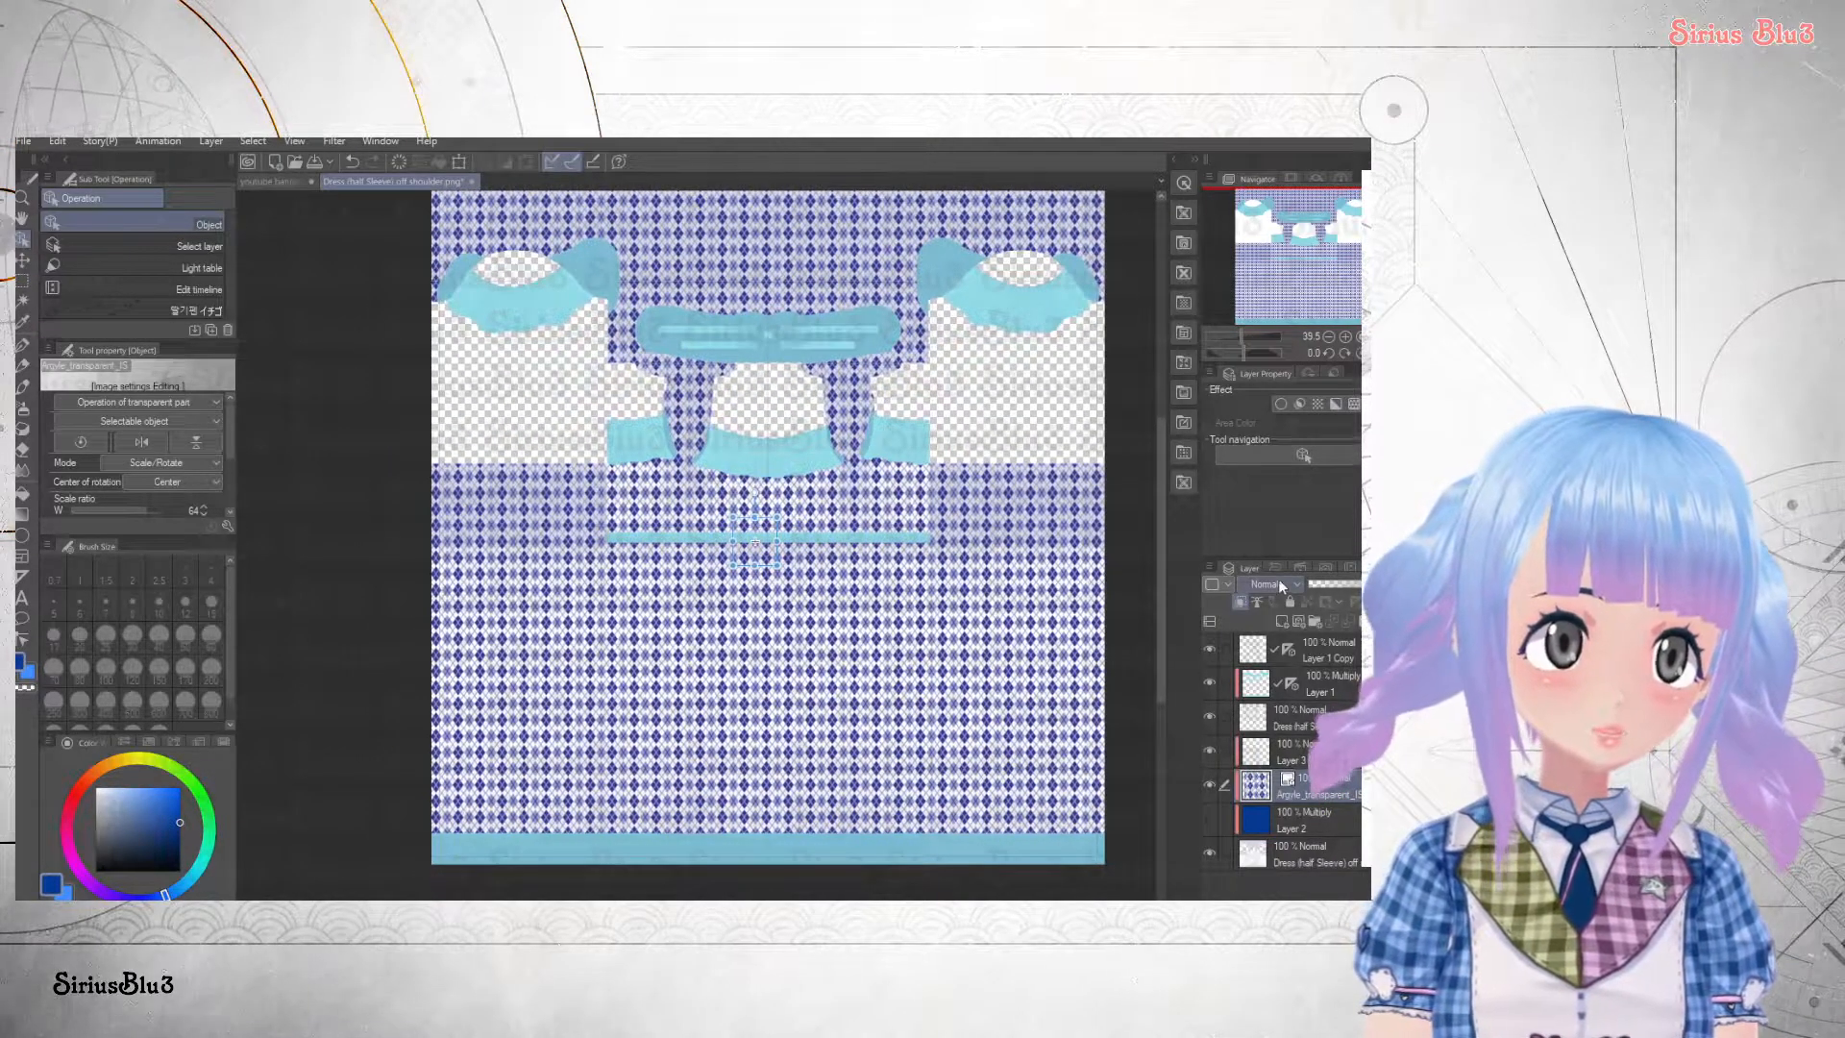
click(1262, 173)
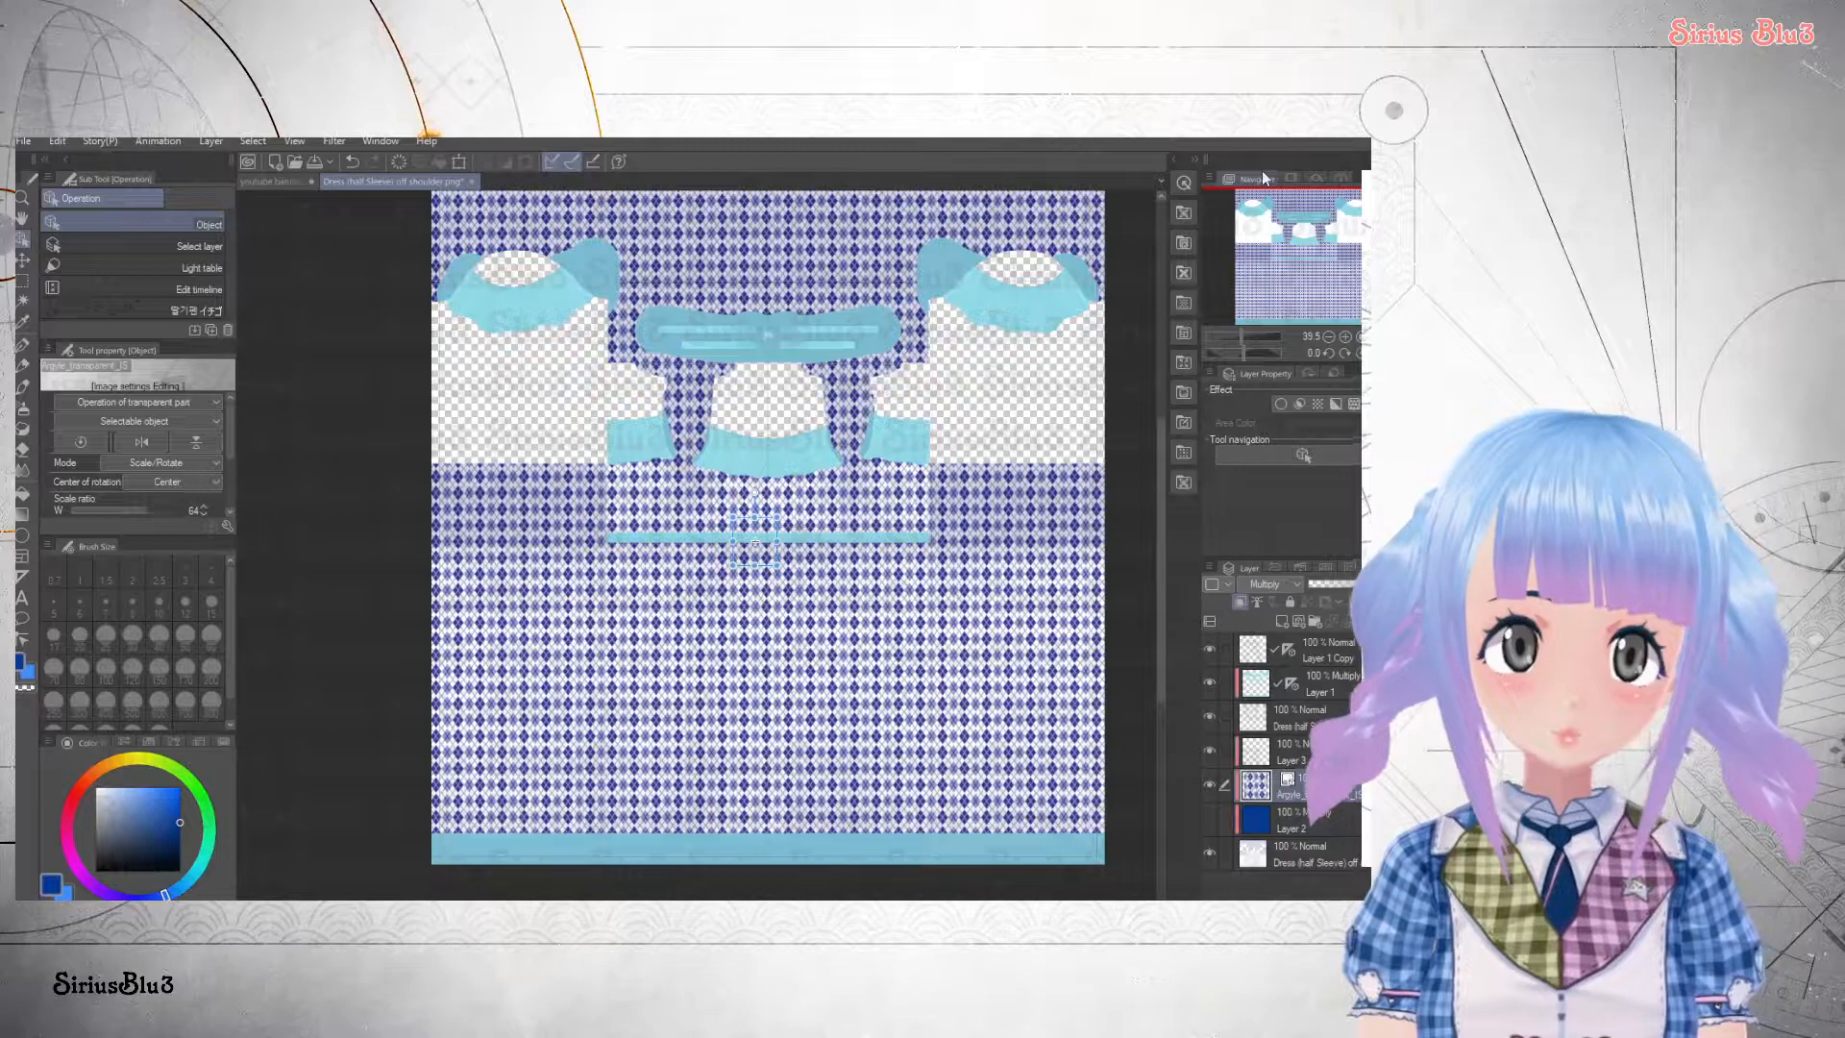
drag(1331, 779, 1329, 822)
click(1208, 786)
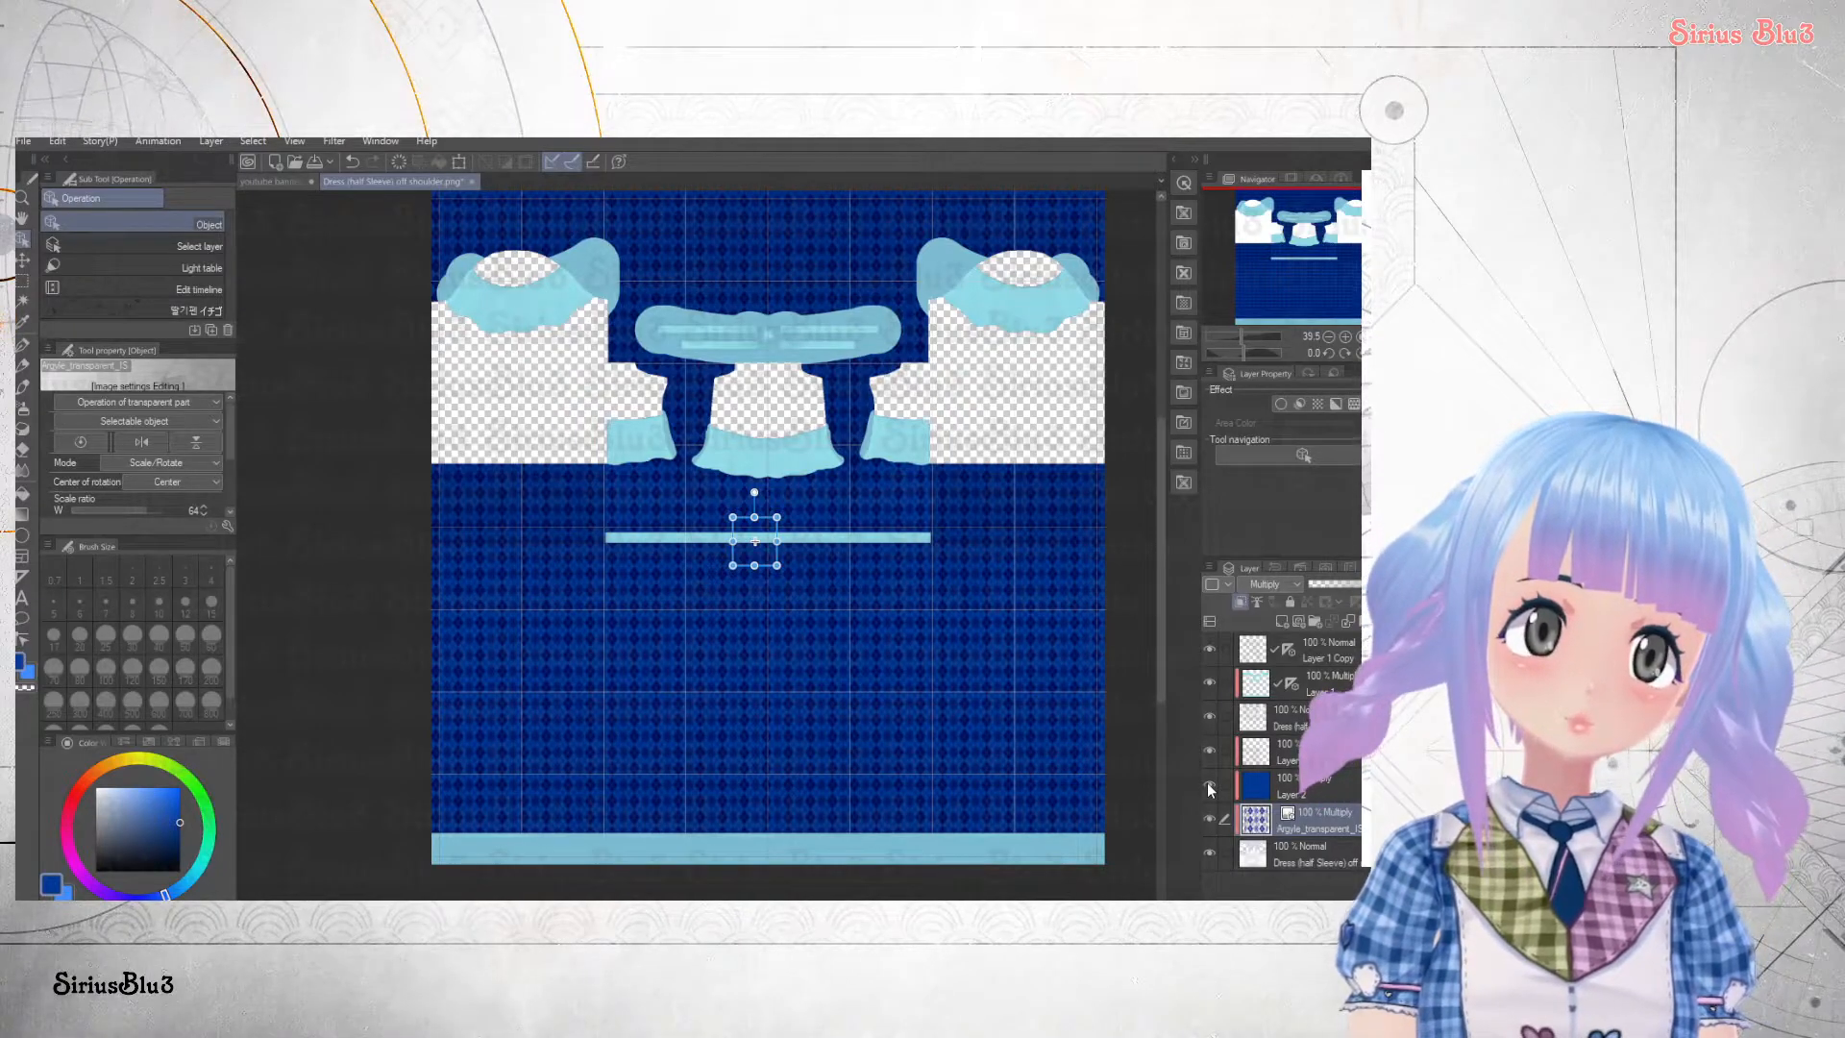
- Sample the trim's light blue with Layer 1 temporarily in Normal mode, restore Multiply, and fill Layer 2 with that color
click(1316, 780)
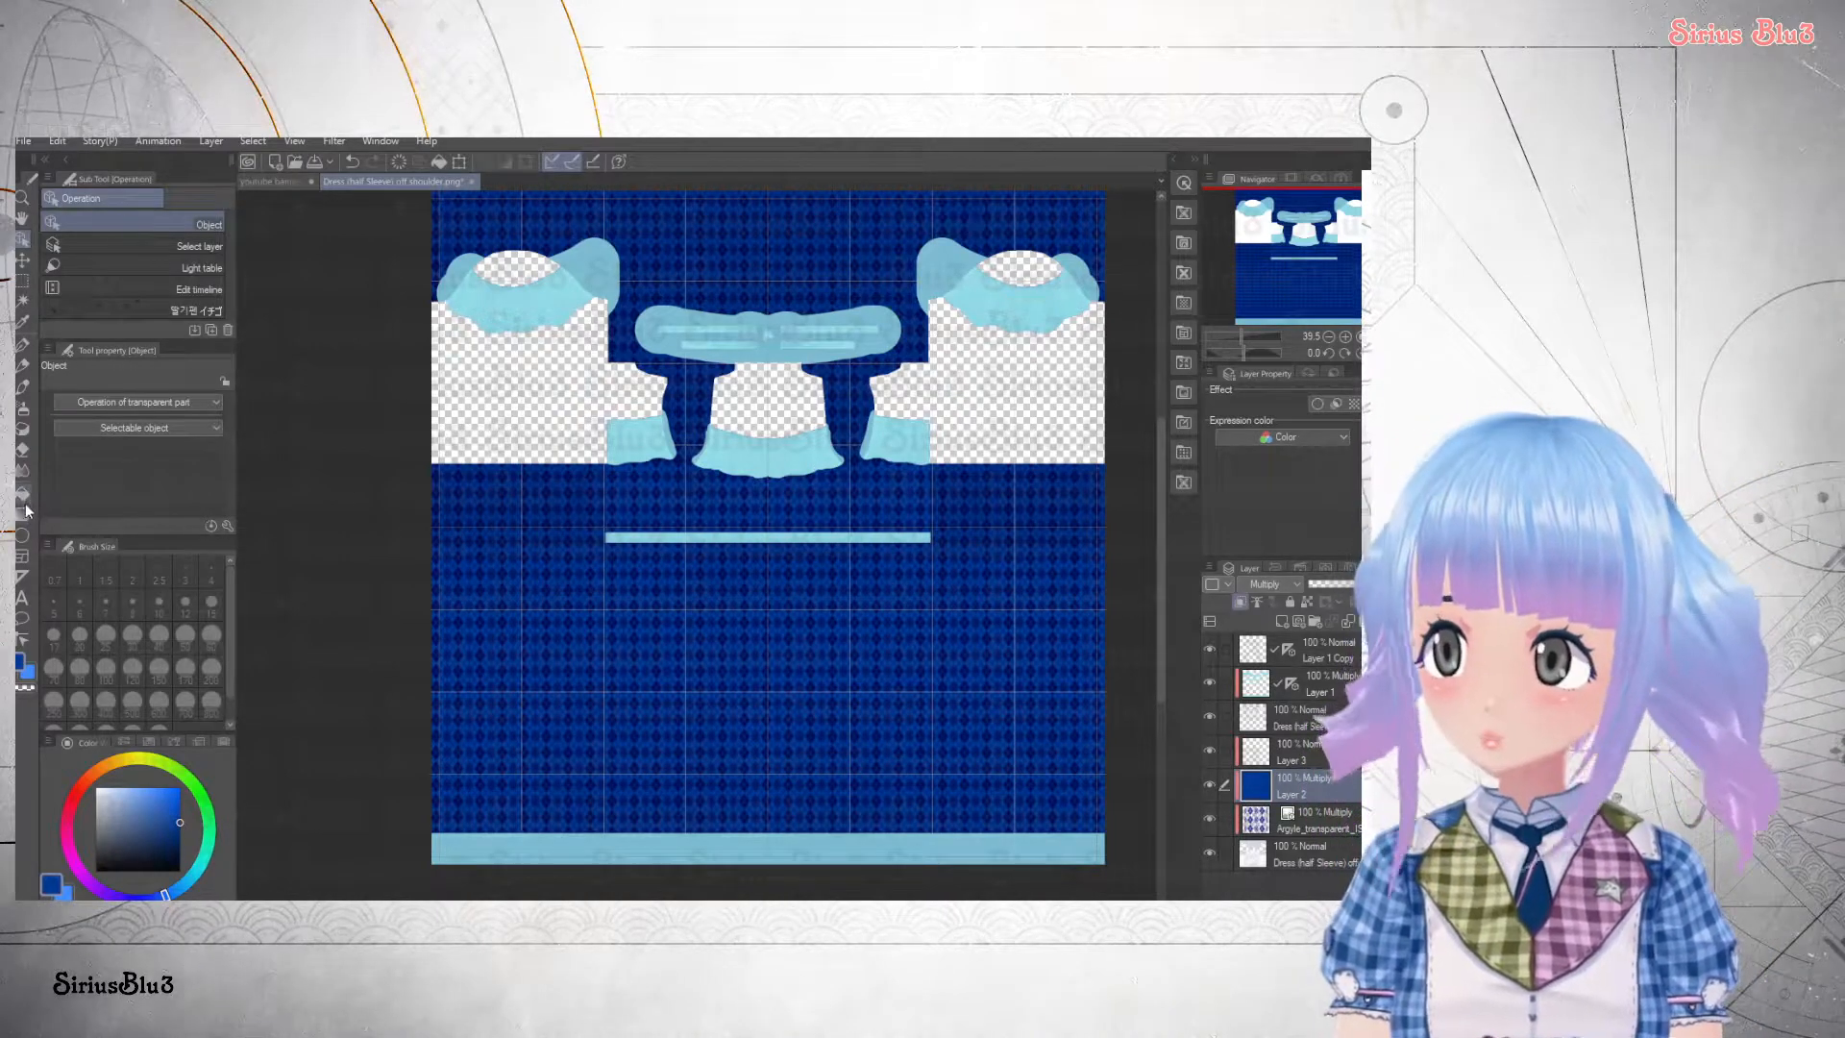
key(g)
click(1307, 685)
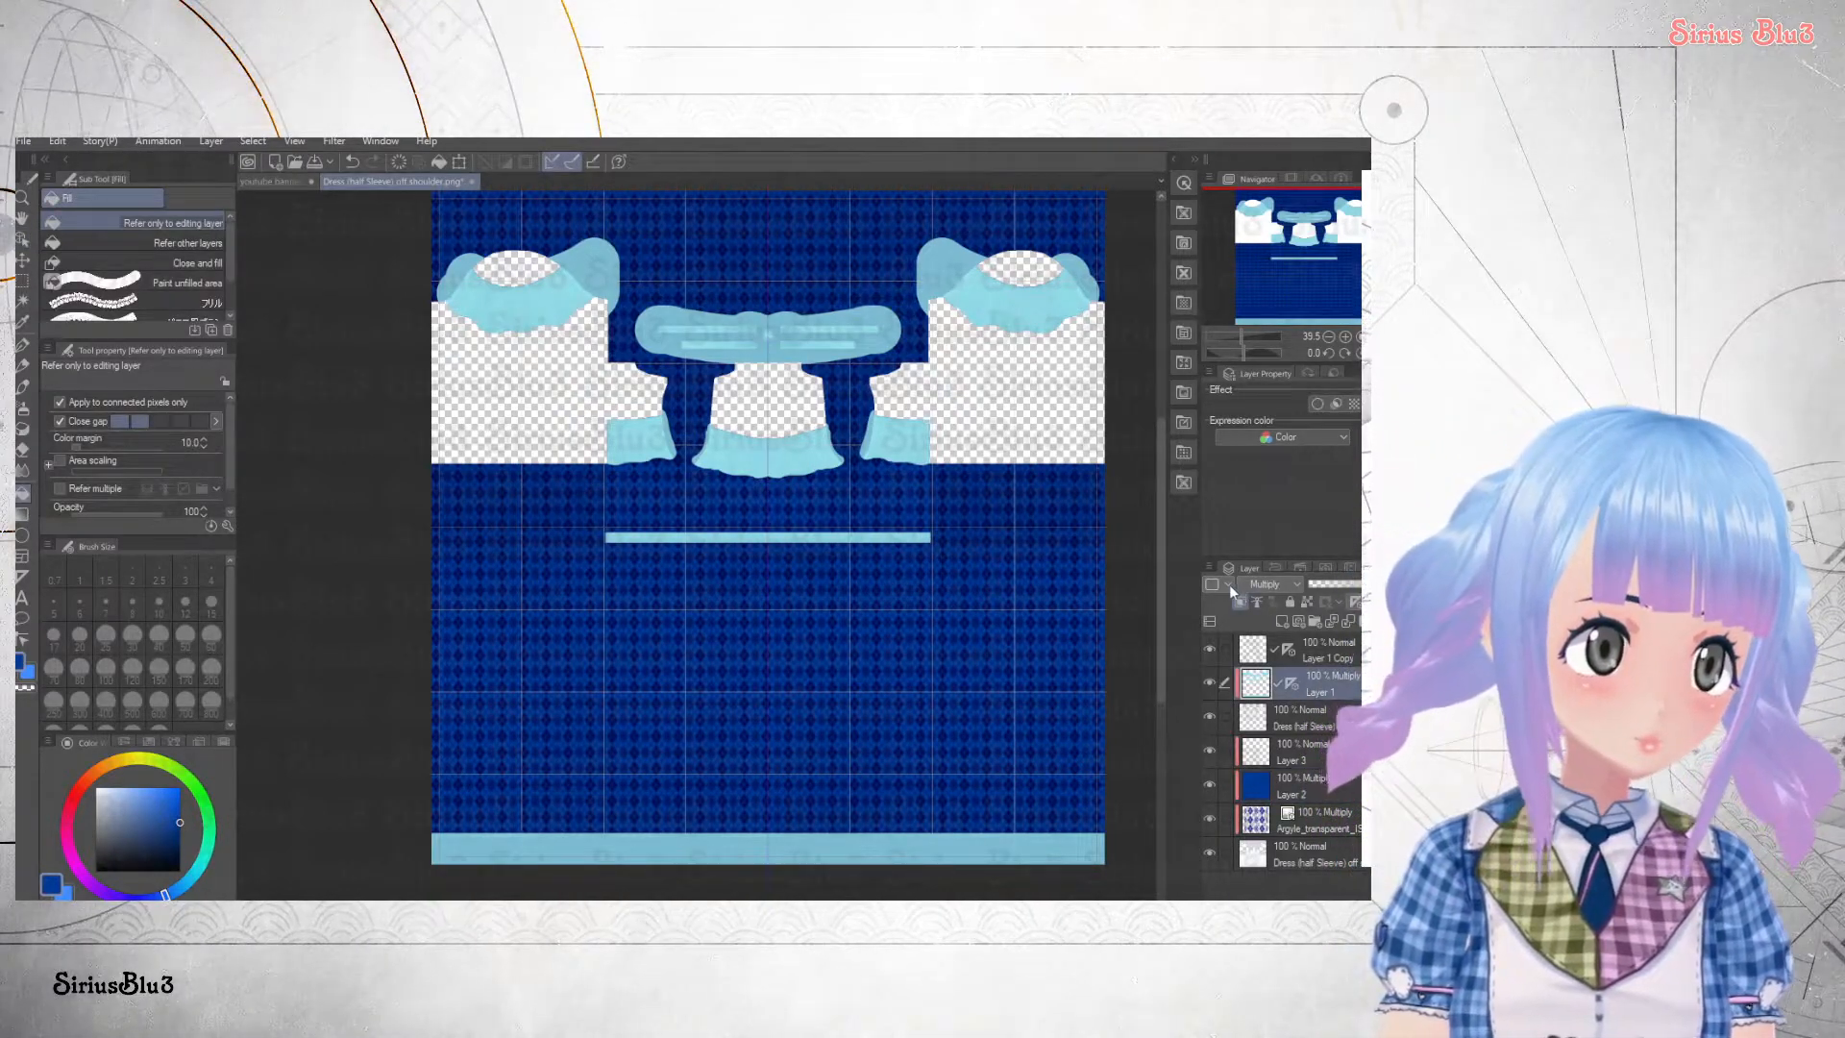
click(1254, 158)
right_click(807, 329)
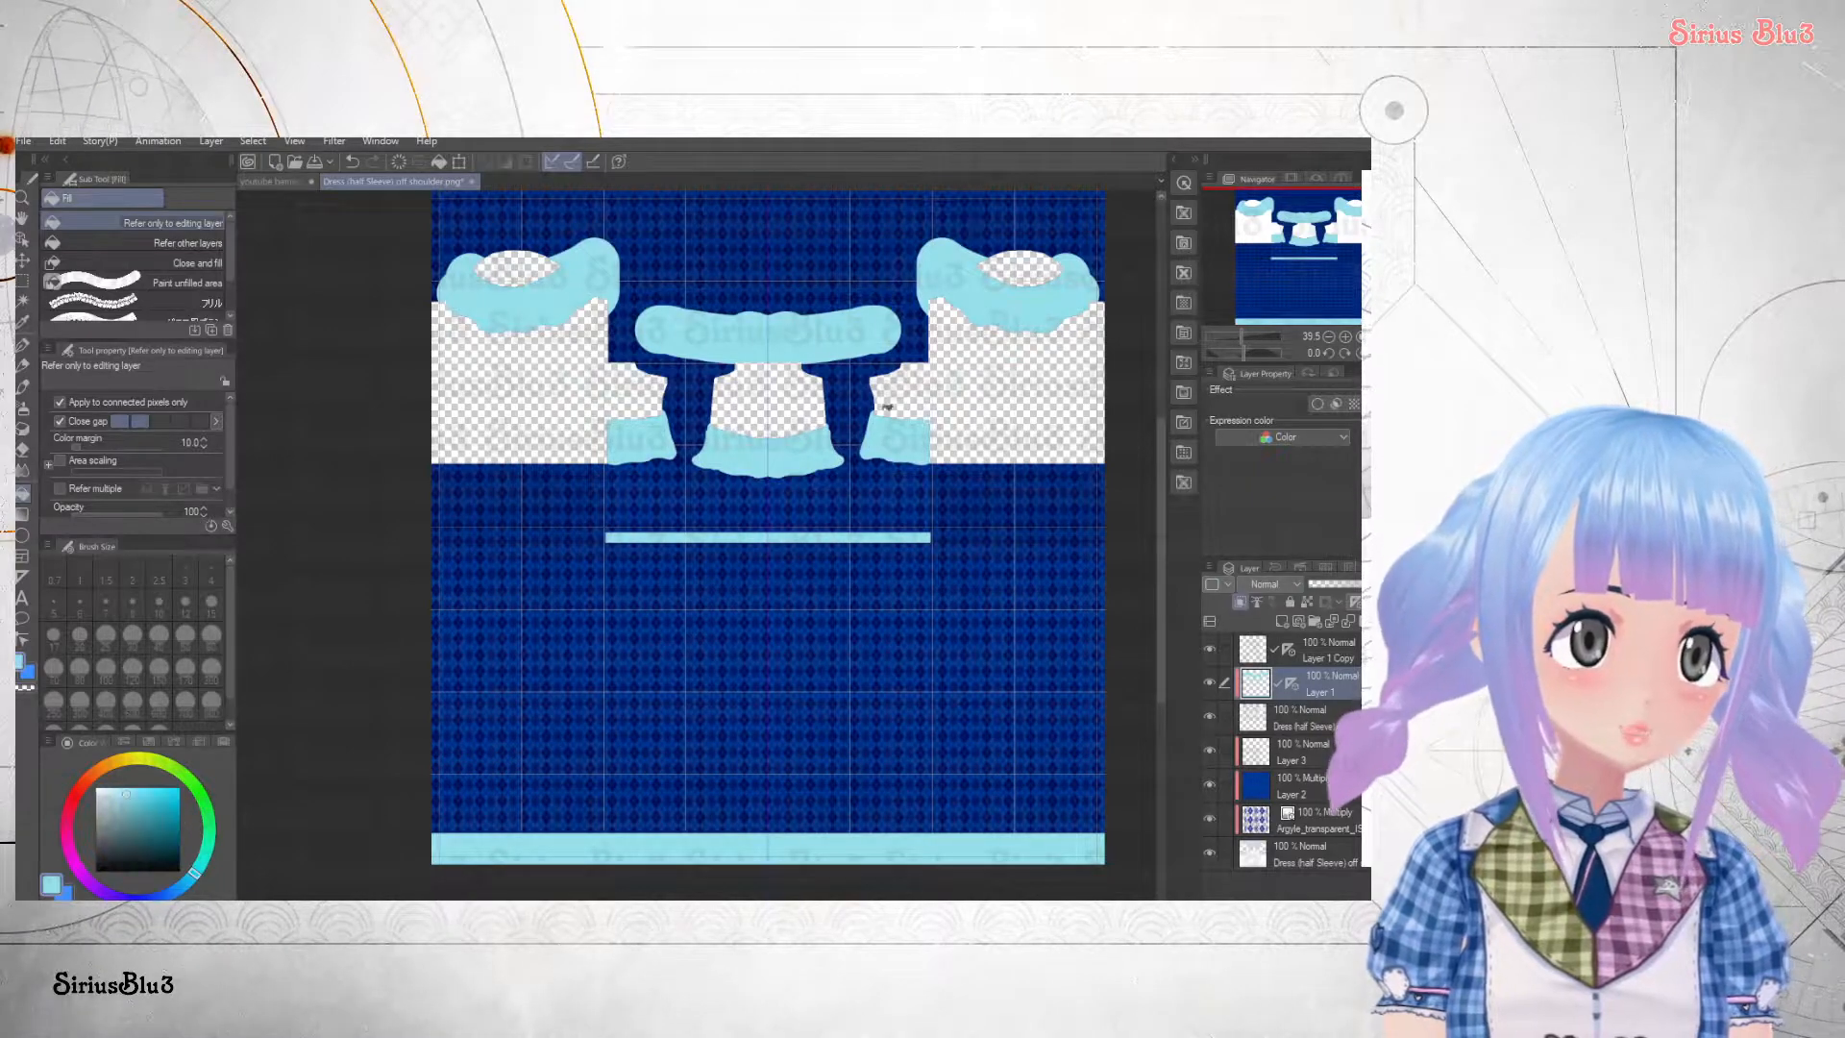
click(1306, 183)
click(1282, 798)
click(898, 708)
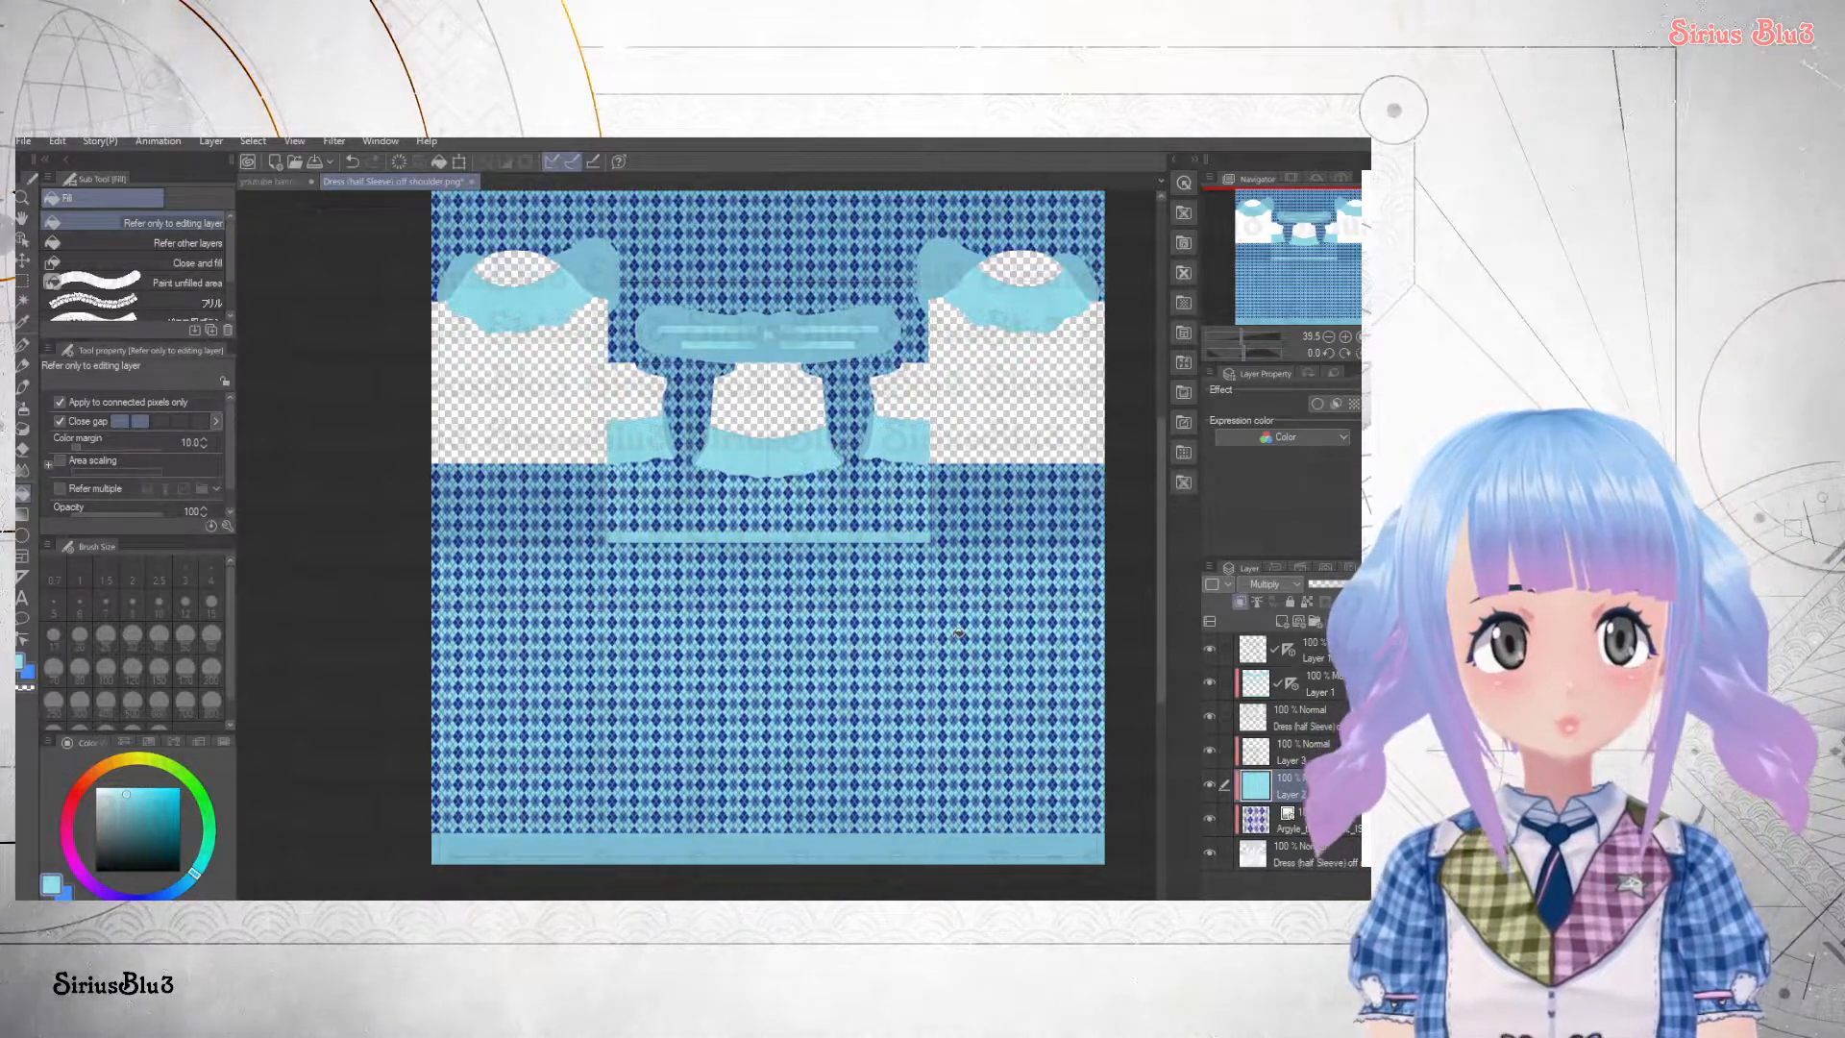
scroll(954, 631, up, 5)
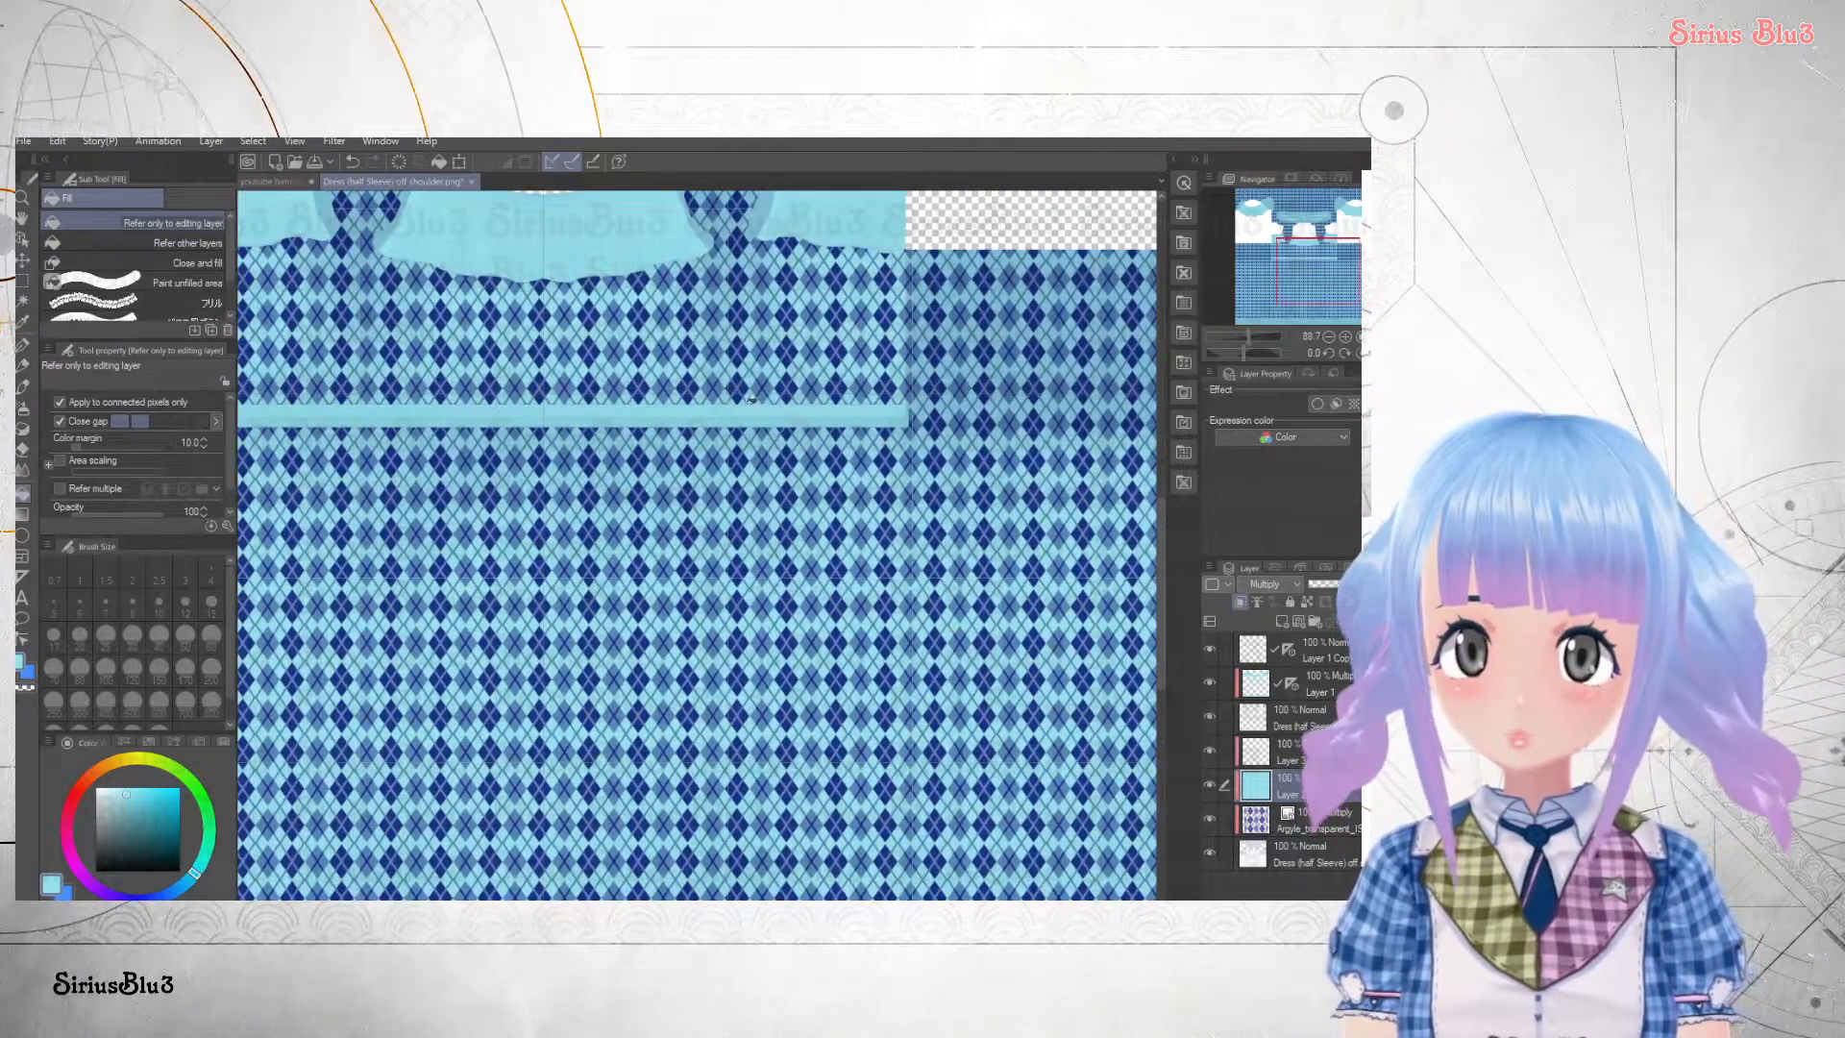
scroll(824, 439, down, 5)
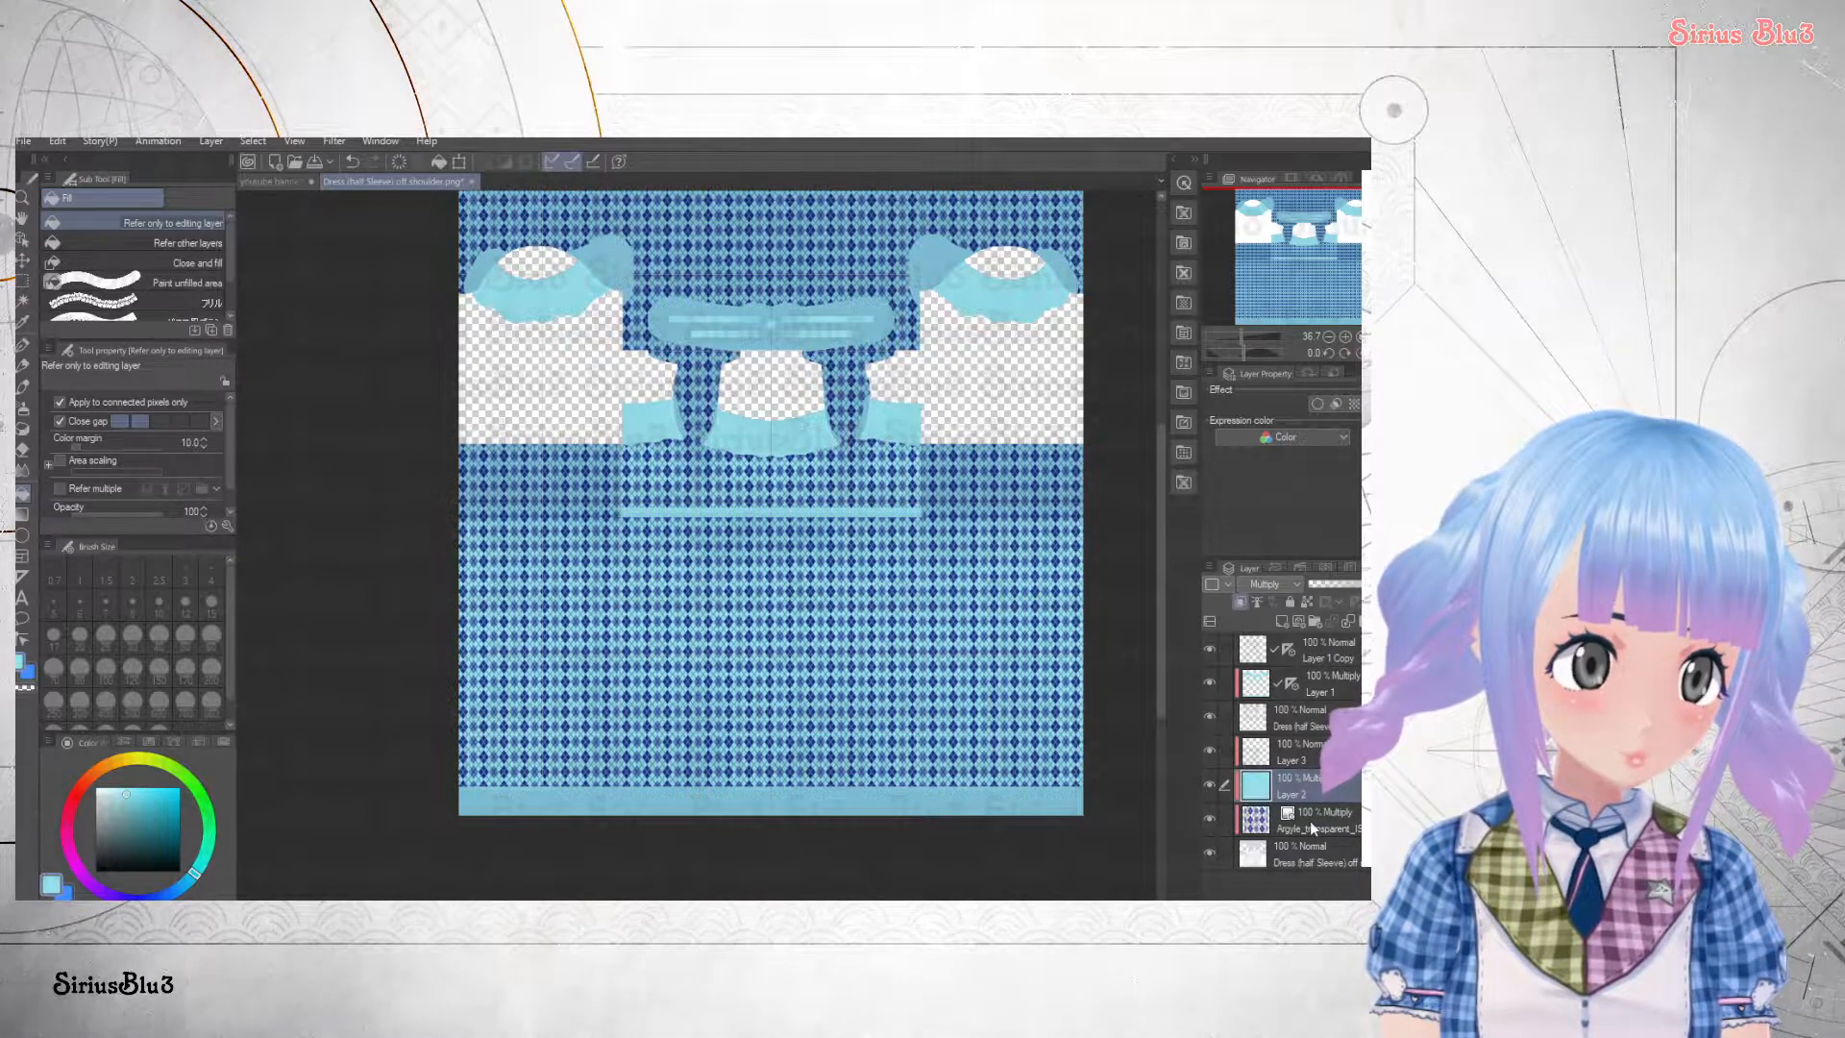
- Rasterize the argyle layer and turn off its clipping, toggling Layer 2's visibility to compare the pattern colors
click(1310, 823)
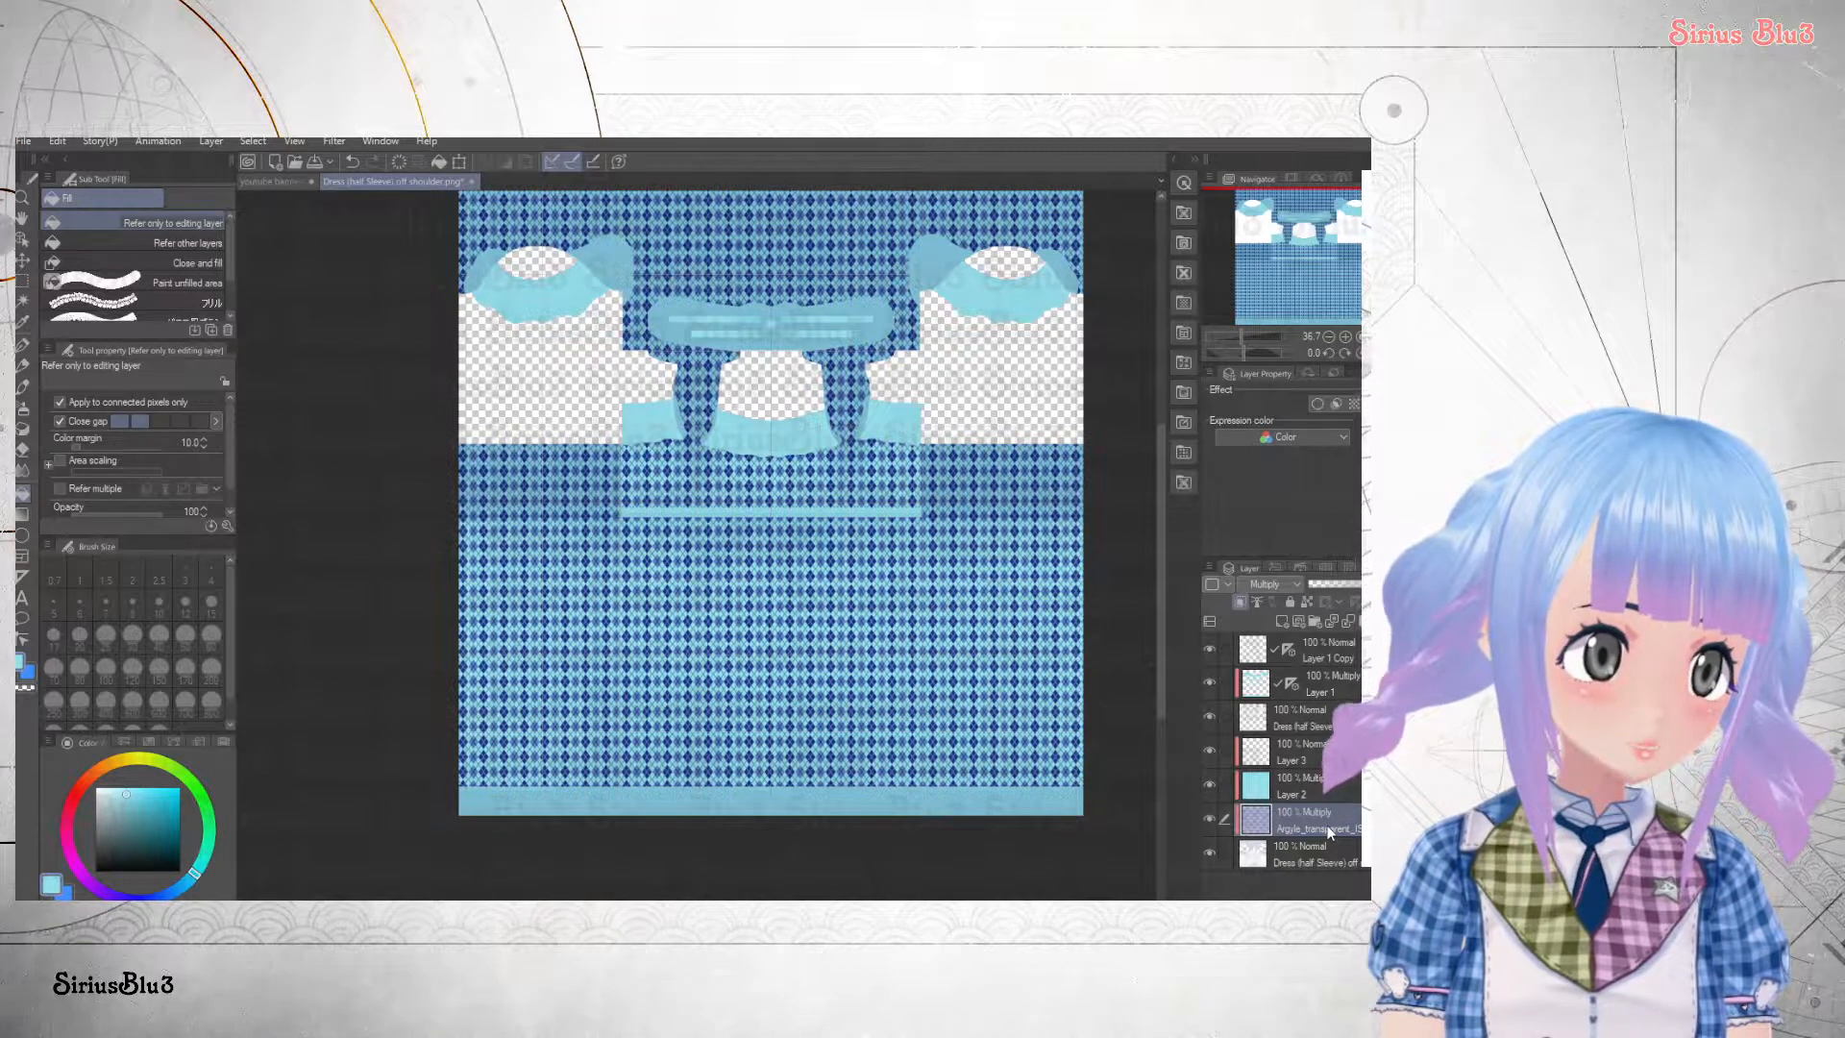
click(1242, 602)
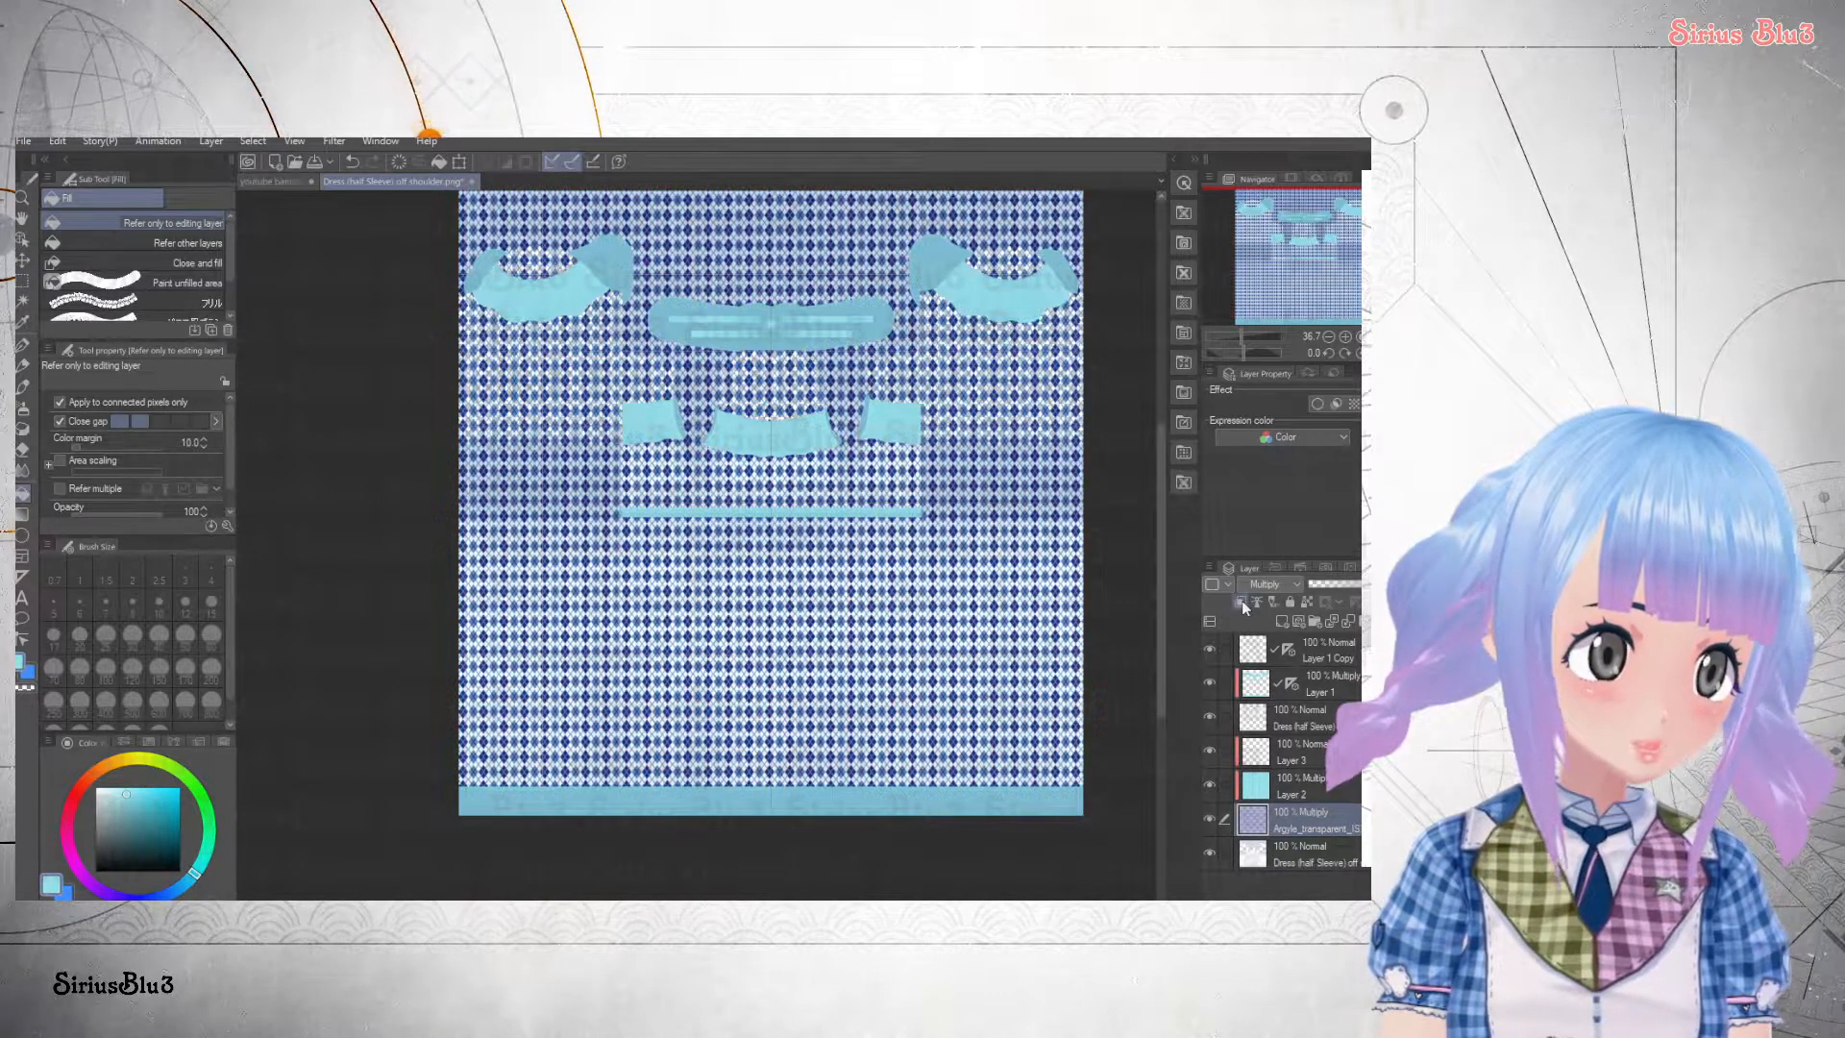
click(1208, 785)
click(1208, 786)
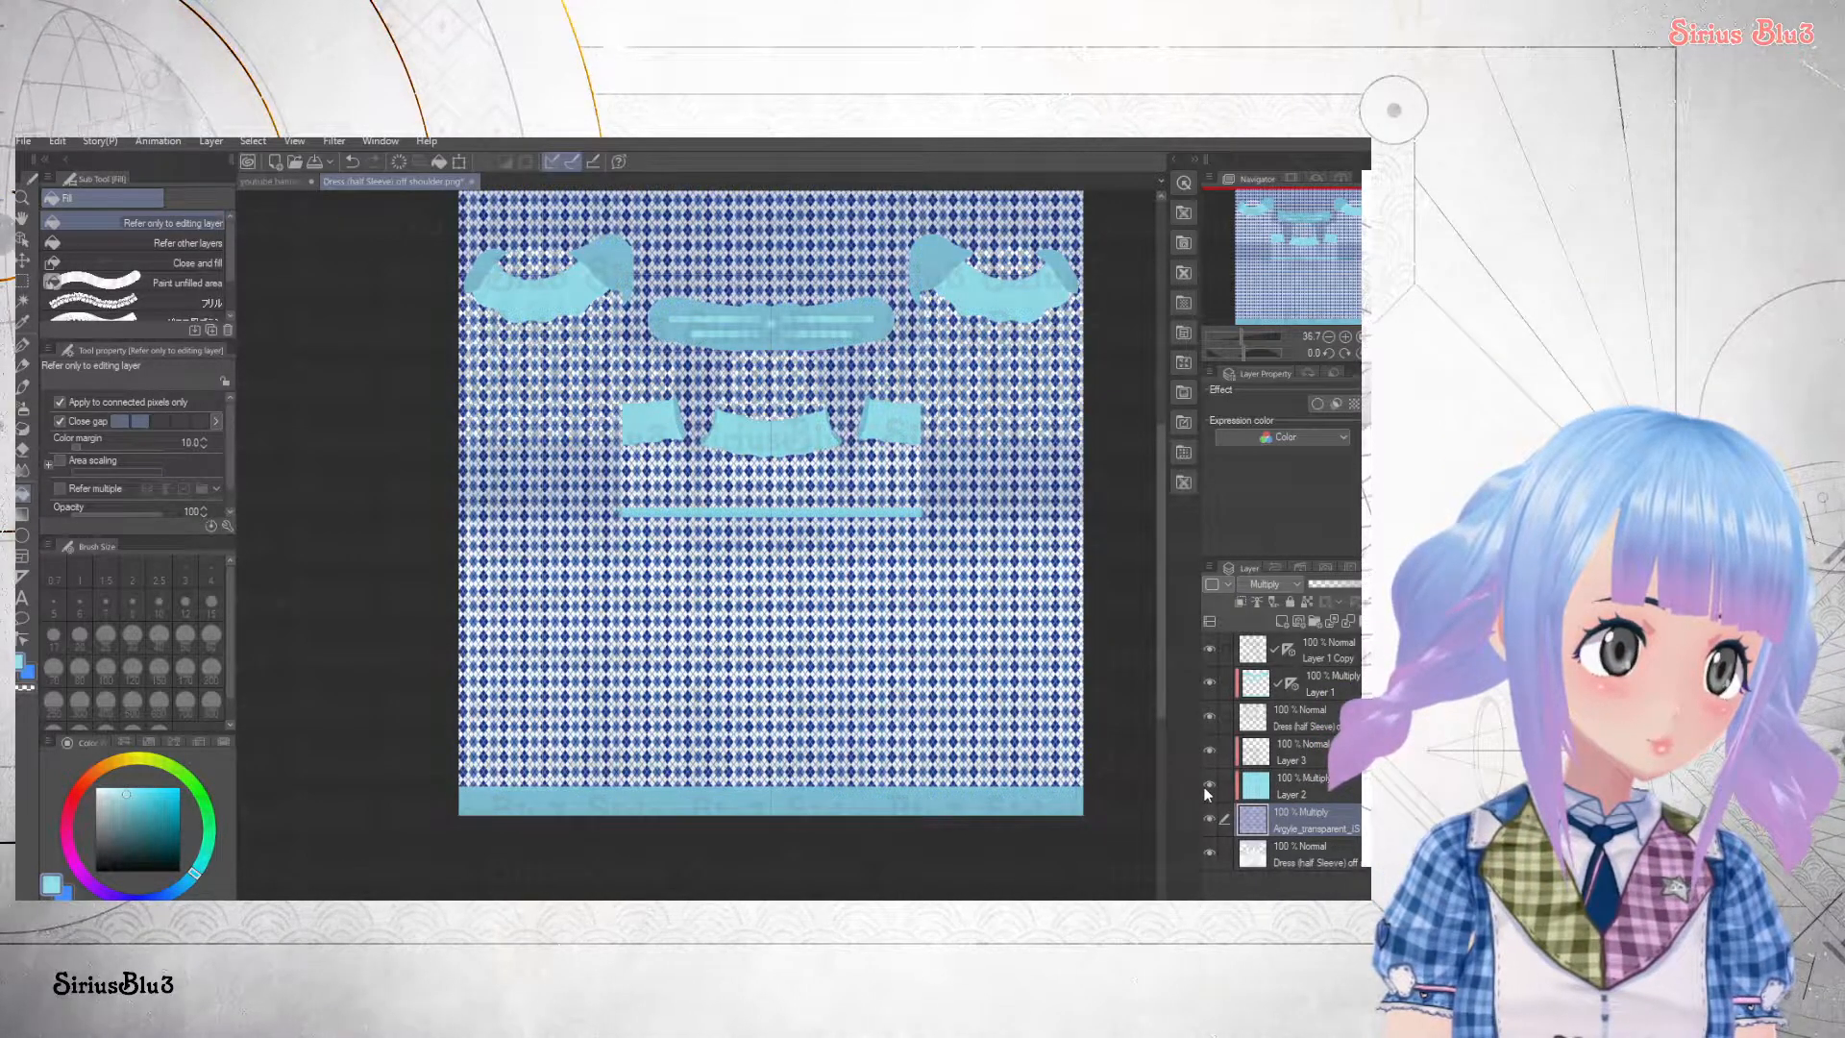
click(1207, 788)
scroll(1028, 635, up, 4)
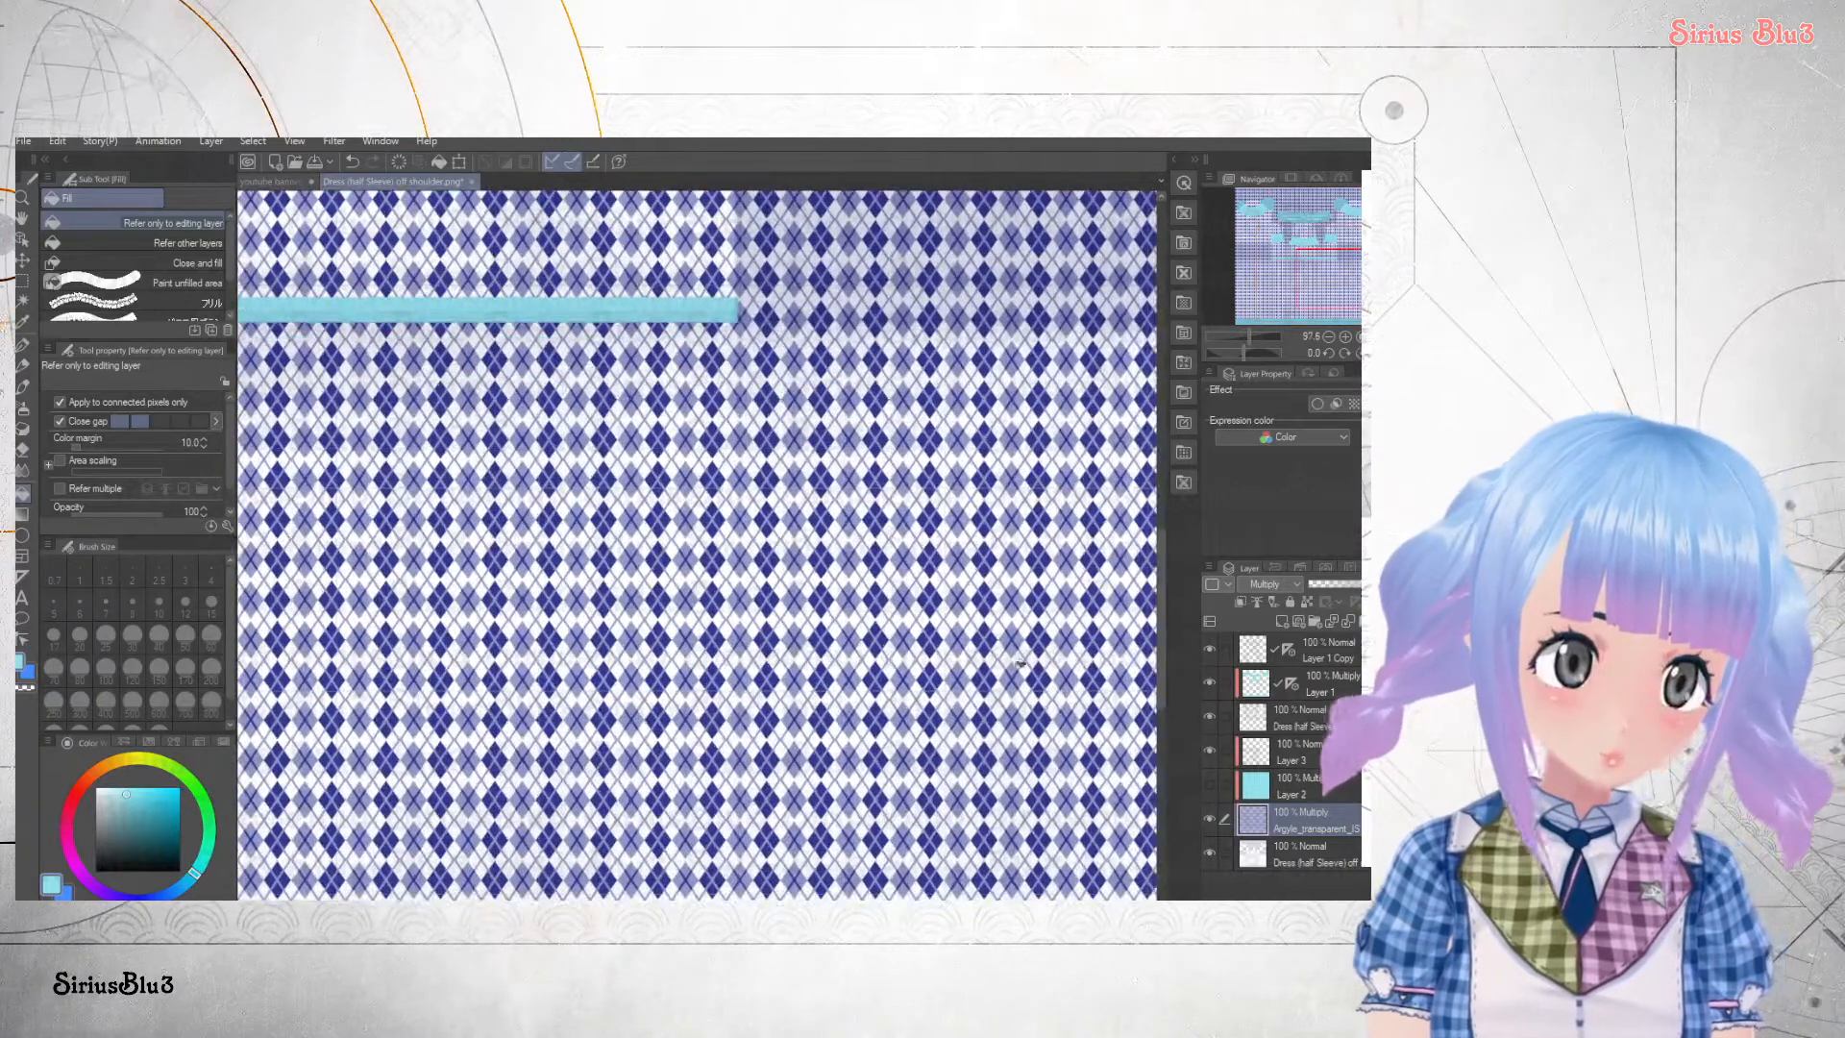
click(1209, 784)
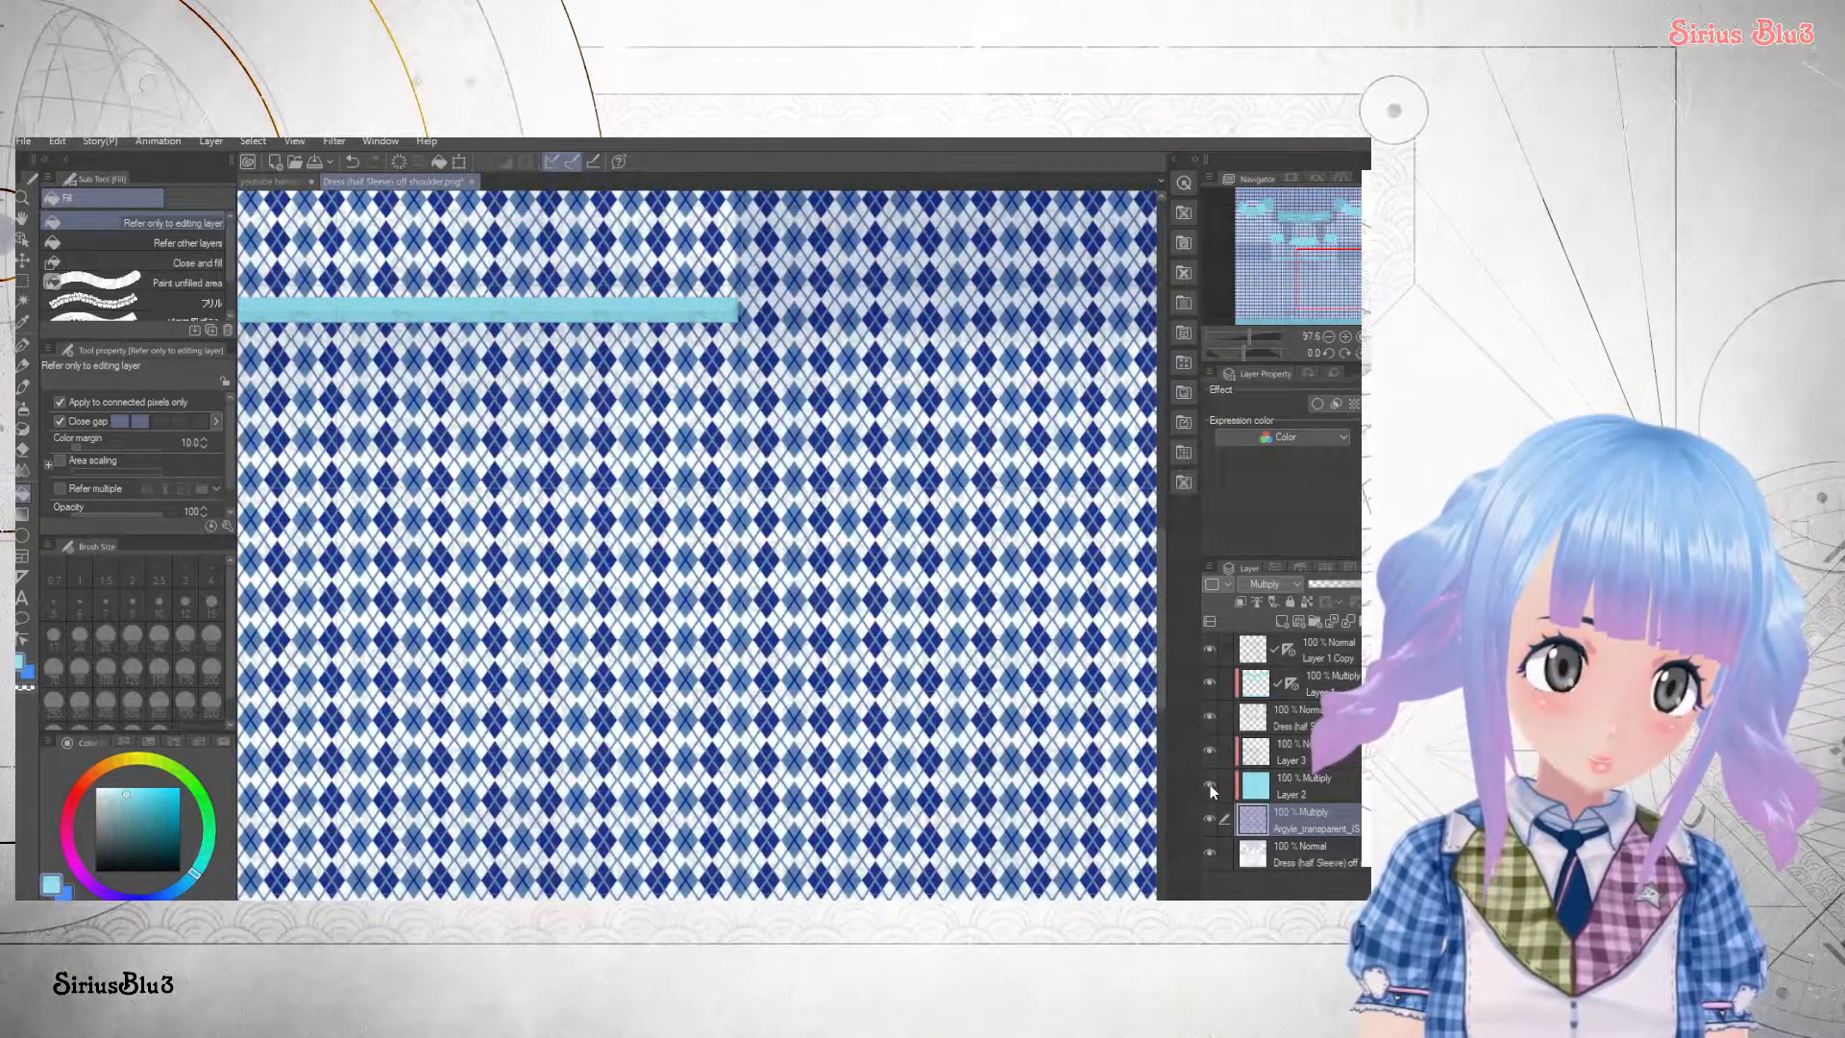
- Try the Color blending mode on the argyle layer, then set it to Normal
click(1260, 583)
click(1255, 553)
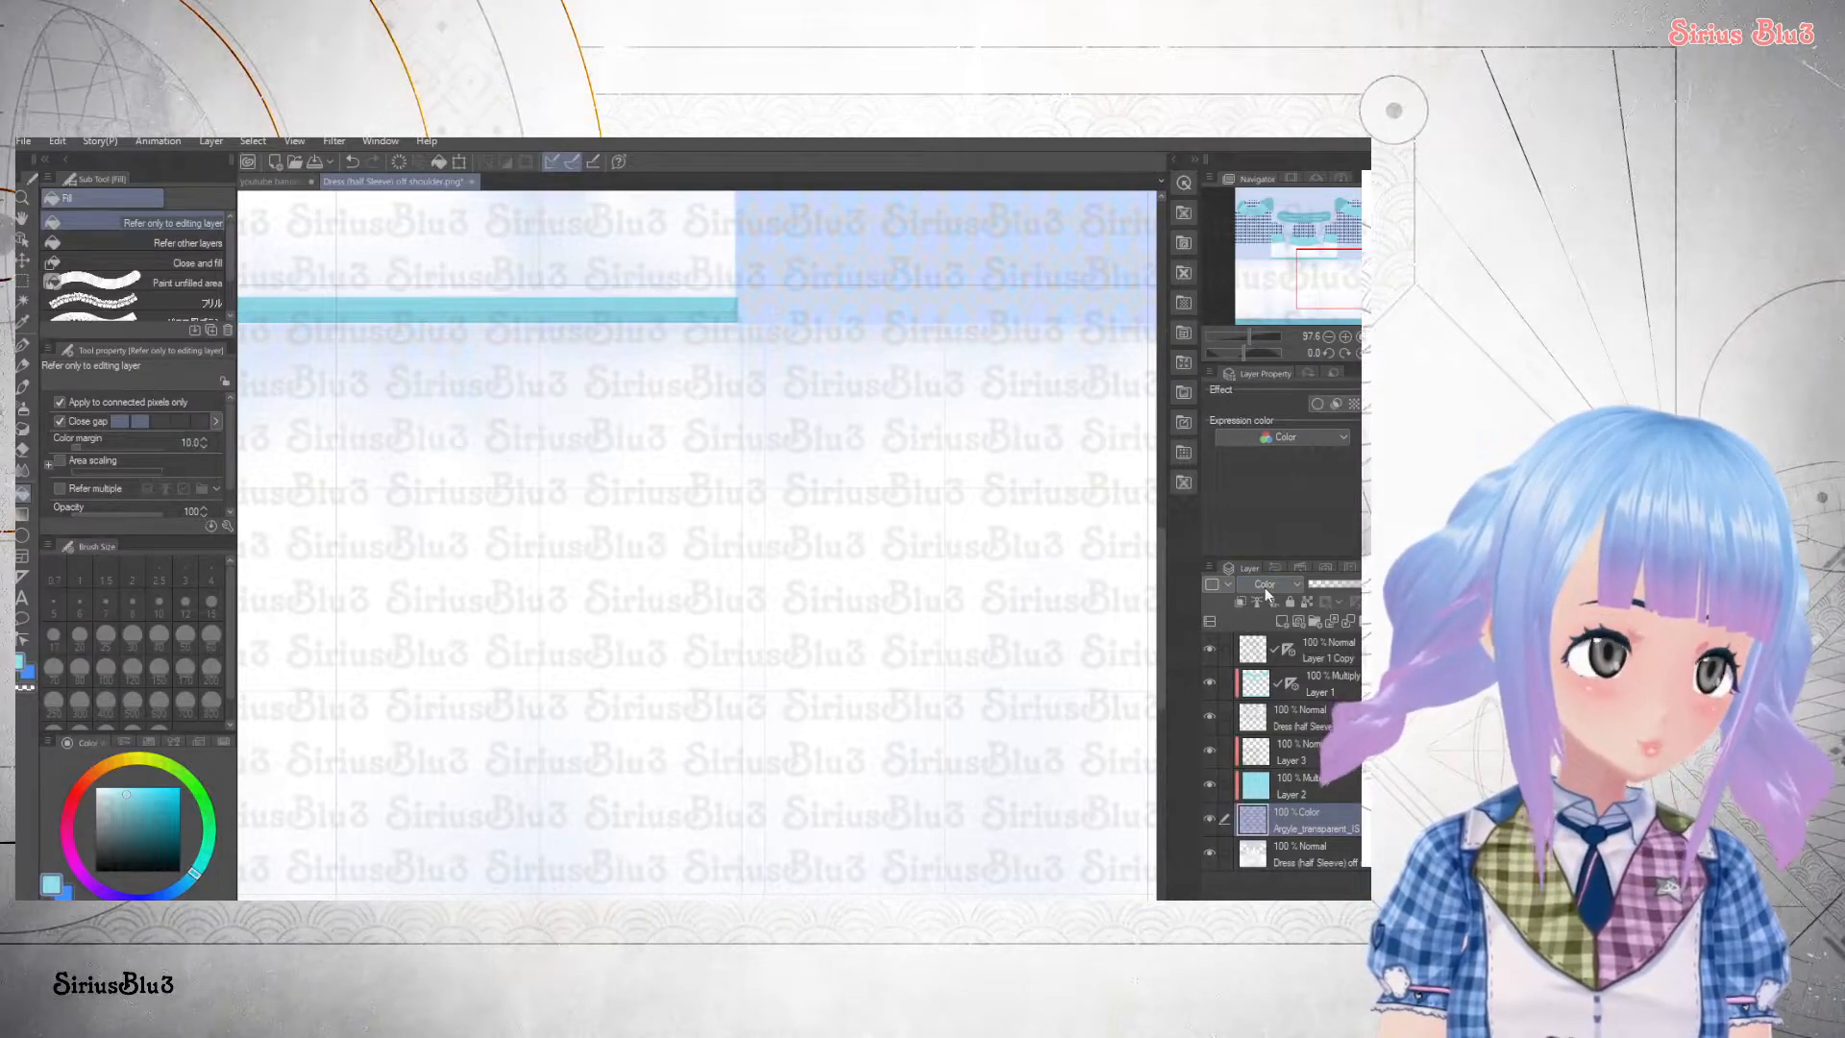
click(1265, 586)
click(1278, 156)
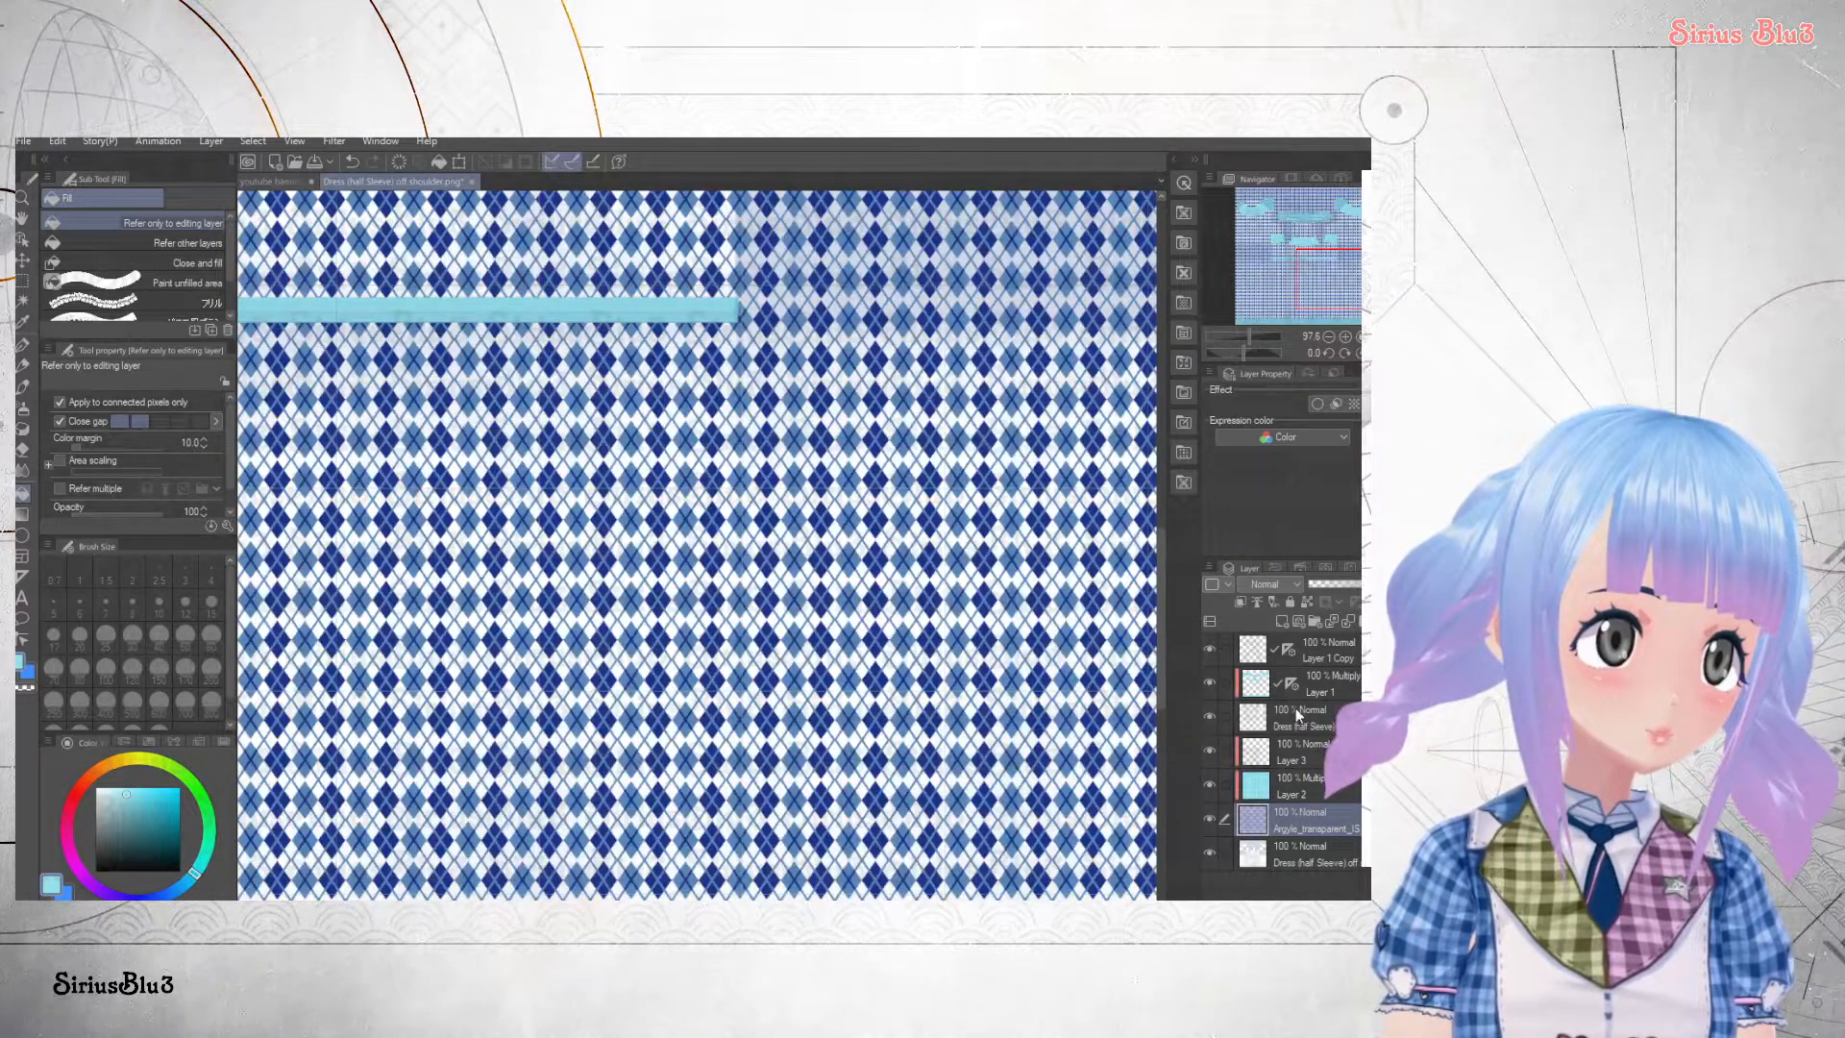
- Set Layer 2's blending mode to Color so it tints the argyle pattern
click(1305, 788)
click(1265, 583)
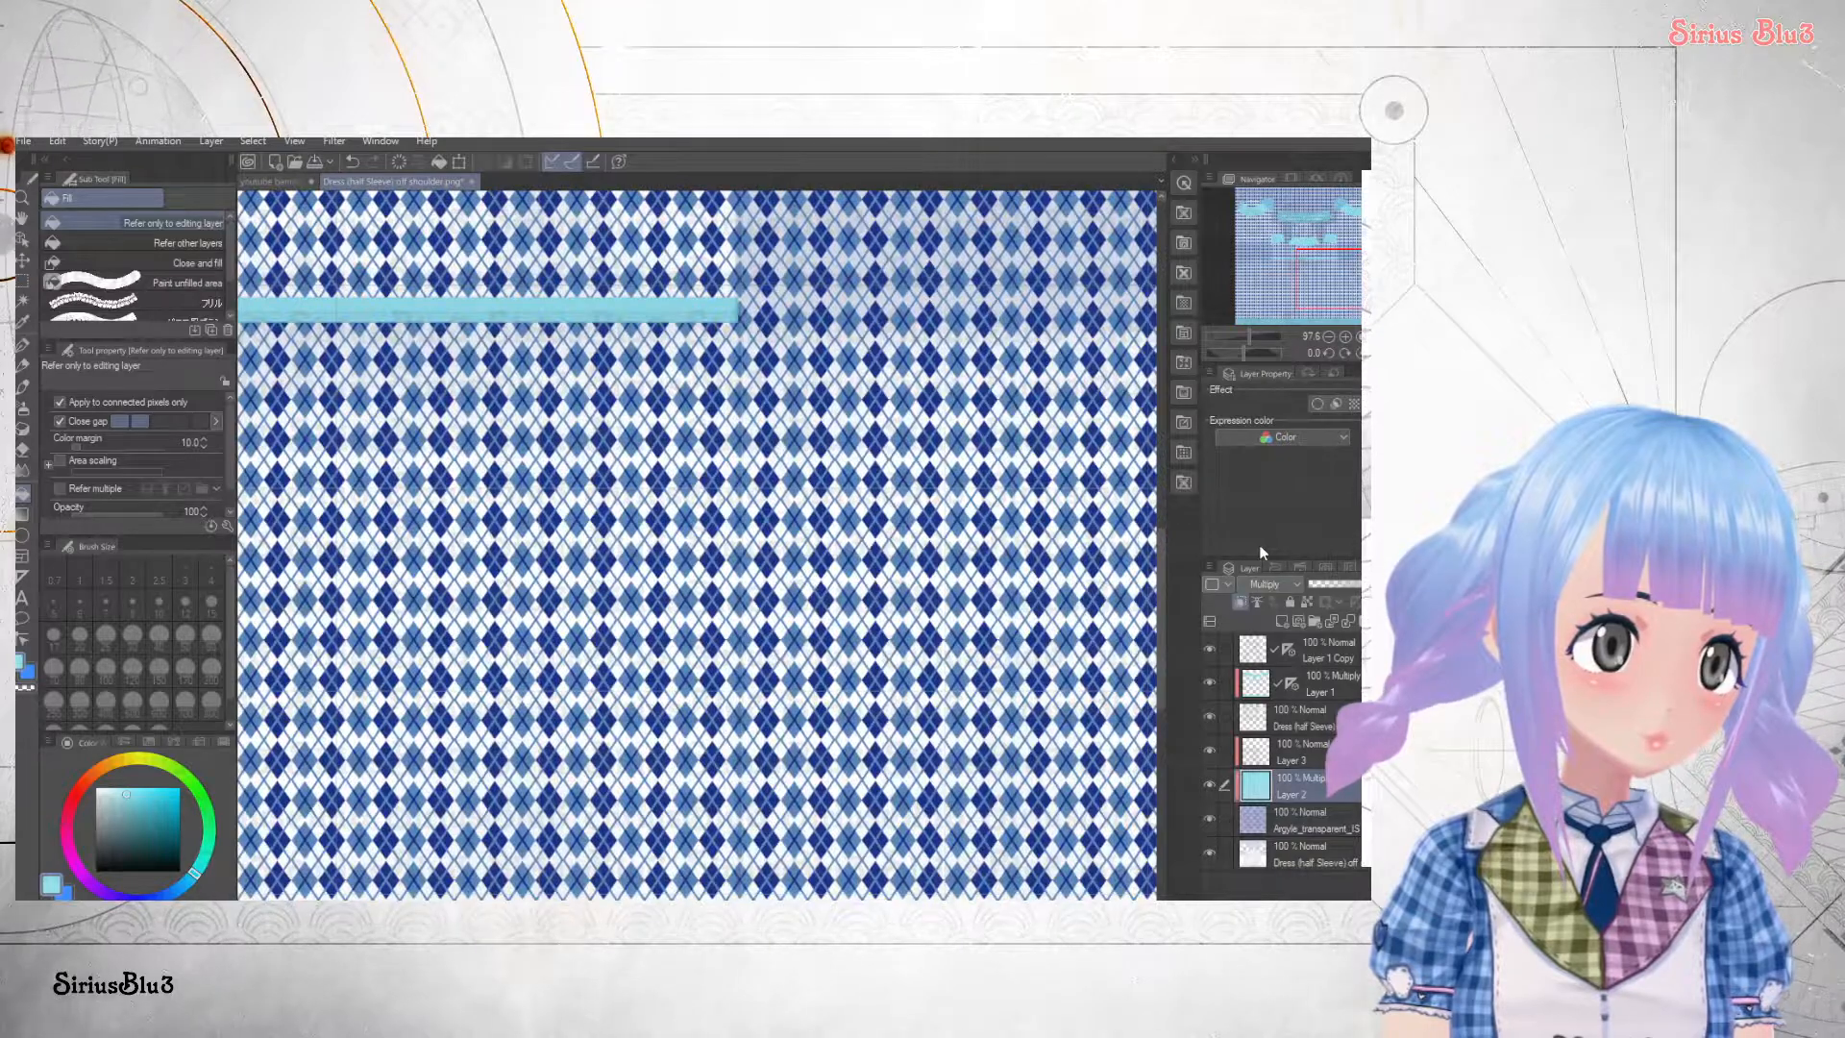
click(1263, 552)
scroll(588, 503, down, 5)
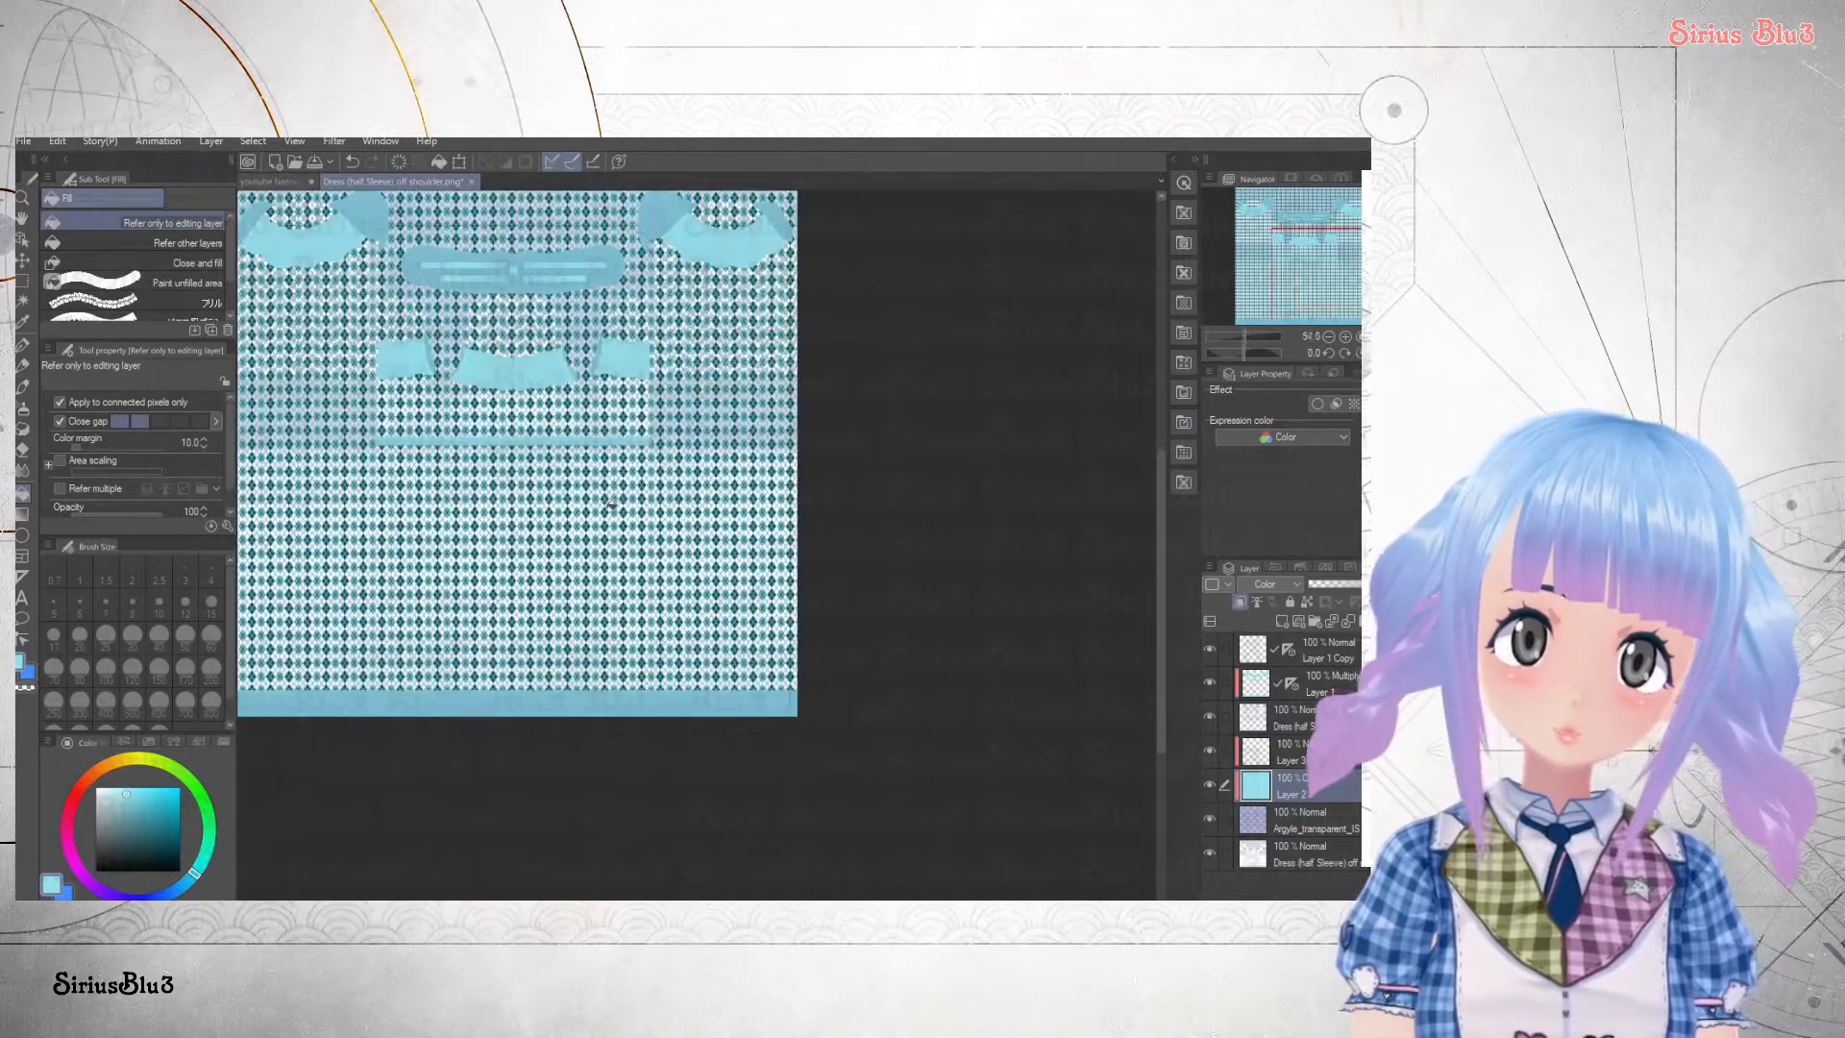
scroll(555, 445, up, 3)
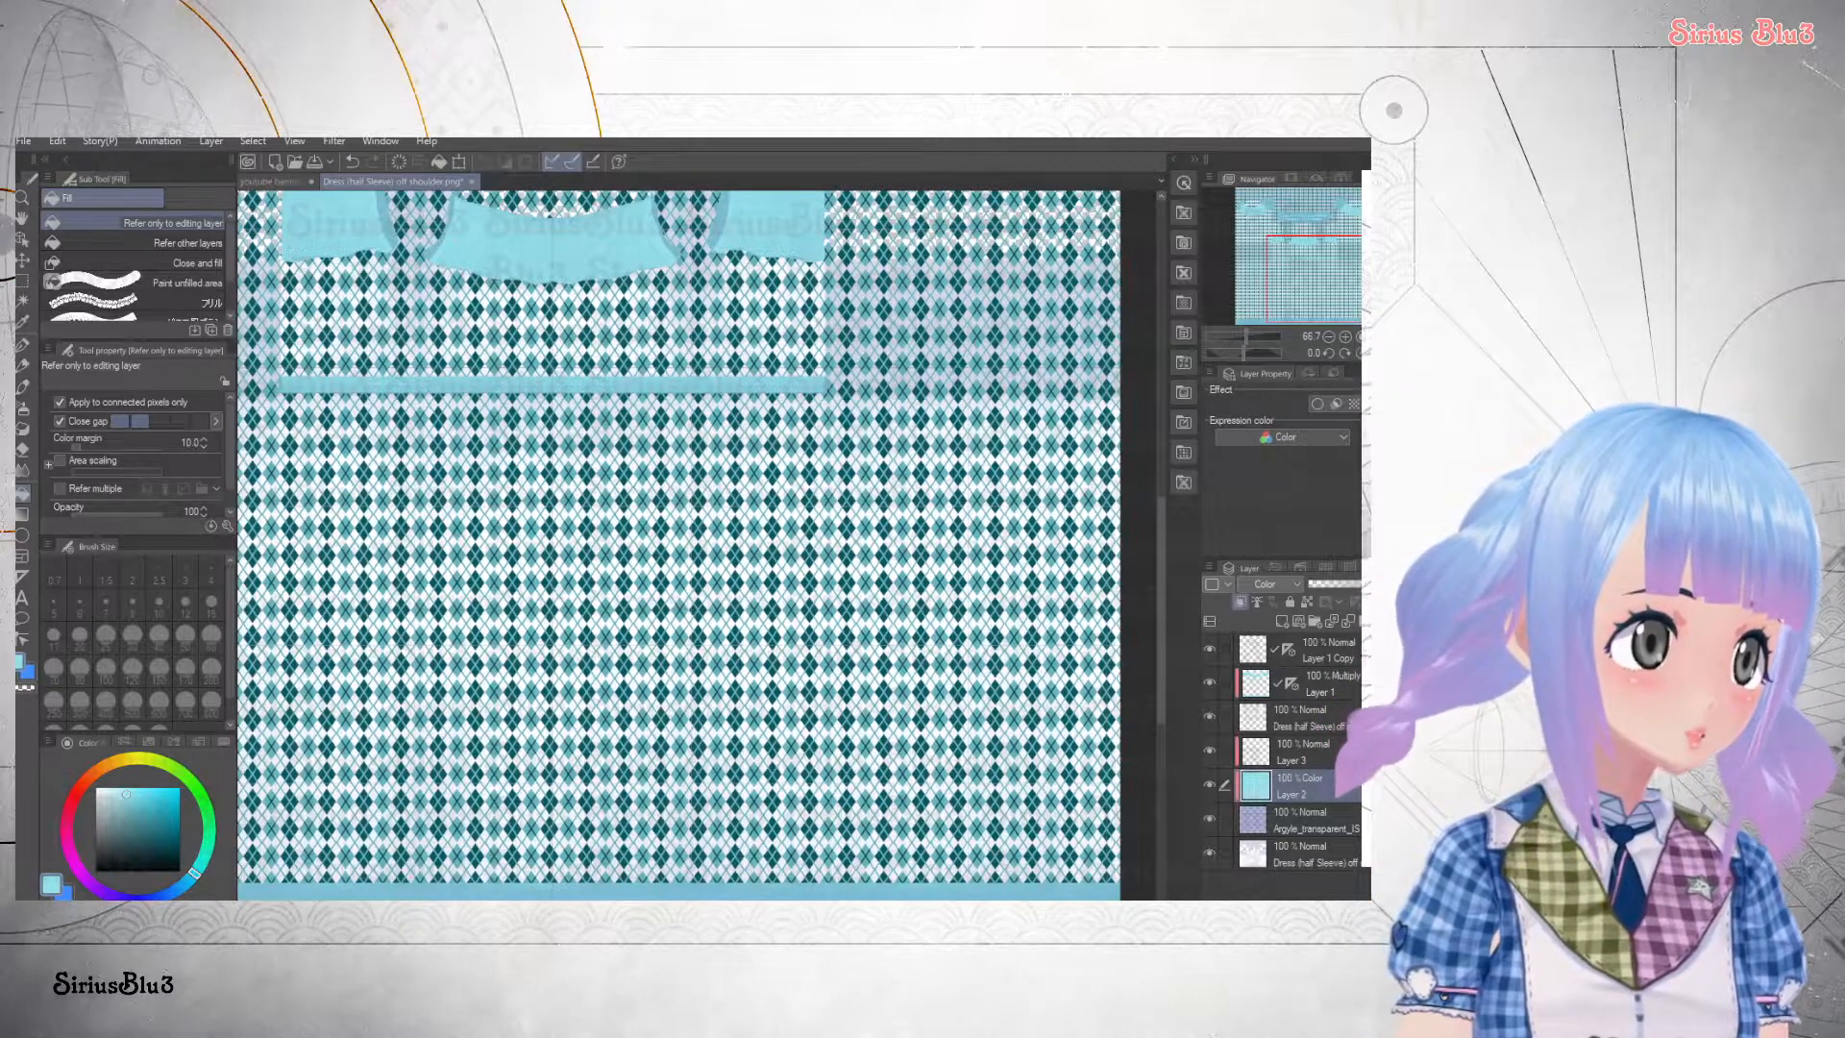
- Duplicate Layer 2 and merge the original Layer 2 down into the argyle layer
key(ctrl+c)
key(ctrl+v)
click(1305, 805)
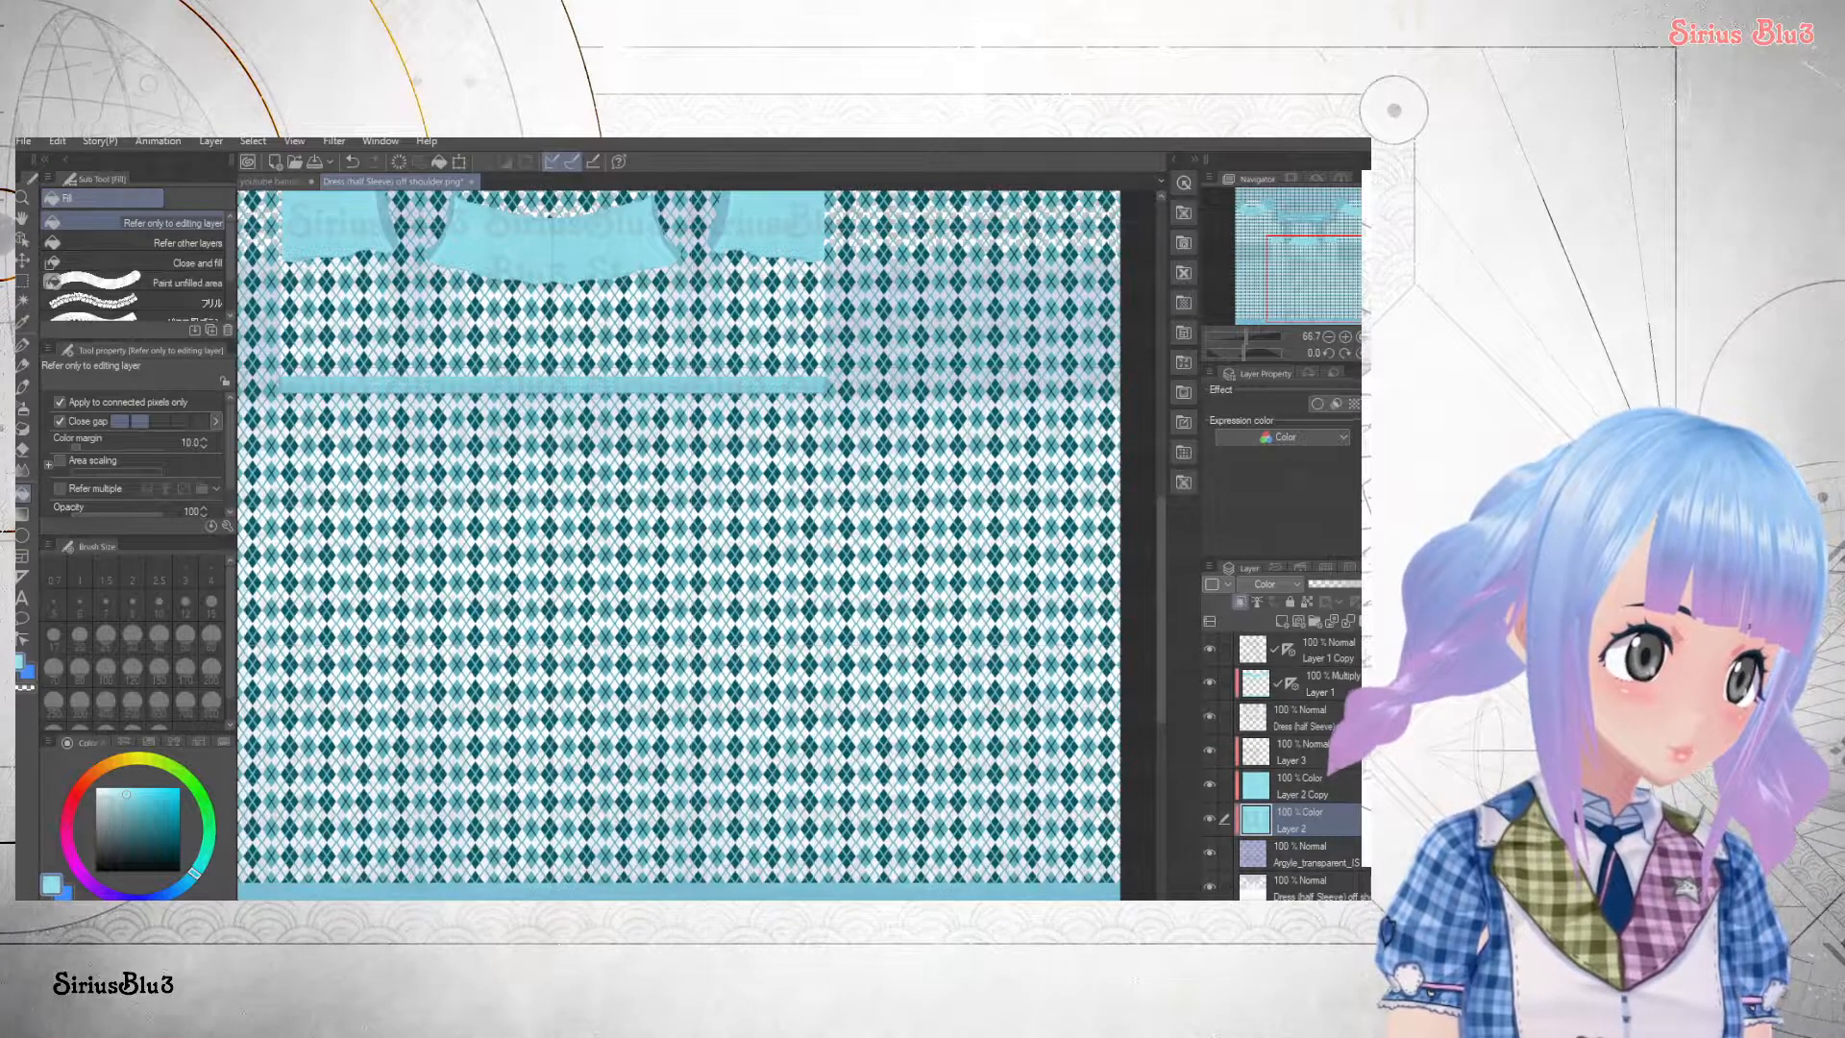
key(ctrl+e)
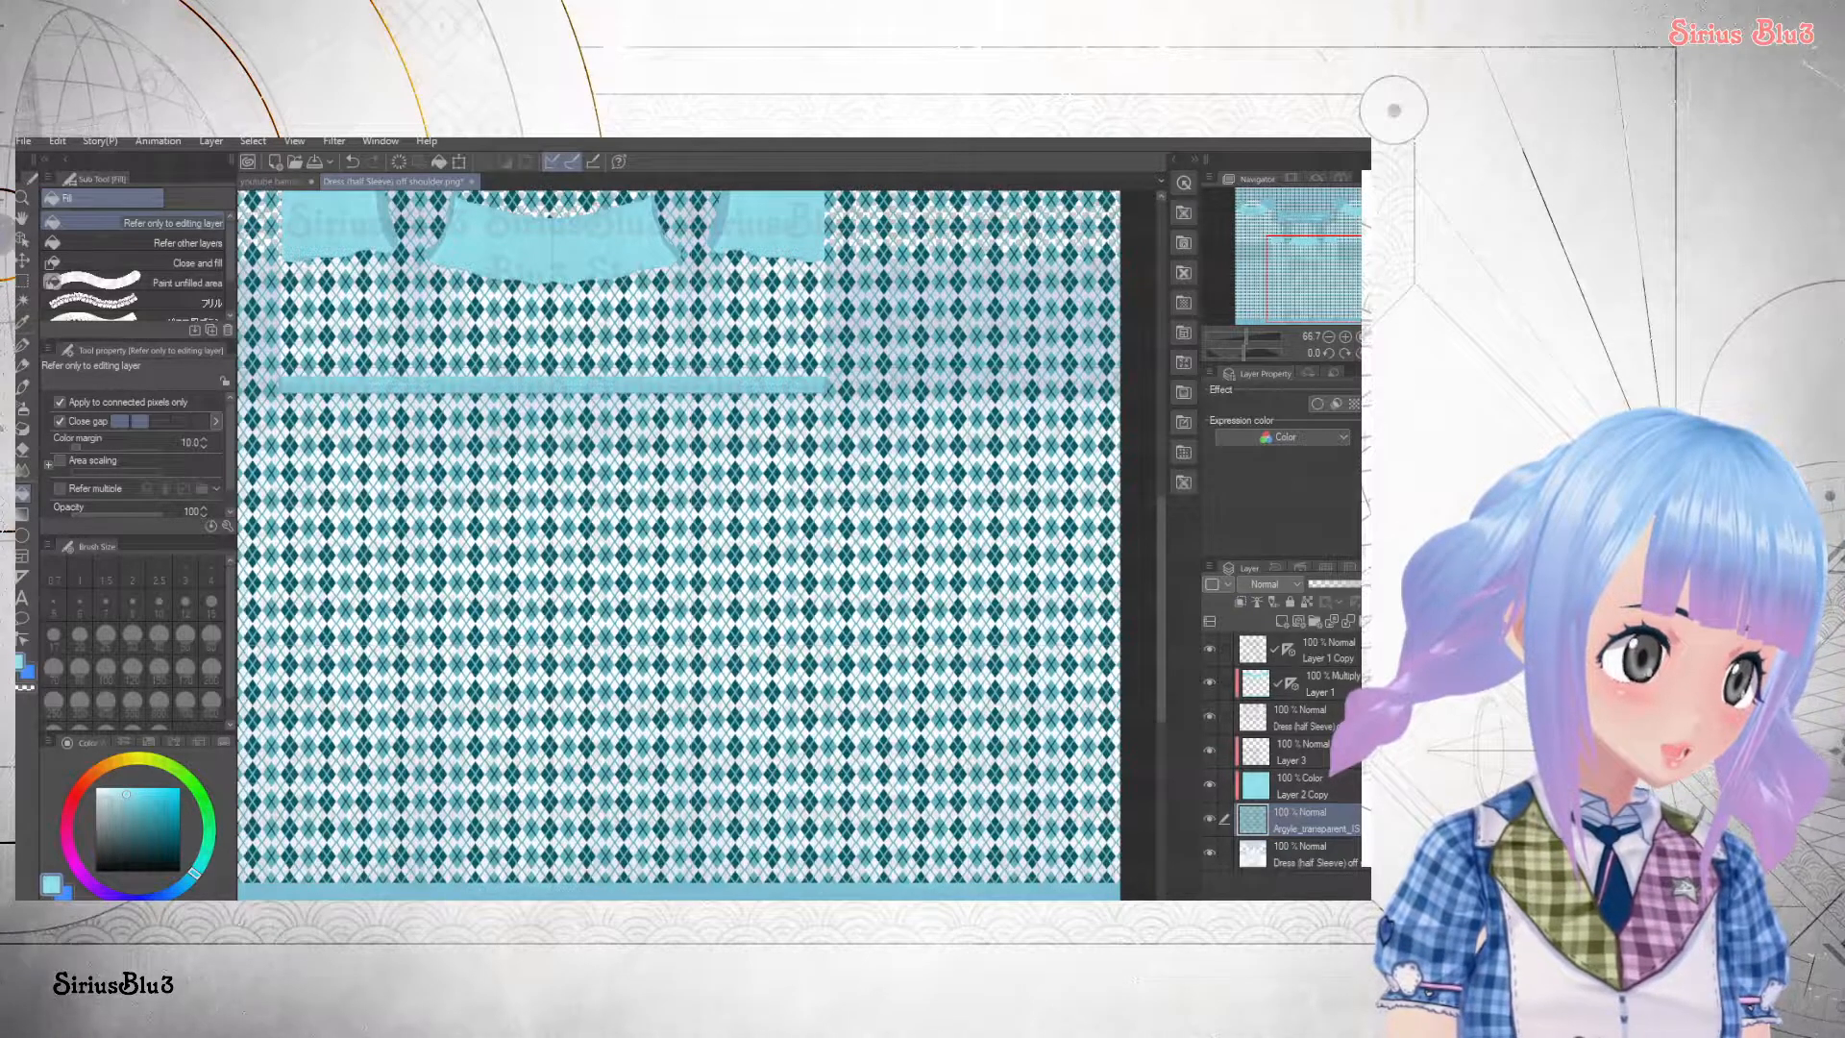
- Clip the merged argyle layer to the dress layer below and set Layer 2 Copy to Multiply
click(1240, 602)
click(1299, 788)
click(1270, 584)
click(1282, 164)
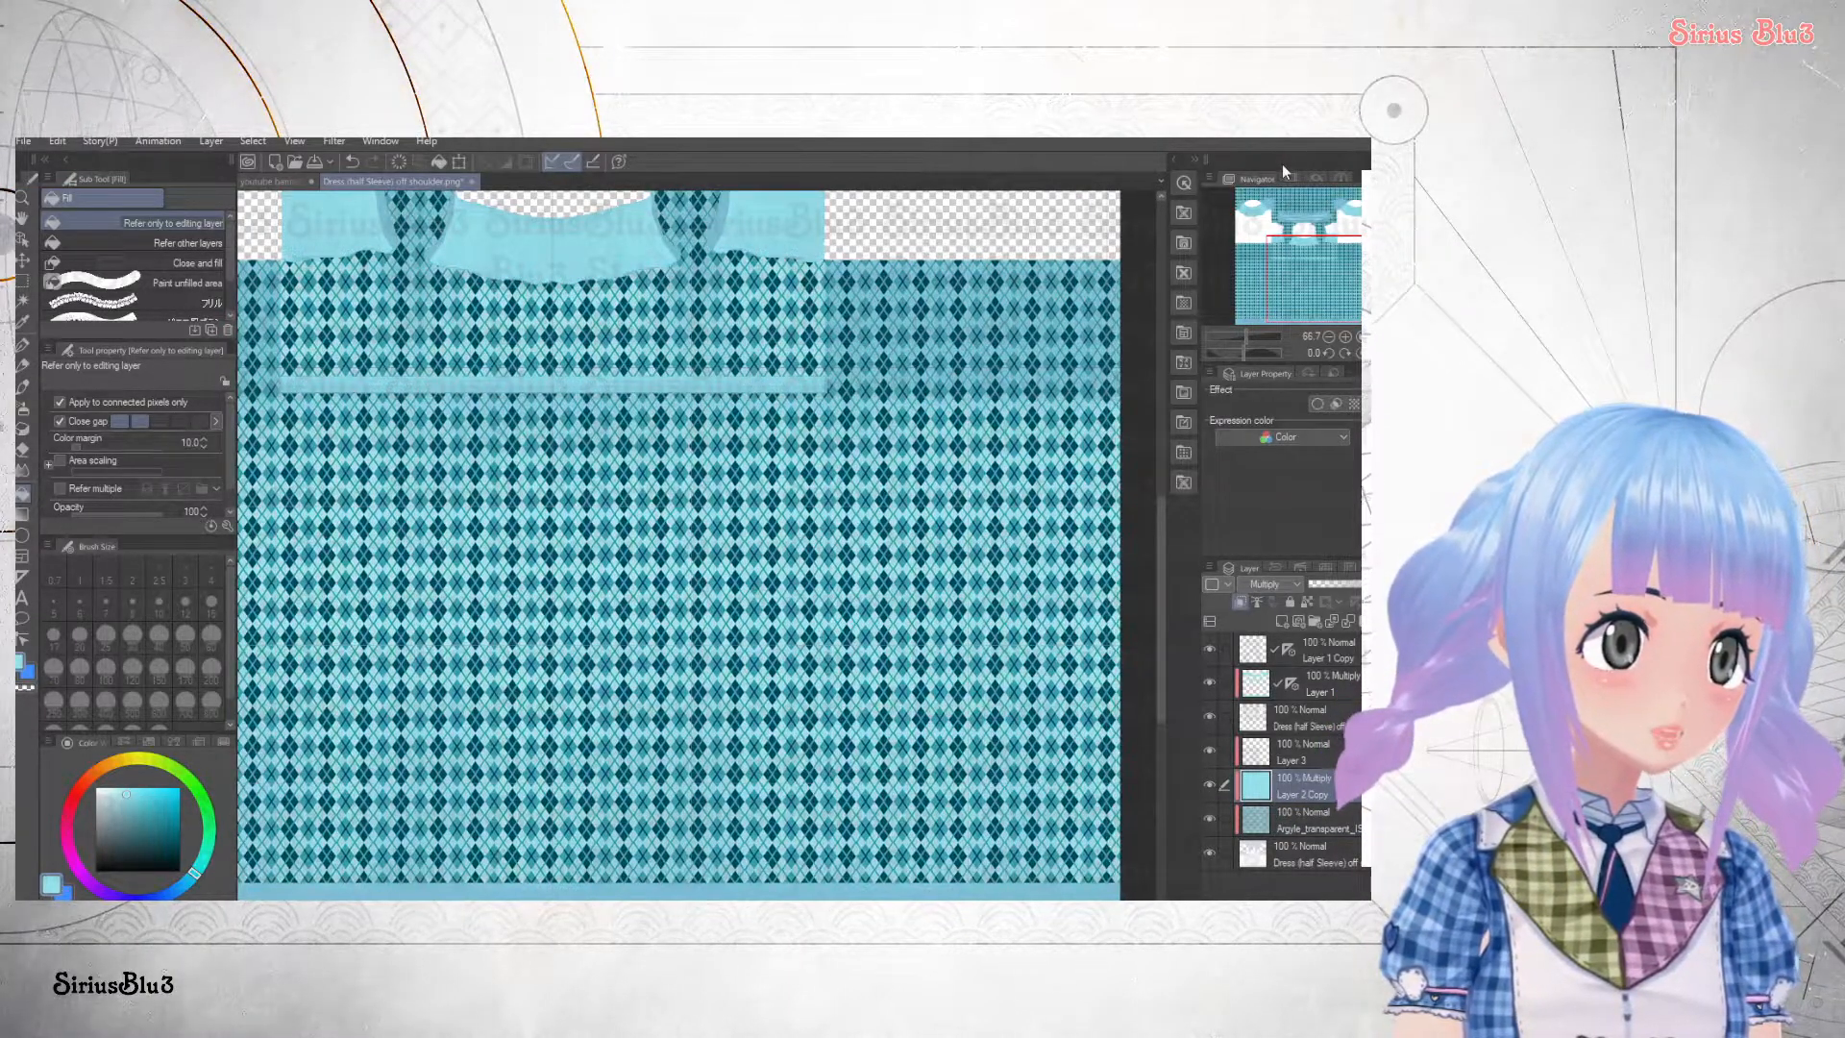
scroll(630, 622, down, 5)
scroll(488, 583, up, 3)
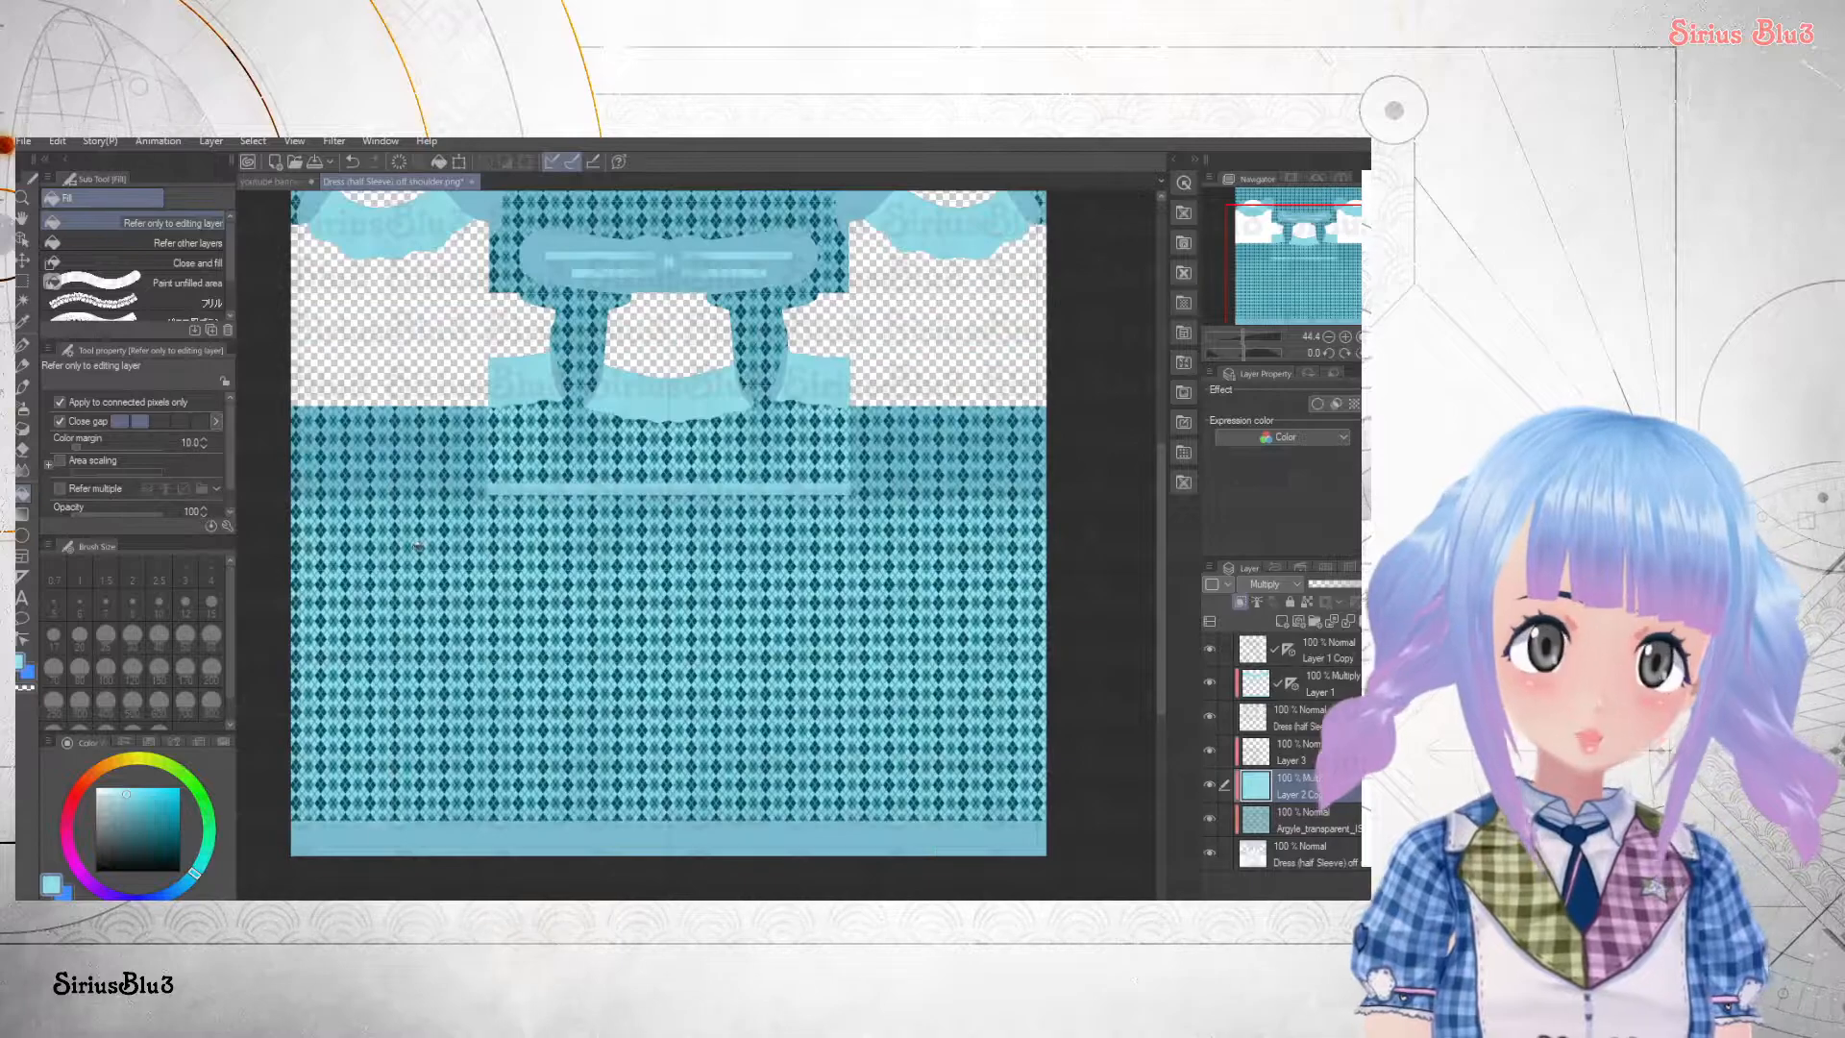
scroll(880, 671, up, 2)
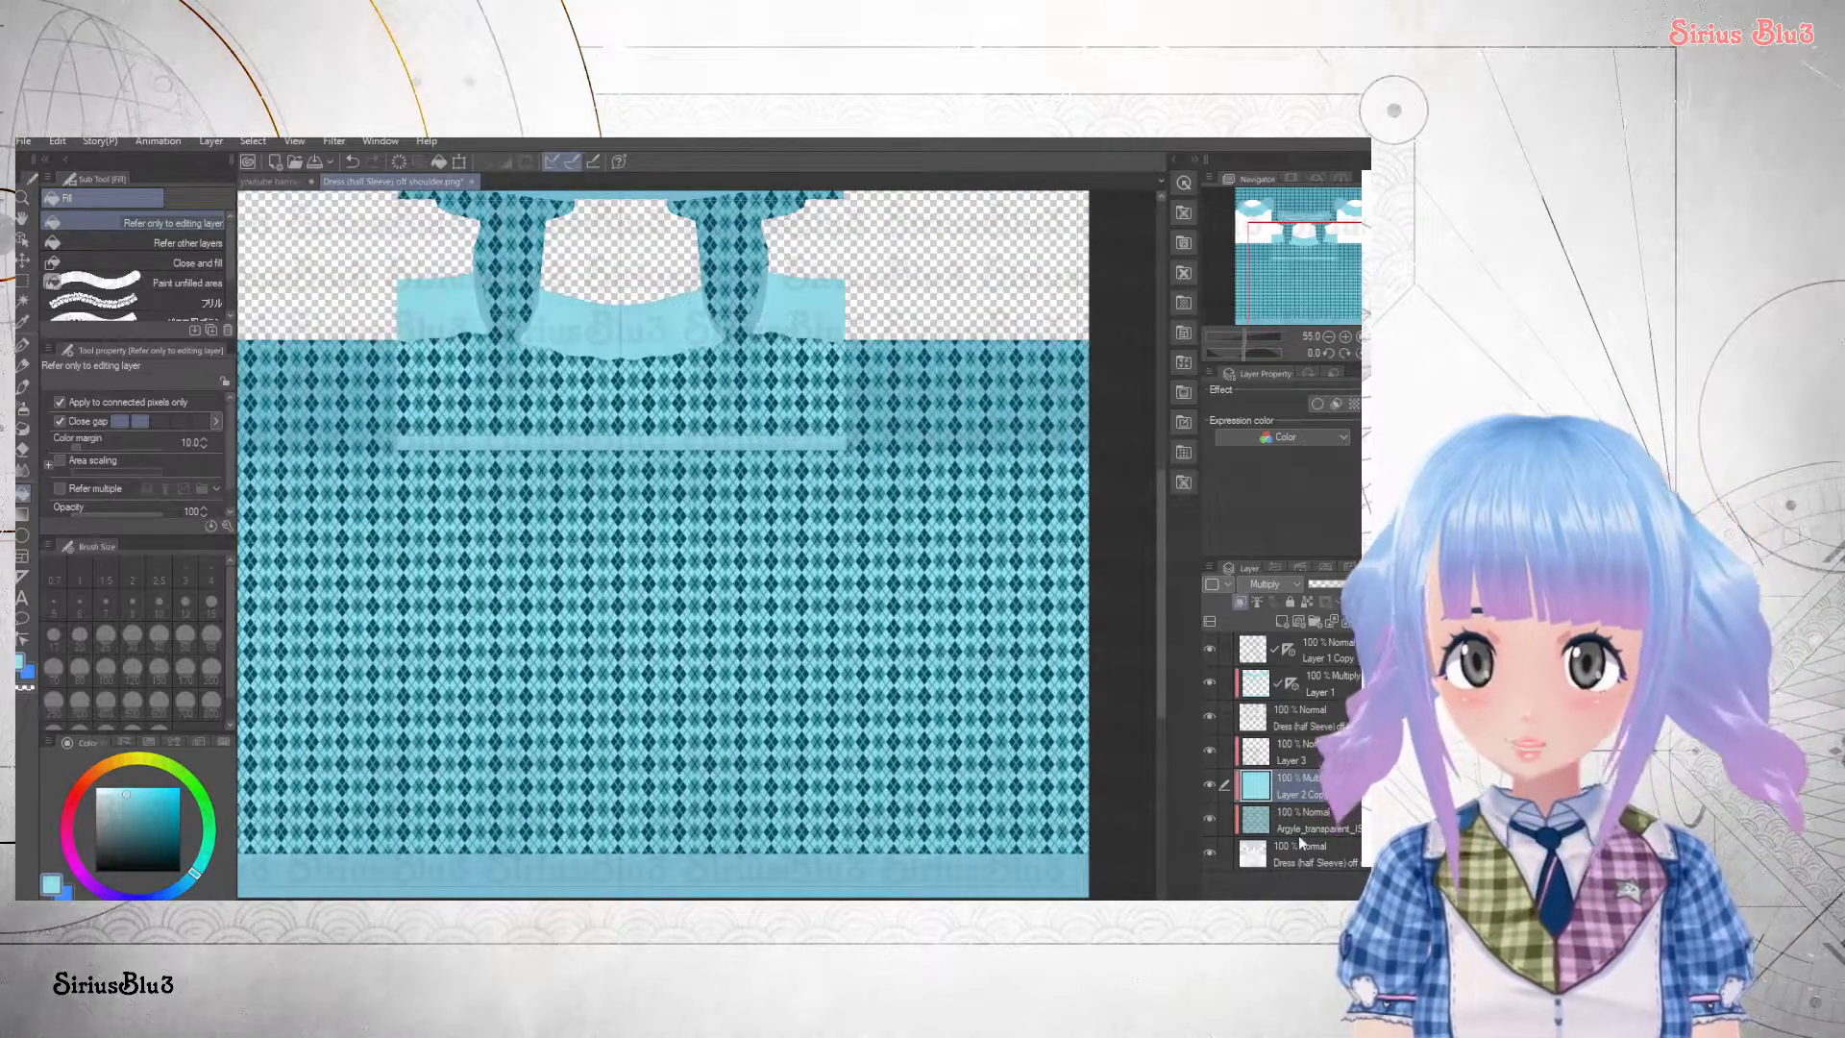
- Move Layer 2 Copy beneath the argyle layer
drag(1330, 772, 1330, 825)
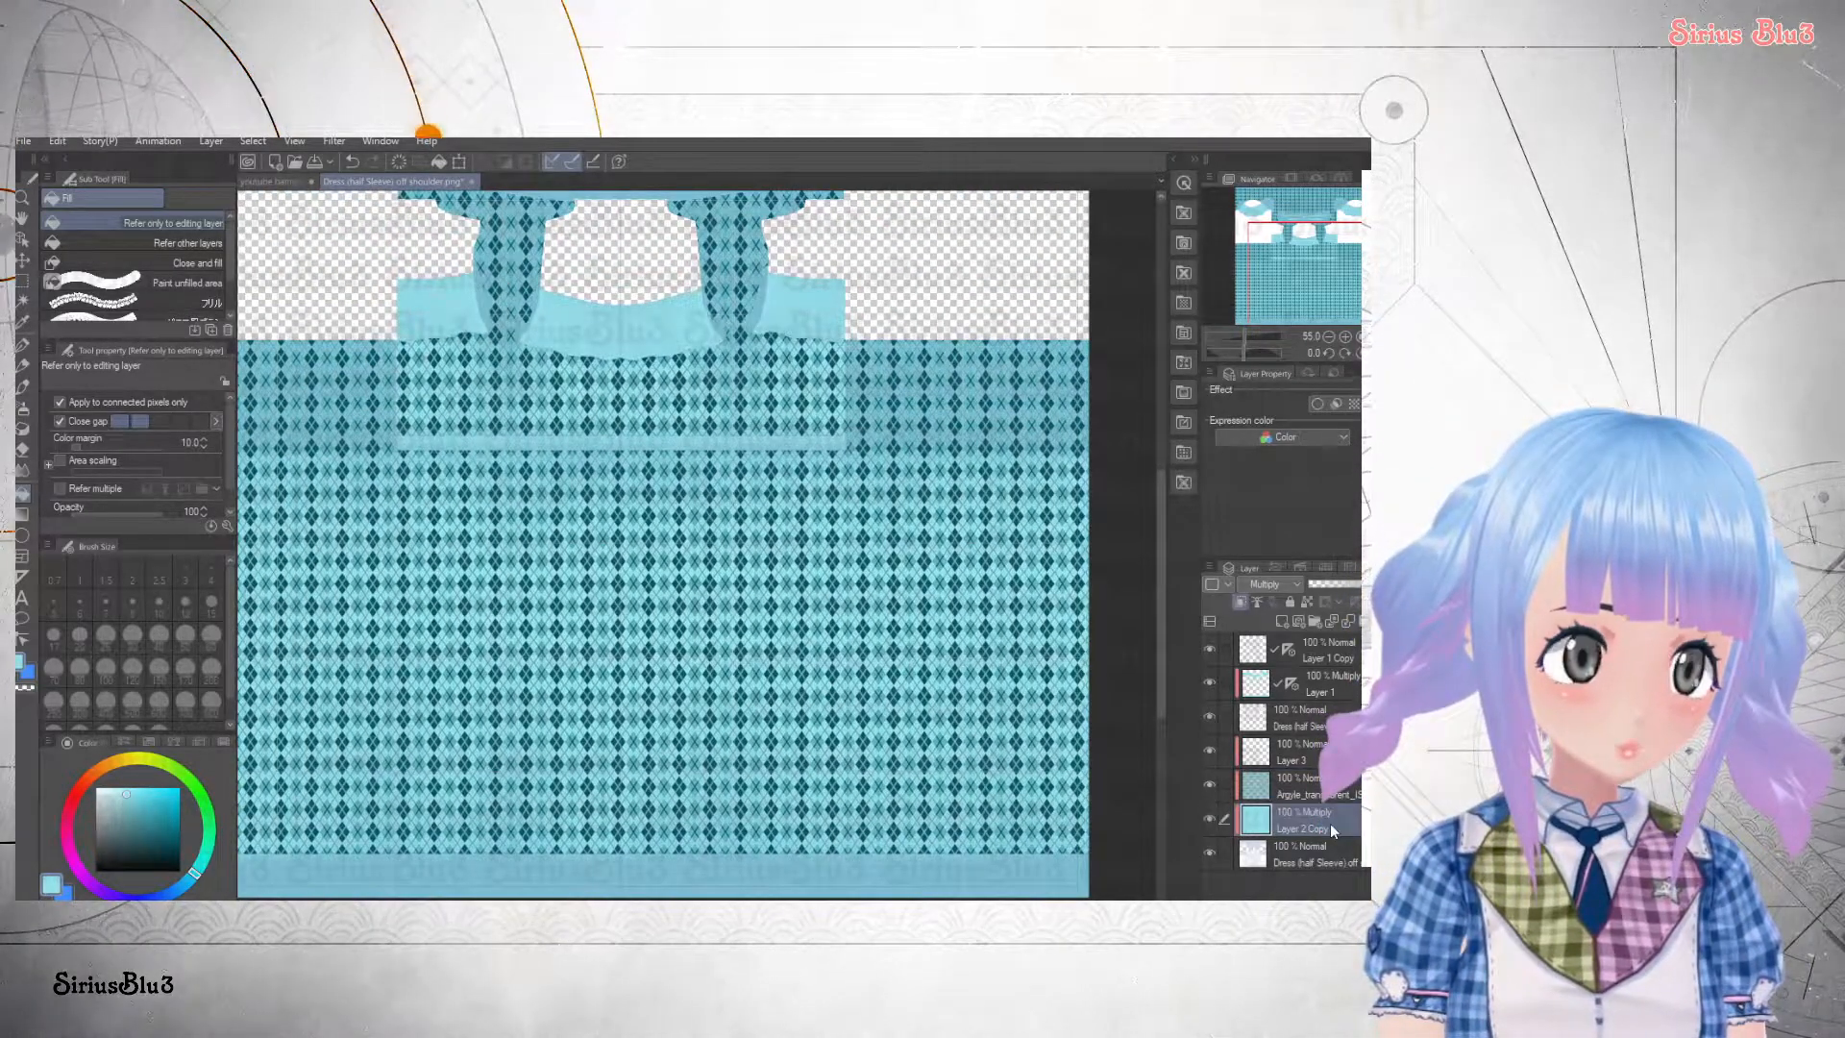
scroll(618, 642, down, 3)
scroll(618, 641, up, 2)
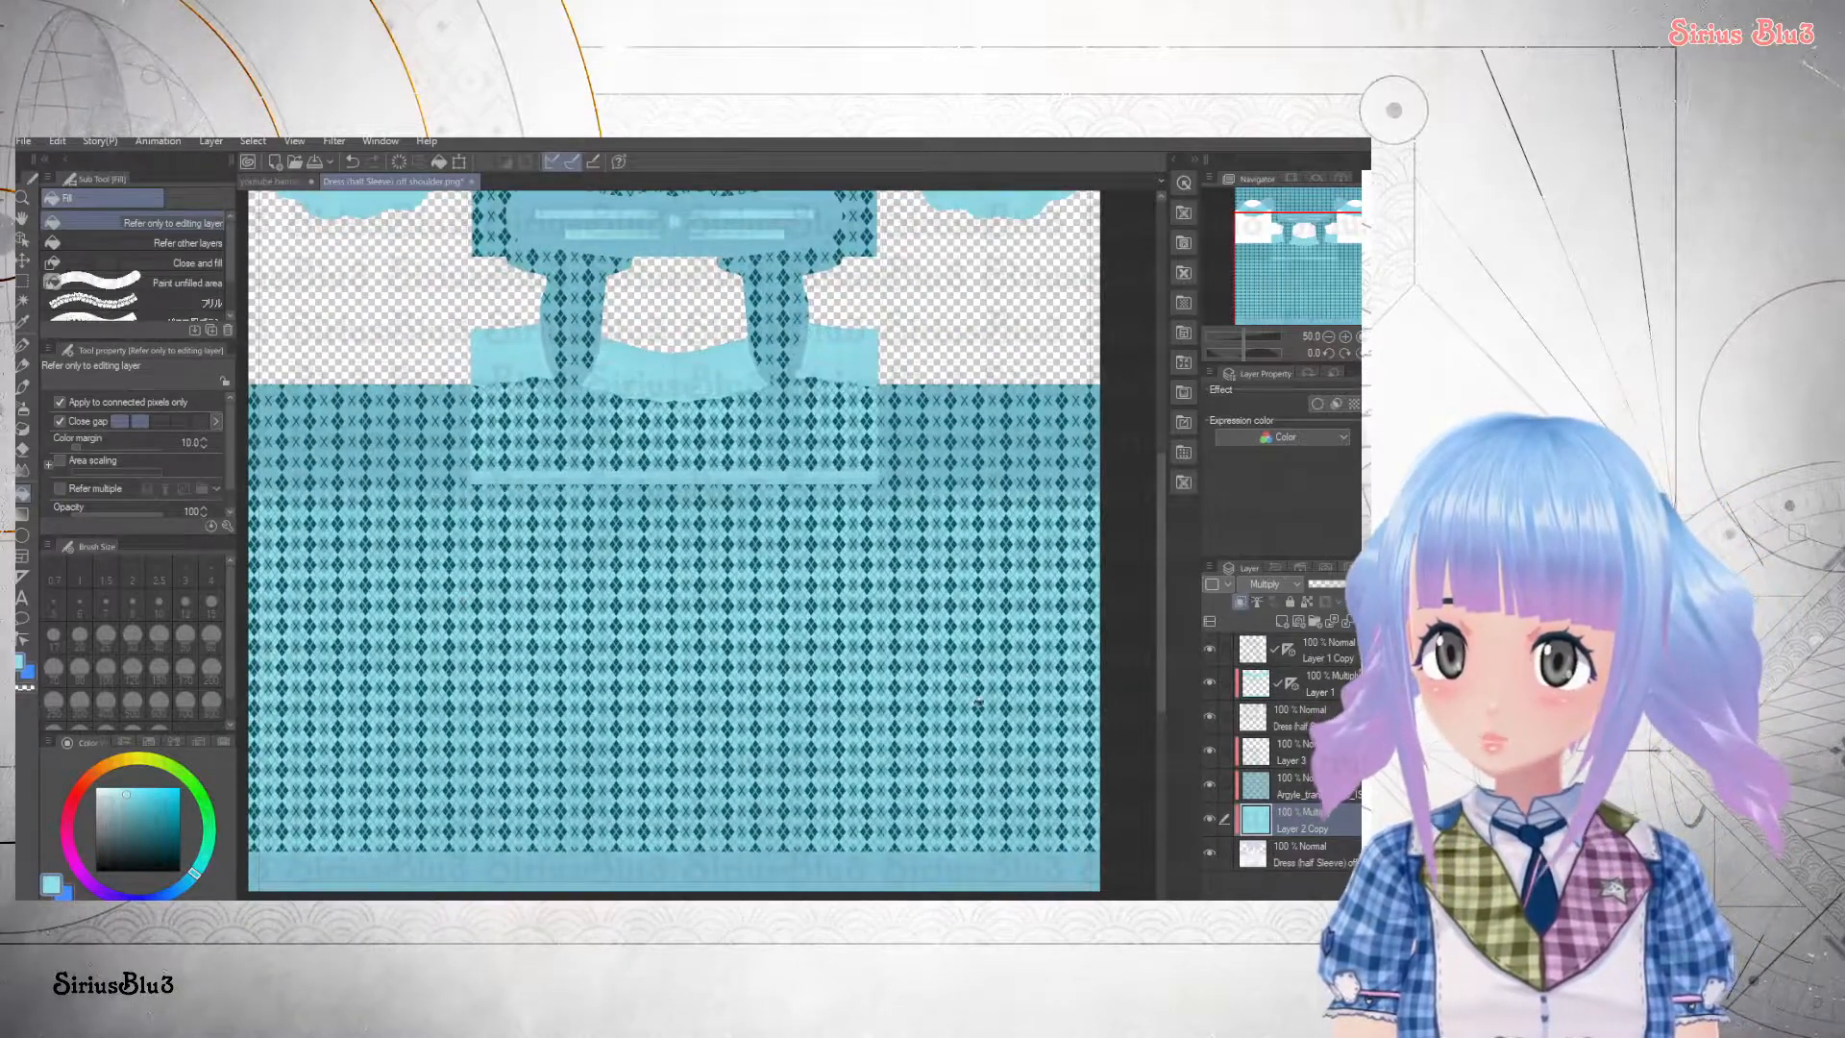
- Try several opacities on Layer 2 Copy and set it to 24%
click(1333, 585)
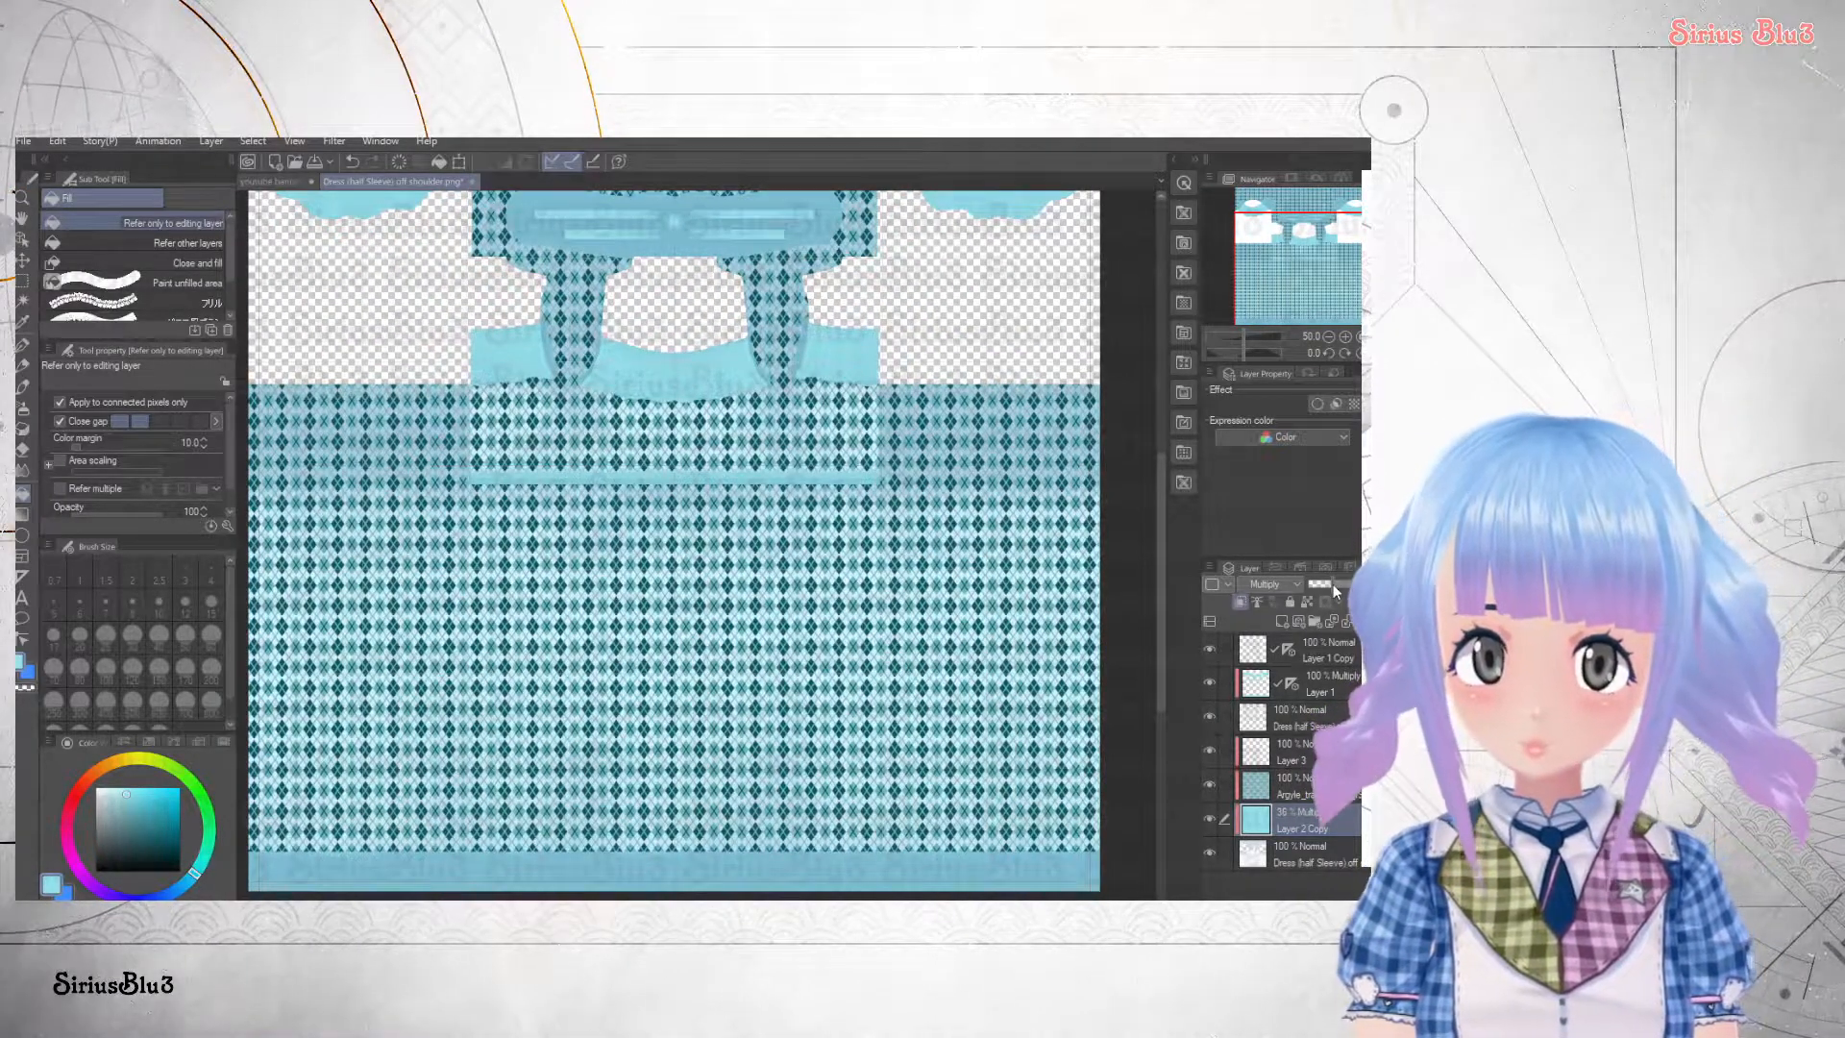
drag(1322, 583, 1289, 594)
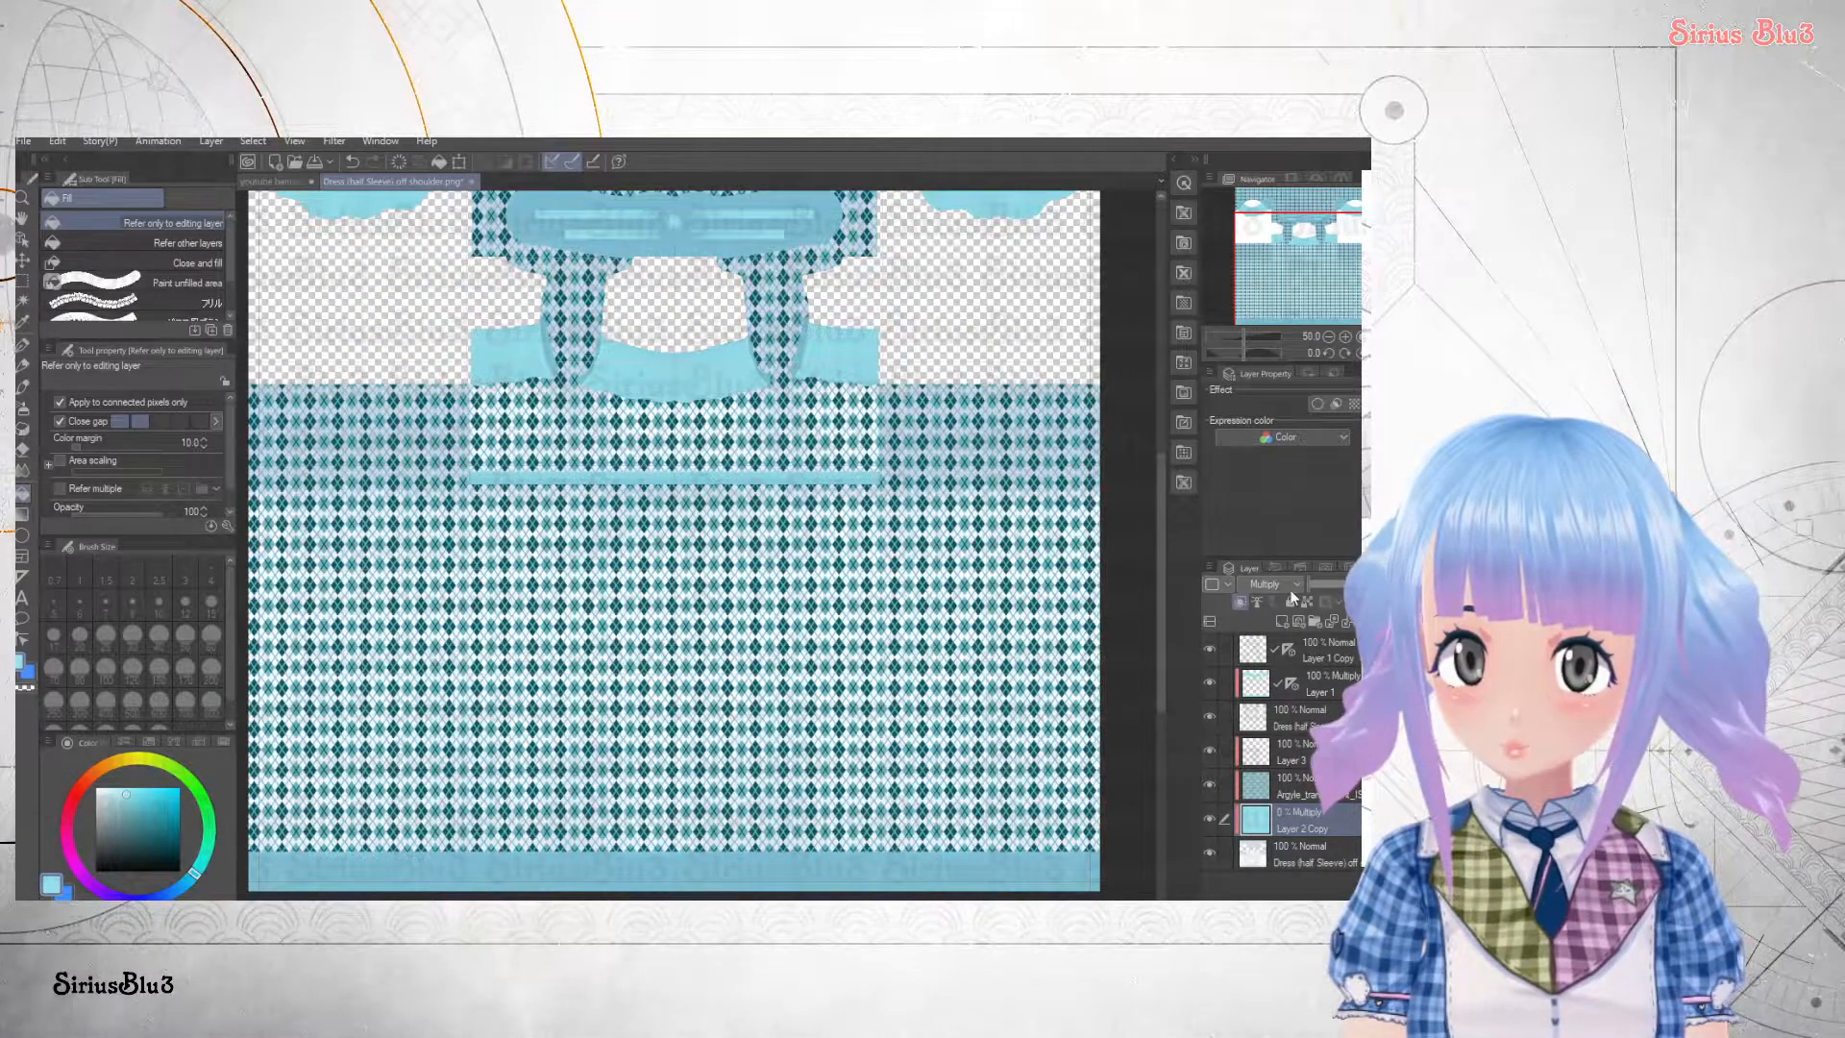
click(1332, 588)
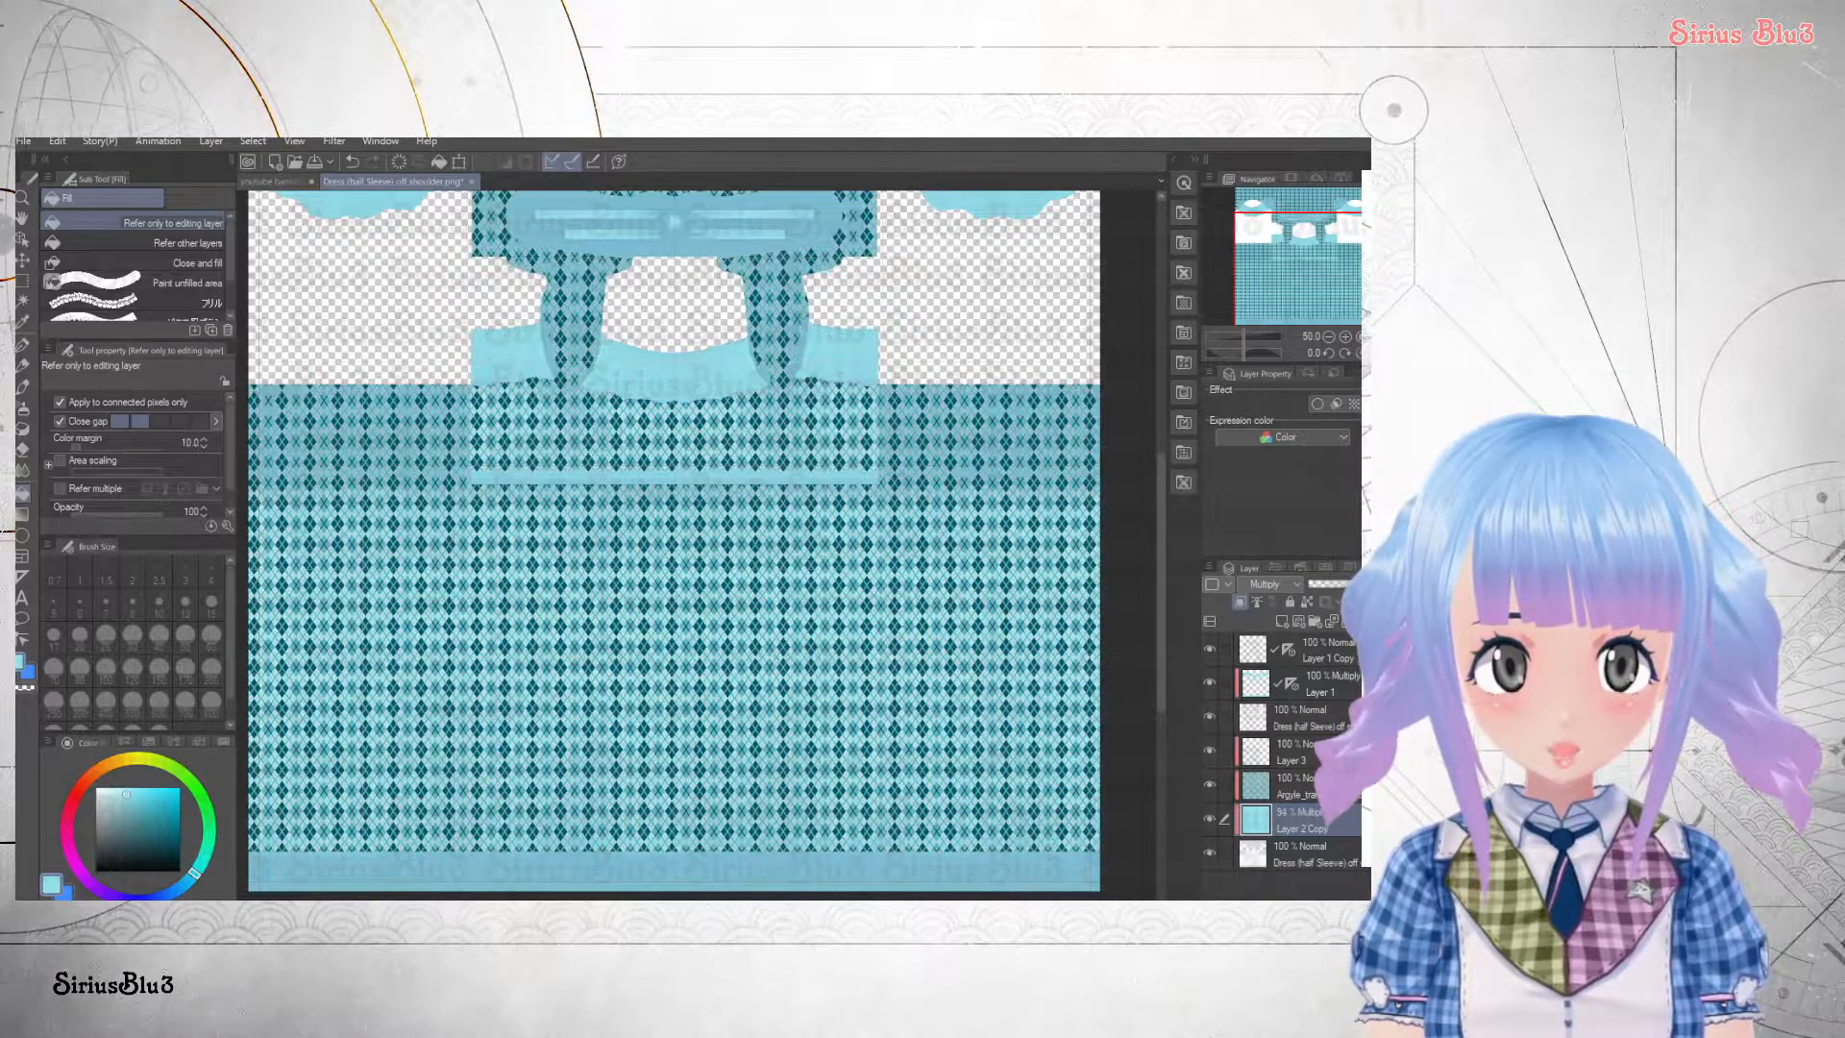
click(1324, 586)
scroll(752, 670, down, 3)
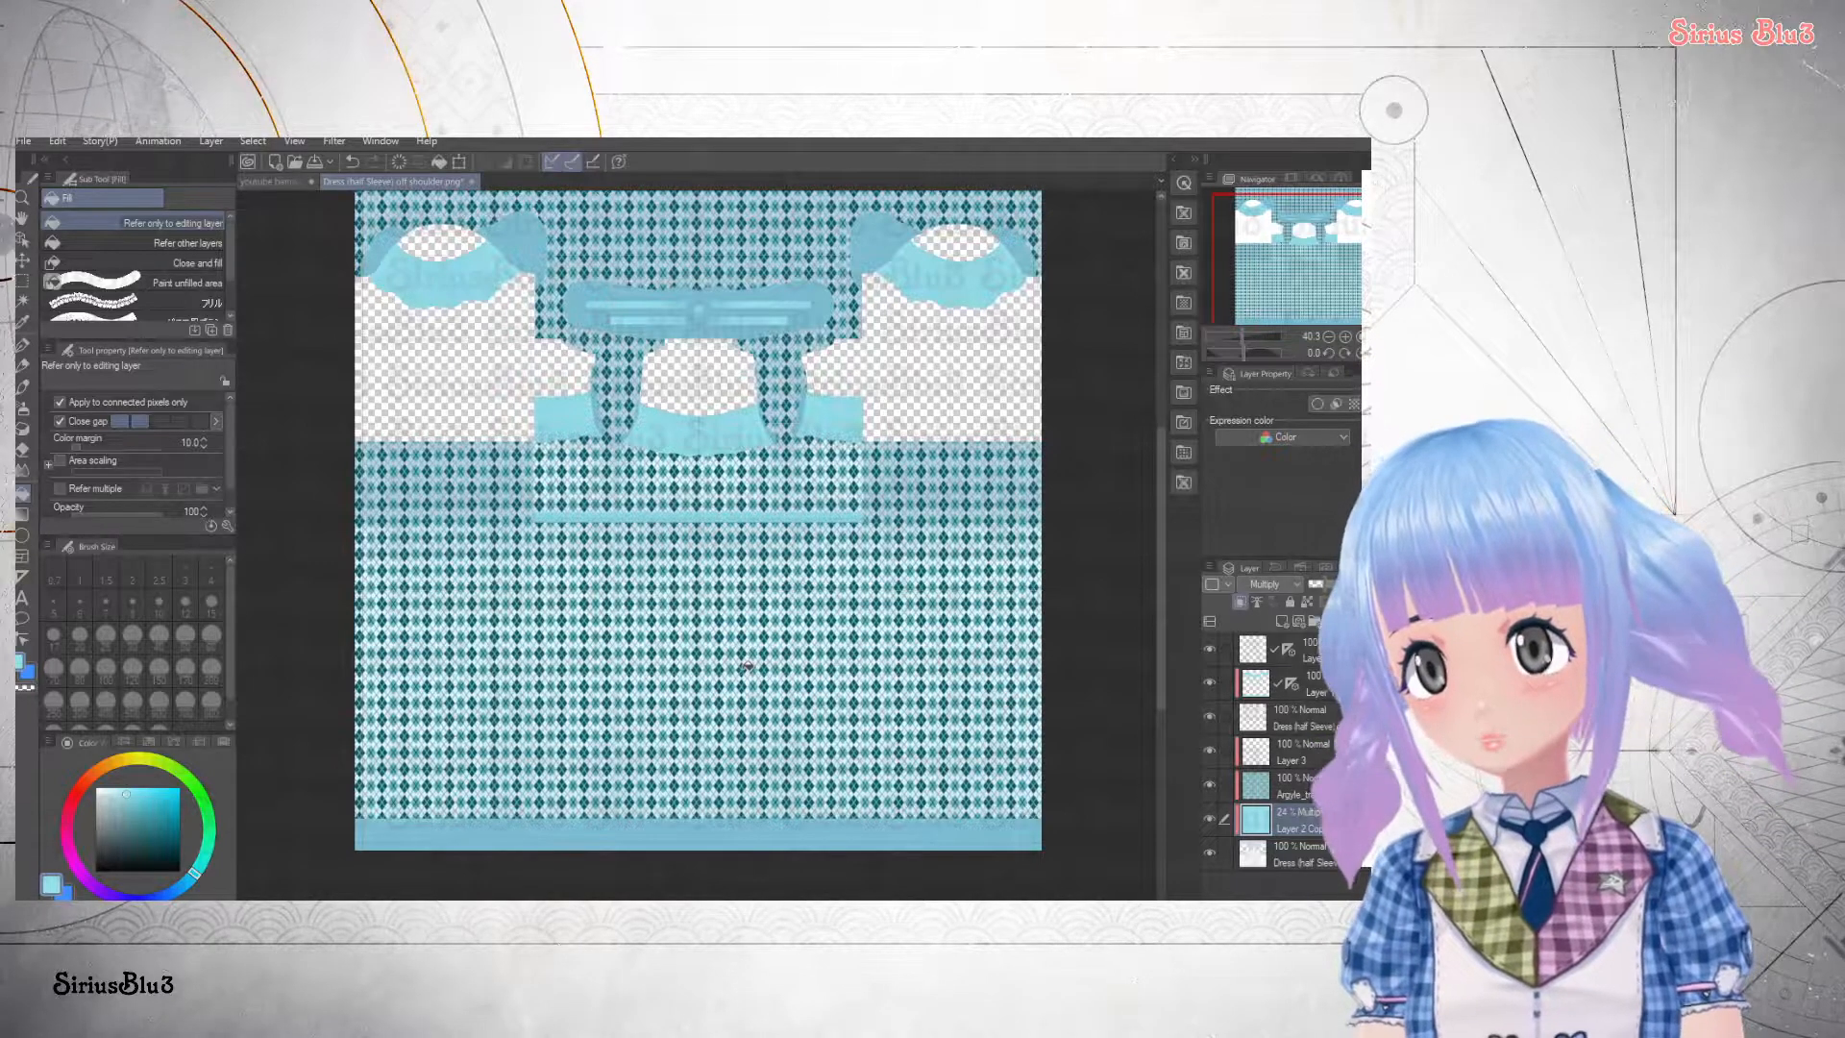
scroll(750, 668, up, 2)
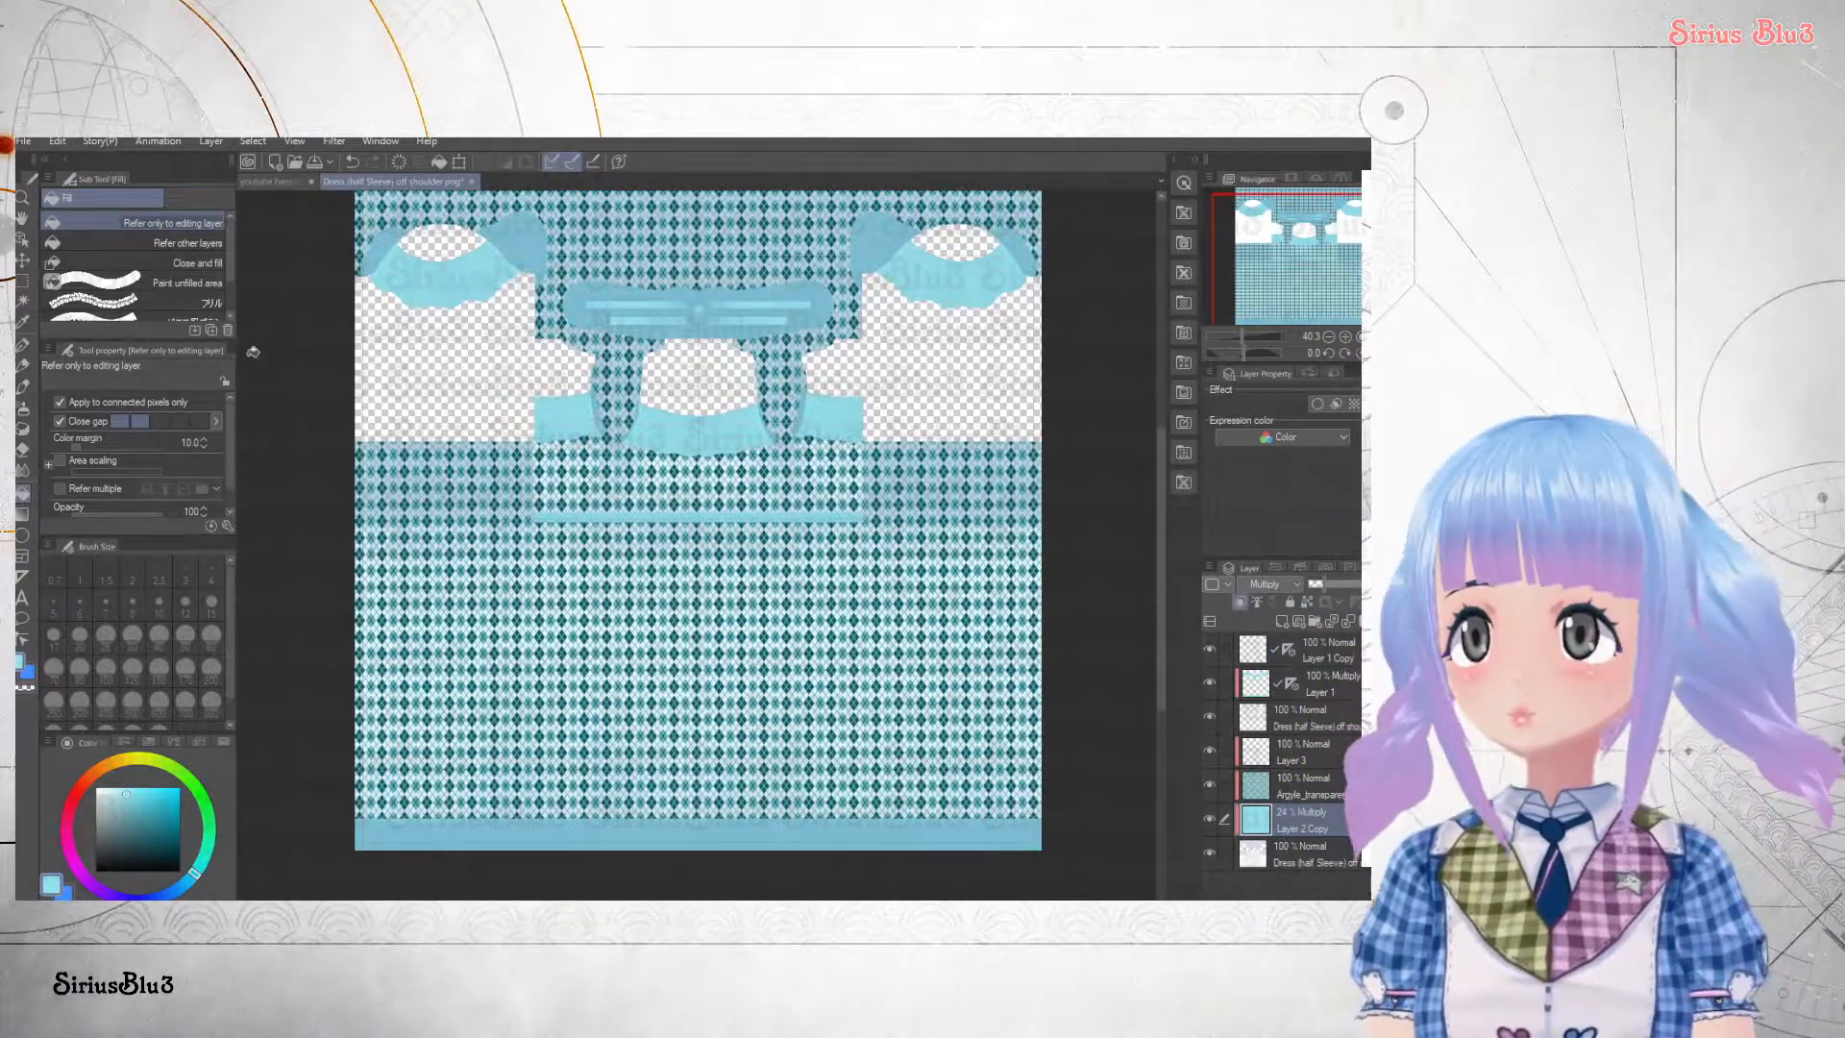
- Add a new layer above Layer 1 Copy and stamp a white size 30 G-pen dot on the bodice's light-blue trim
click(24, 347)
click(1280, 620)
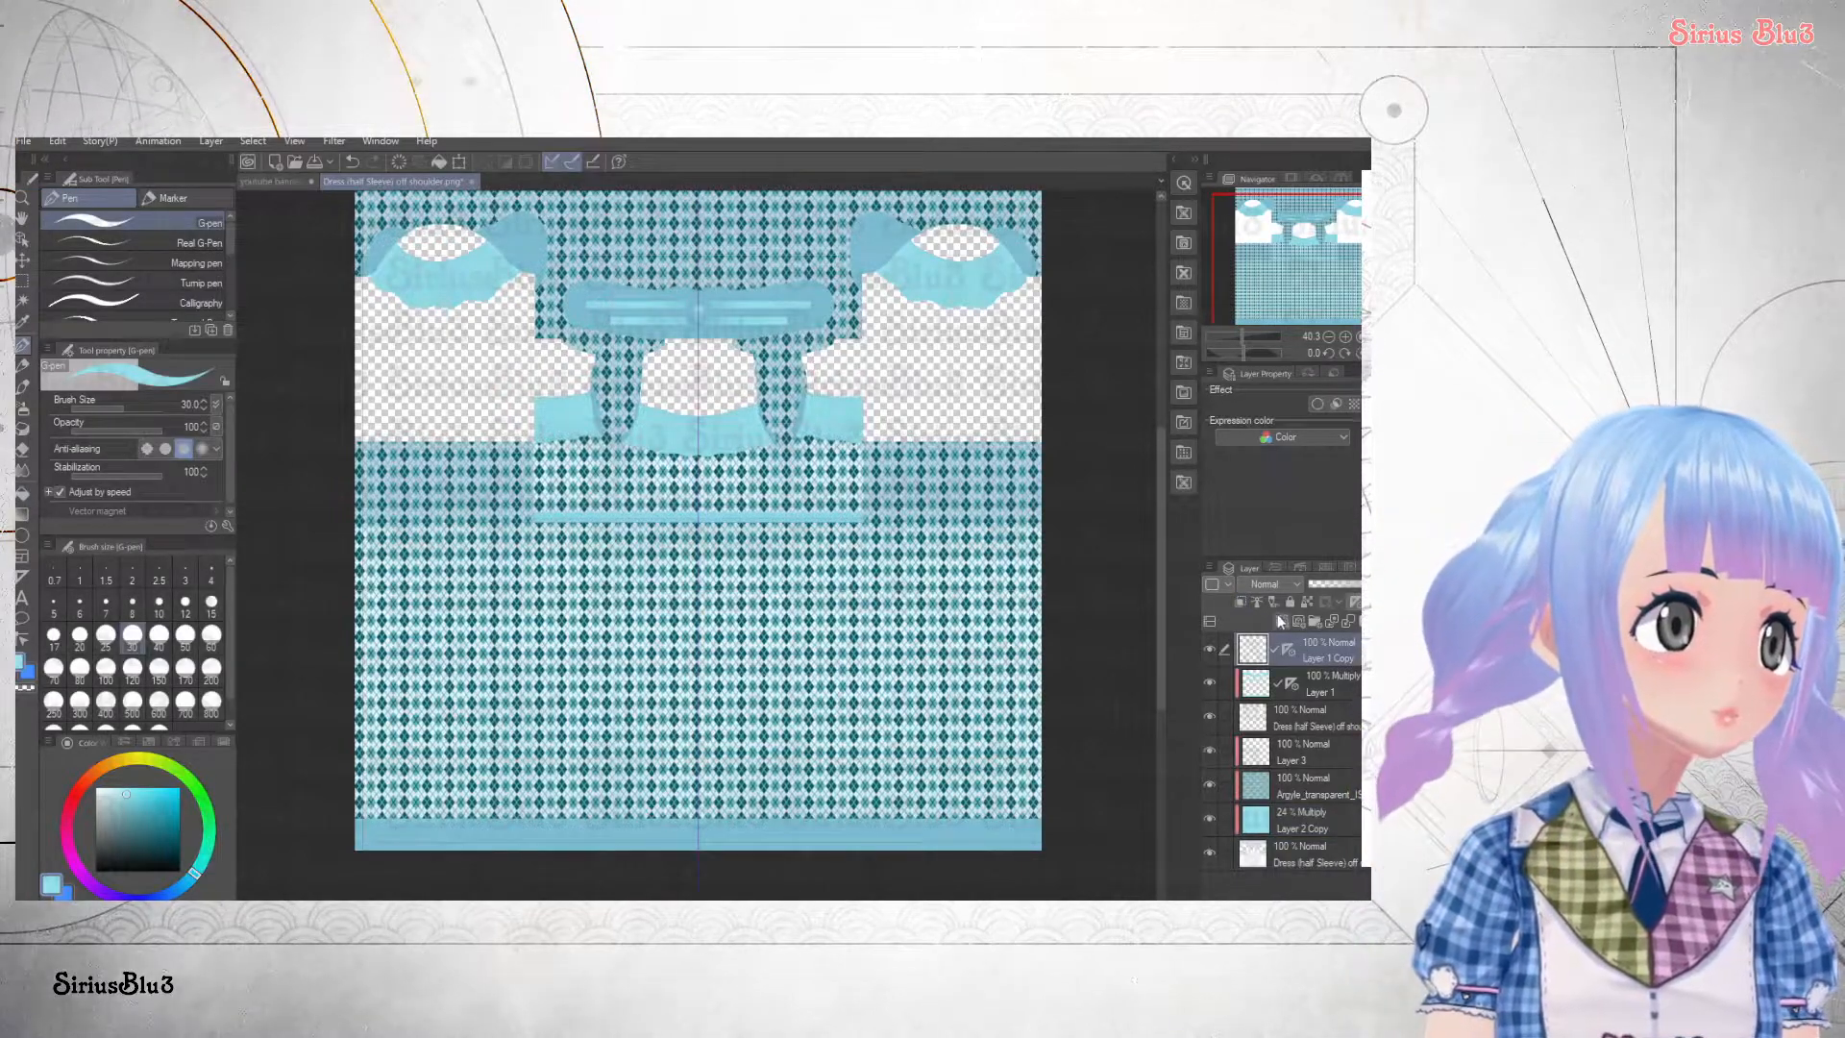
scroll(754, 404, up, 4)
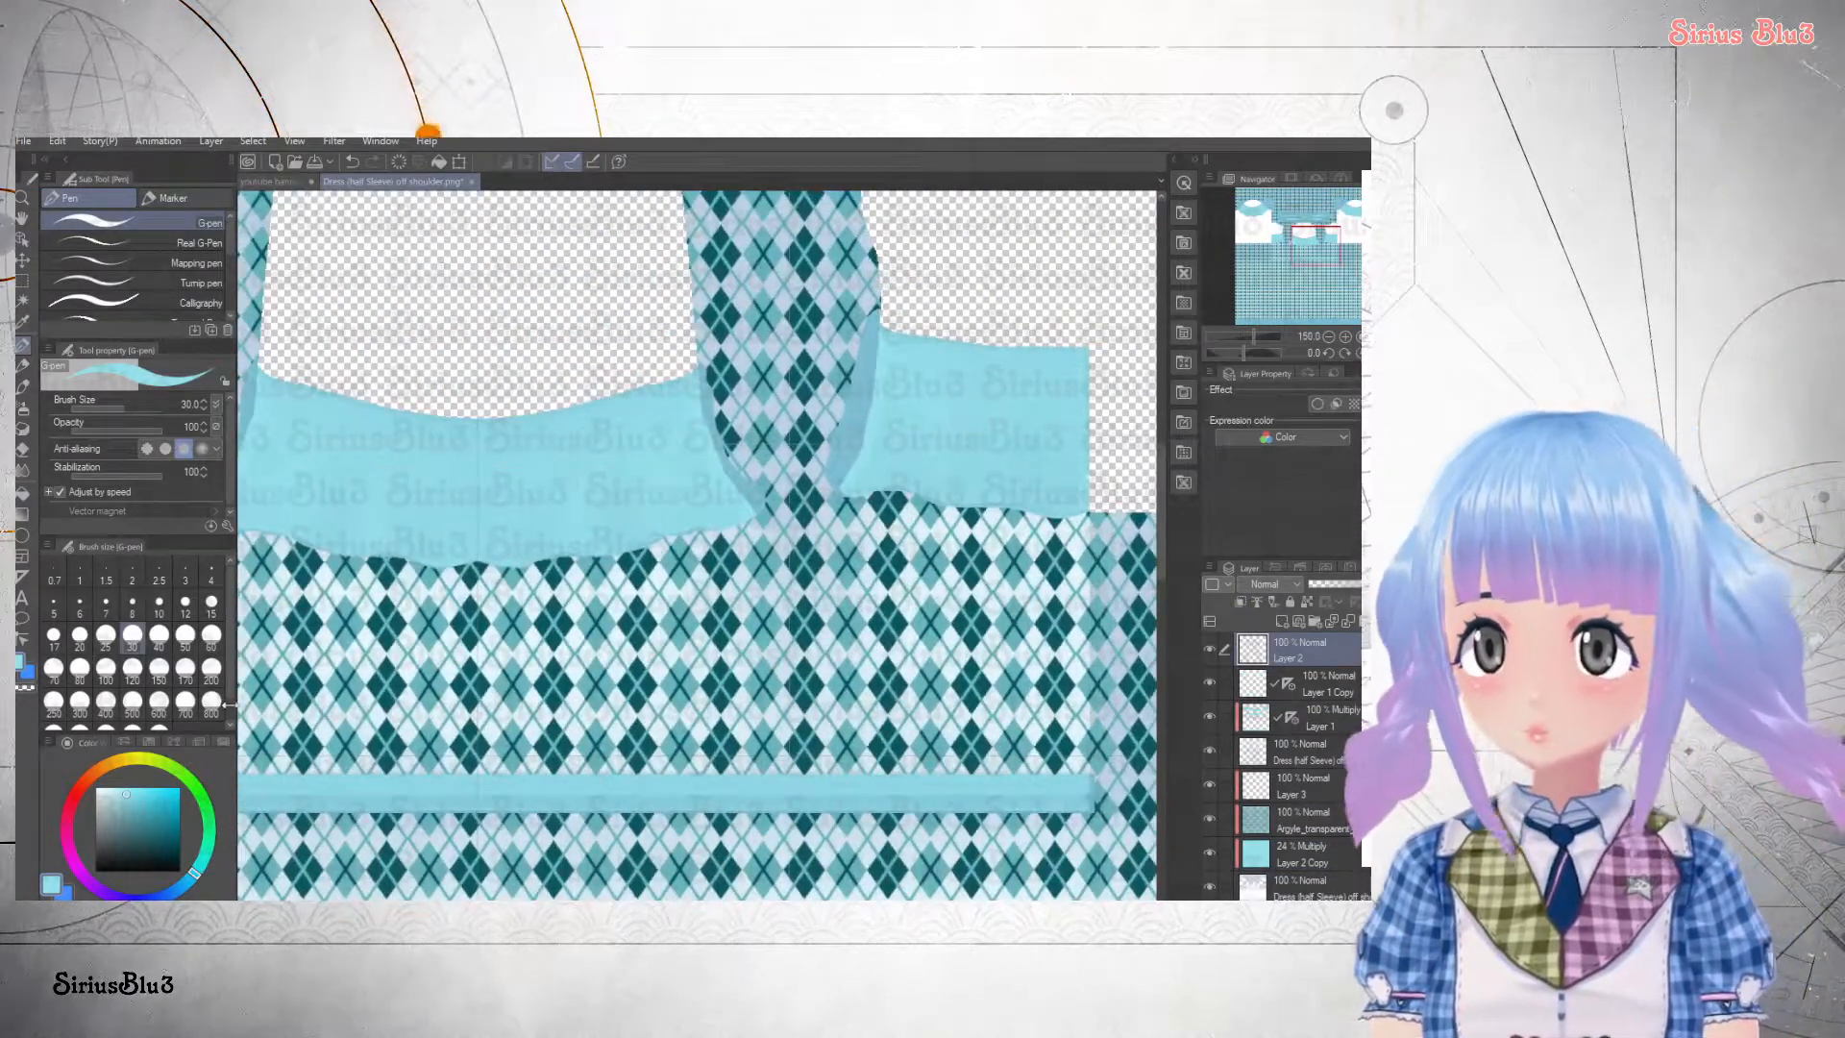
click(71, 855)
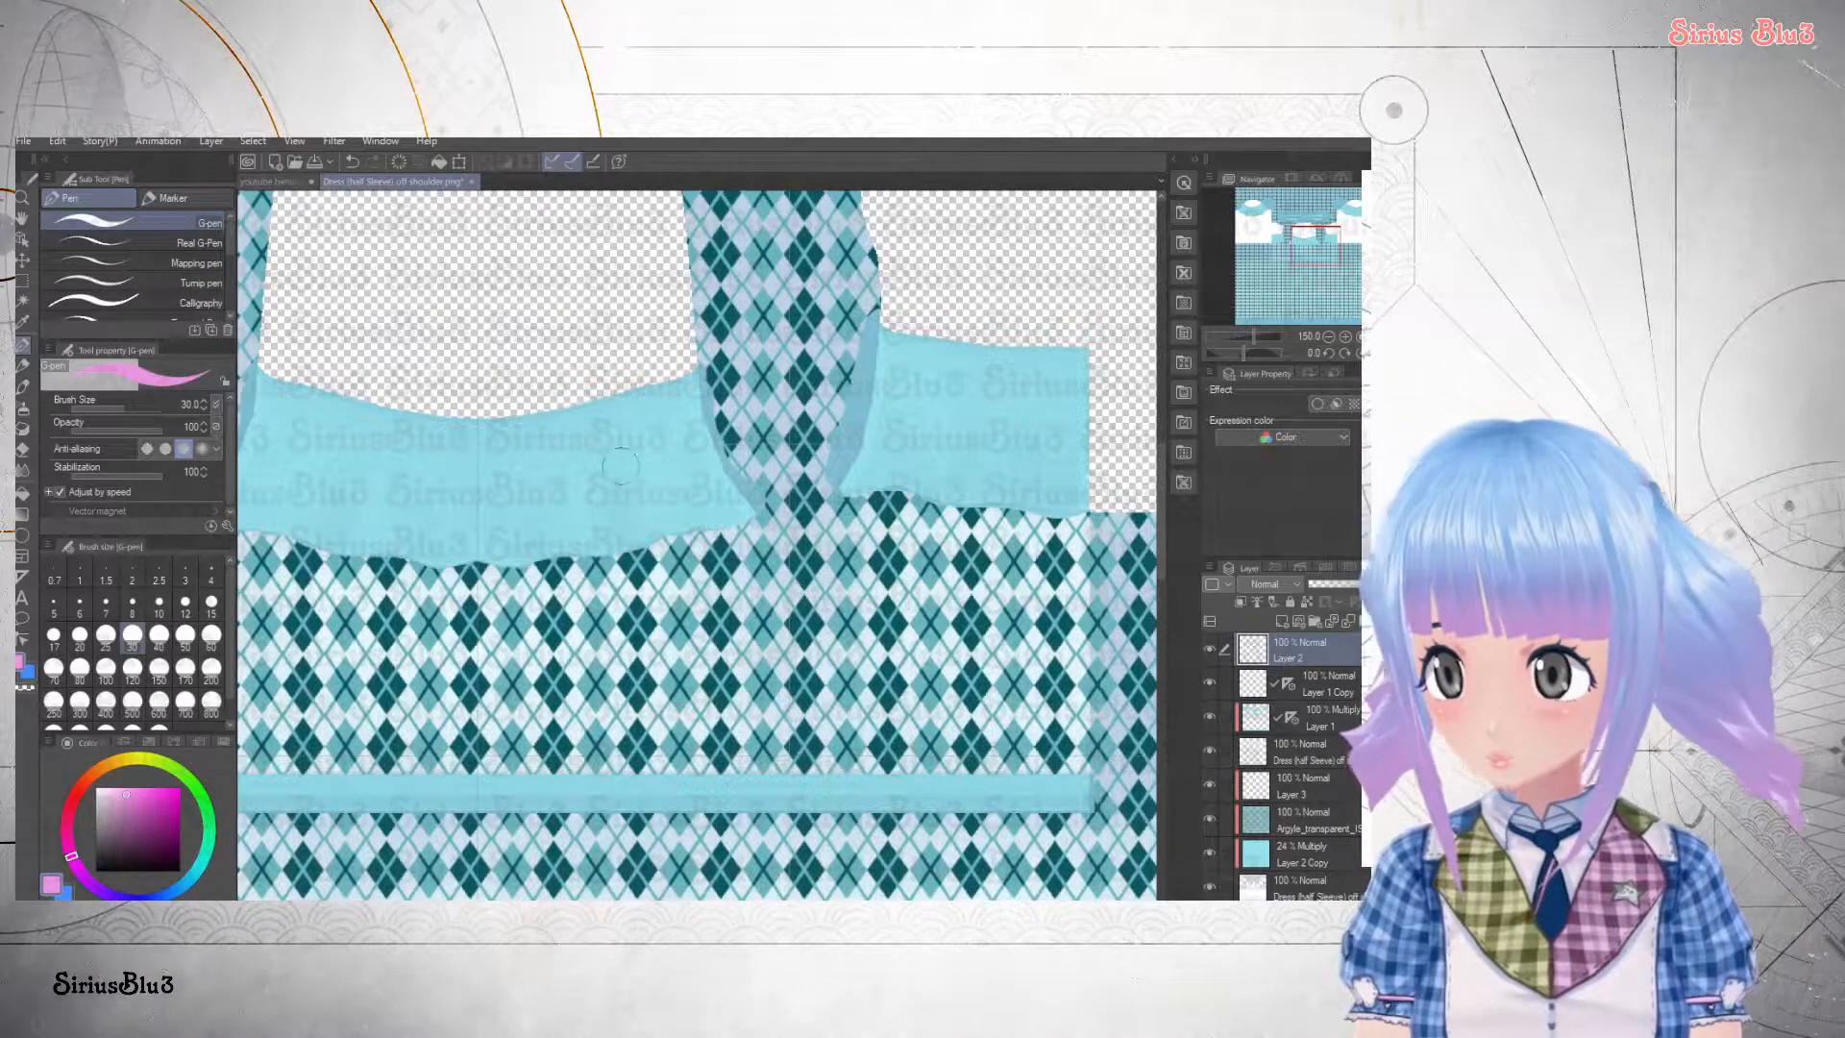
click(96, 787)
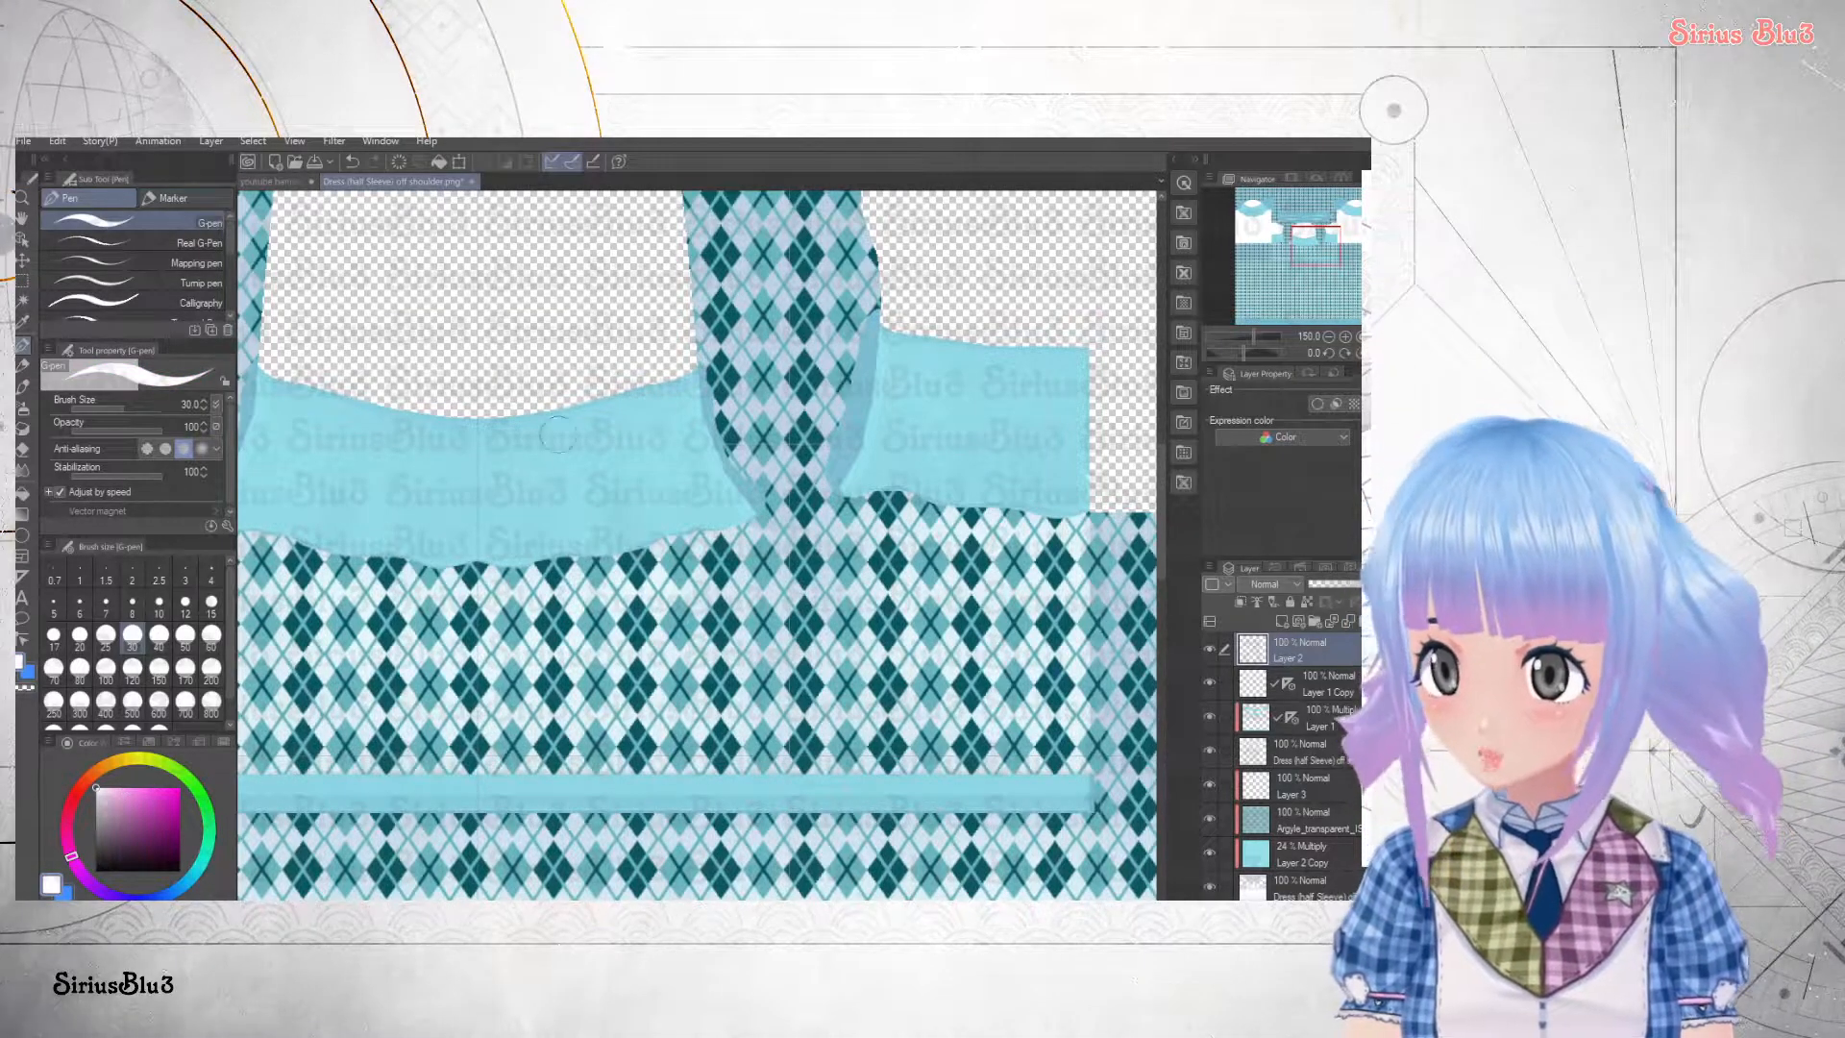
click(643, 464)
- Stamp a gray dot over the white one, then a white size 20 dot in its center
scroll(643, 464, up, 3)
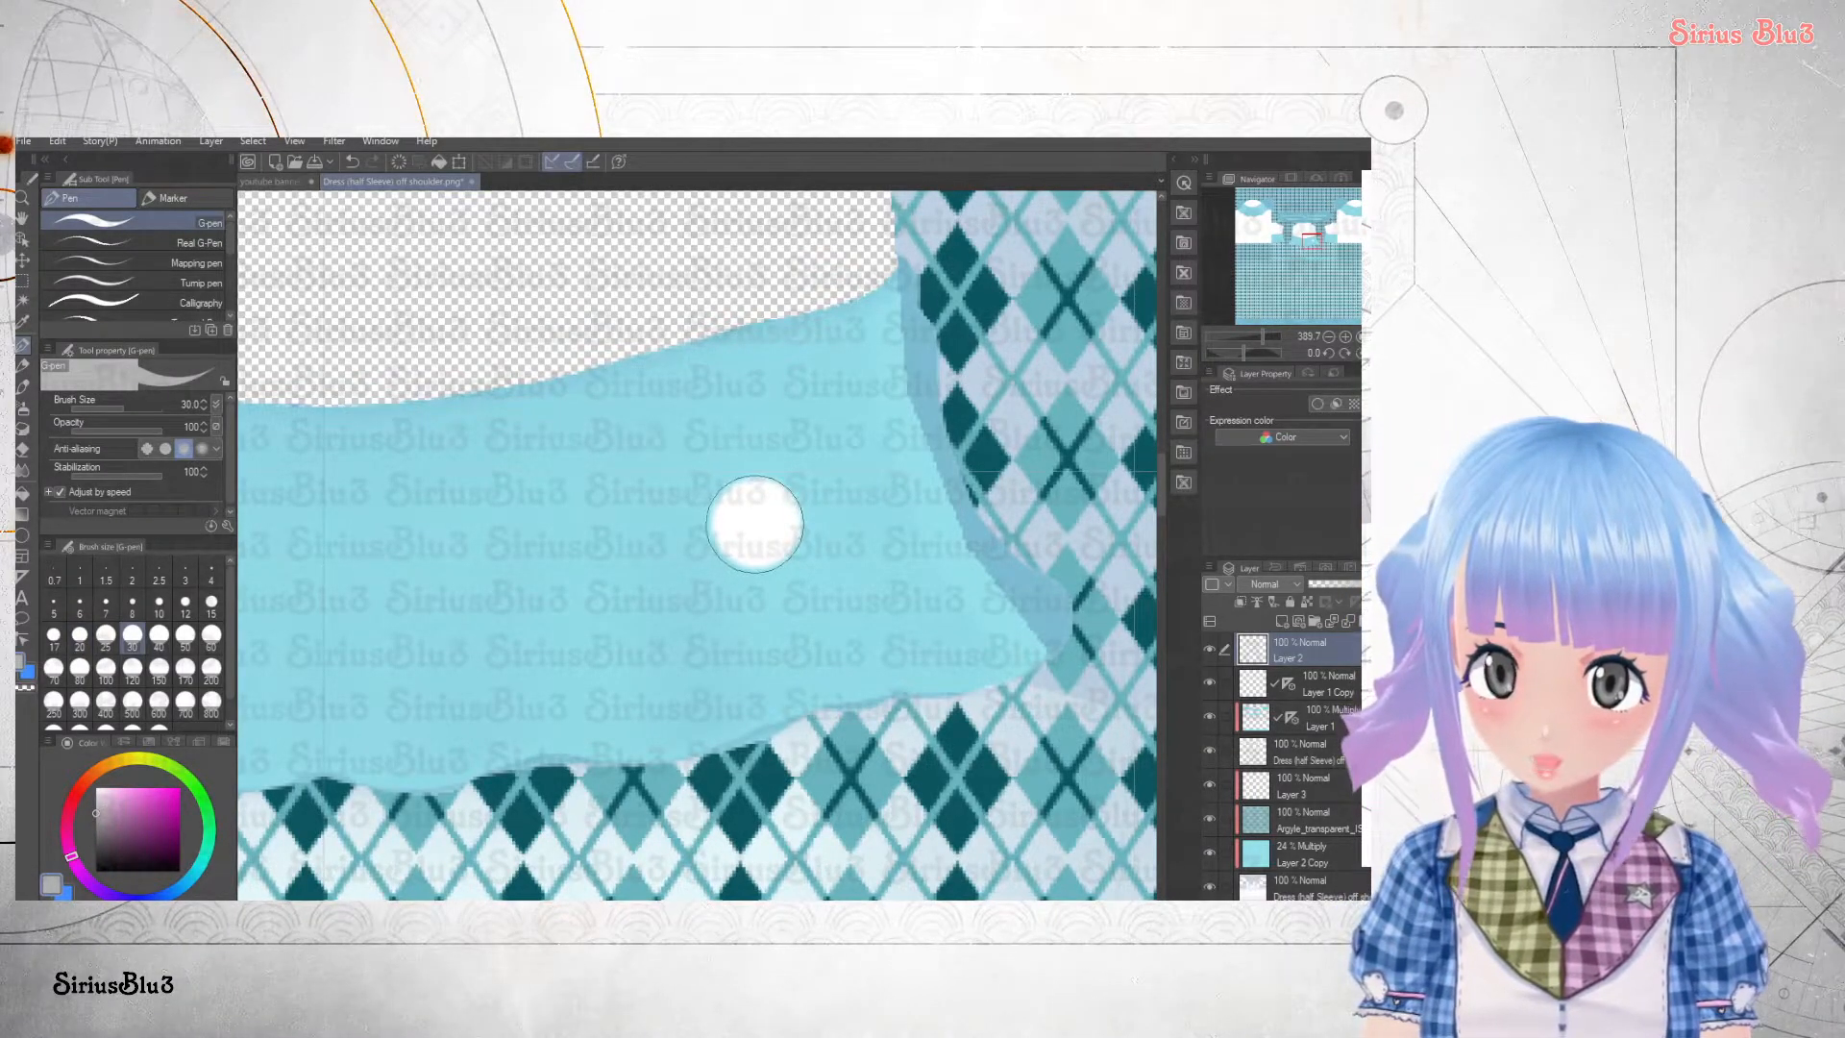
click(757, 525)
click(96, 787)
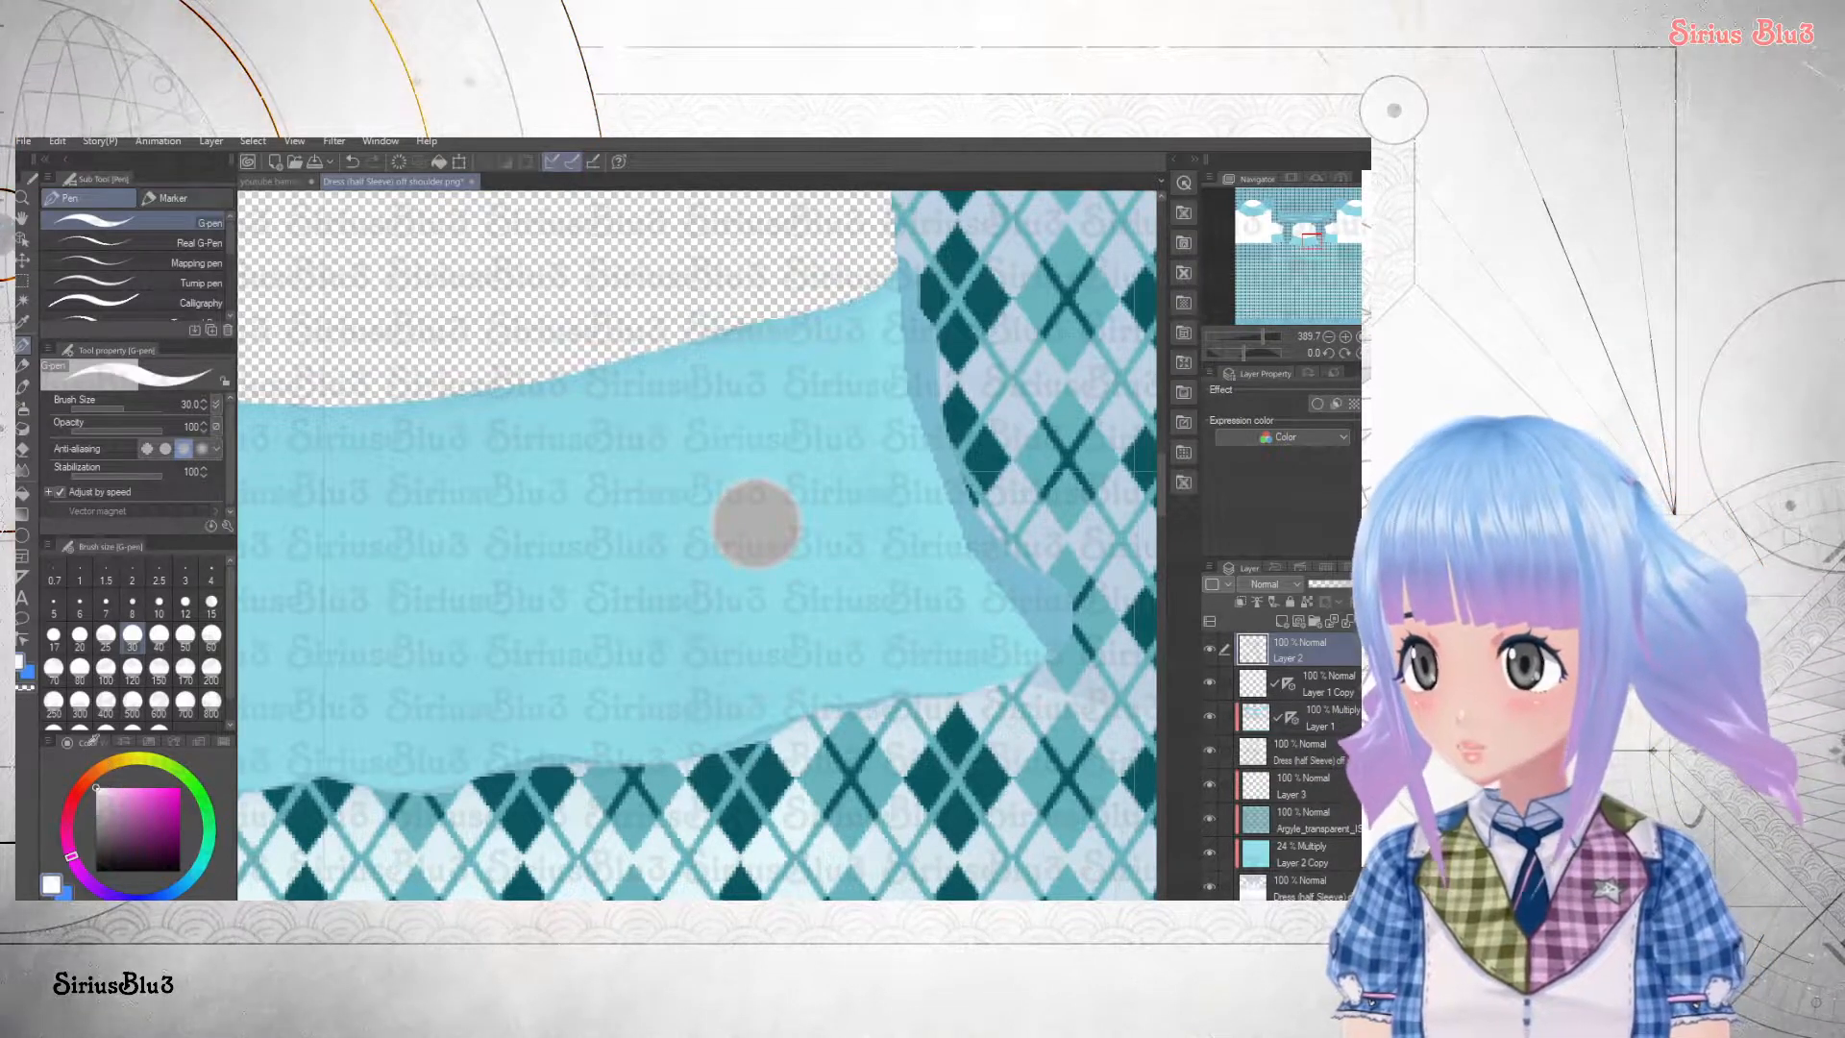
click(105, 633)
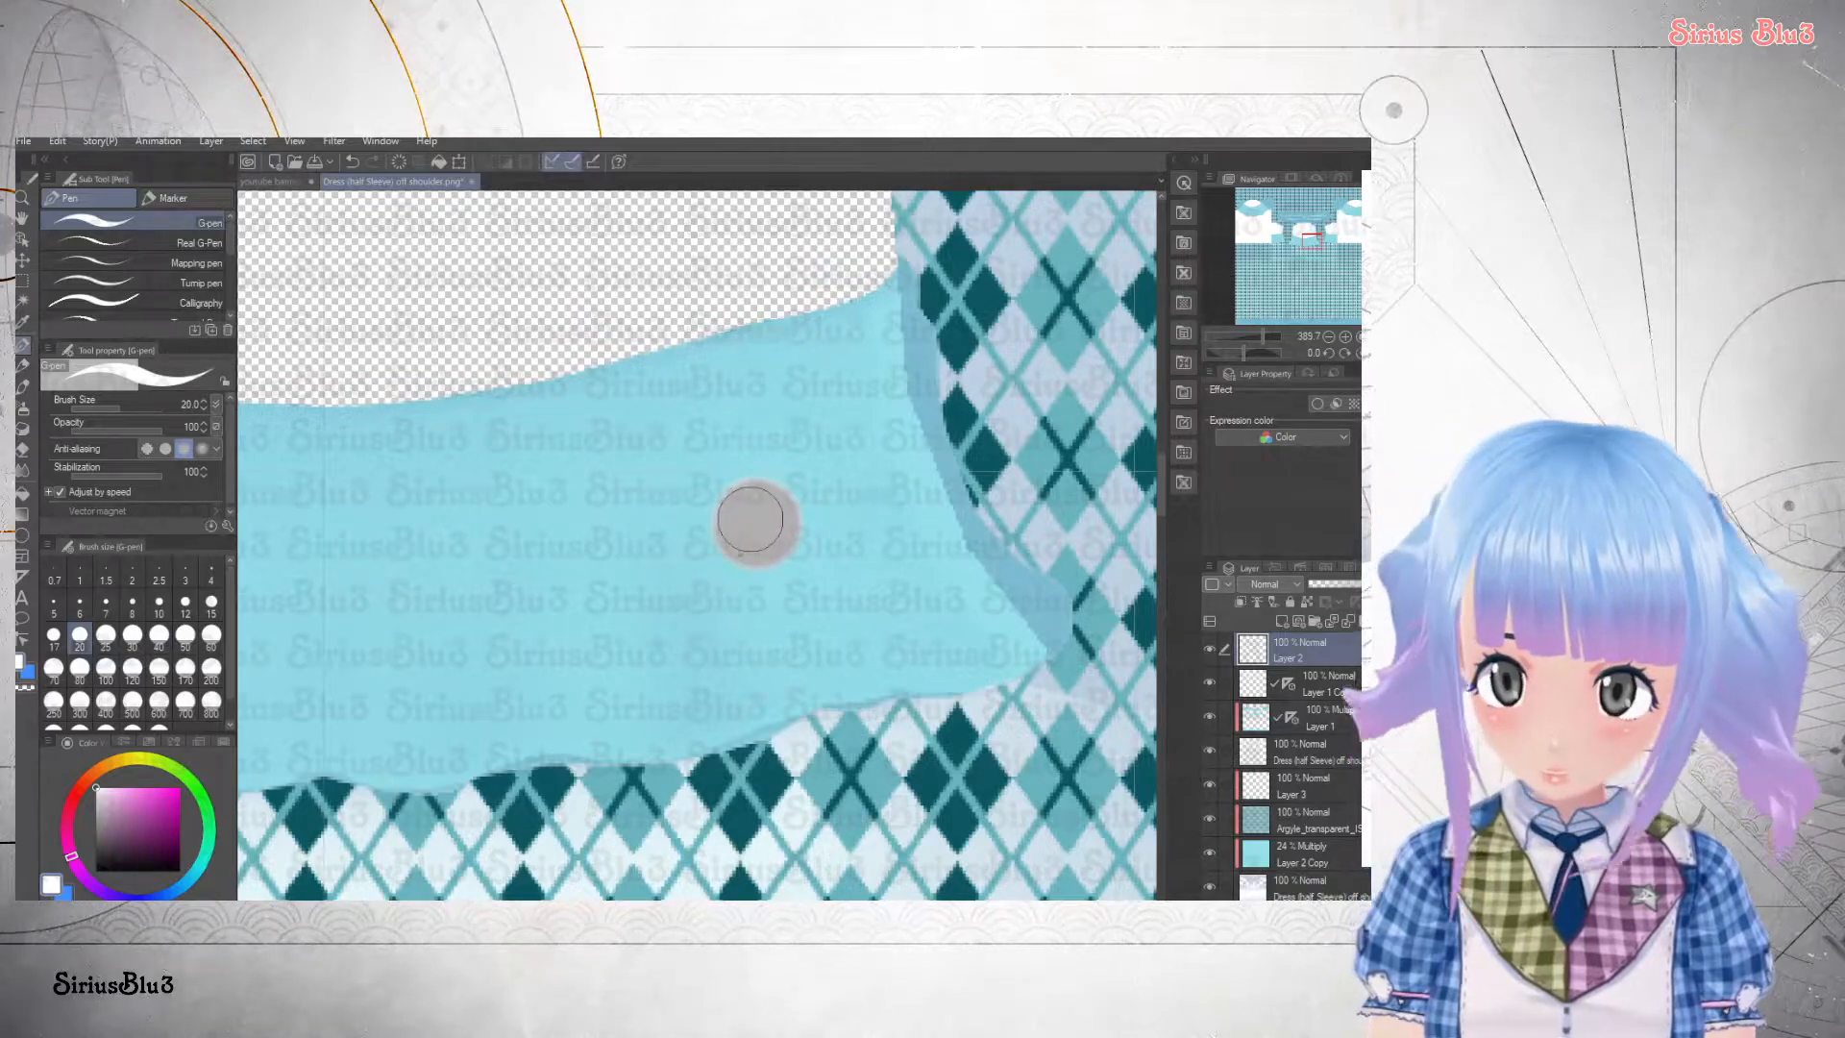
click(757, 522)
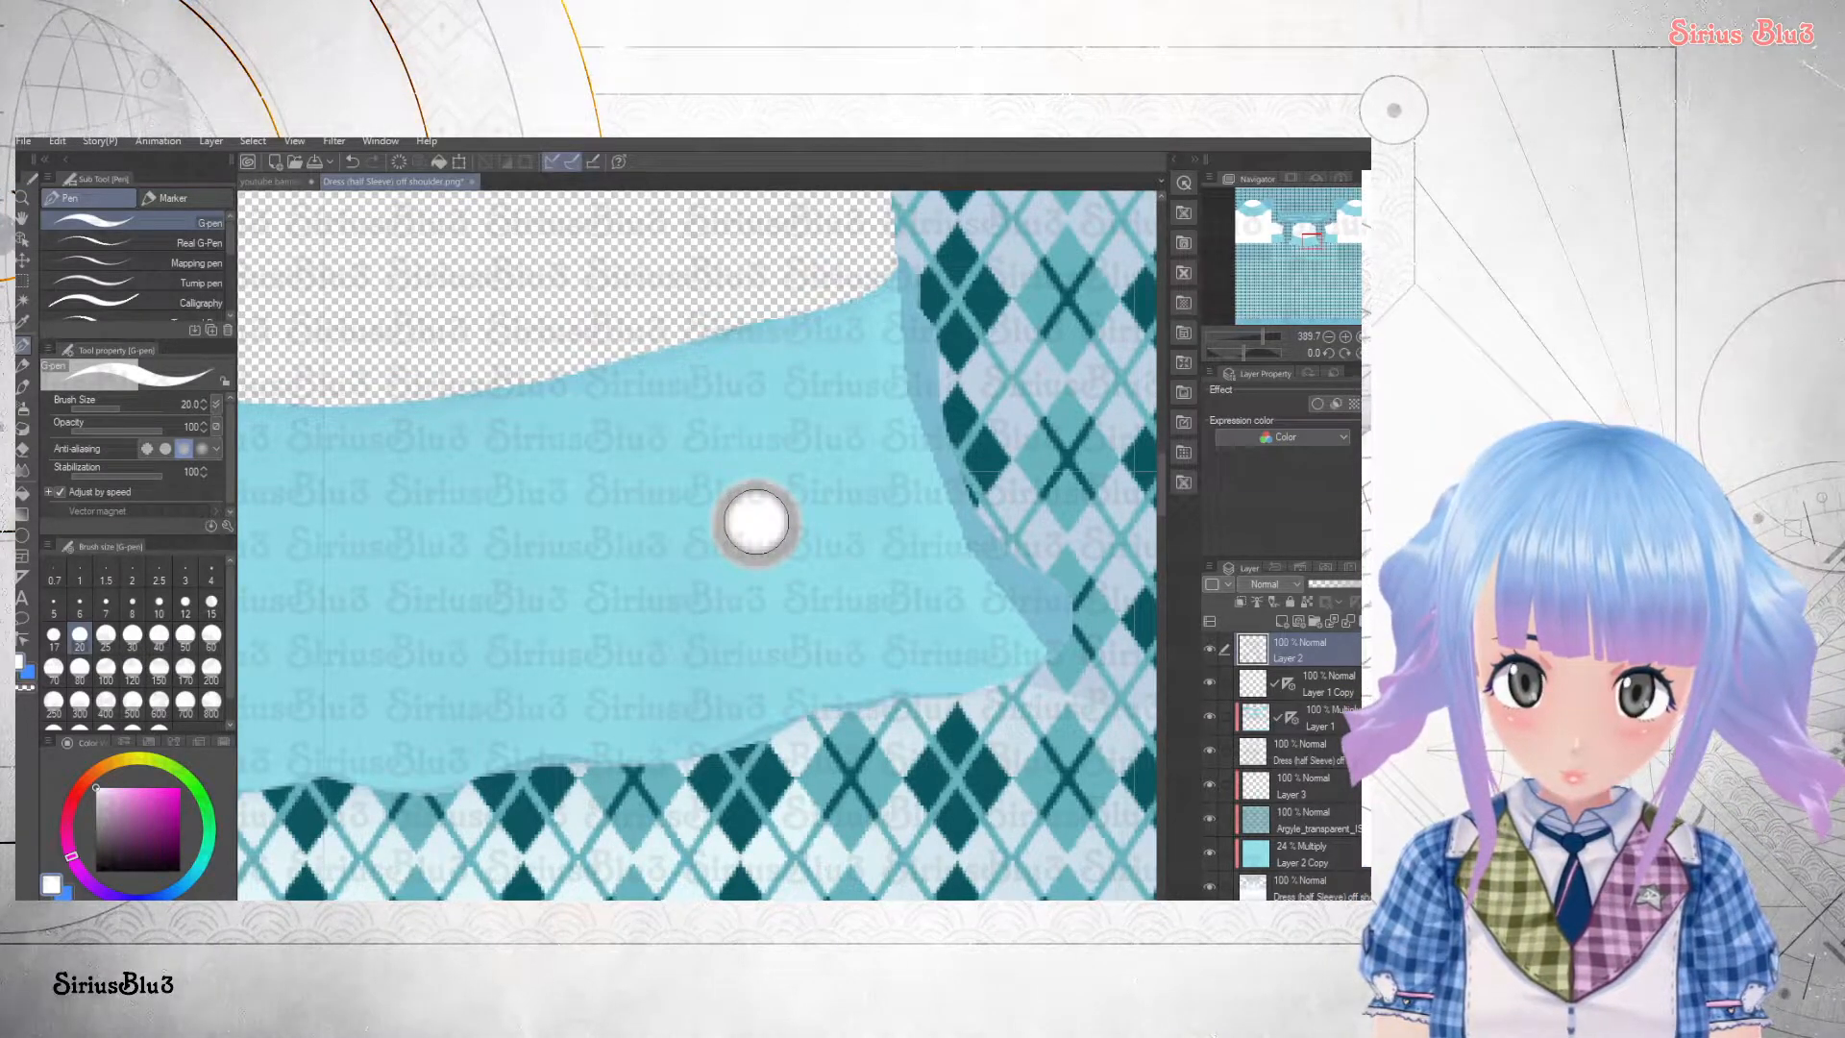
- Sample the trim's light blue and stamp a size 15 dot in the center of the white one
scroll(777, 654, down, 5)
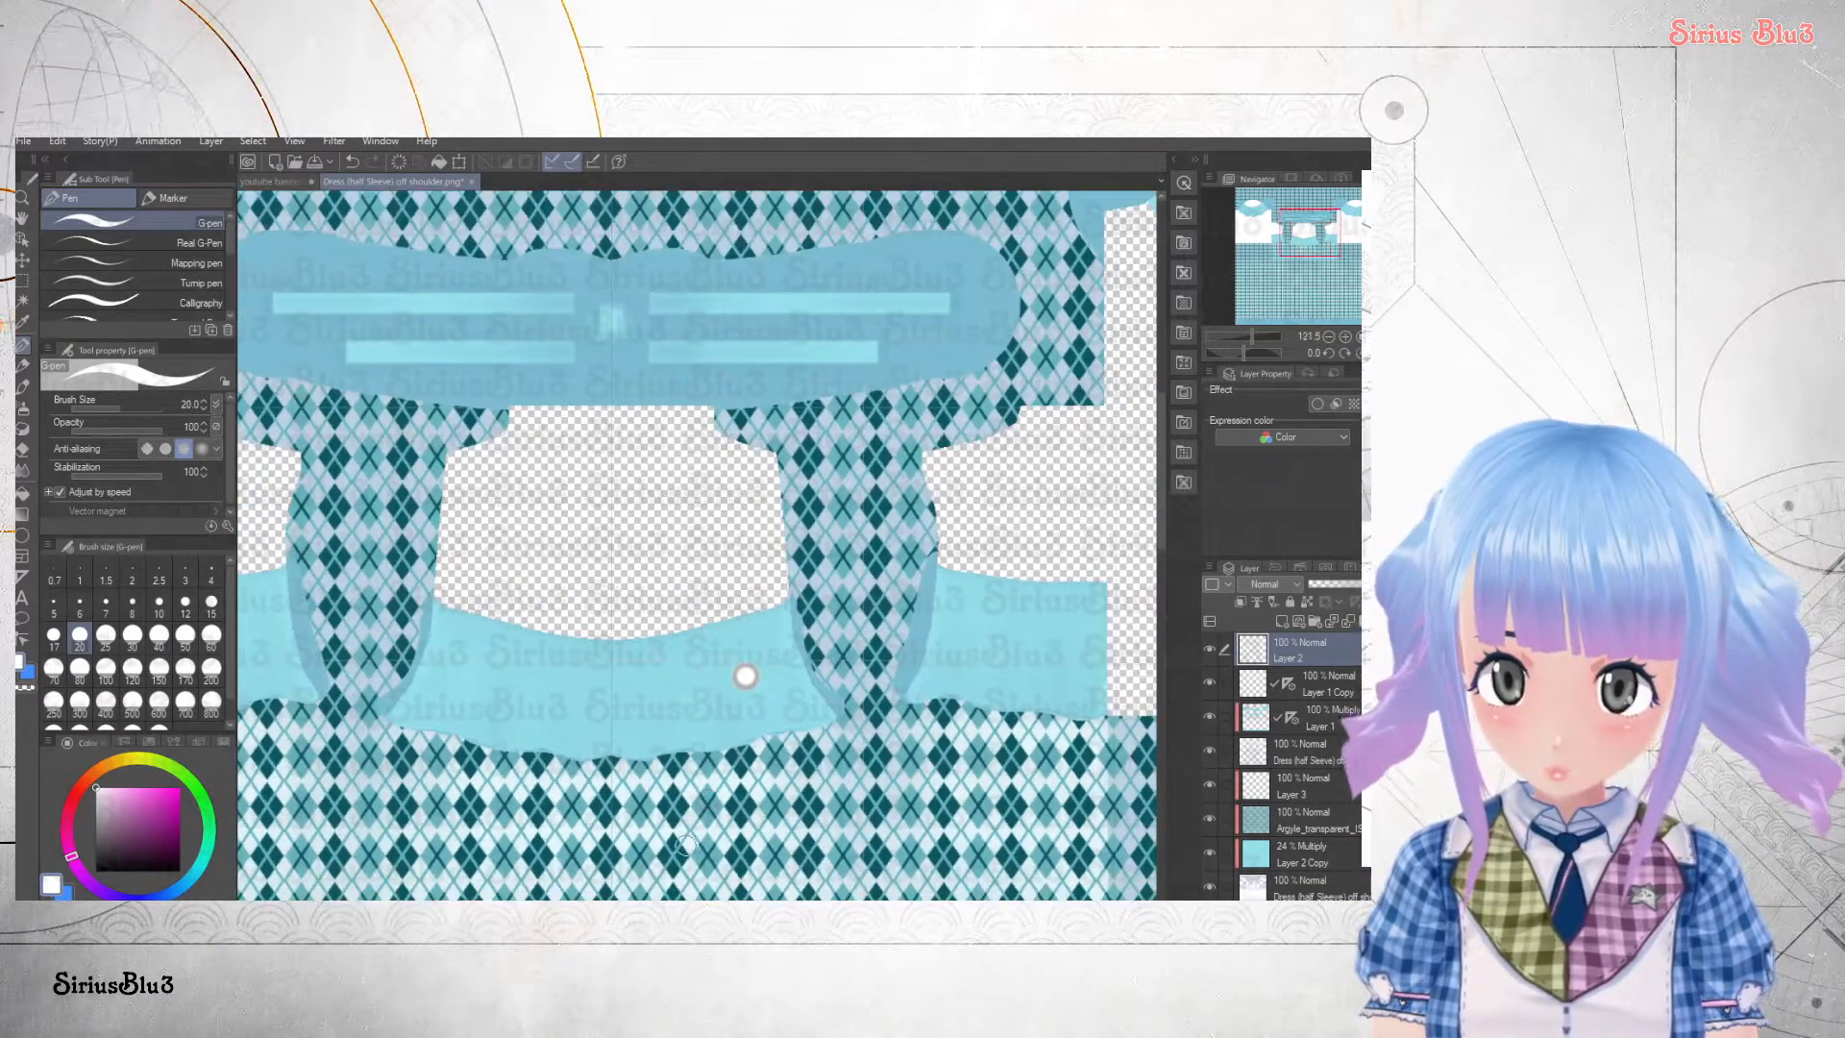
scroll(728, 802, up, 4)
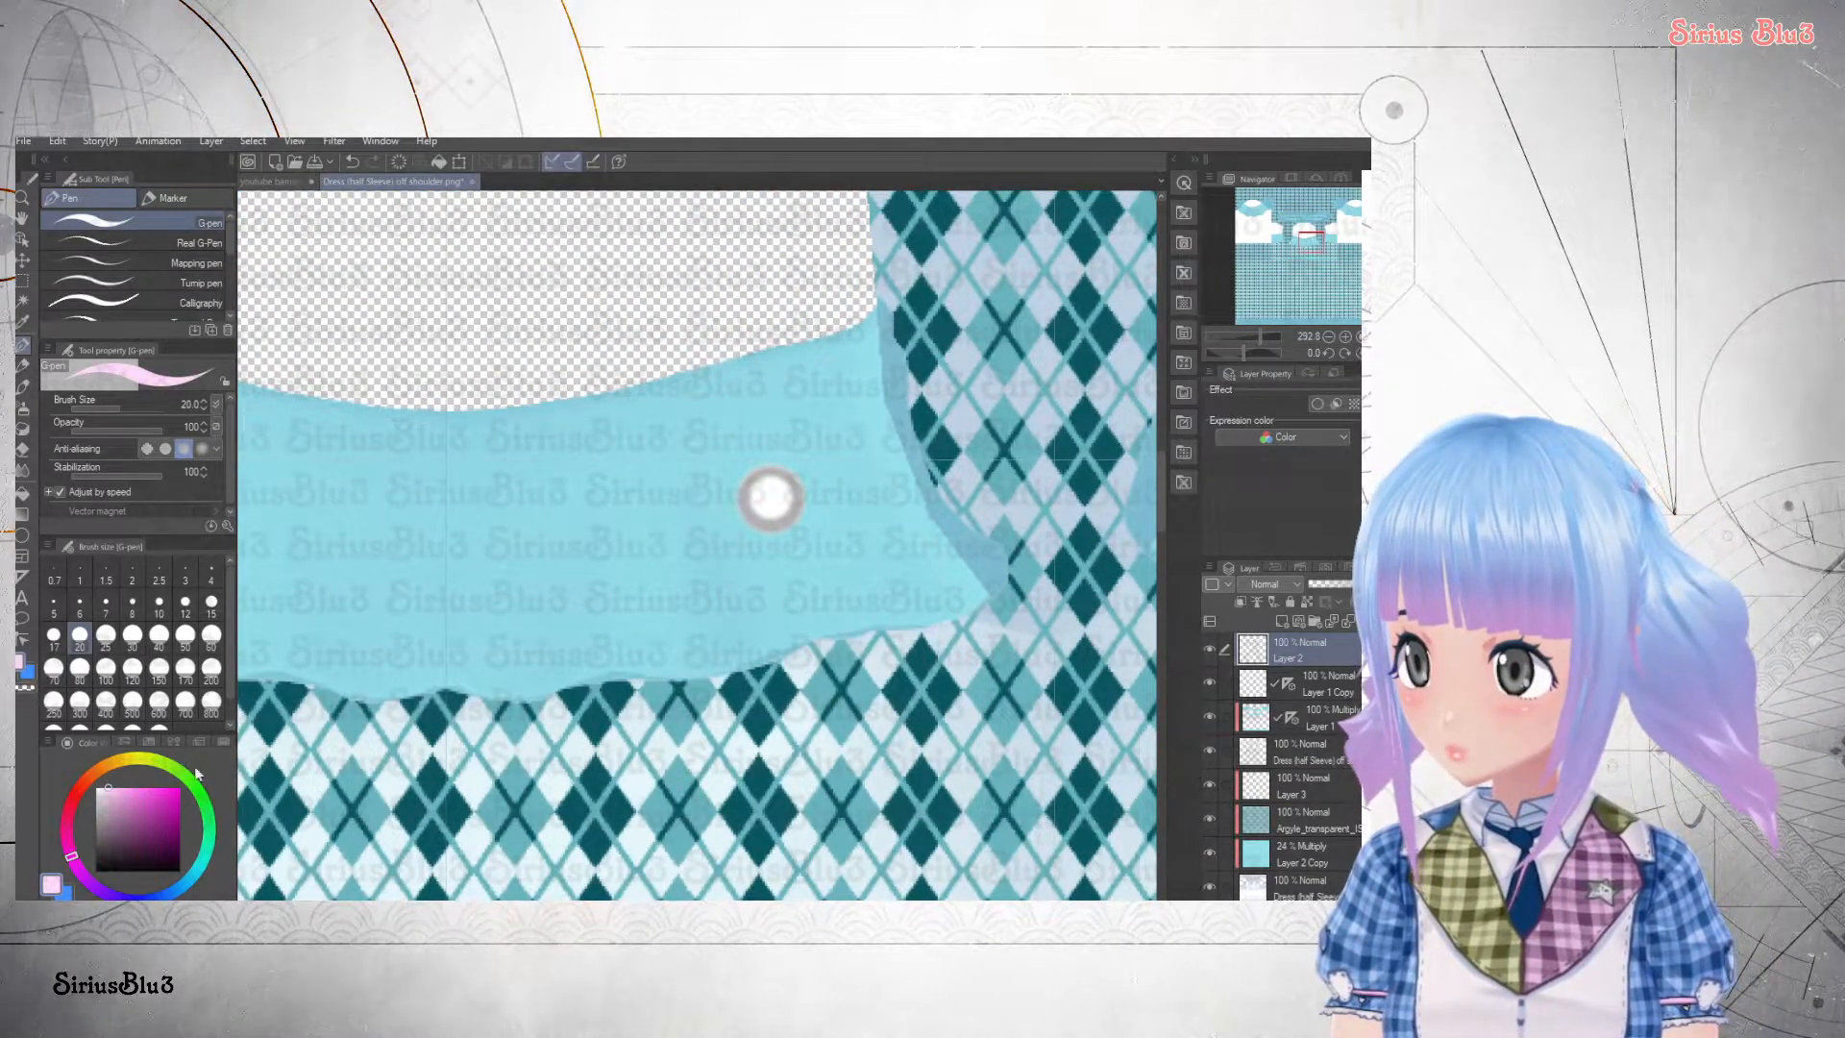
right_click(530, 511)
scroll(871, 456, up, 2)
click(55, 638)
click(211, 603)
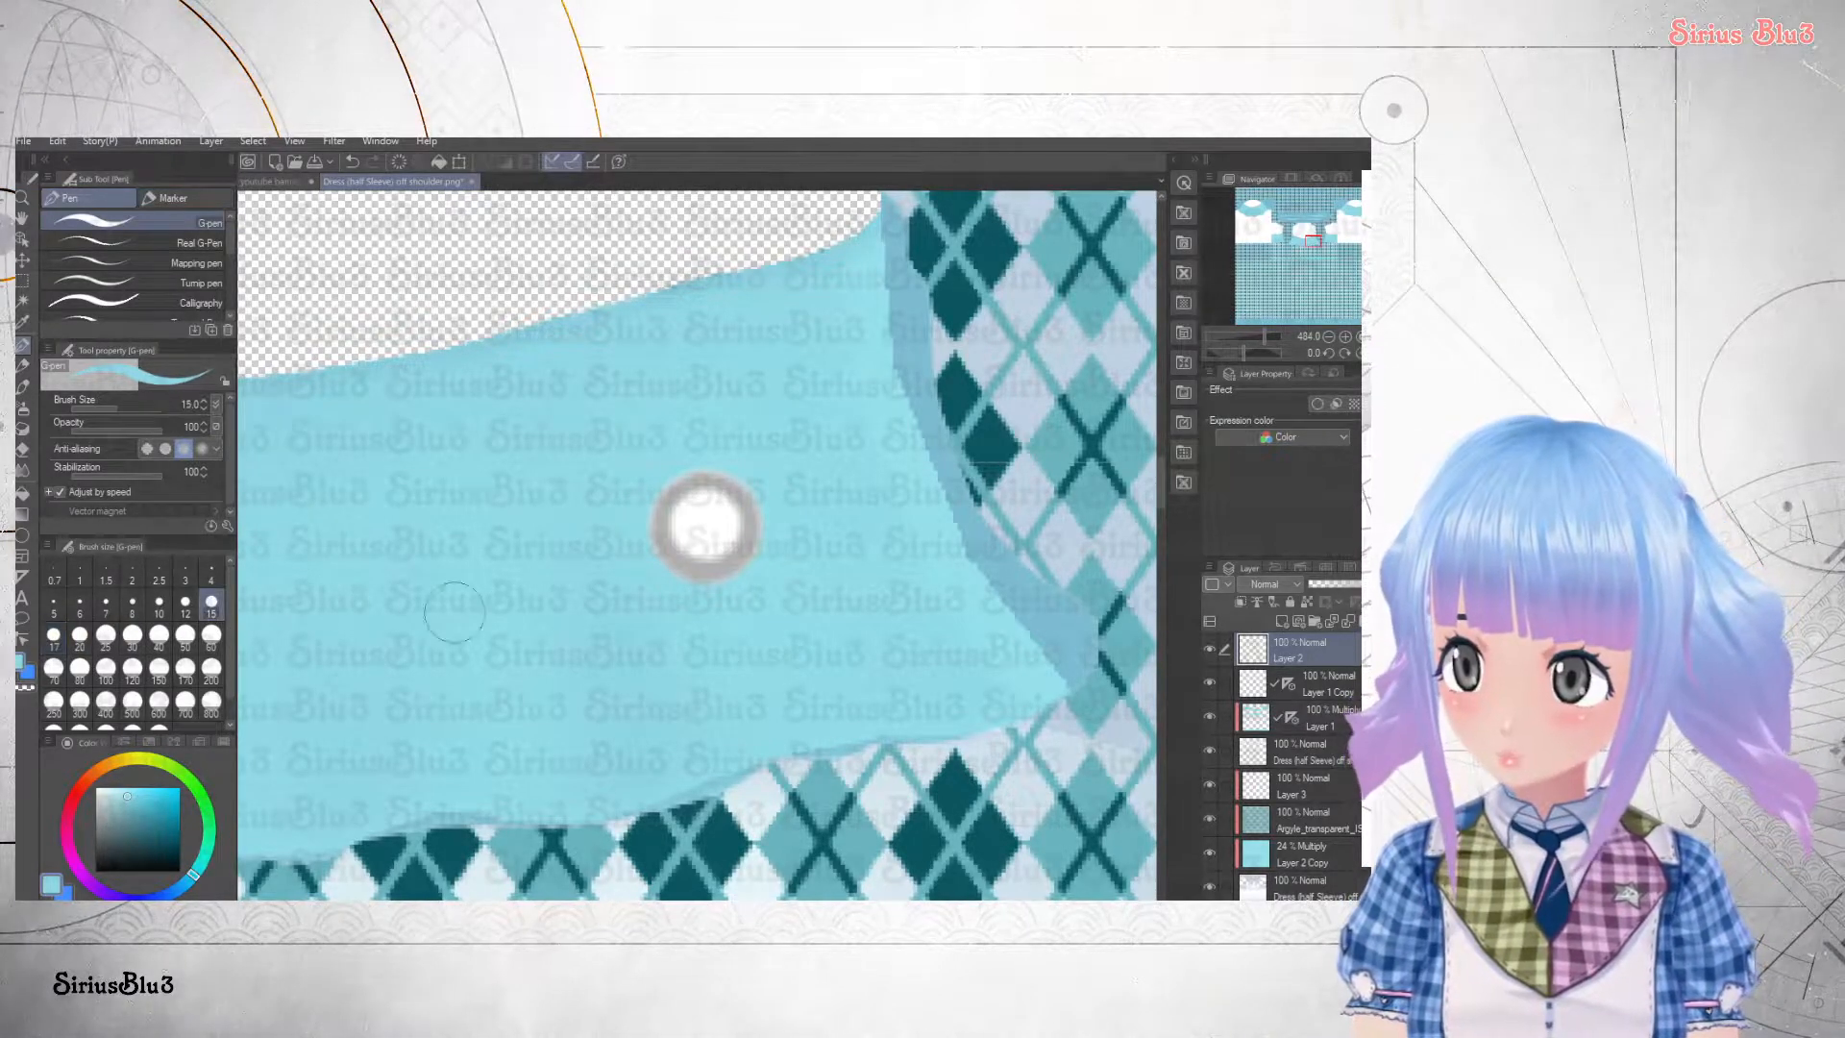
click(706, 523)
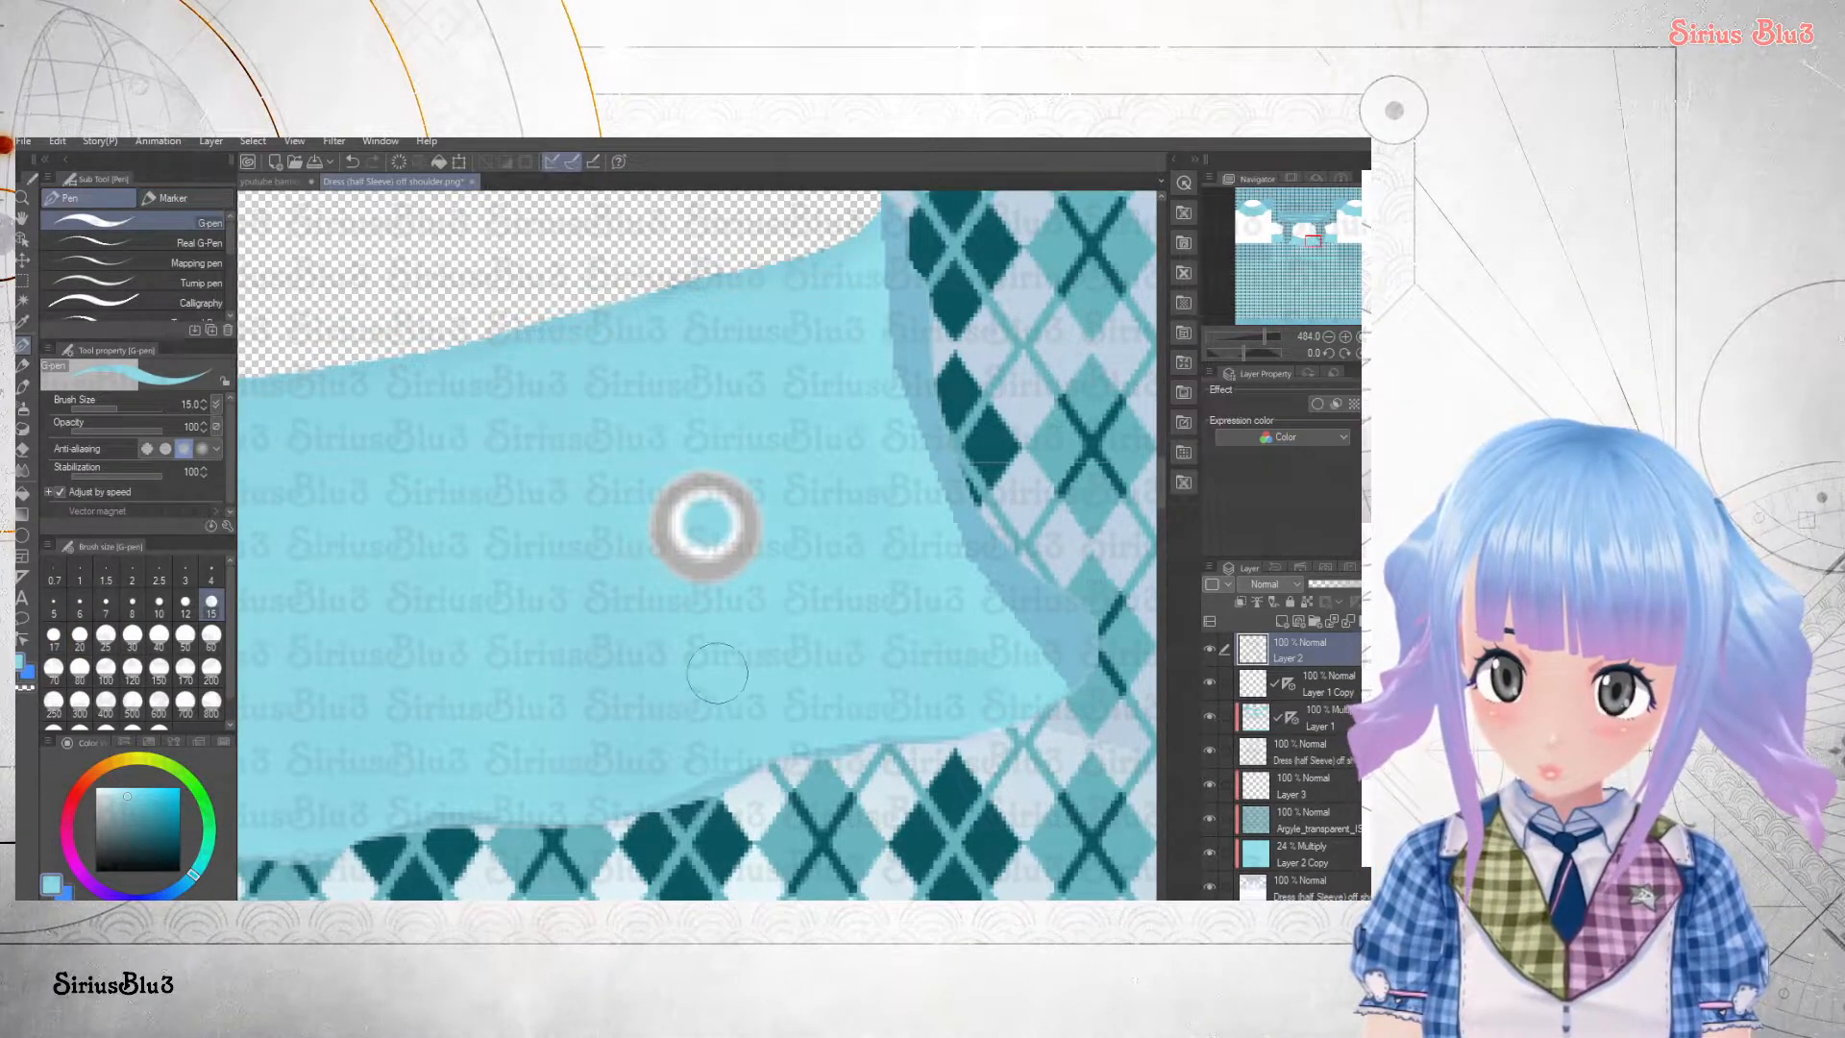
scroll(723, 675, down, 4)
scroll(475, 731, down, 3)
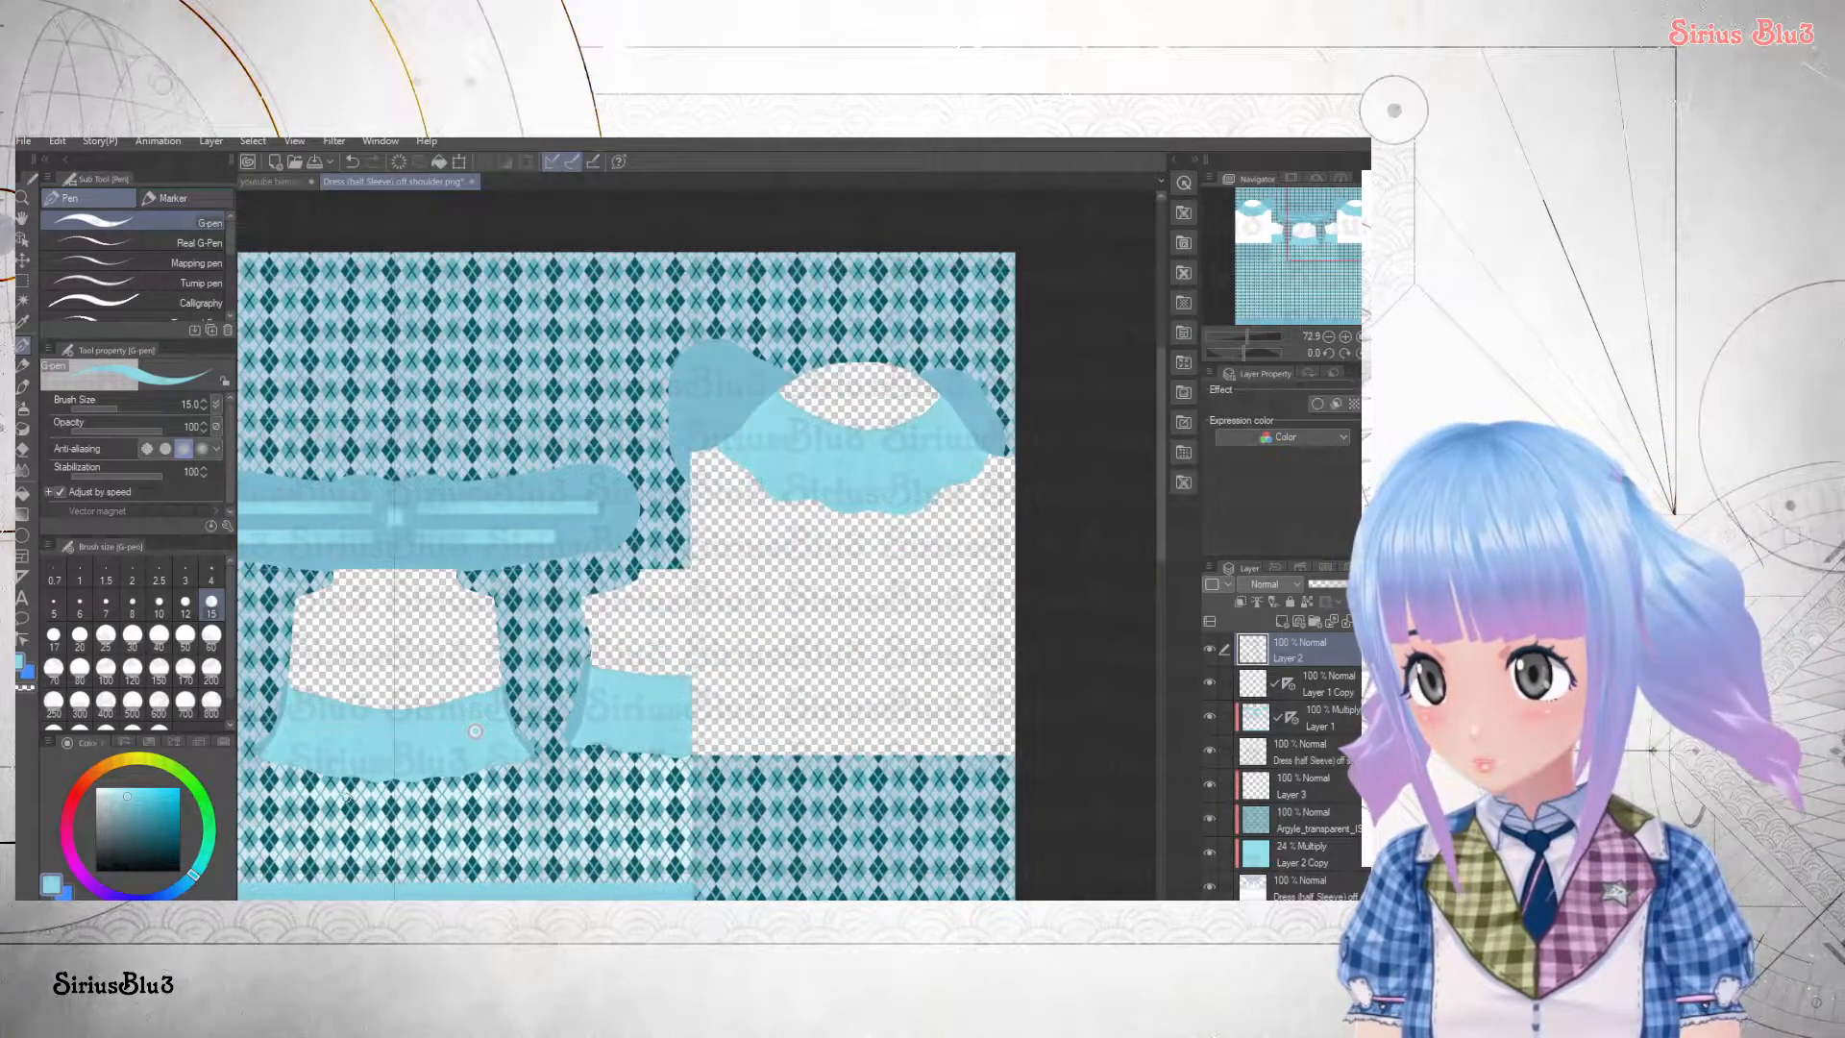
scroll(475, 731, down, 5)
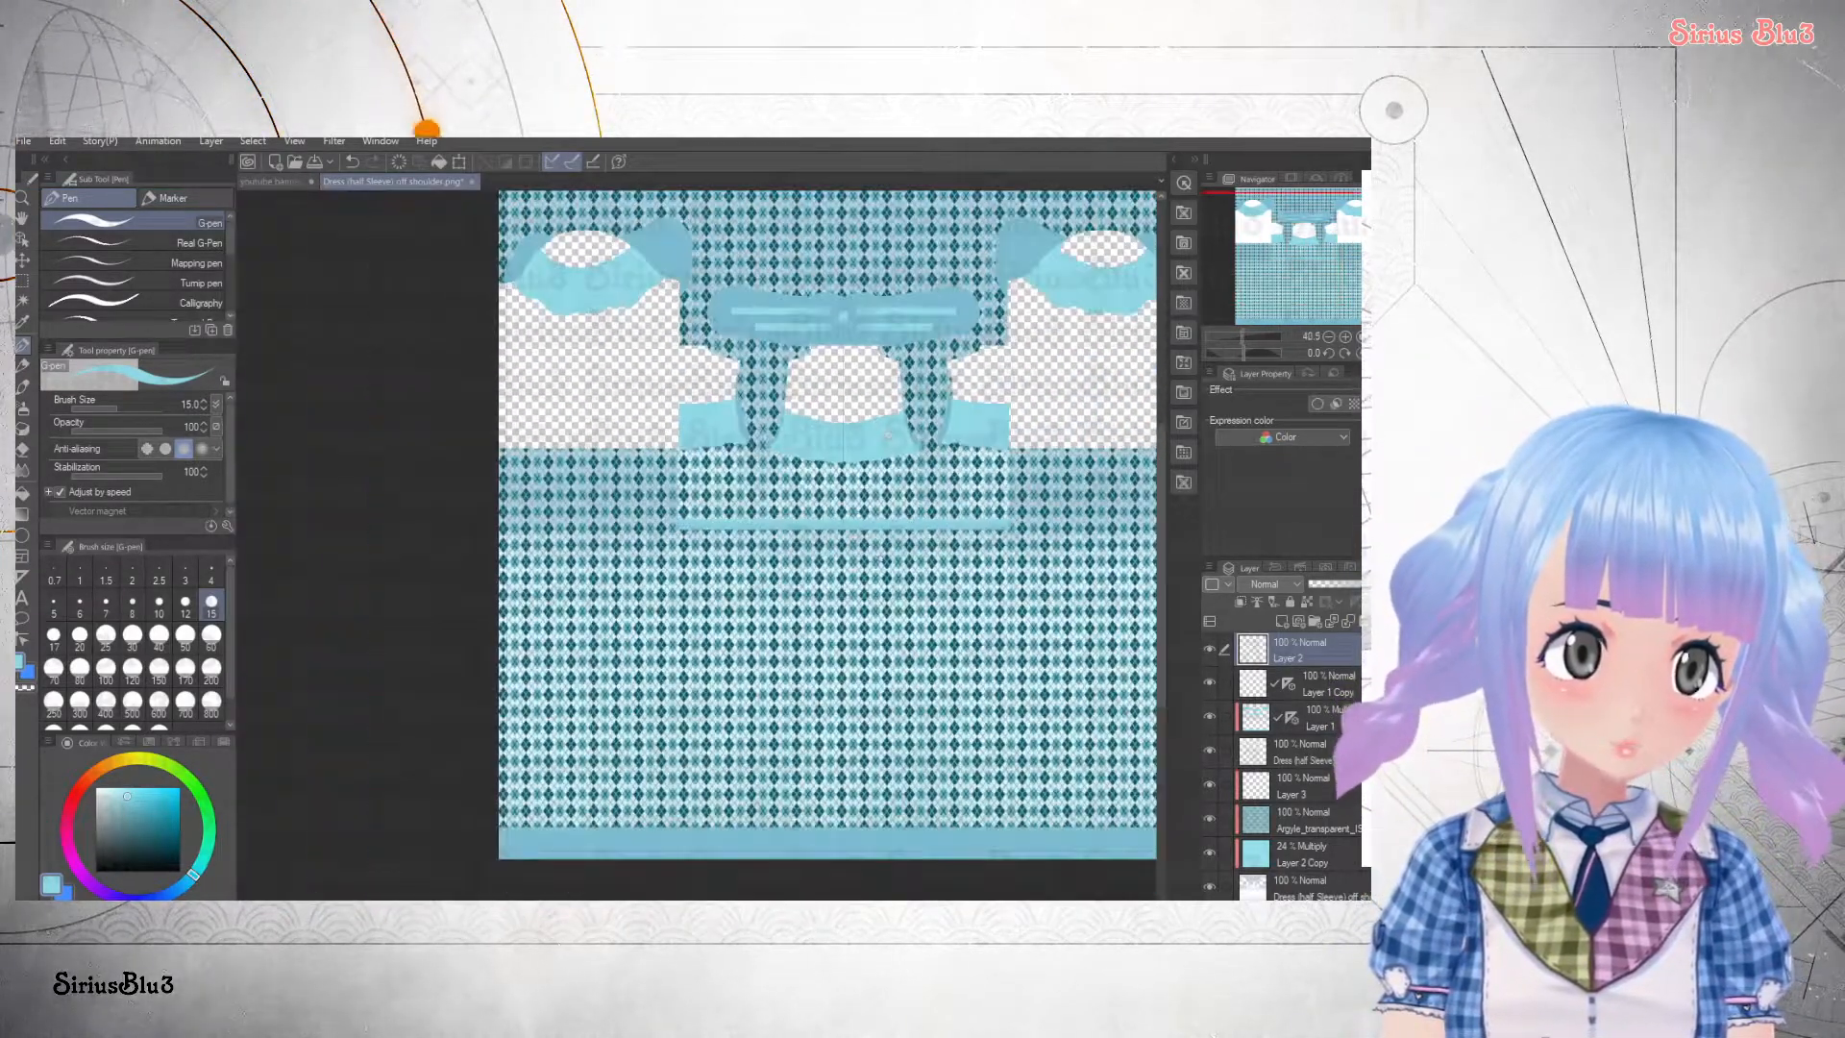
scroll(999, 540, up, 1)
- In VRoid Studio, open the white custom dress's texture for editing and import Dress (half Sleeve) off shoulder.png as a new layer
drag(1260, 246, 1286, 242)
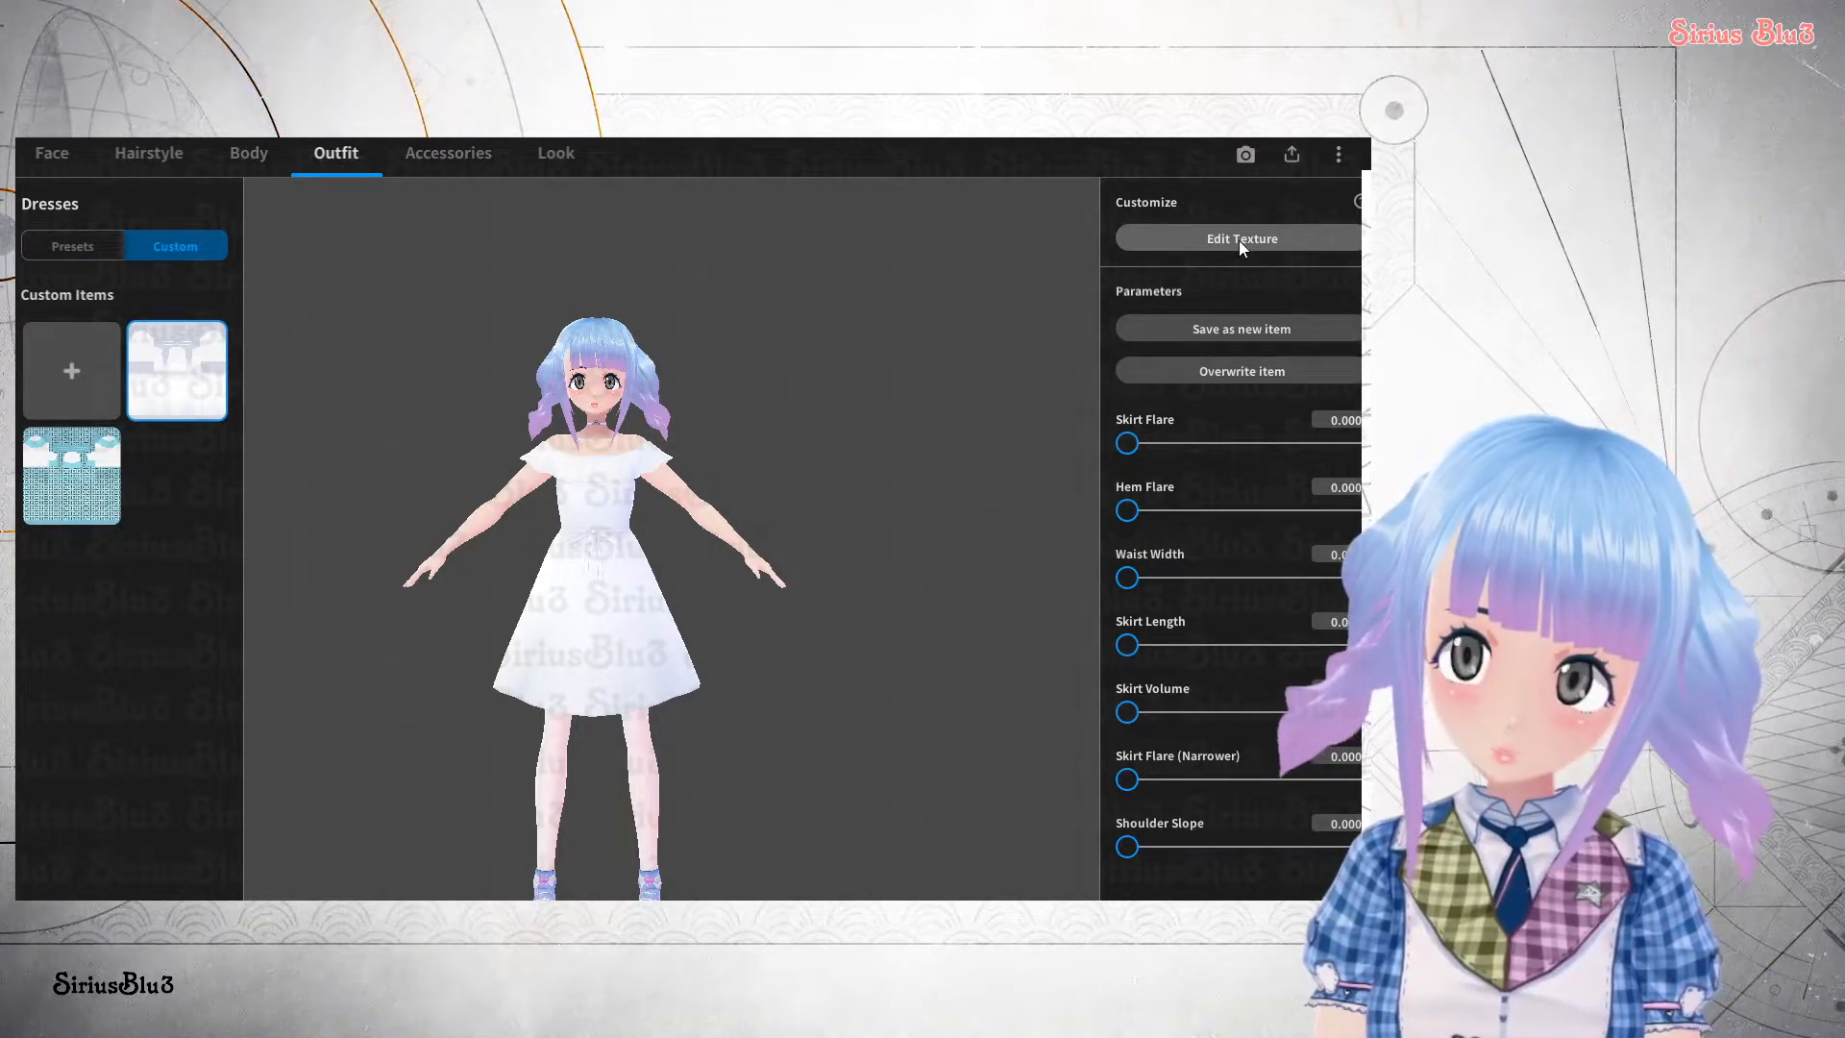
click(1239, 240)
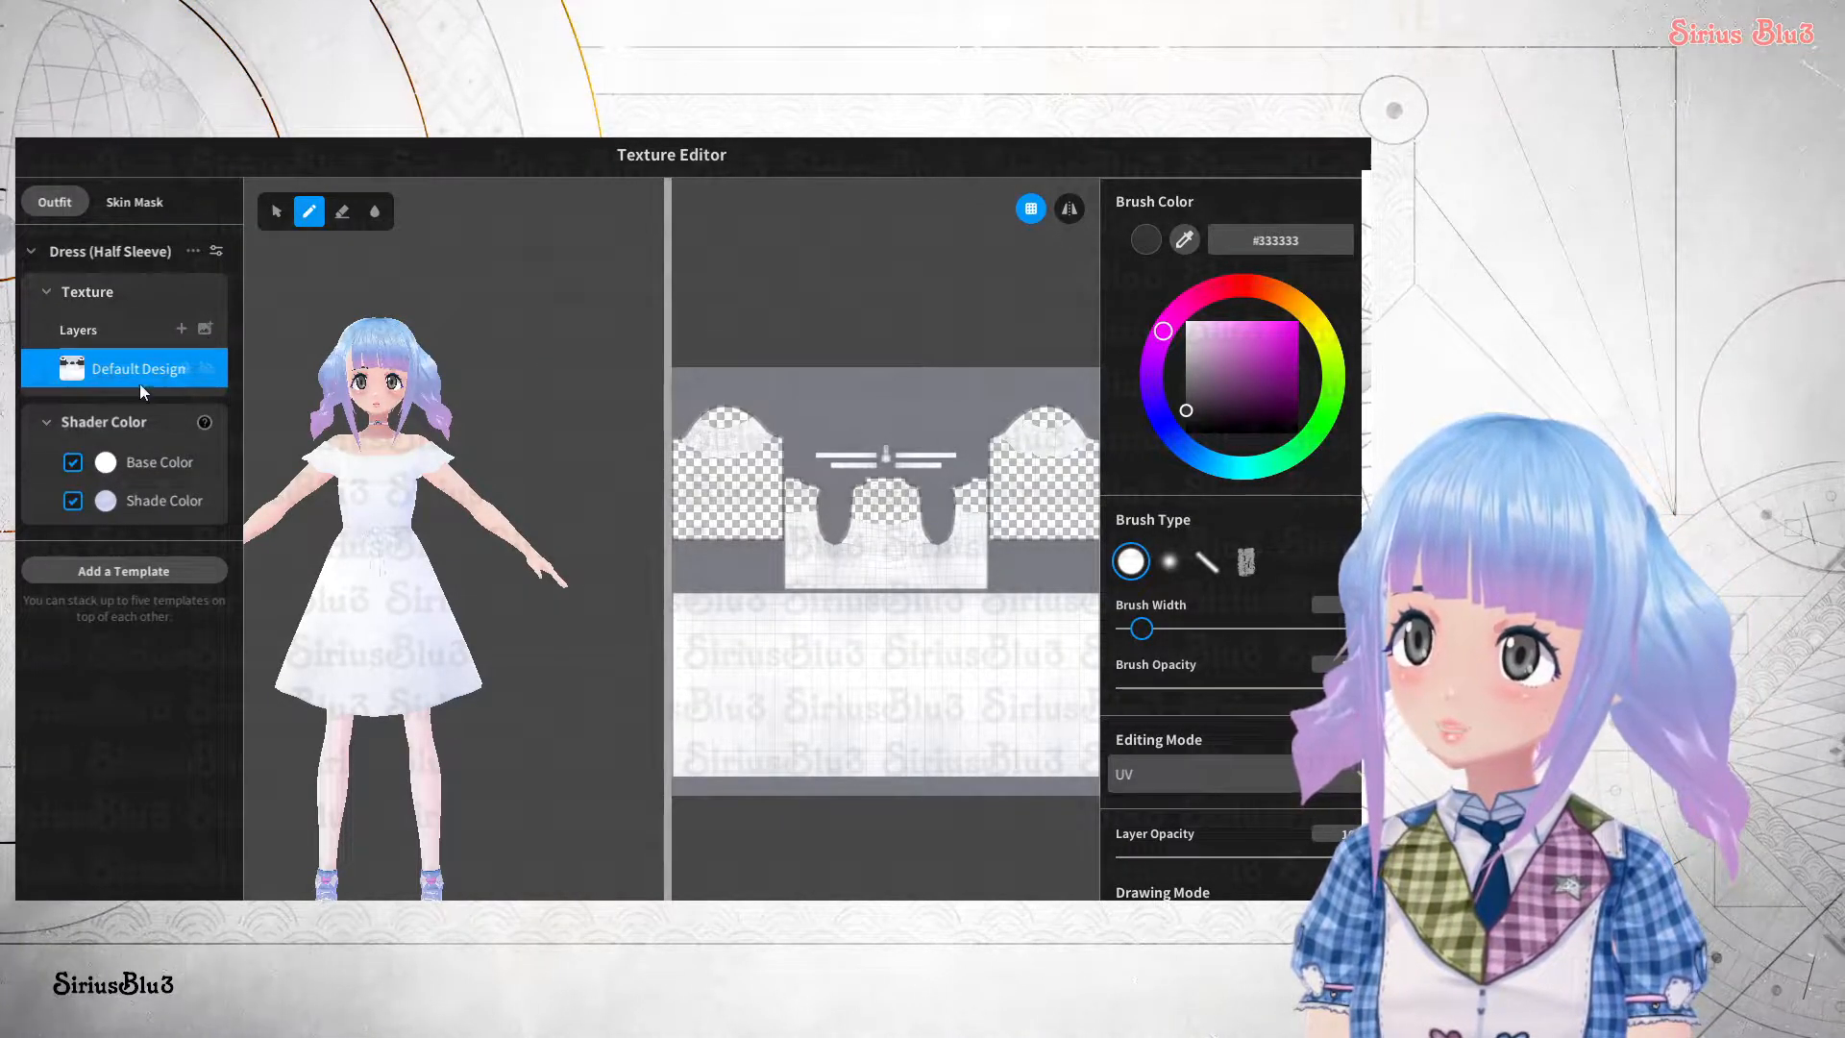
click(200, 331)
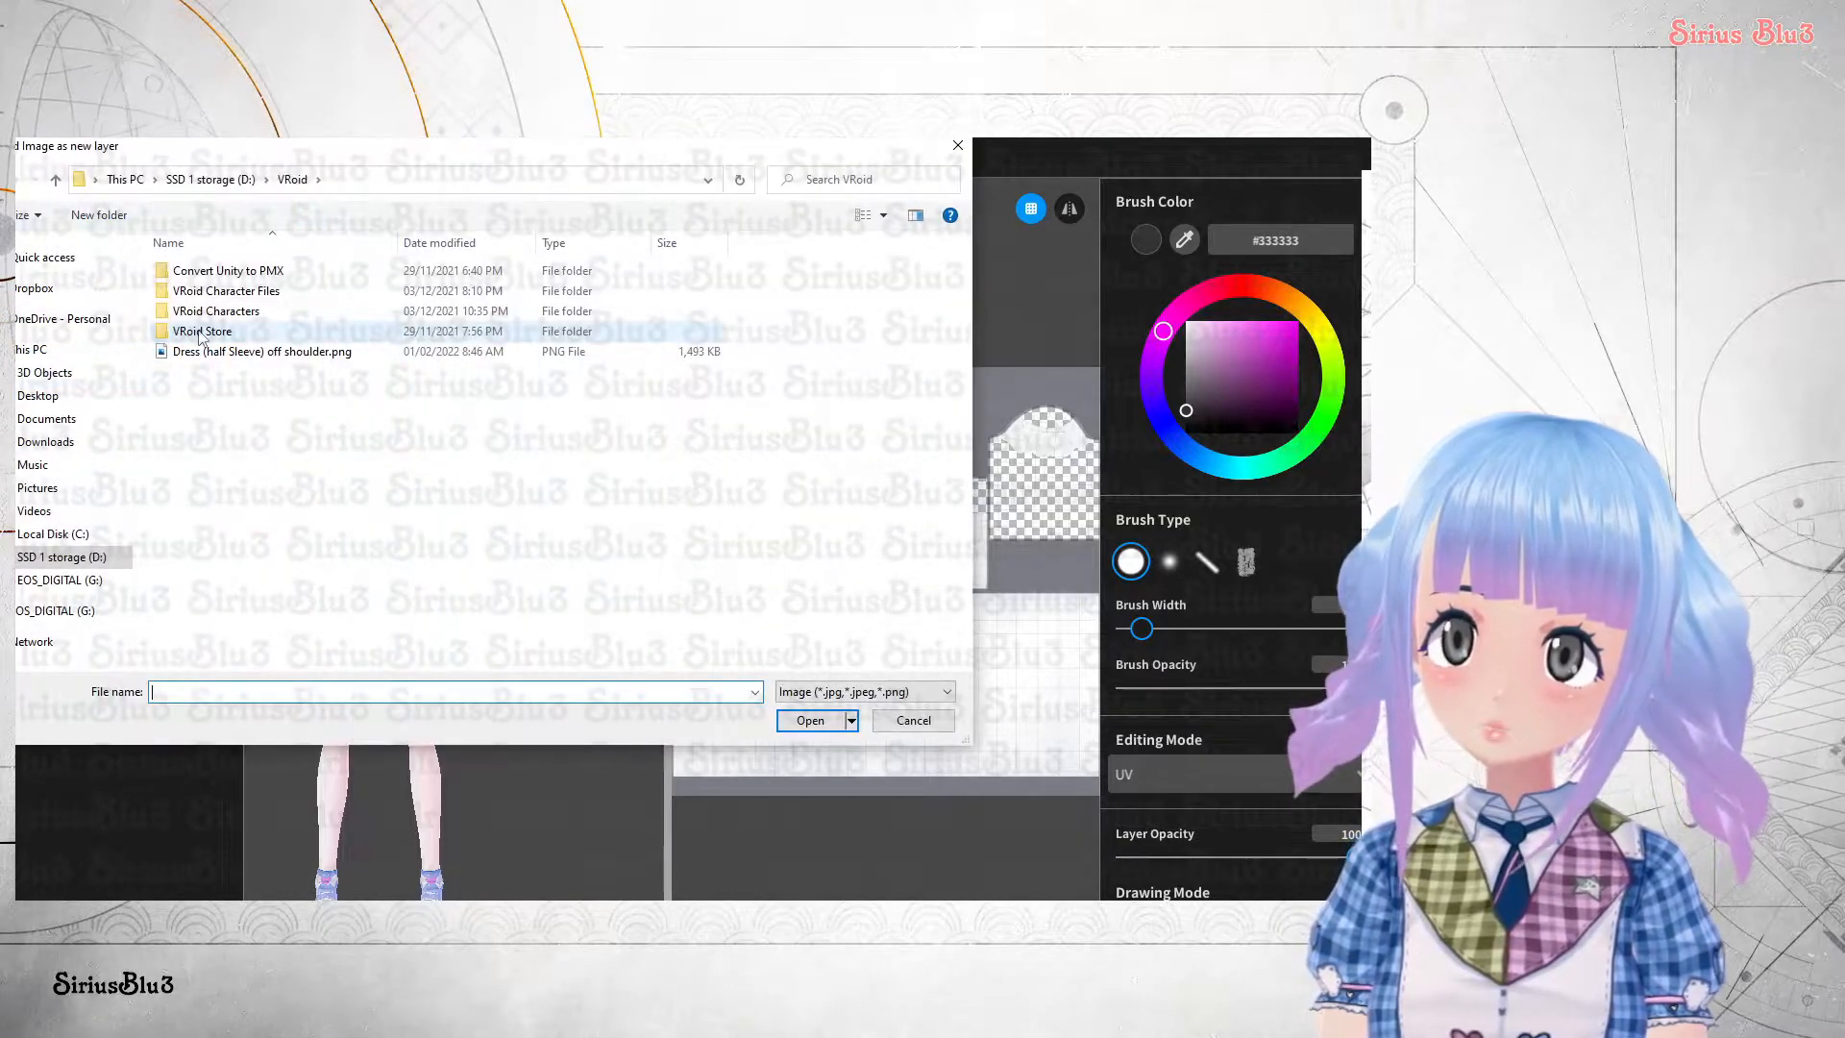
click(208, 352)
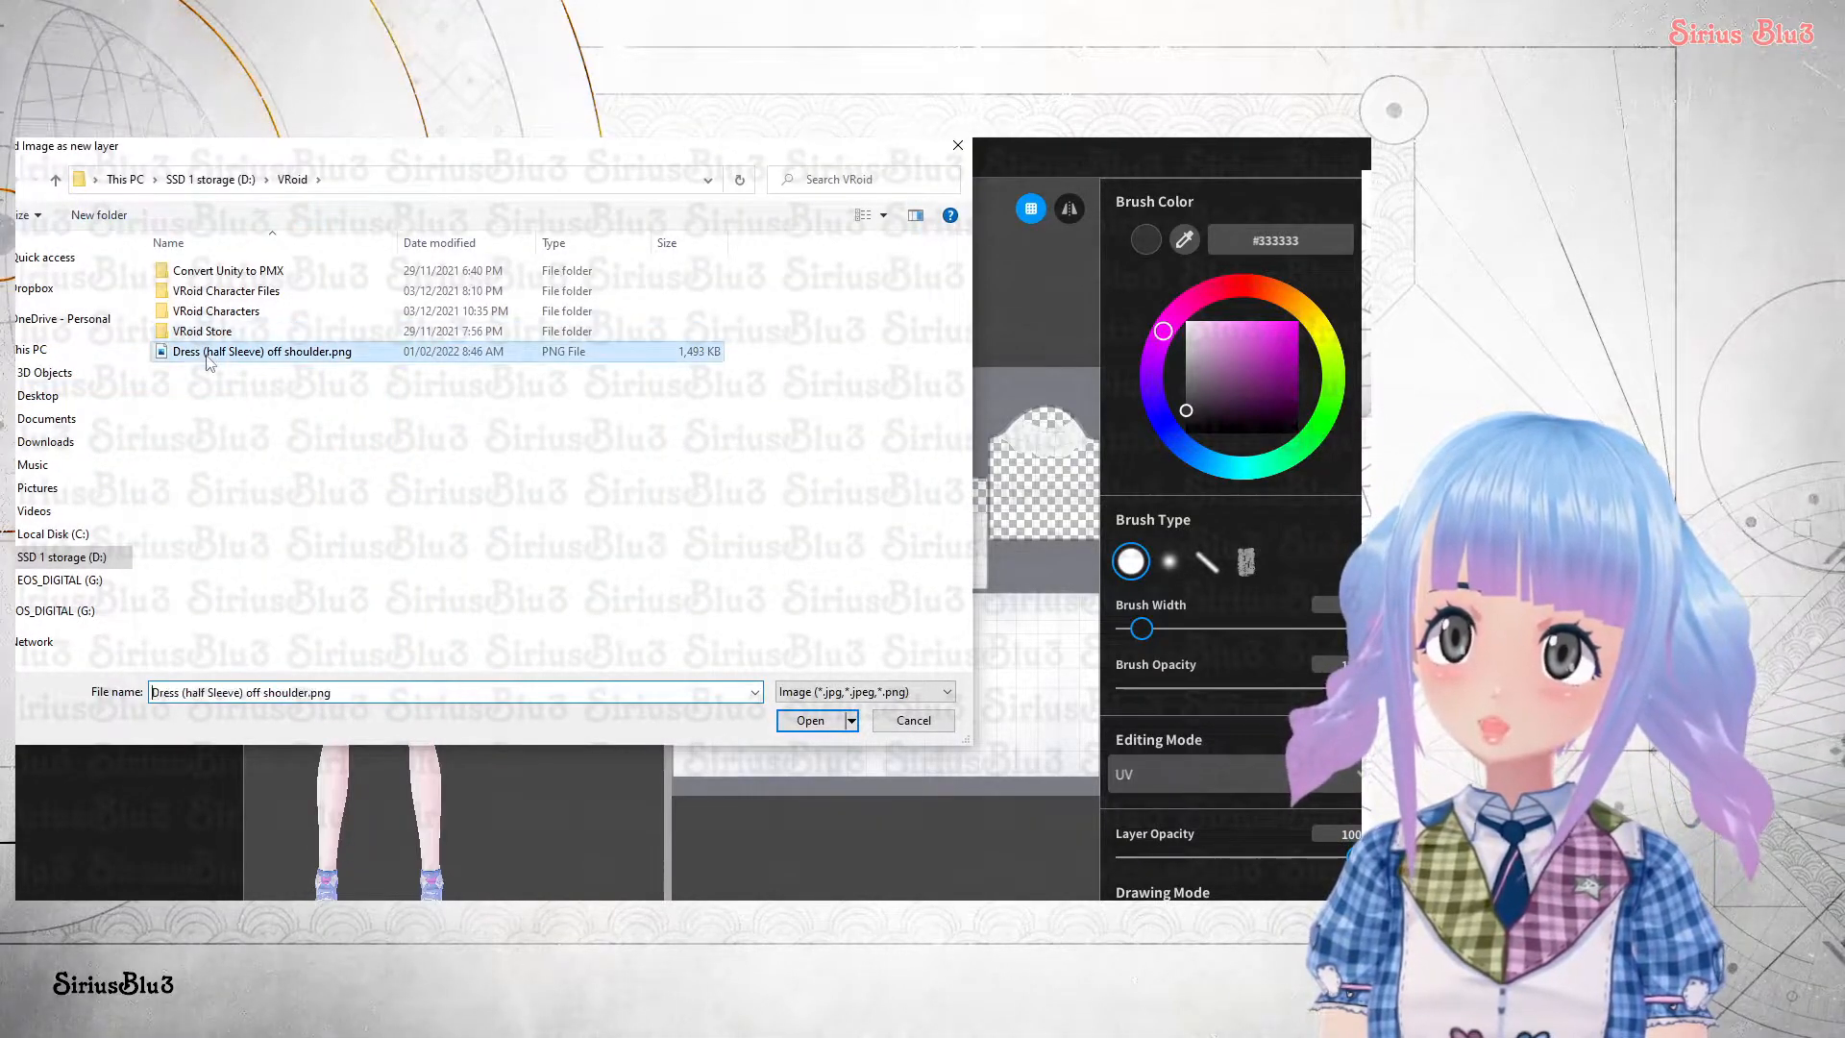
click(810, 721)
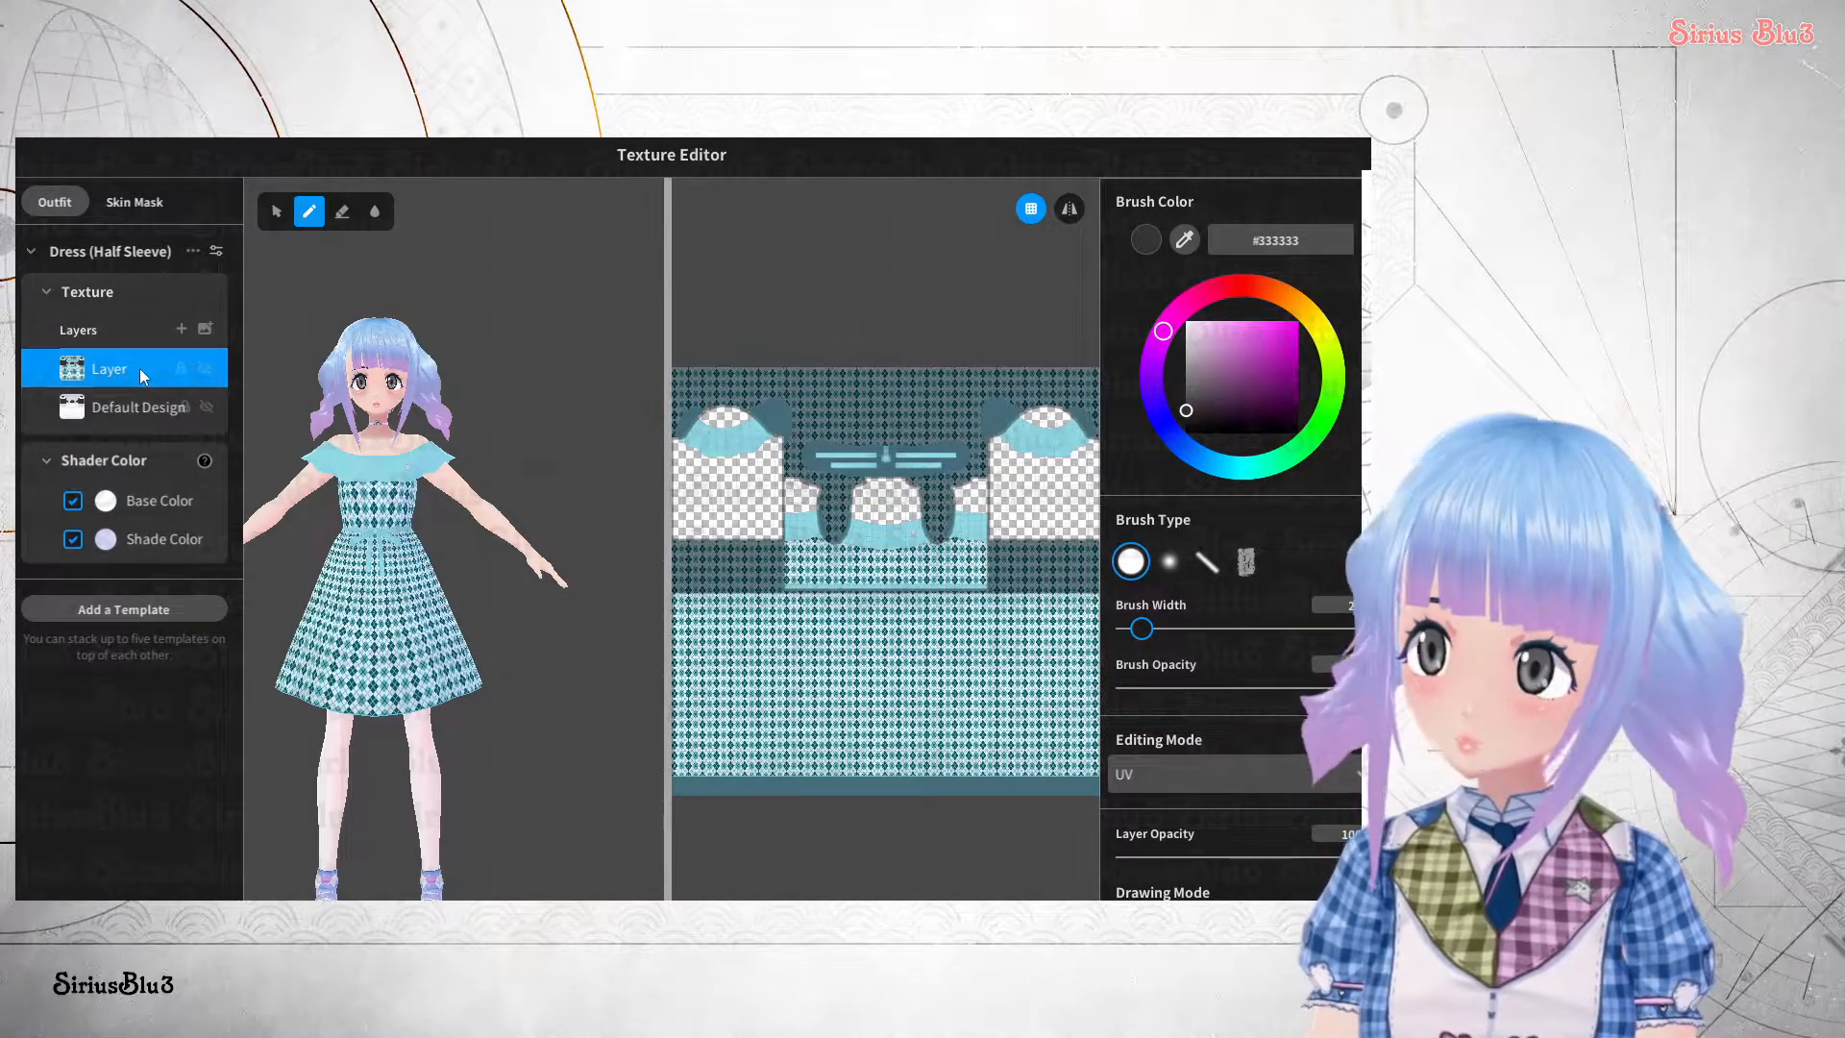
drag(555, 620, 359, 618)
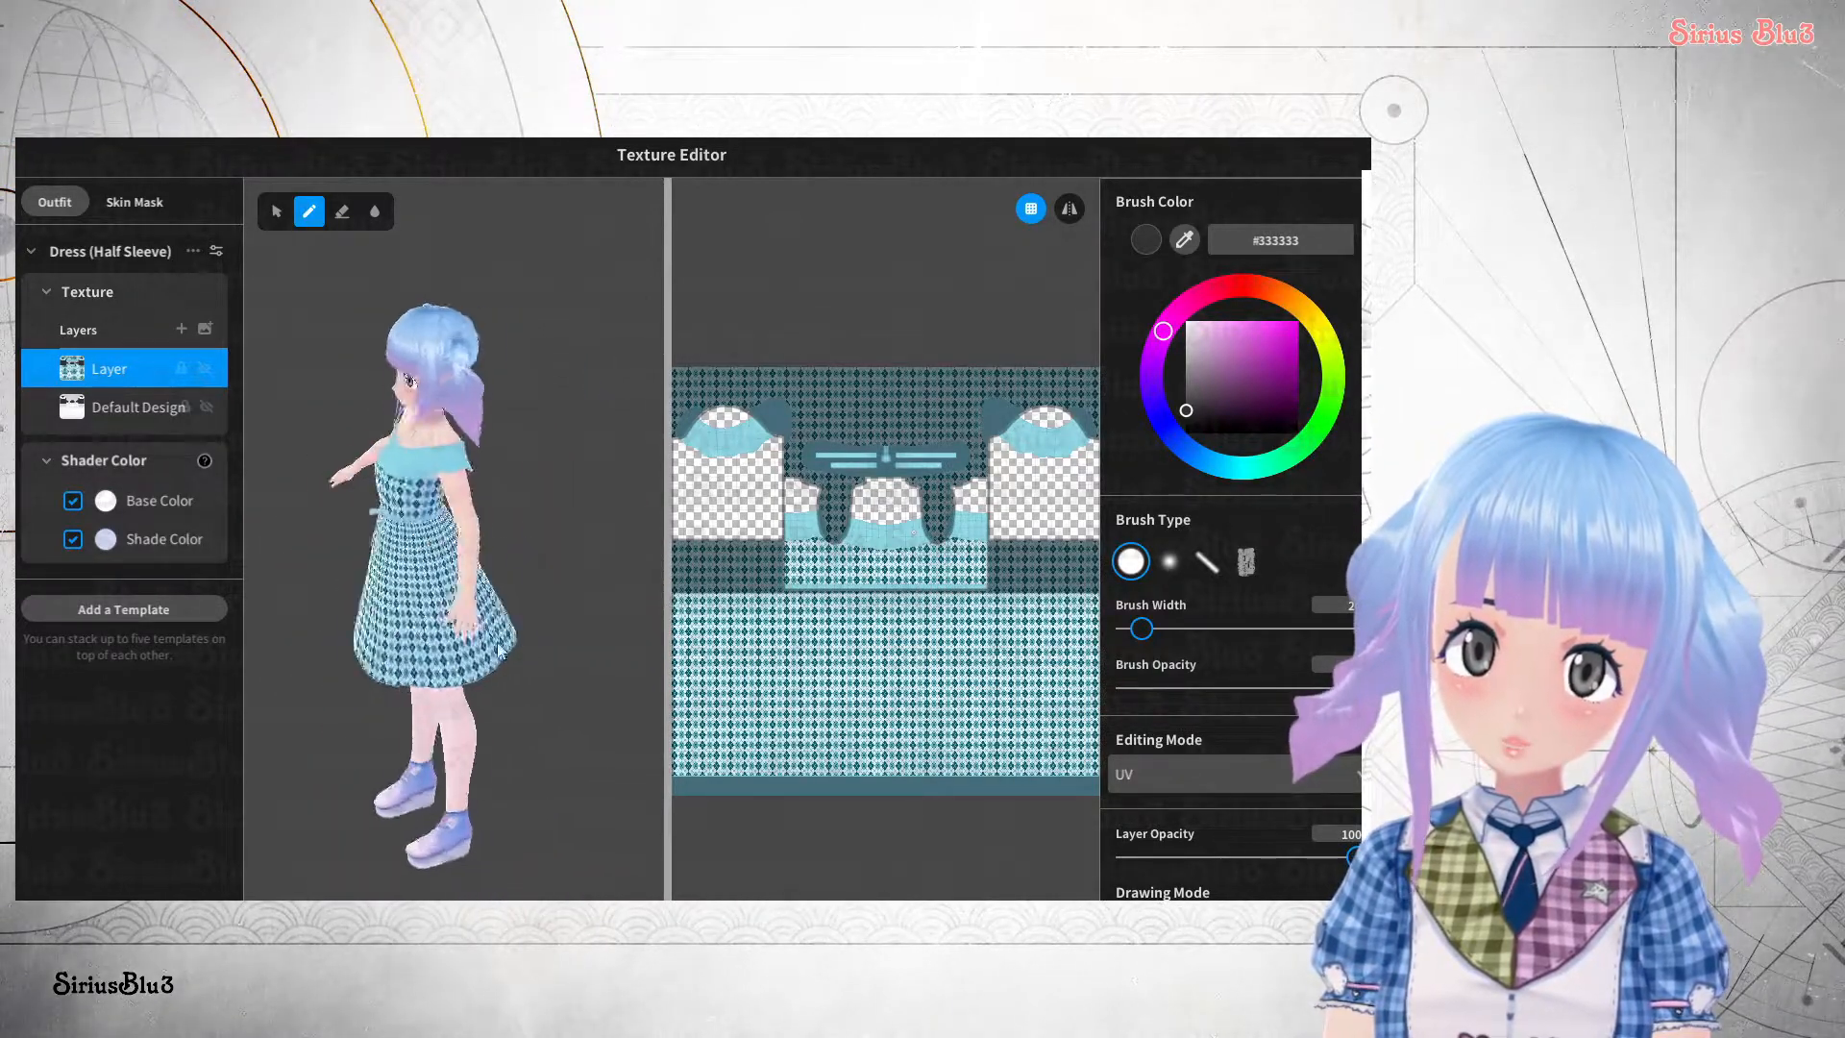
- Hide the dress's Default Design layer beneath the imported texture layer
drag(494, 642, 554, 626)
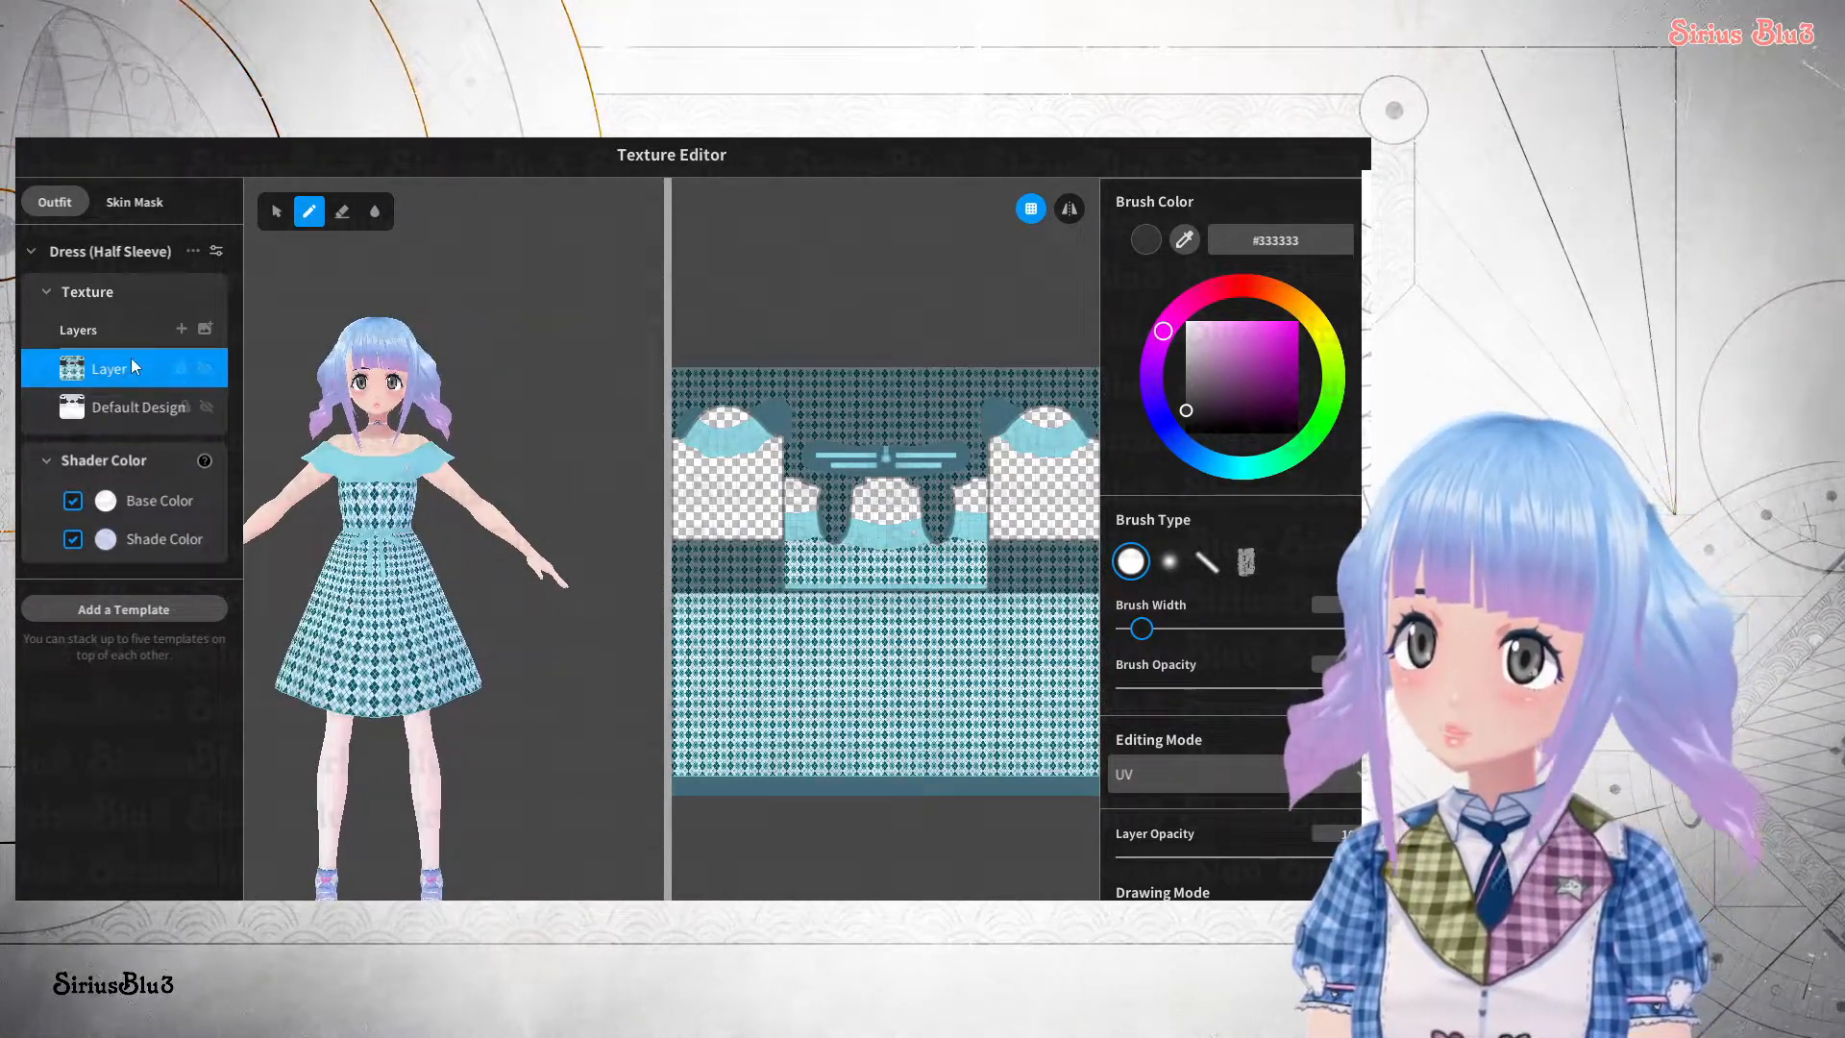
right_click(137, 421)
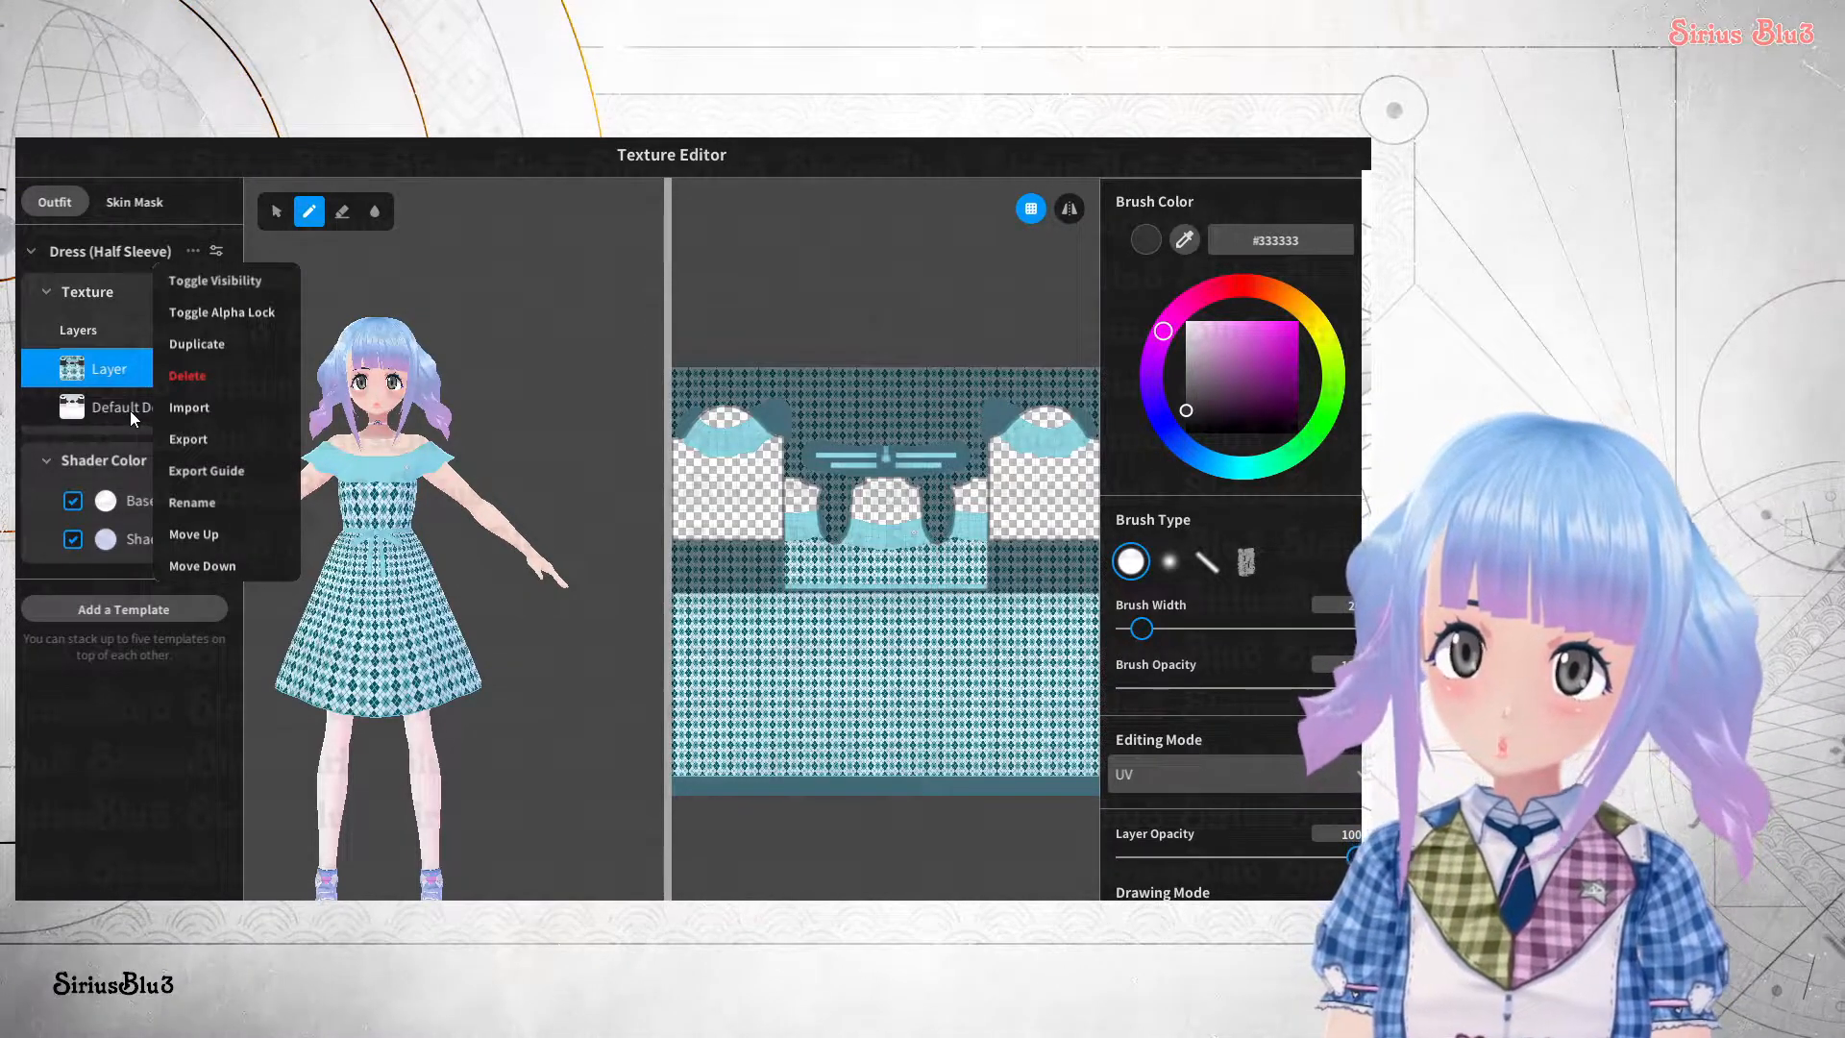
click(194, 284)
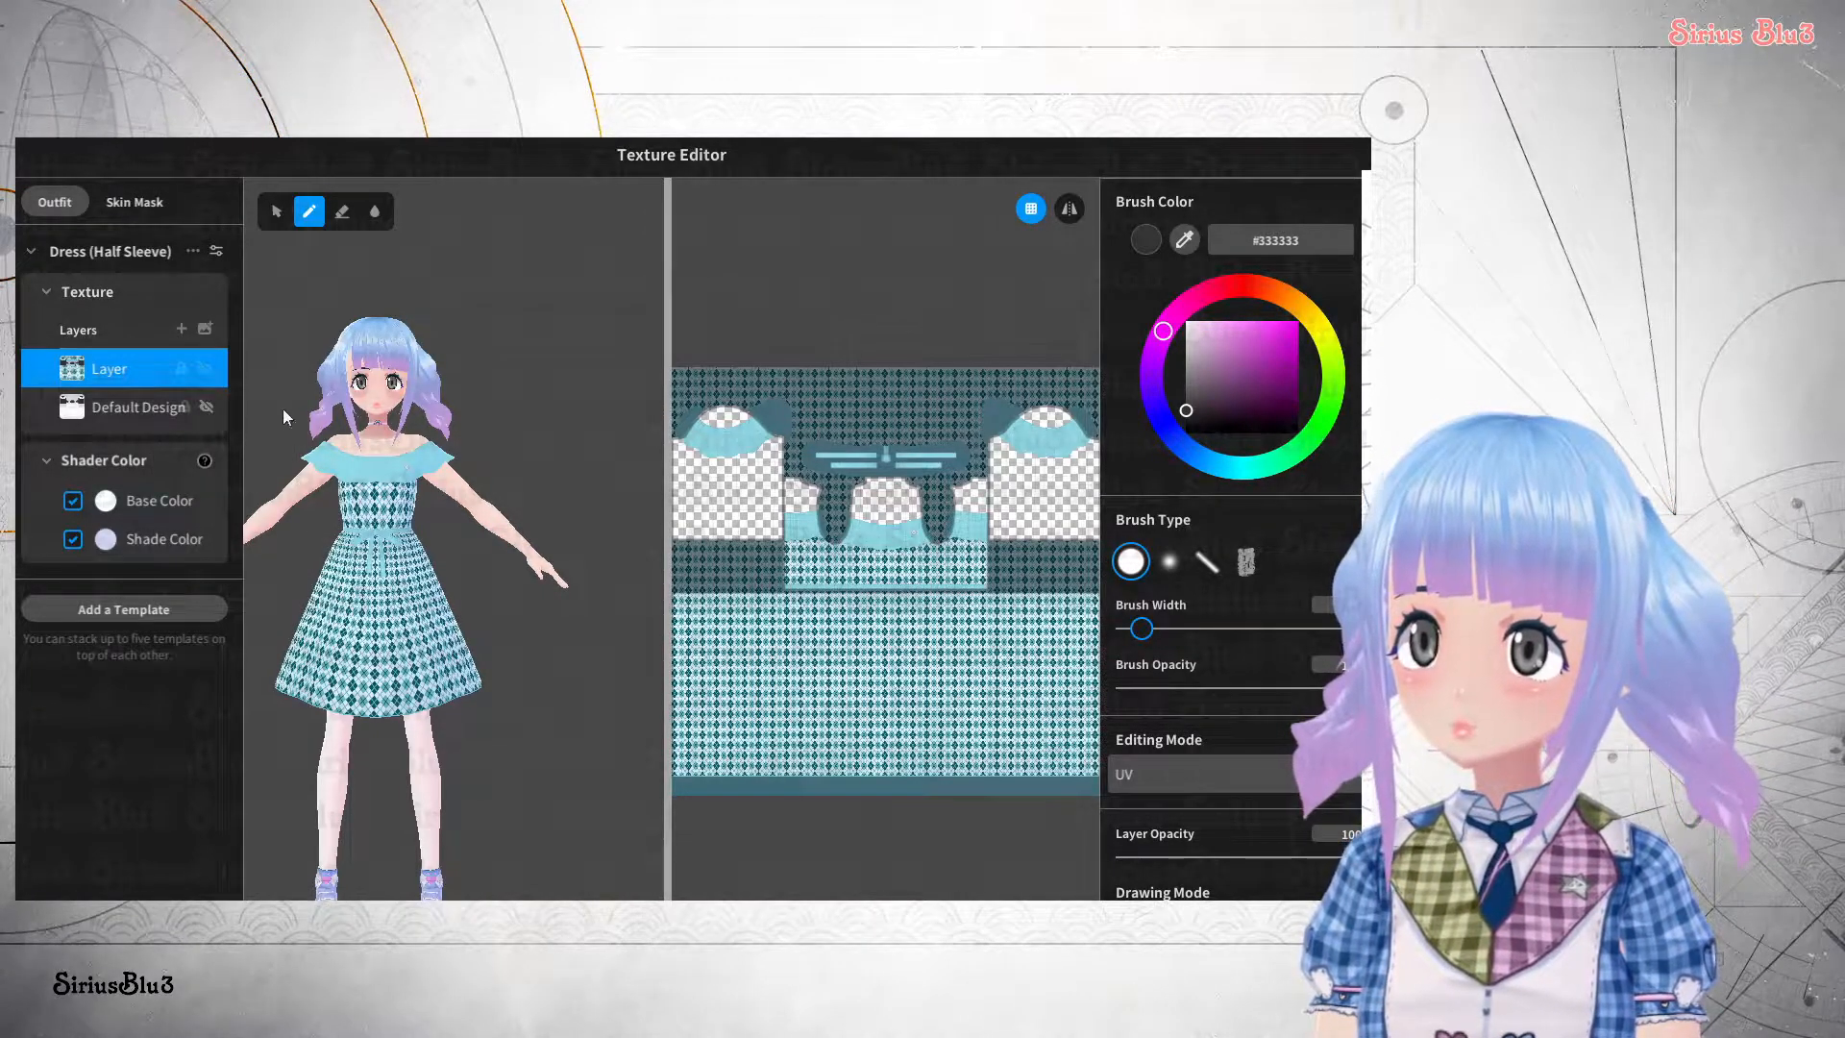
- Hide the imported dress texture layer briefly and show it again to compare the model with and without it
click(205, 368)
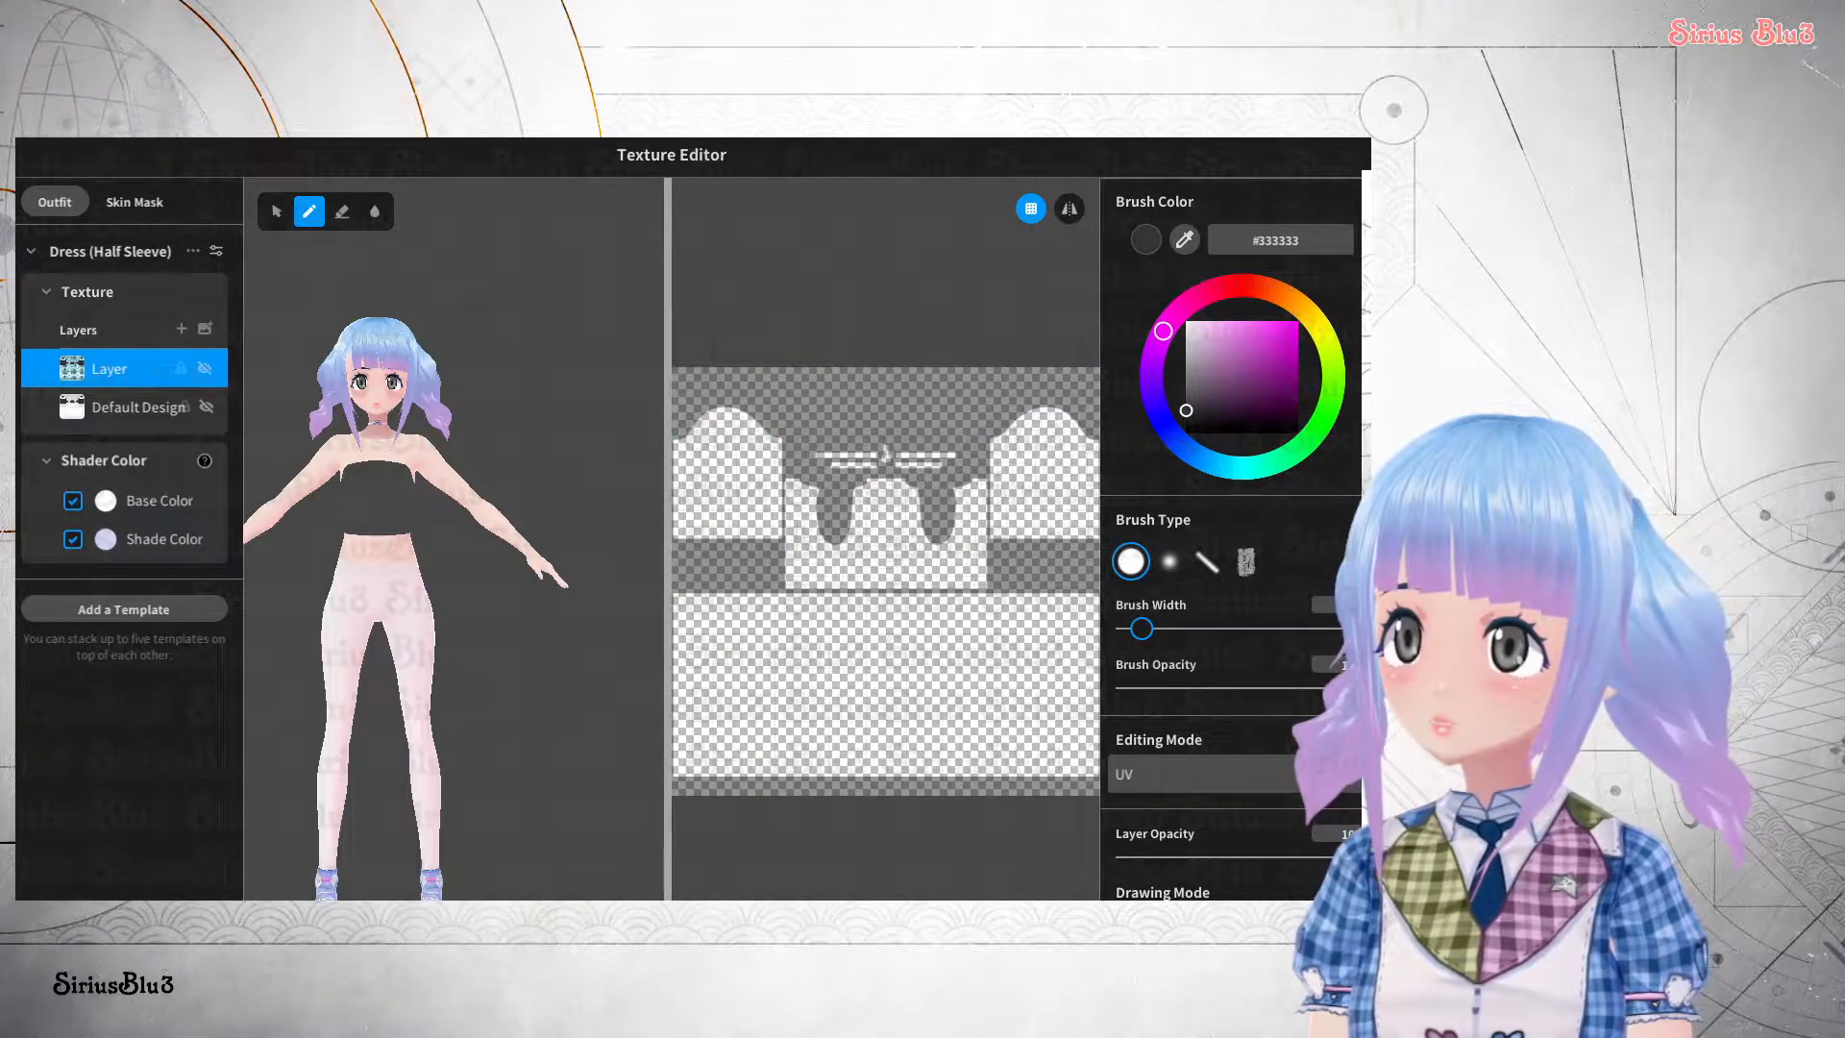
mouse_move(554, 546)
mouse_down()
mouse_move(412, 536)
mouse_move(496, 573)
mouse_move(568, 556)
mouse_up()
click(205, 368)
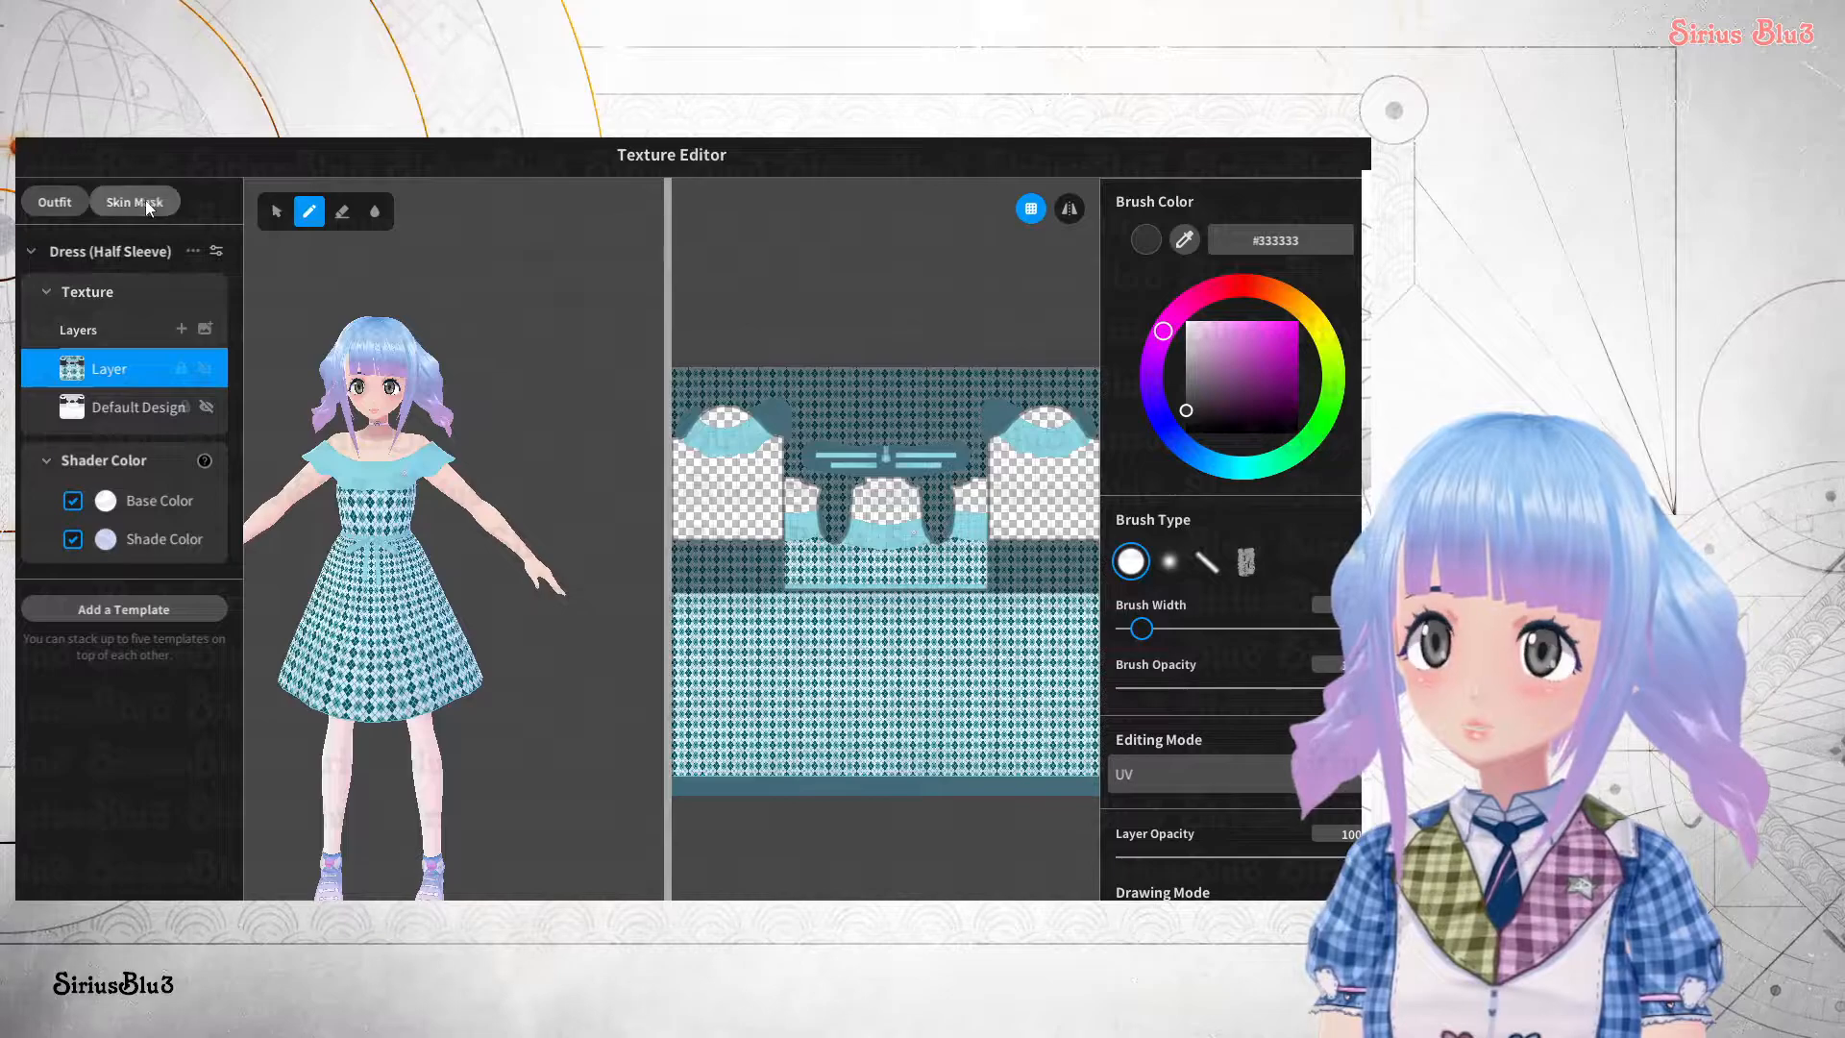
- Close the texture editor, overwriting the custom dress item with the edited texture
drag(447, 567, 432, 635)
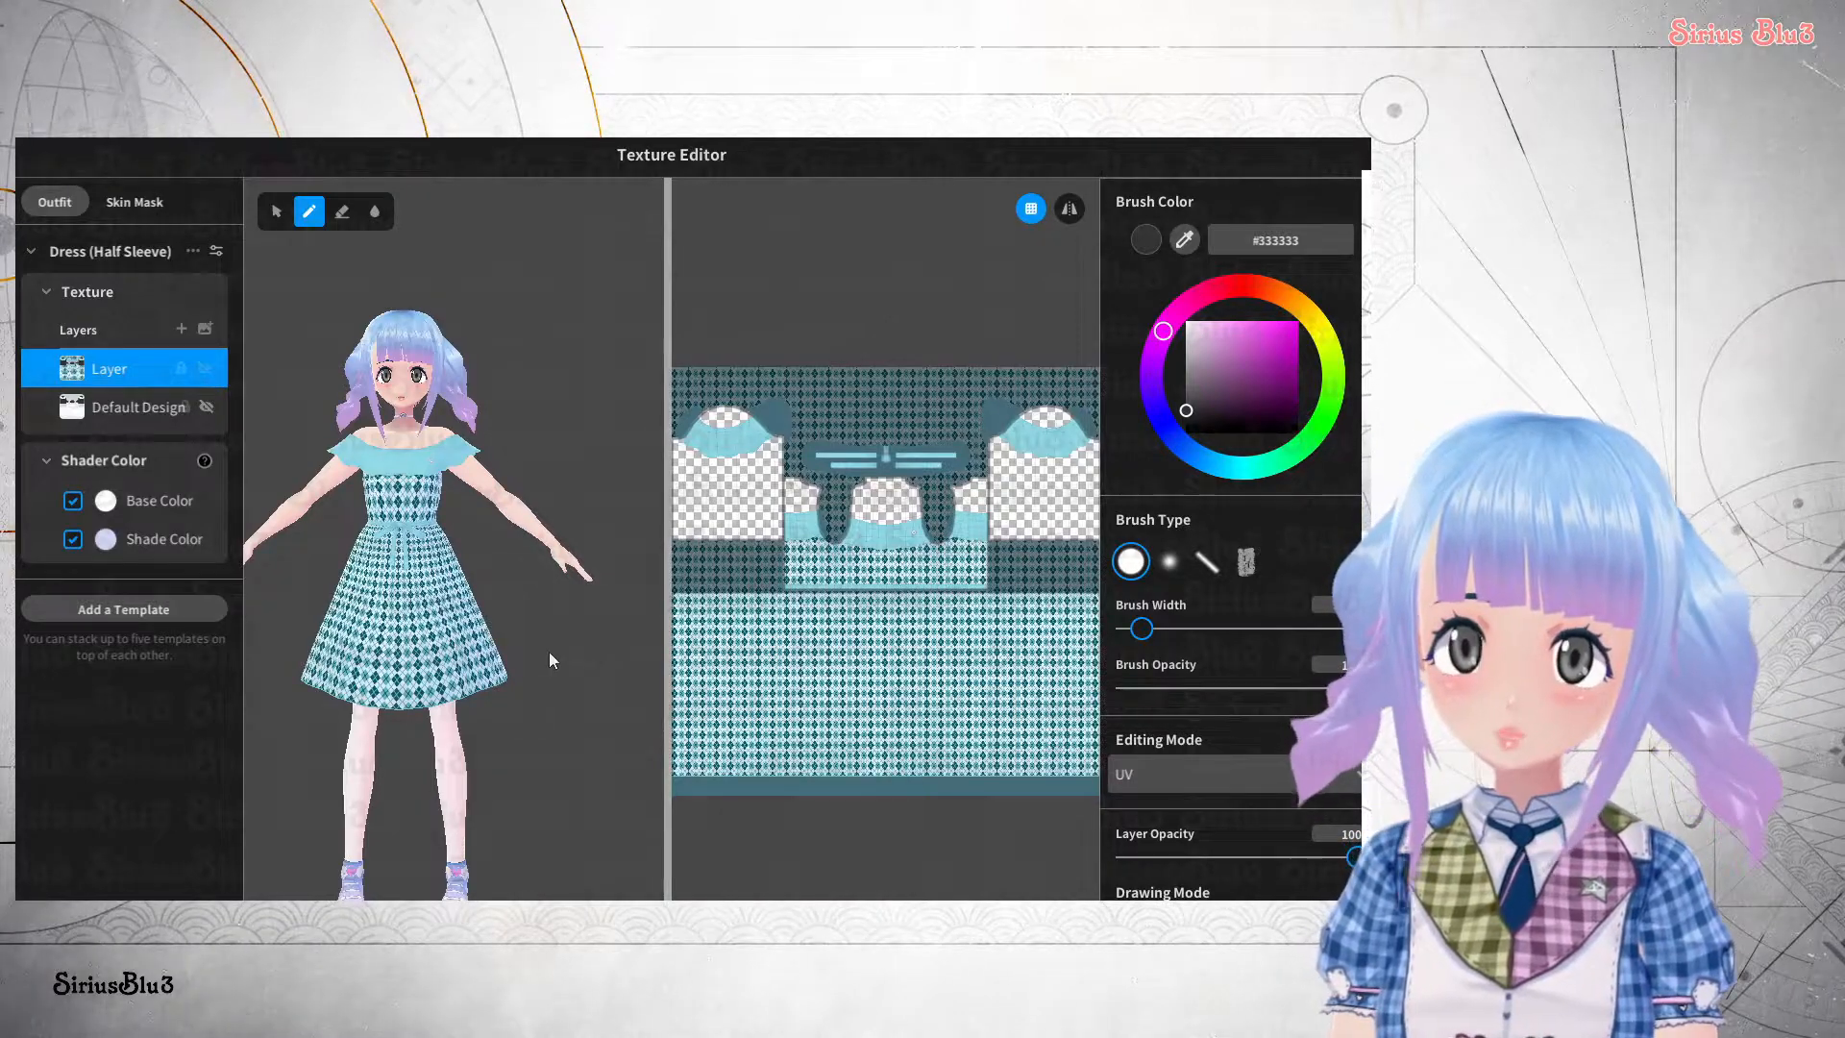
click(7, 155)
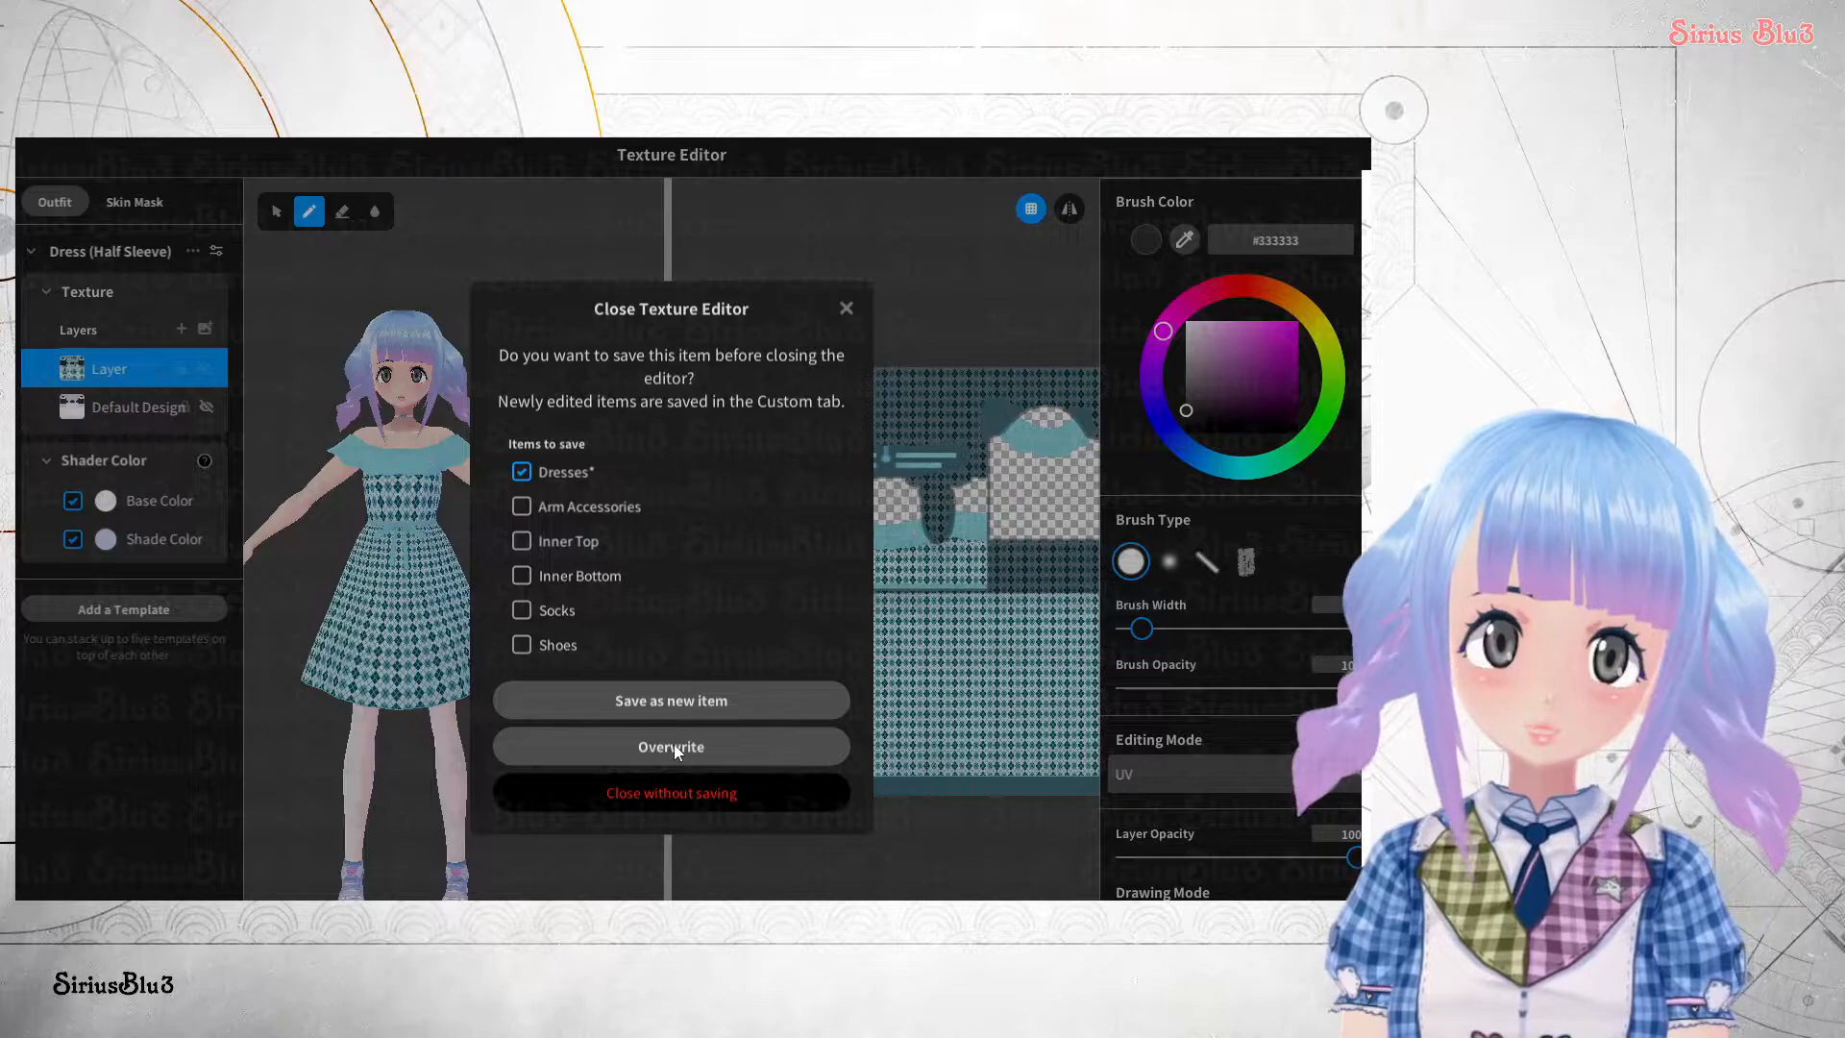
click(797, 756)
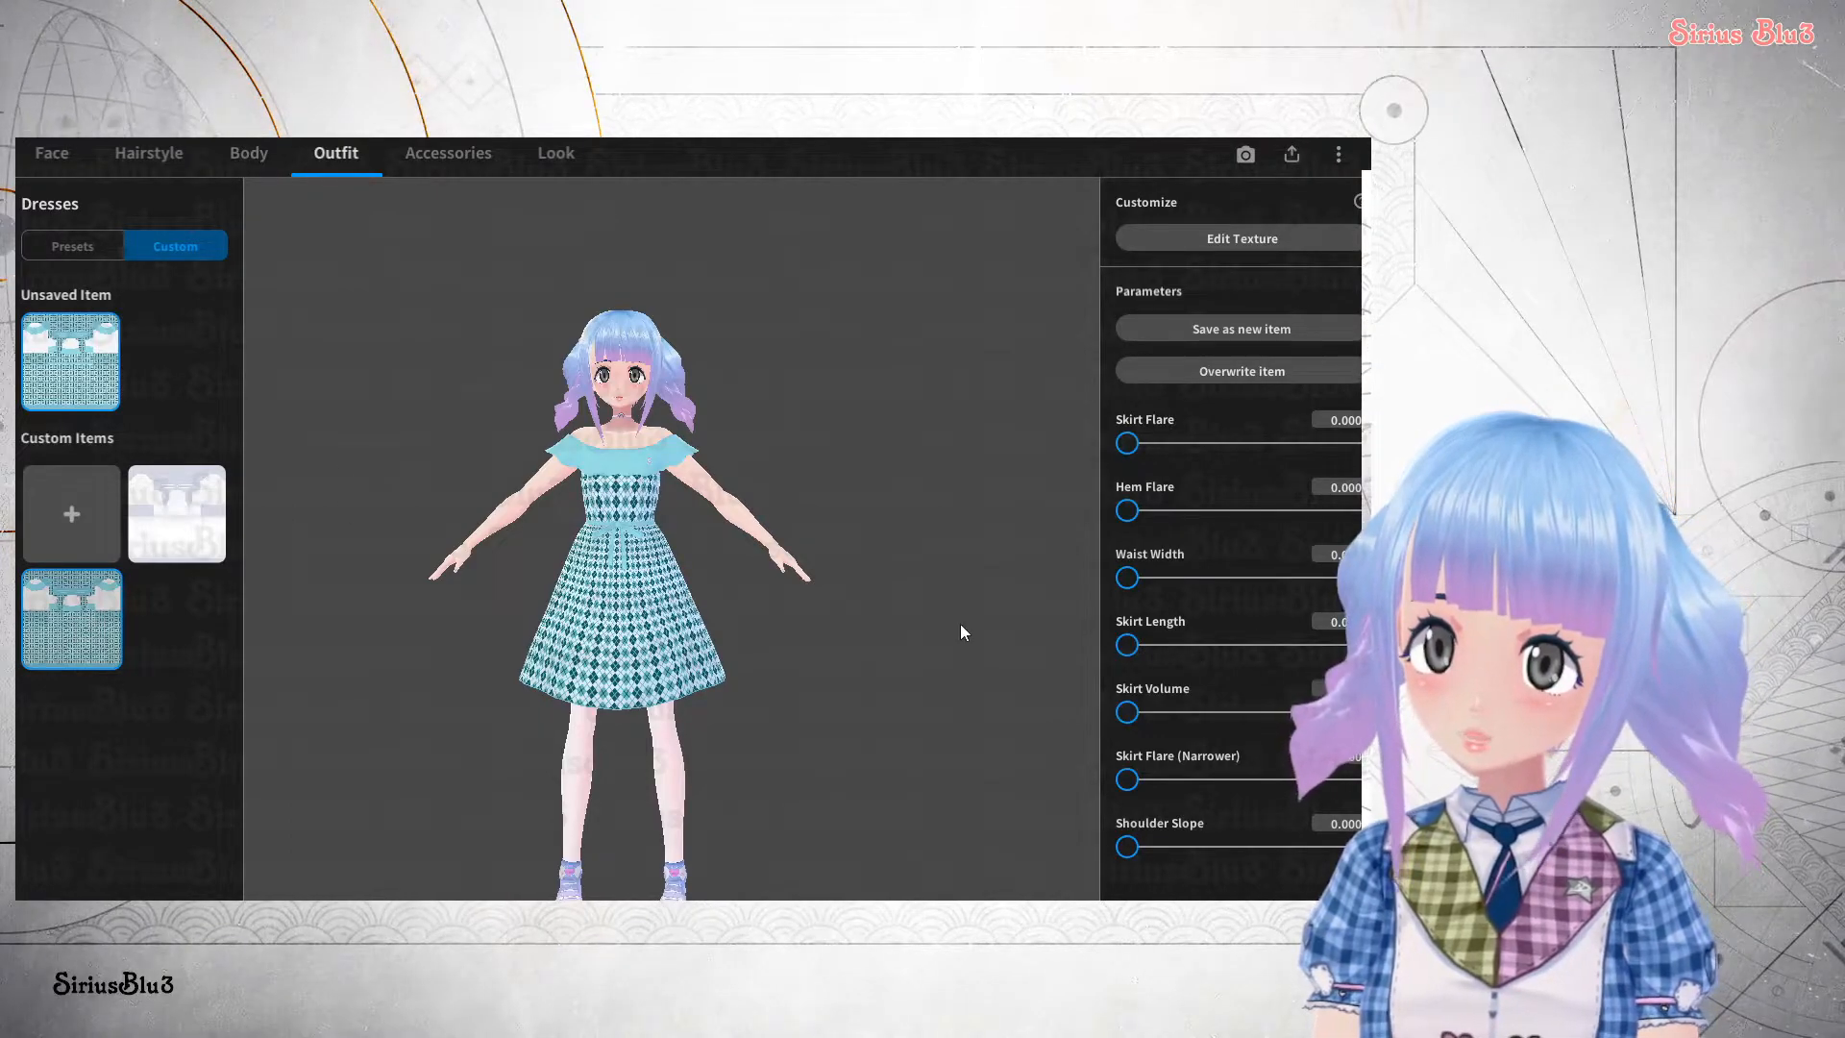
drag(903, 644, 797, 581)
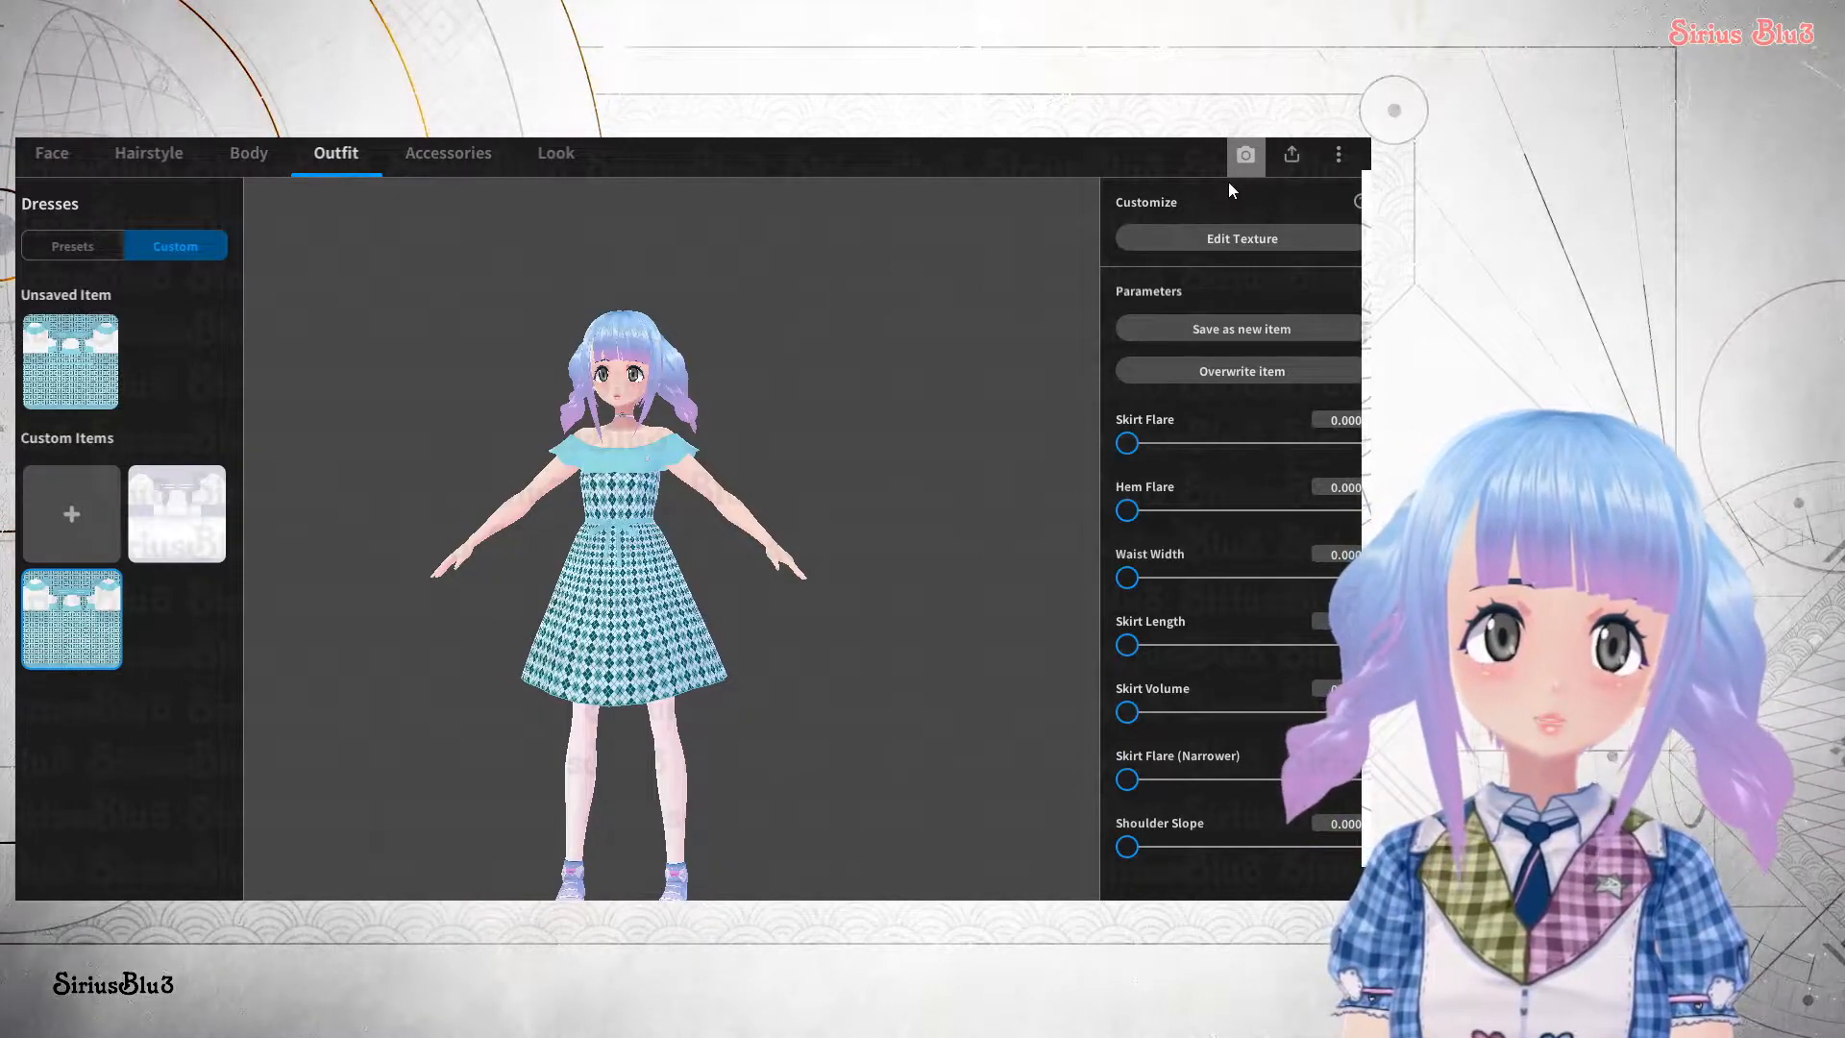
- Preview the dress in the Photo Booth with Standby 1, Standby 6, Running and Jumping 1, and return to the Default pose
click(1230, 171)
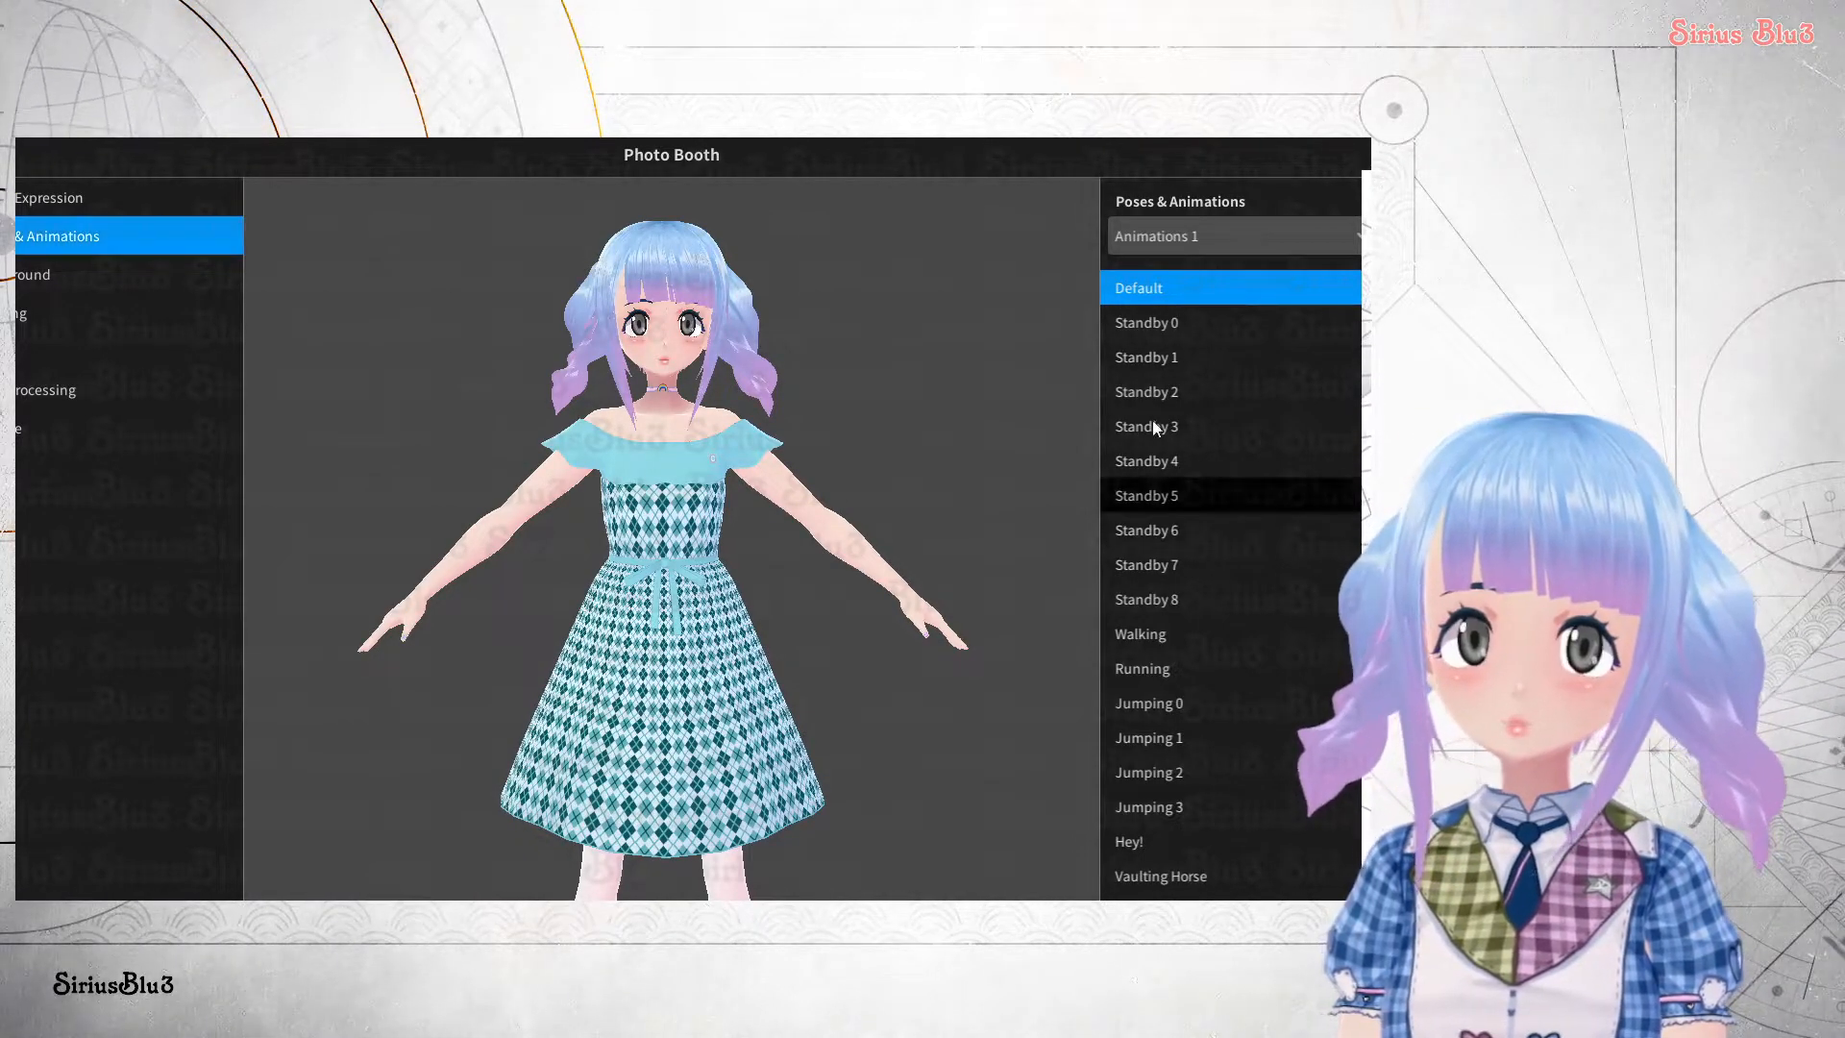
click(1162, 370)
click(1191, 538)
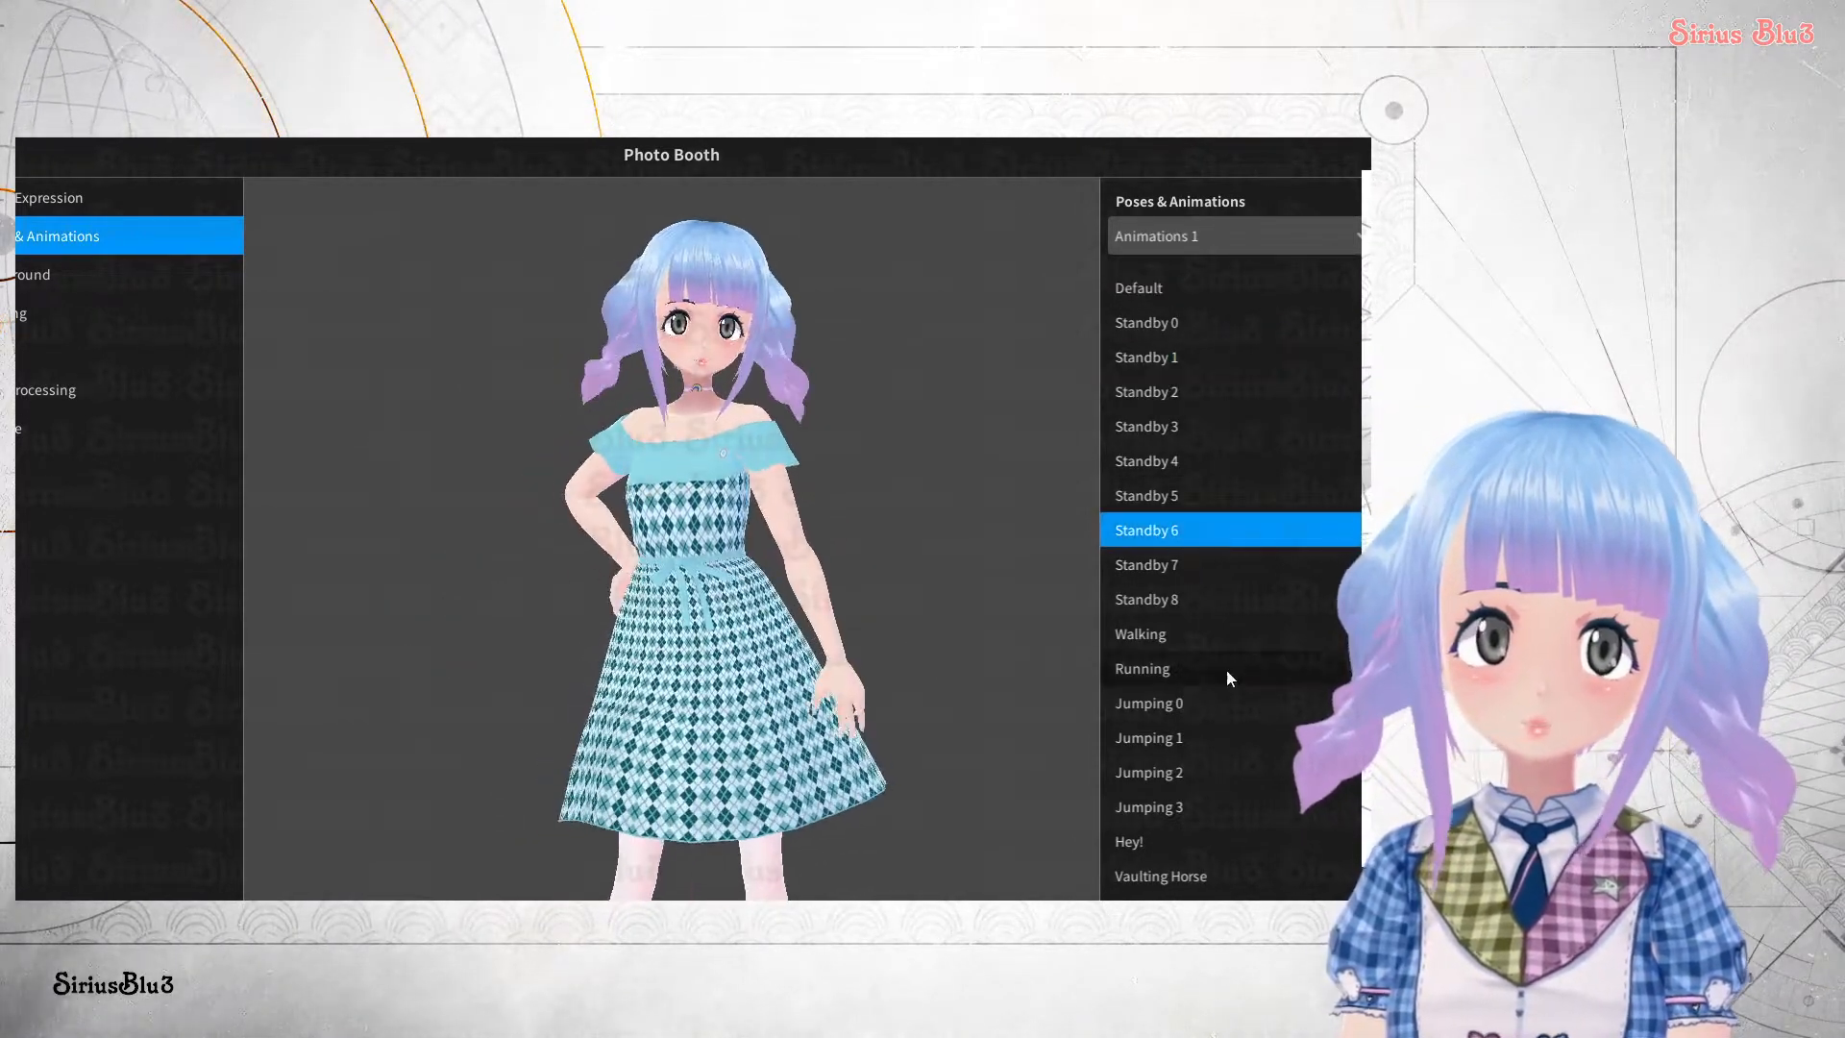
click(1226, 671)
click(1231, 742)
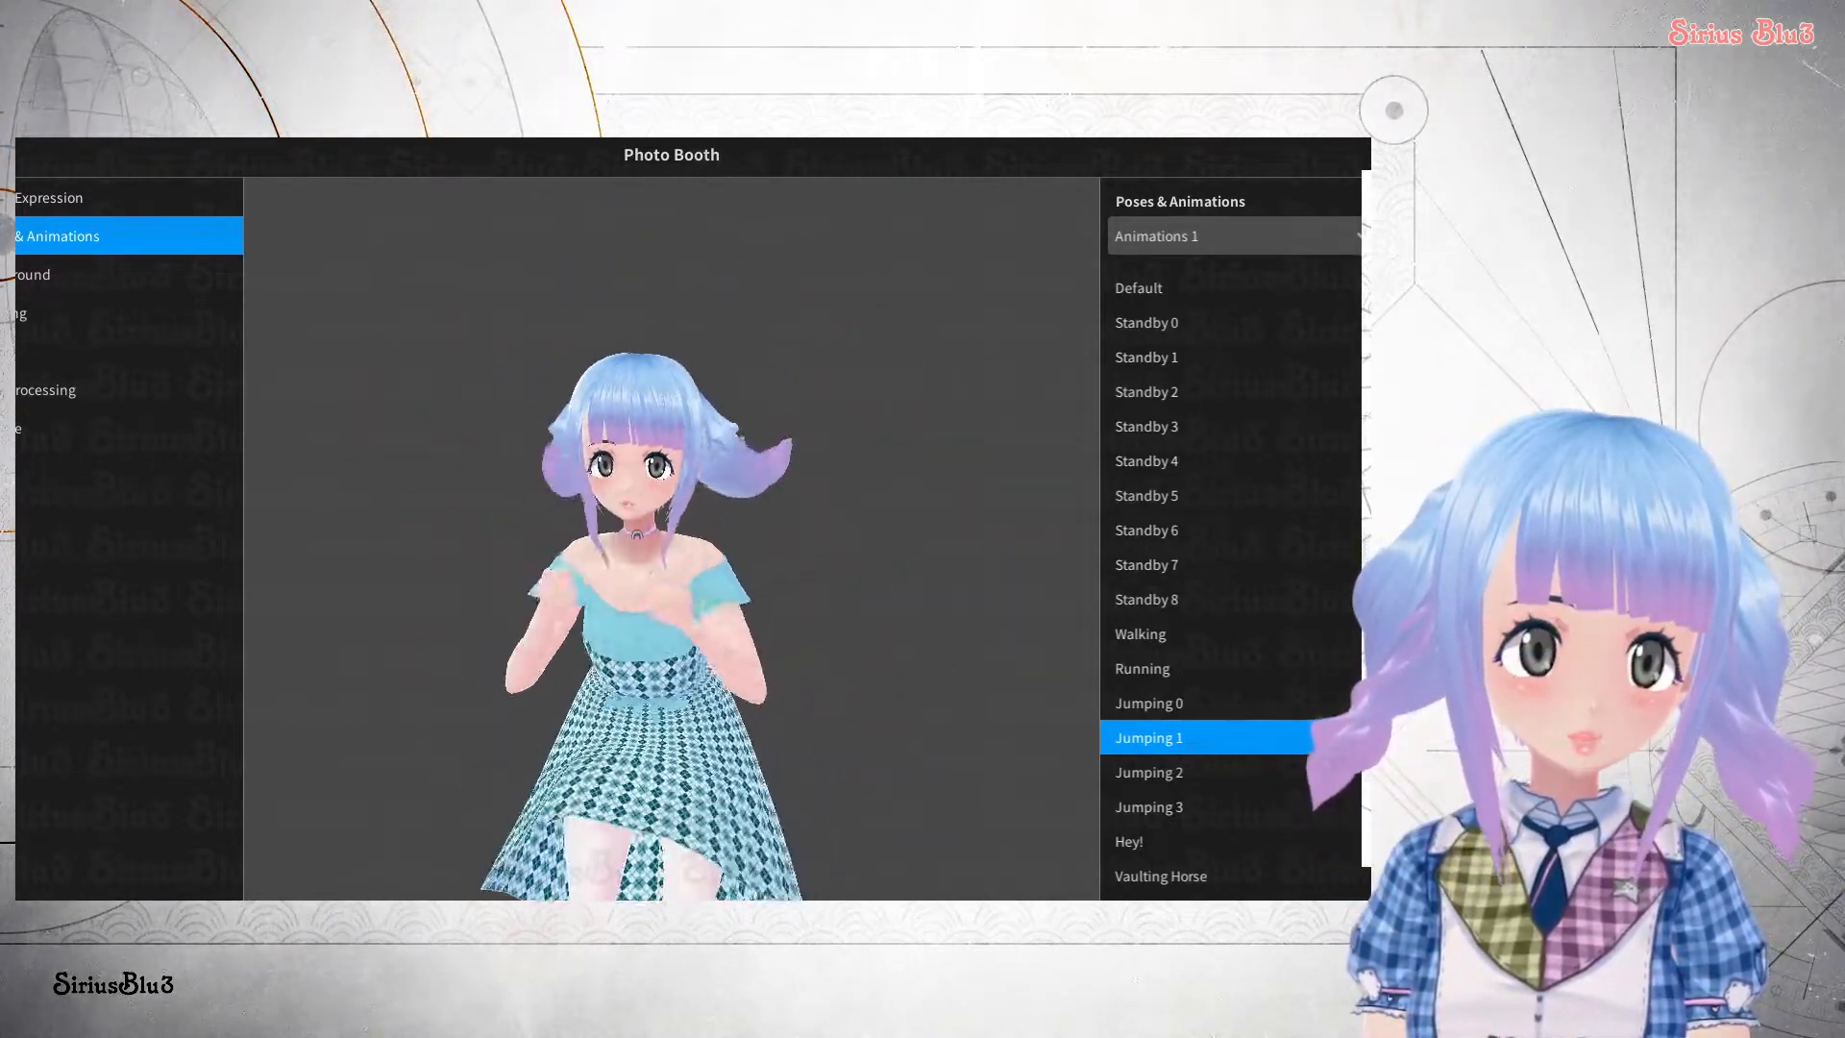
click(1140, 288)
- Examine the argyle pattern on the dress's back and front, checking the center seam, waistband and hem
scroll(895, 651, up, 5)
scroll(960, 615, up, 5)
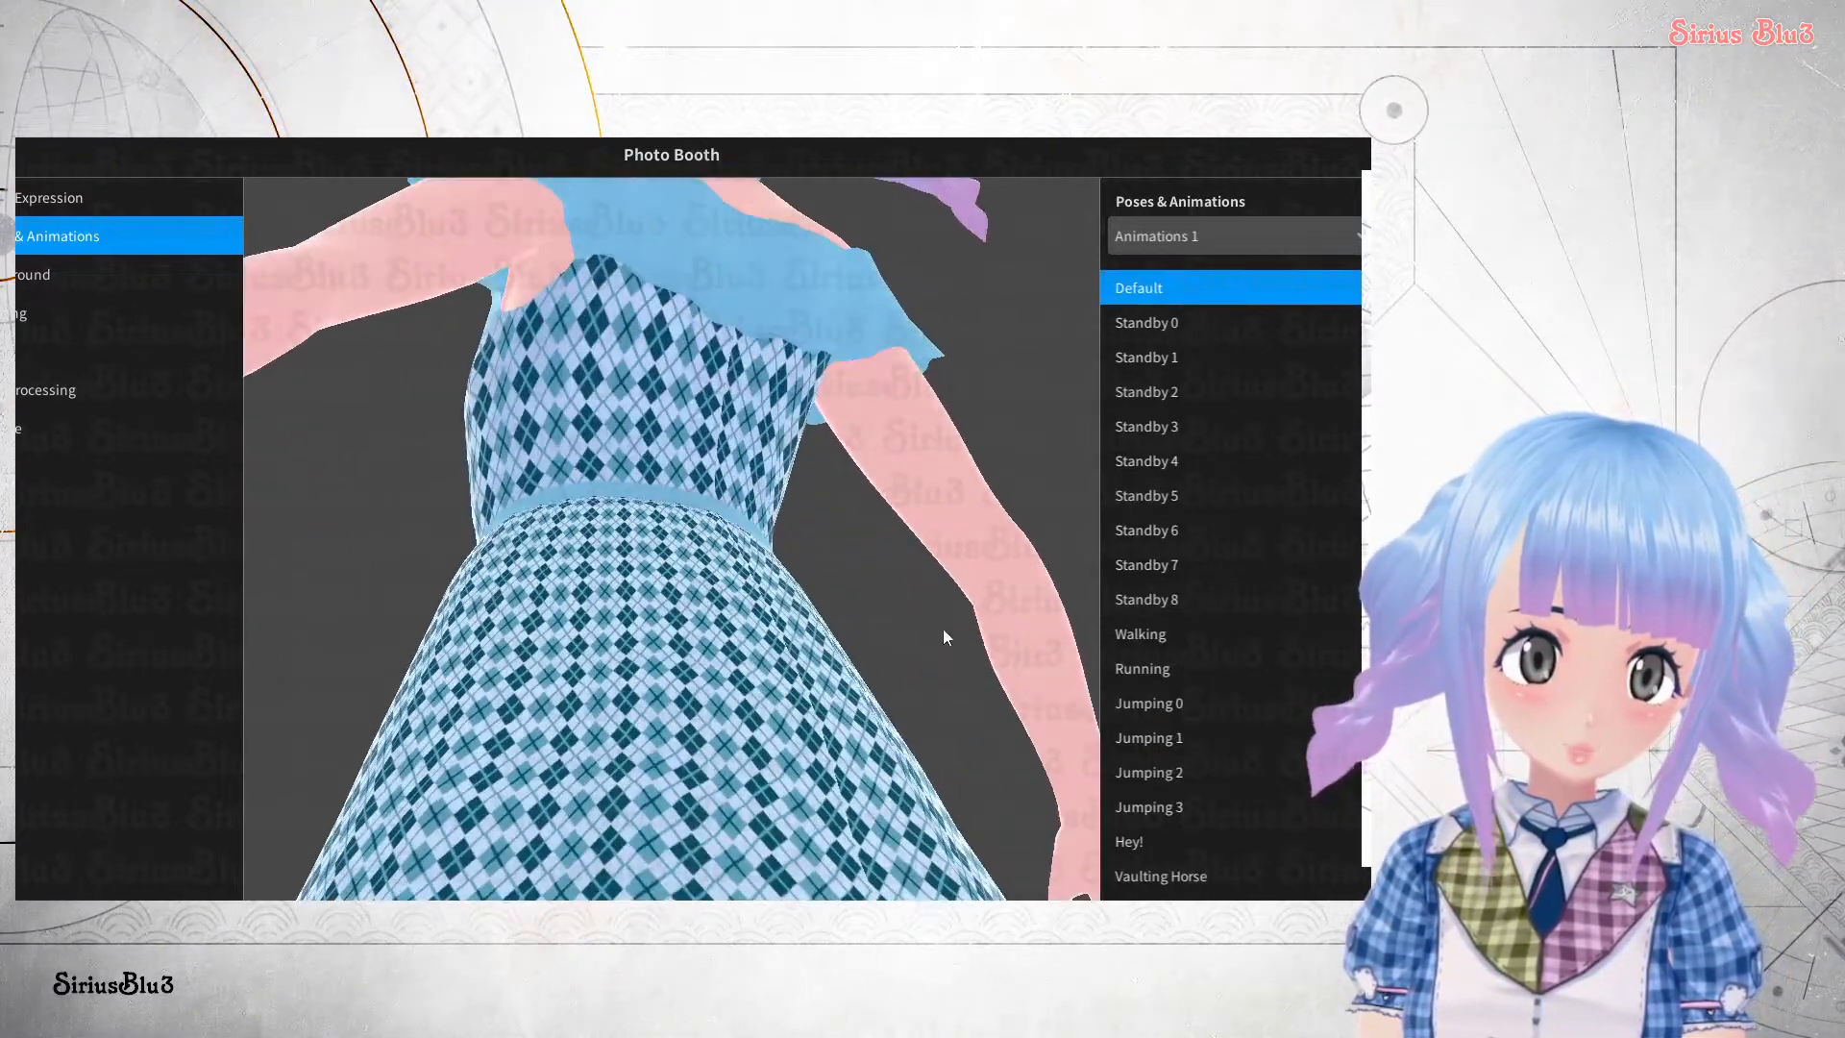
drag(730, 398, 657, 619)
scroll(684, 698, up, 3)
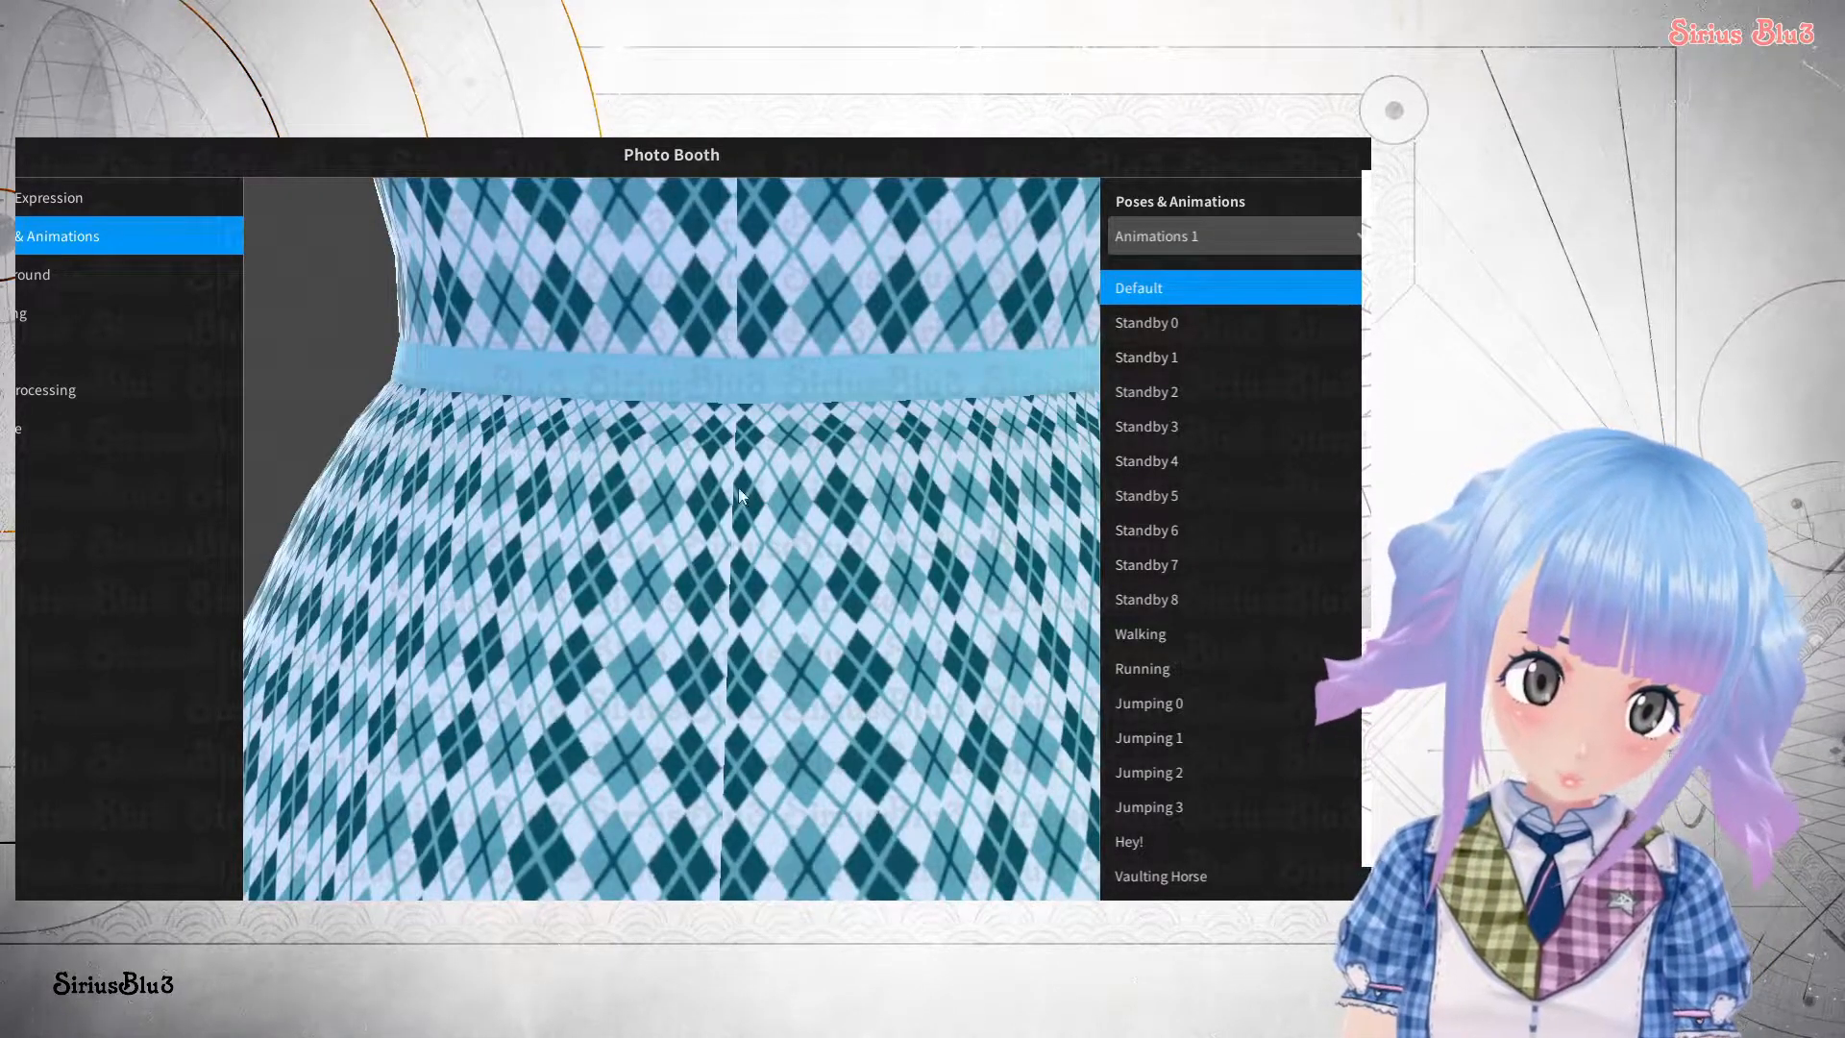
scroll(749, 798, down, 5)
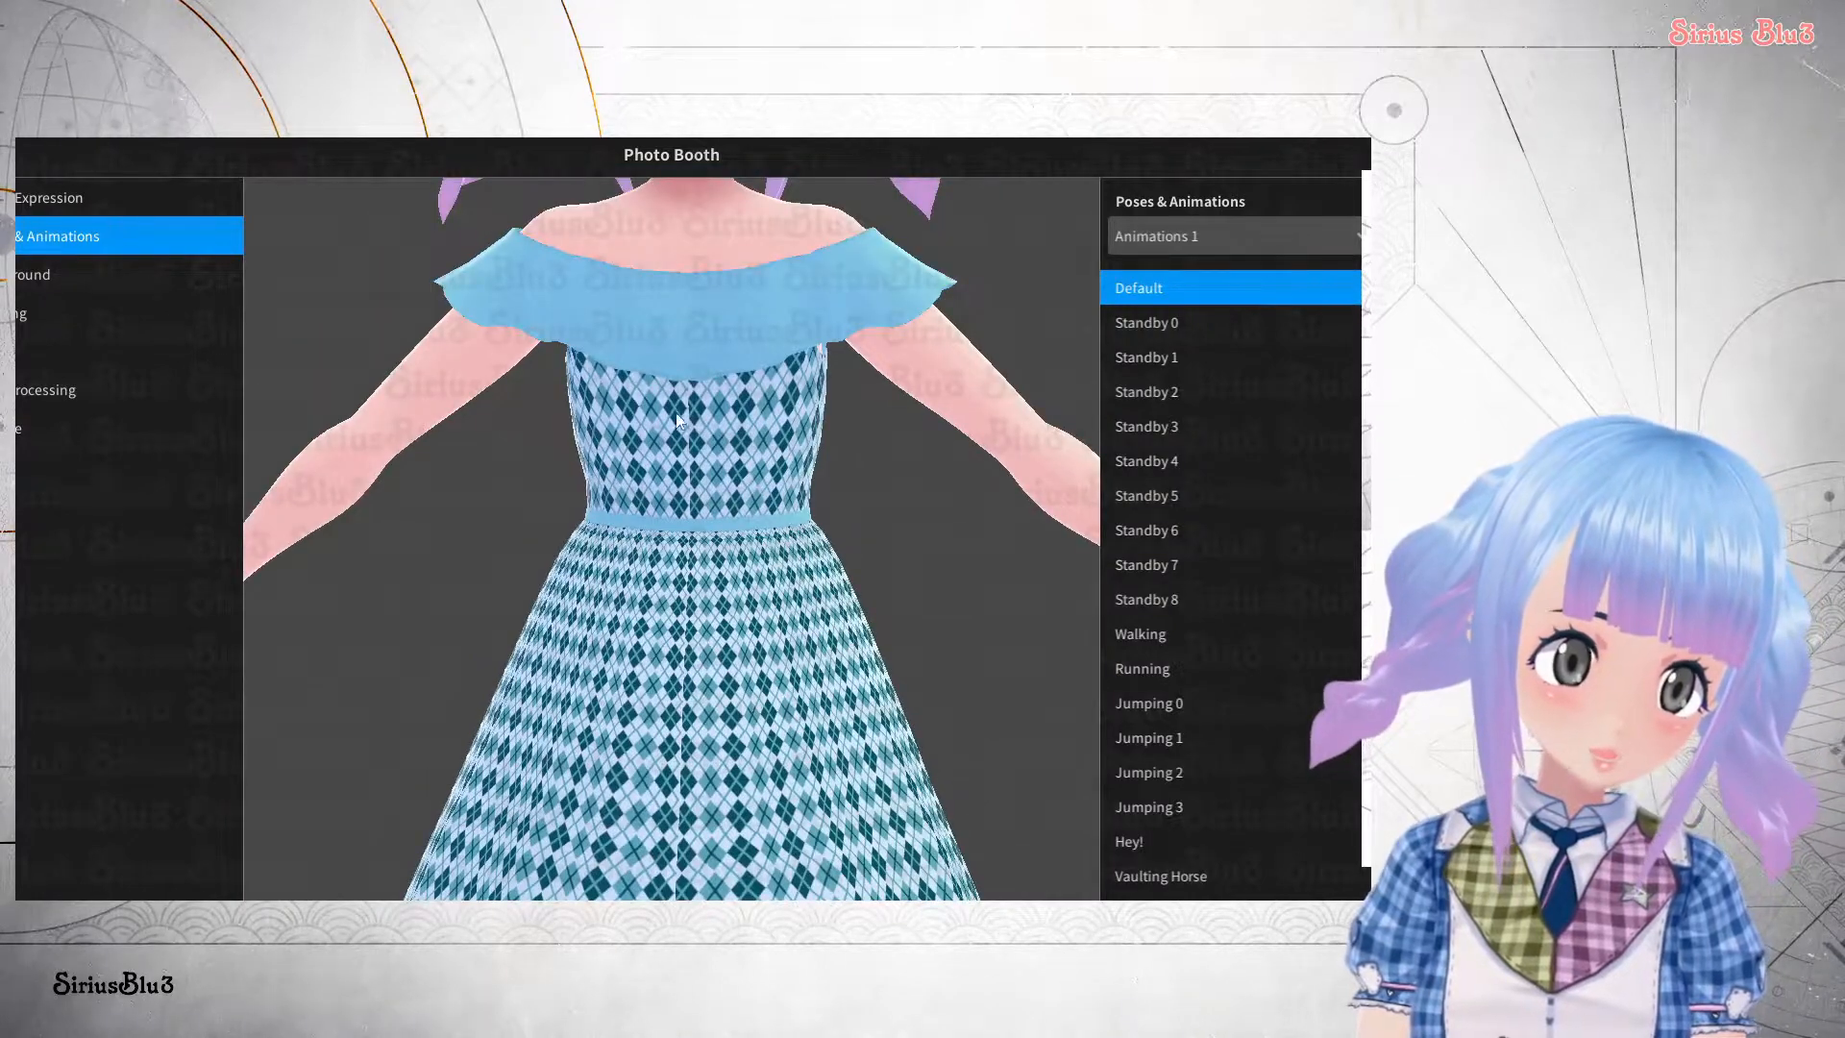
scroll(704, 859, down, 4)
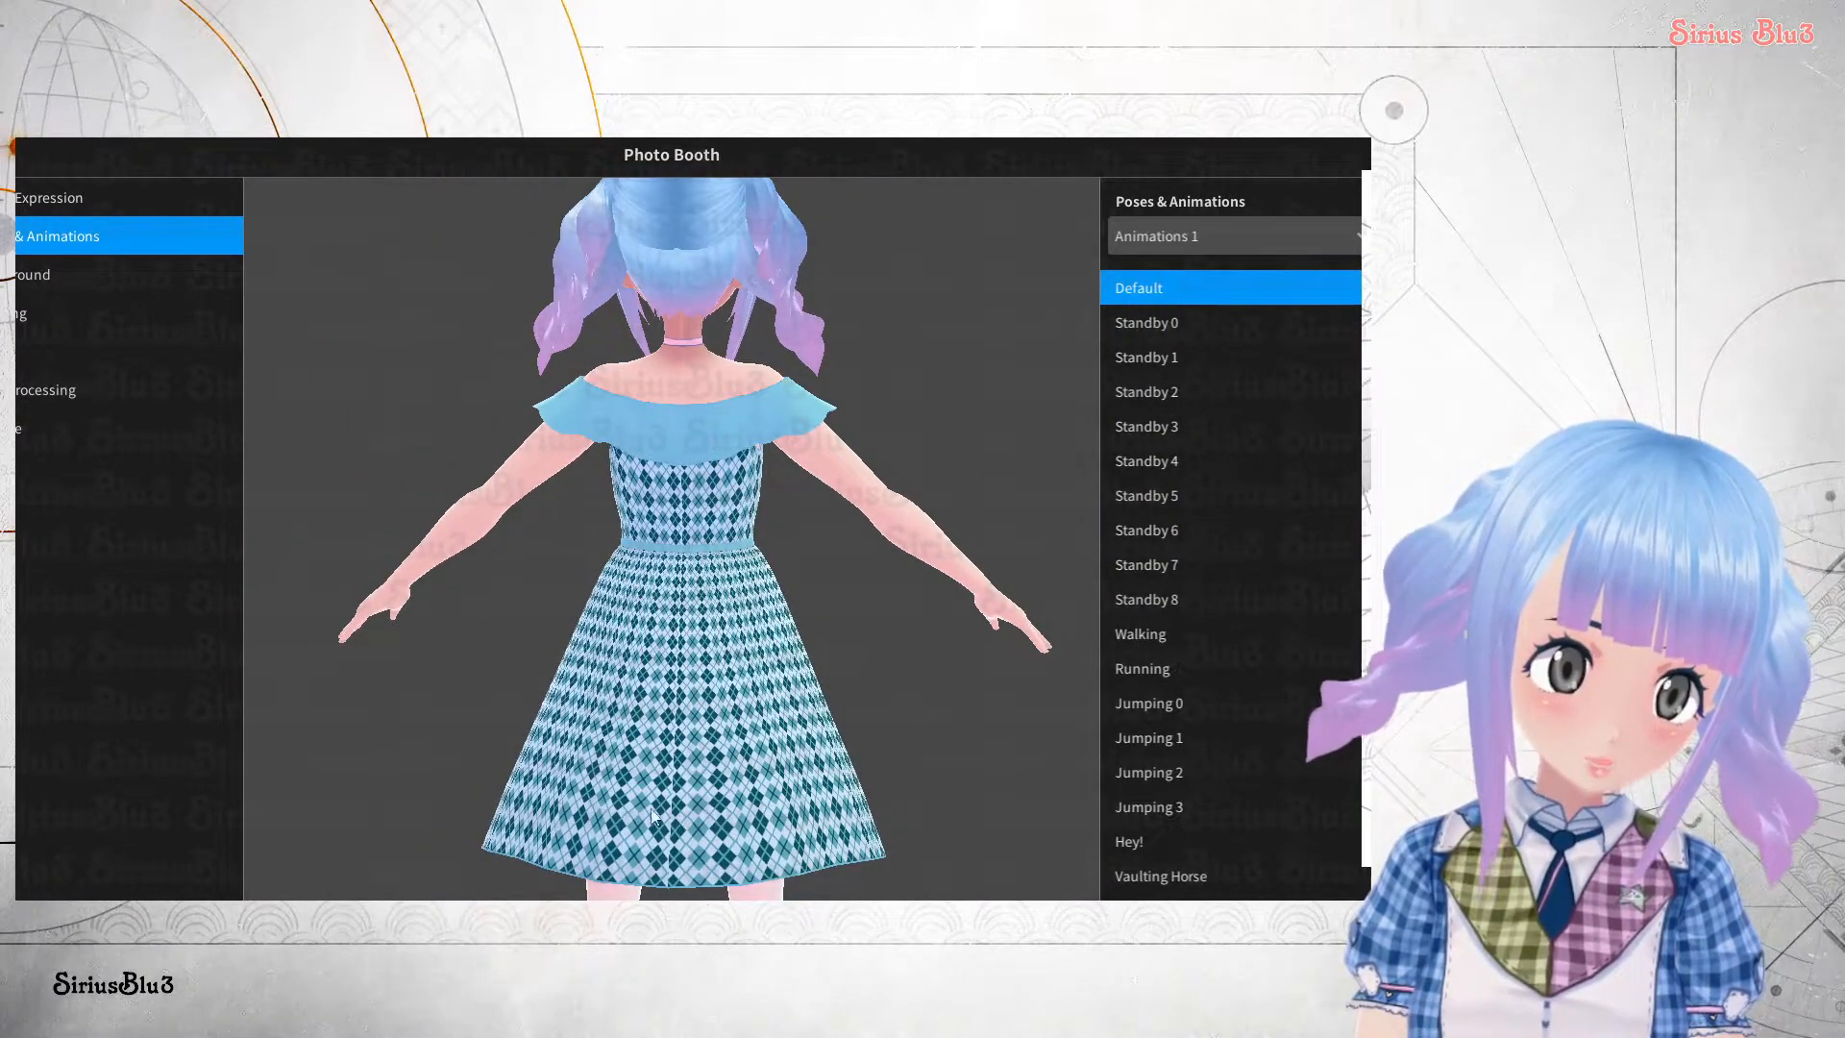
drag(791, 797, 723, 735)
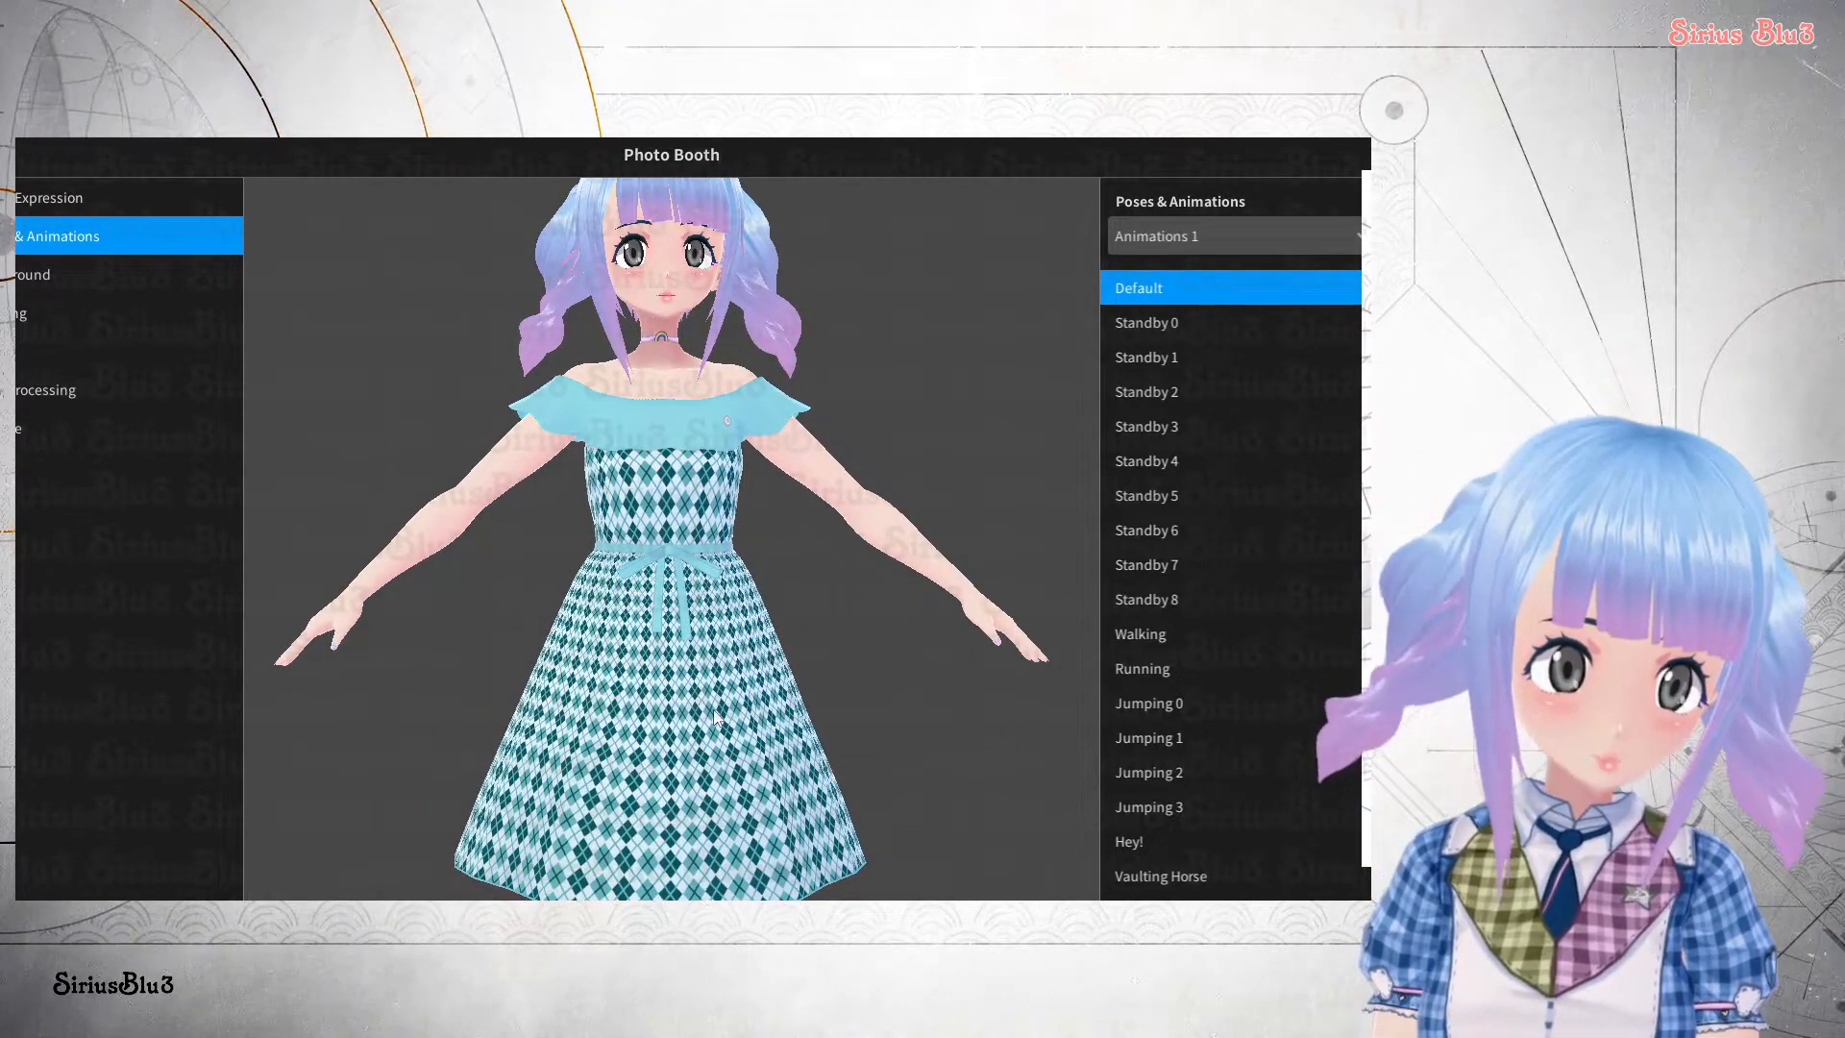
scroll(713, 716, down, 4)
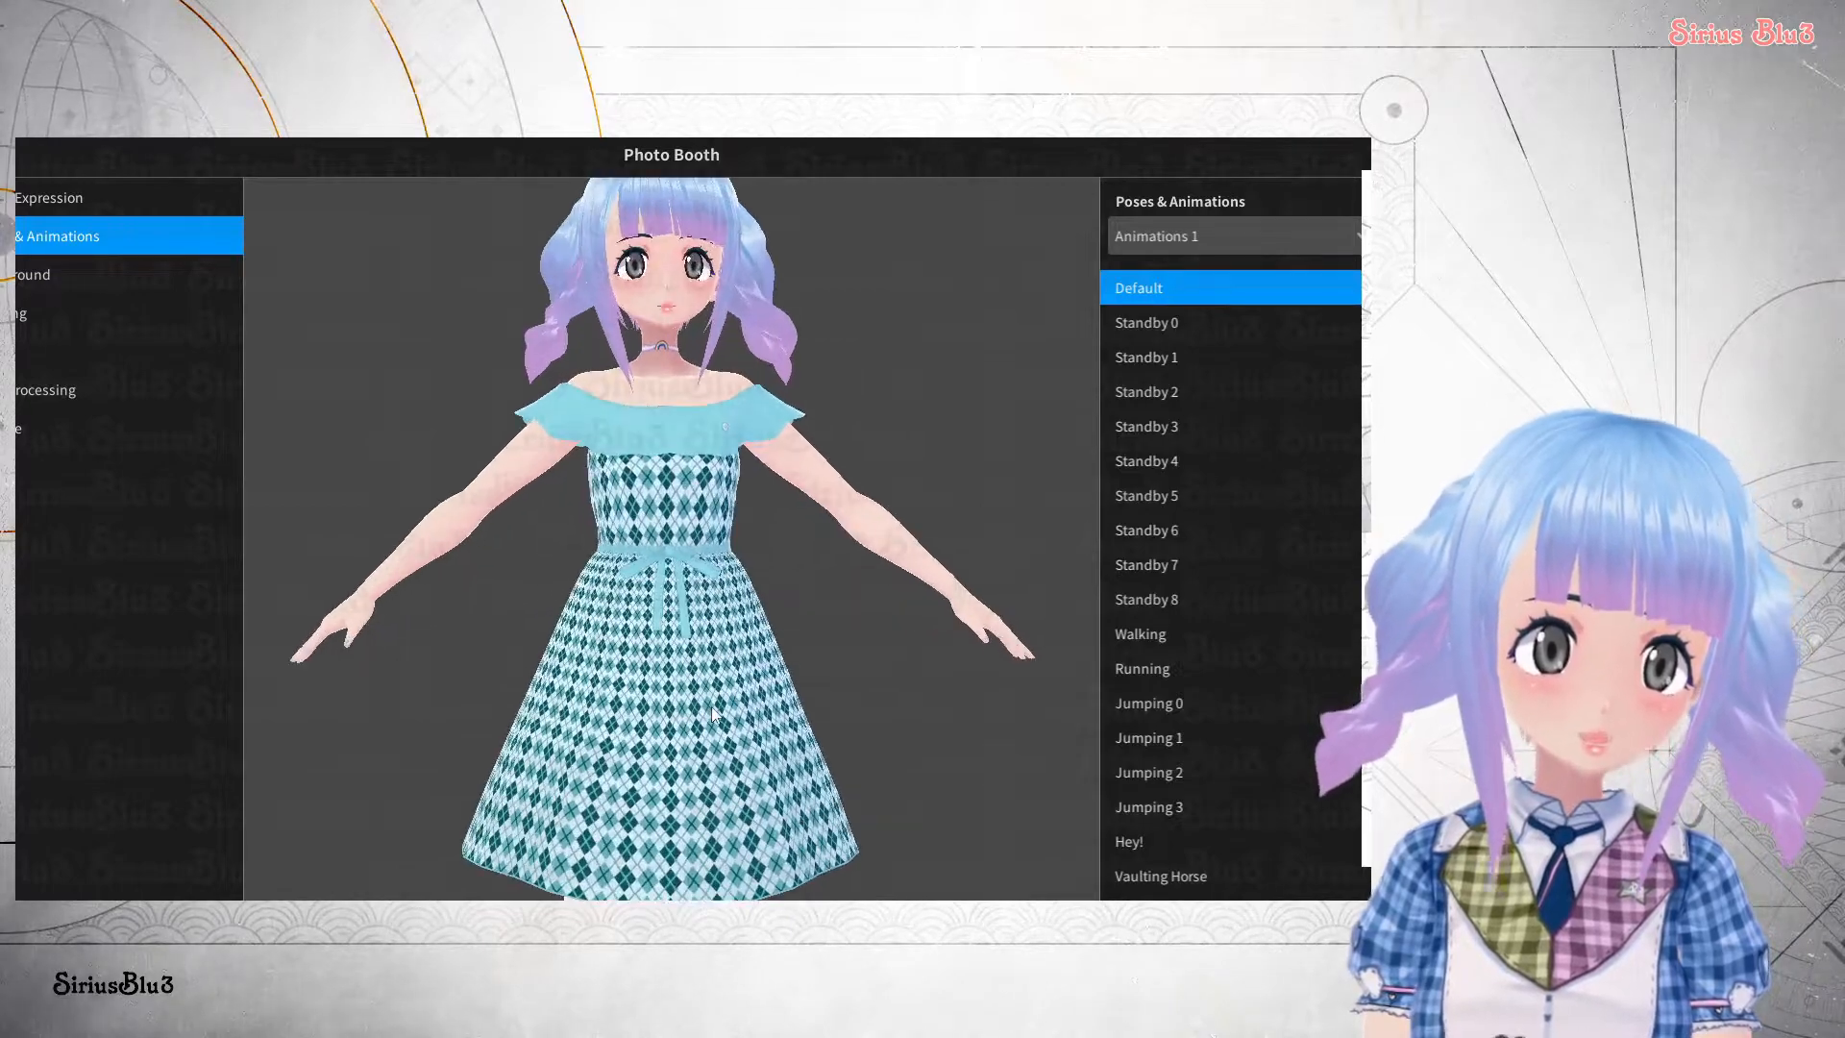
mouse_move(735, 722)
mouse_down()
mouse_move(841, 752)
mouse_move(742, 751)
mouse_move(715, 708)
mouse_up()
scroll(639, 838, up, 5)
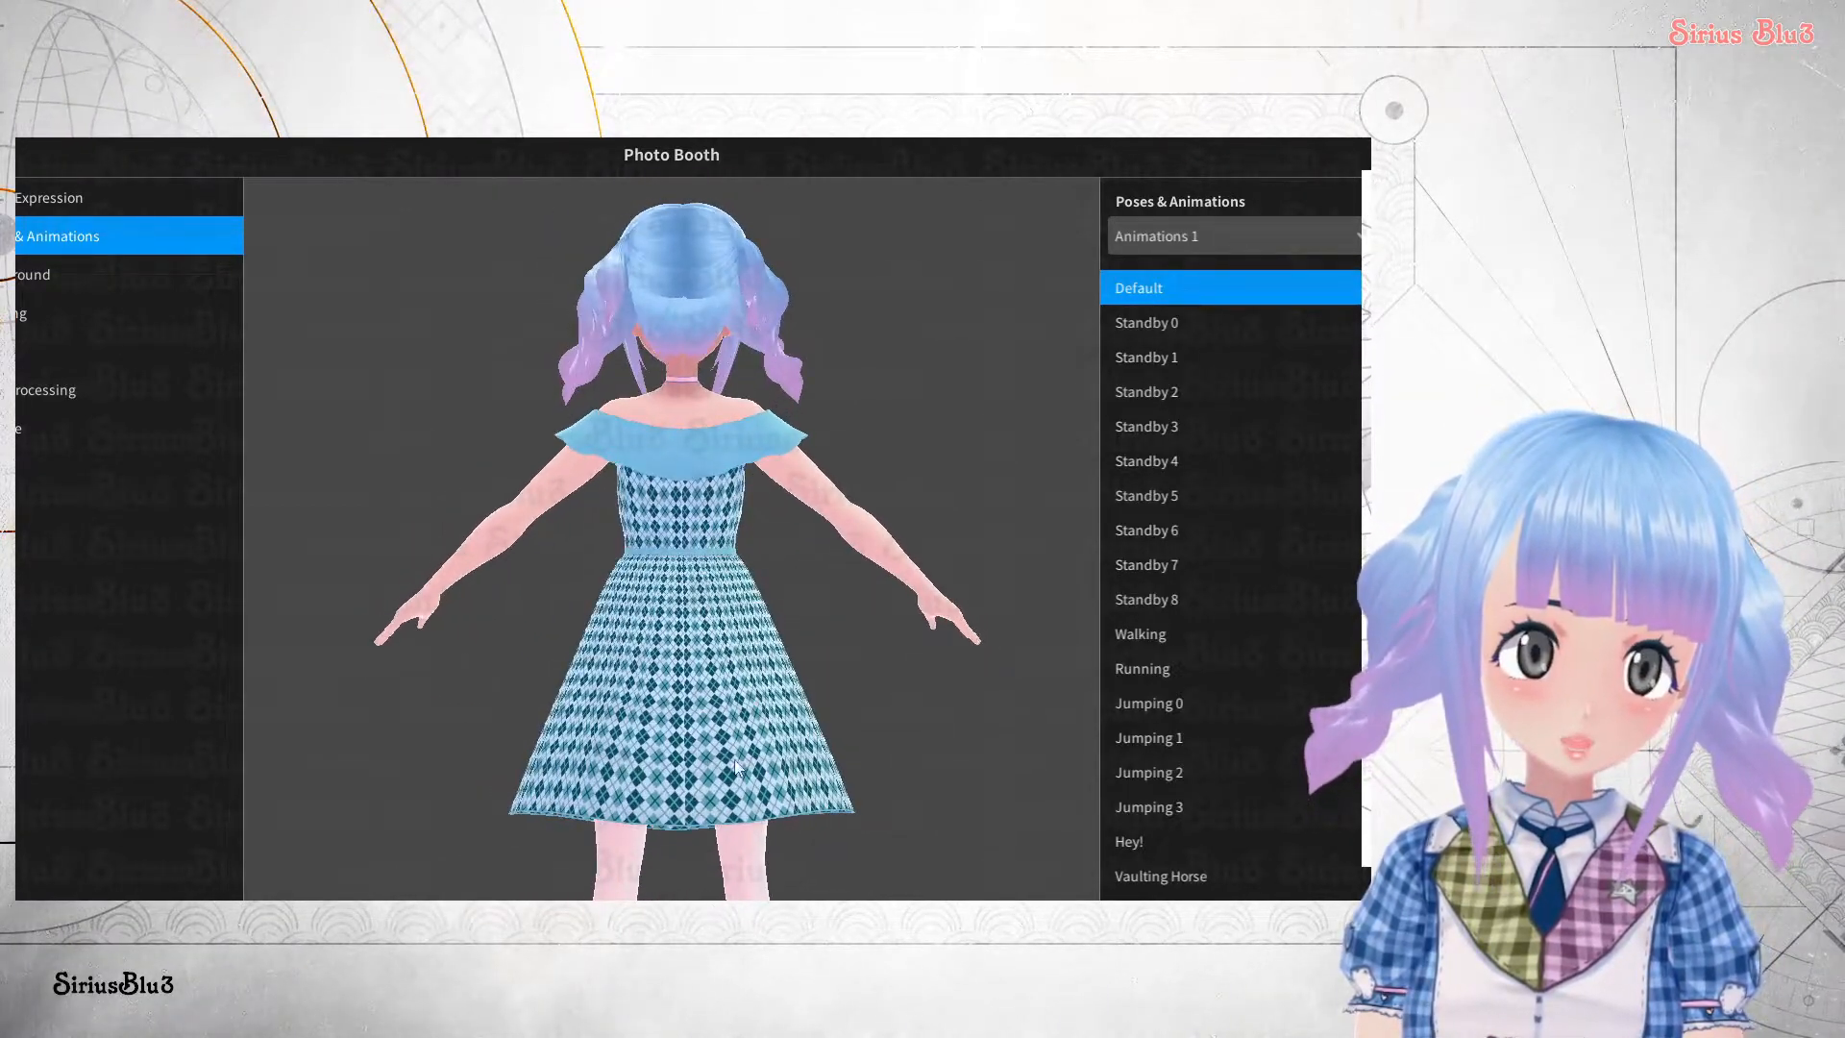
scroll(789, 673, down, 5)
drag(739, 630, 694, 723)
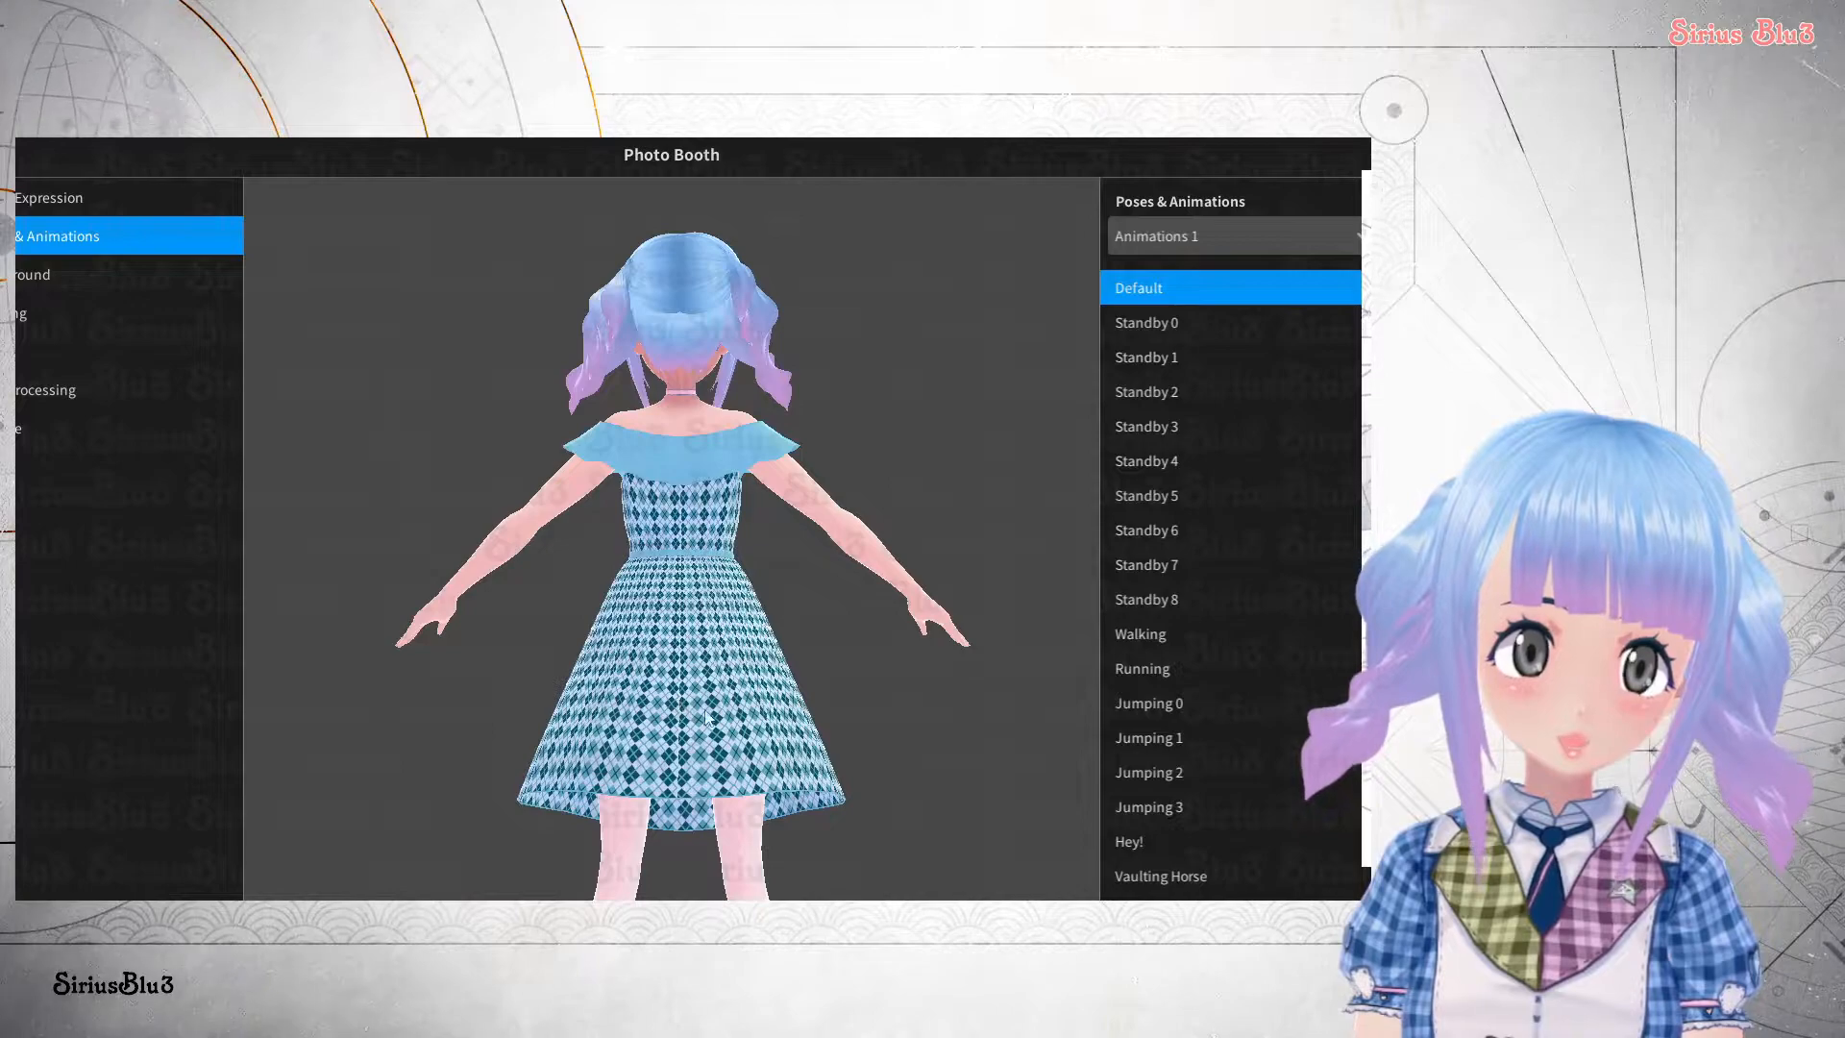
scroll(764, 722, up, 5)
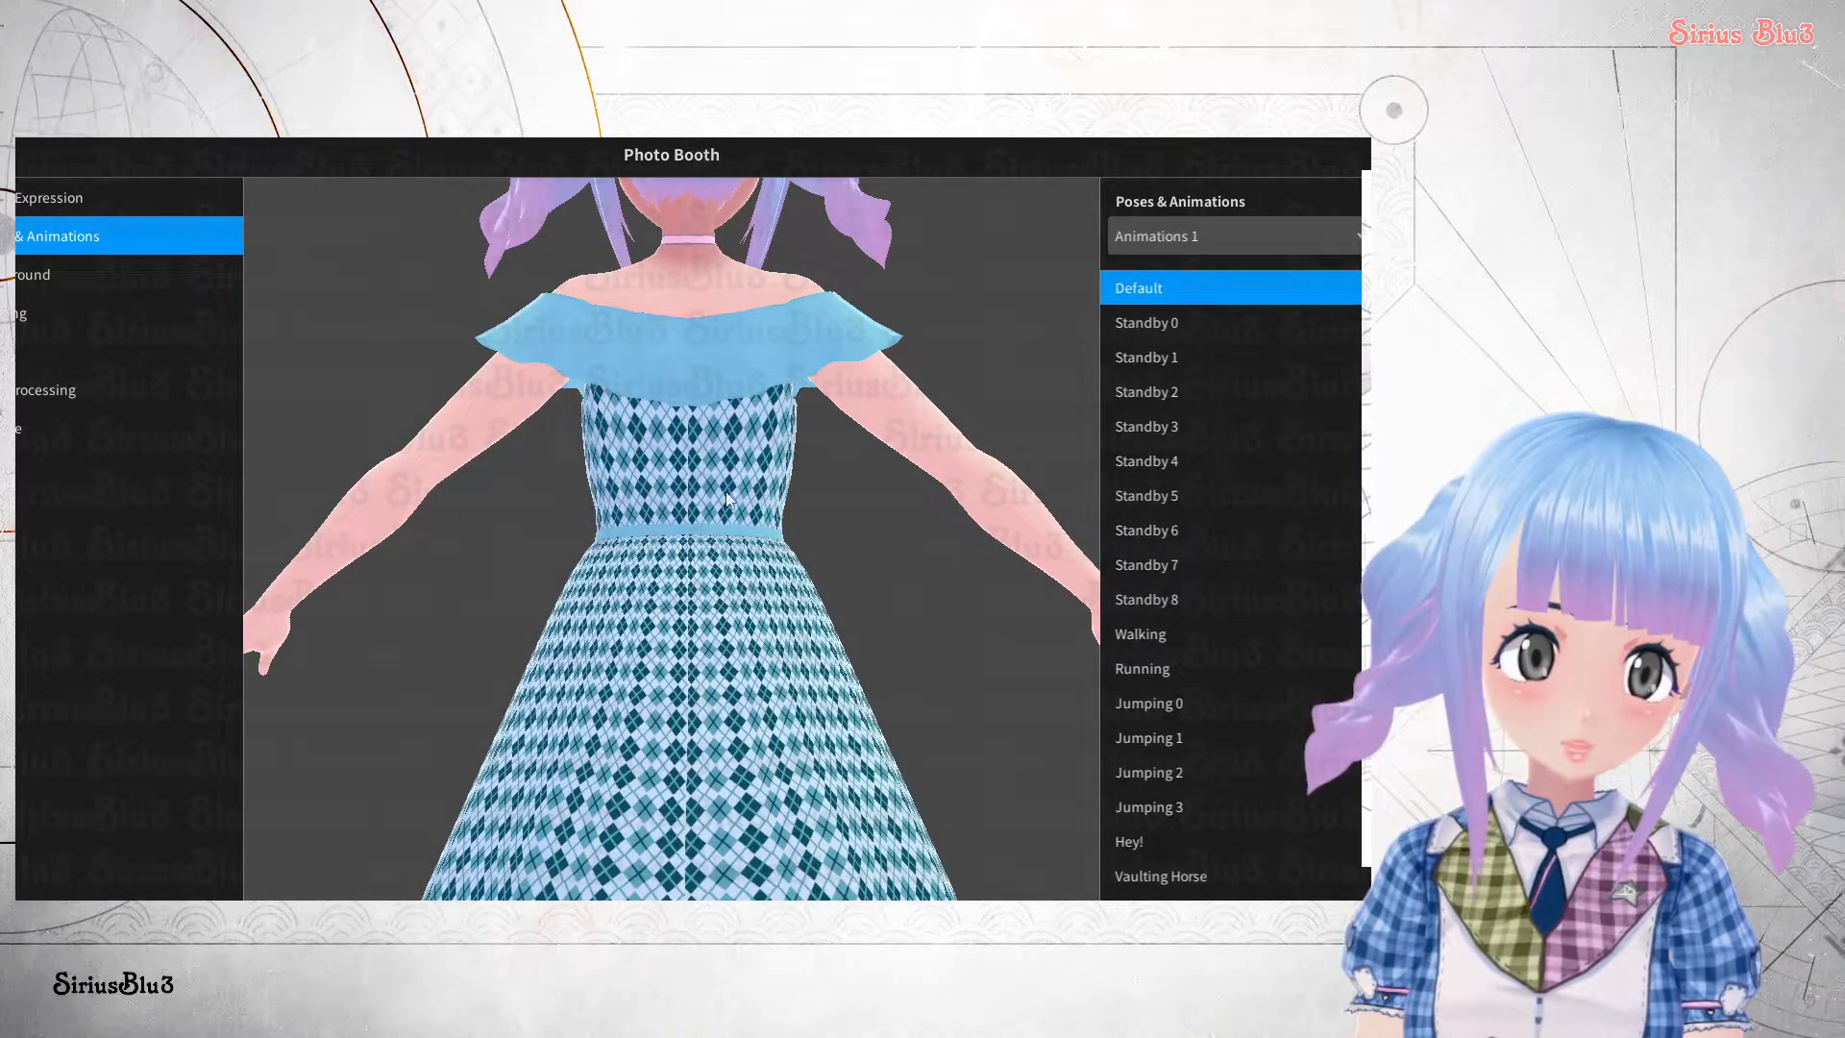
scroll(728, 497, down, 5)
drag(690, 825, 710, 833)
mouse_move(670, 712)
mouse_down()
mouse_move(711, 699)
mouse_move(681, 692)
mouse_up()
- Examine the dress's front up close, including the off-shoulder trim with its dot detail and the choker, and the full outfit
scroll(682, 692, up, 4)
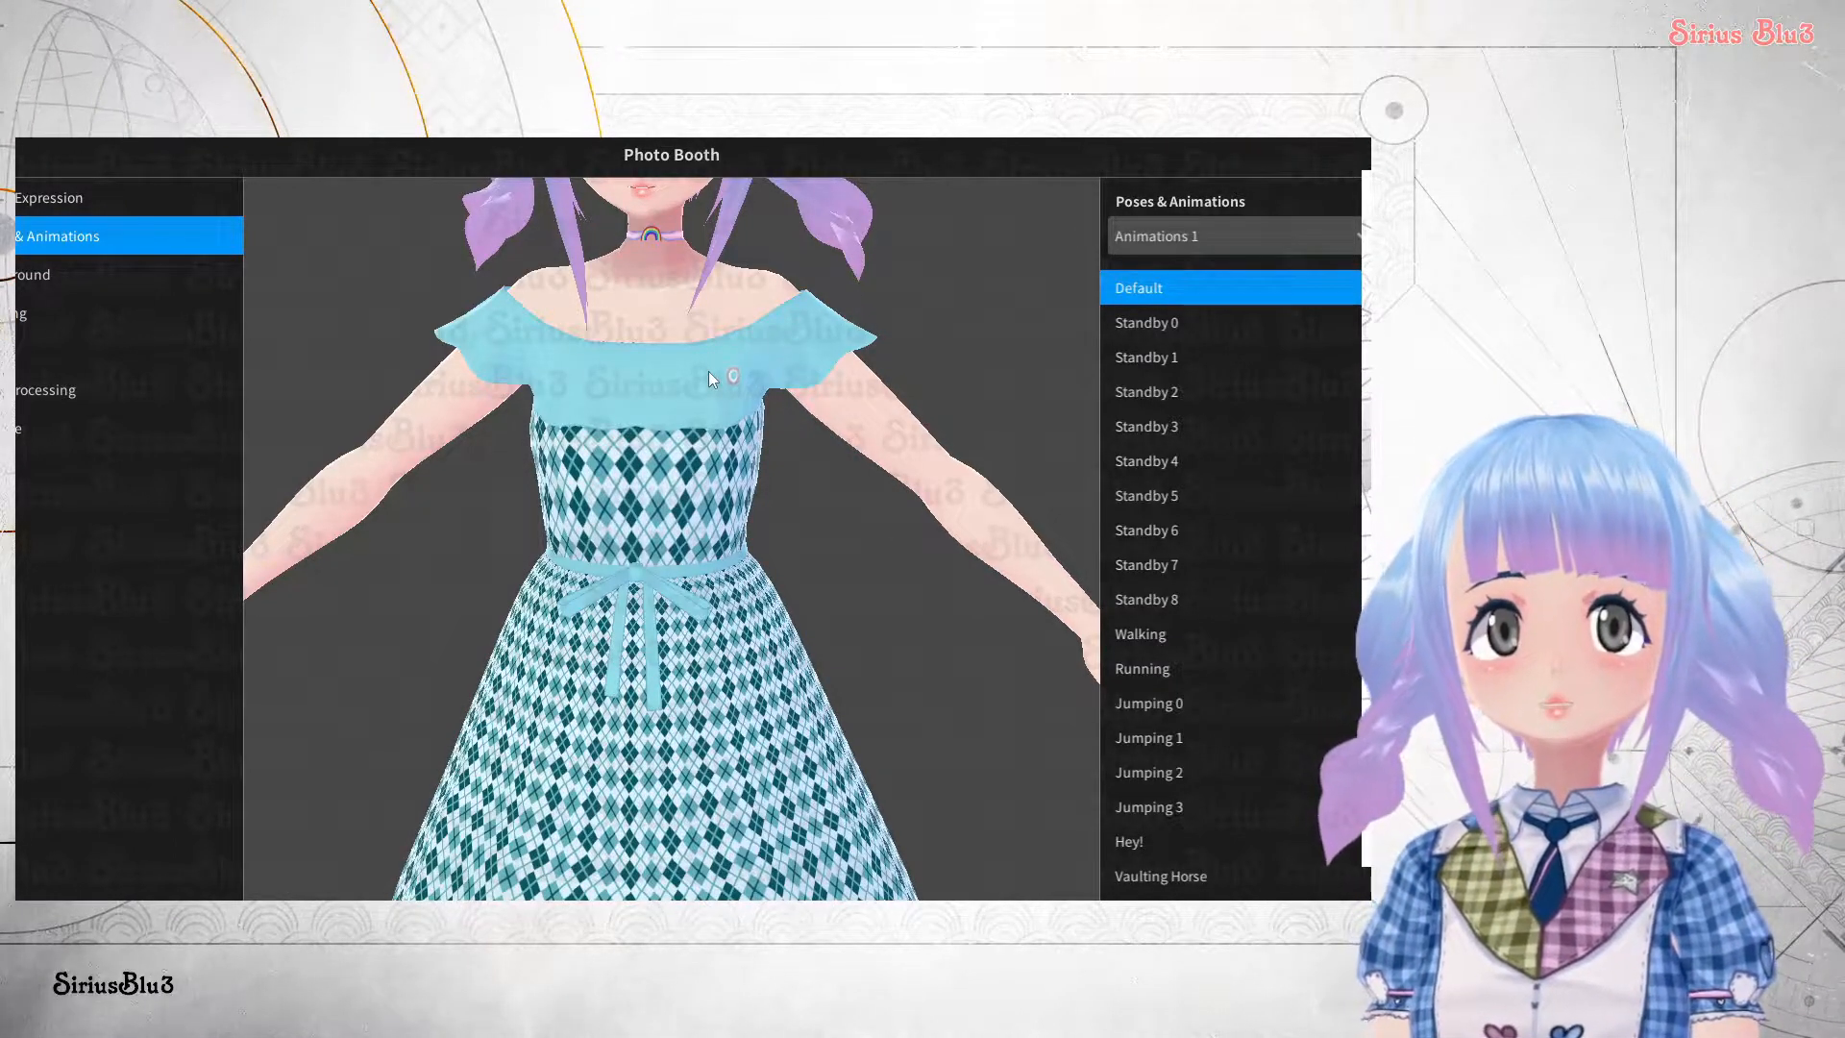
scroll(661, 393, down, 5)
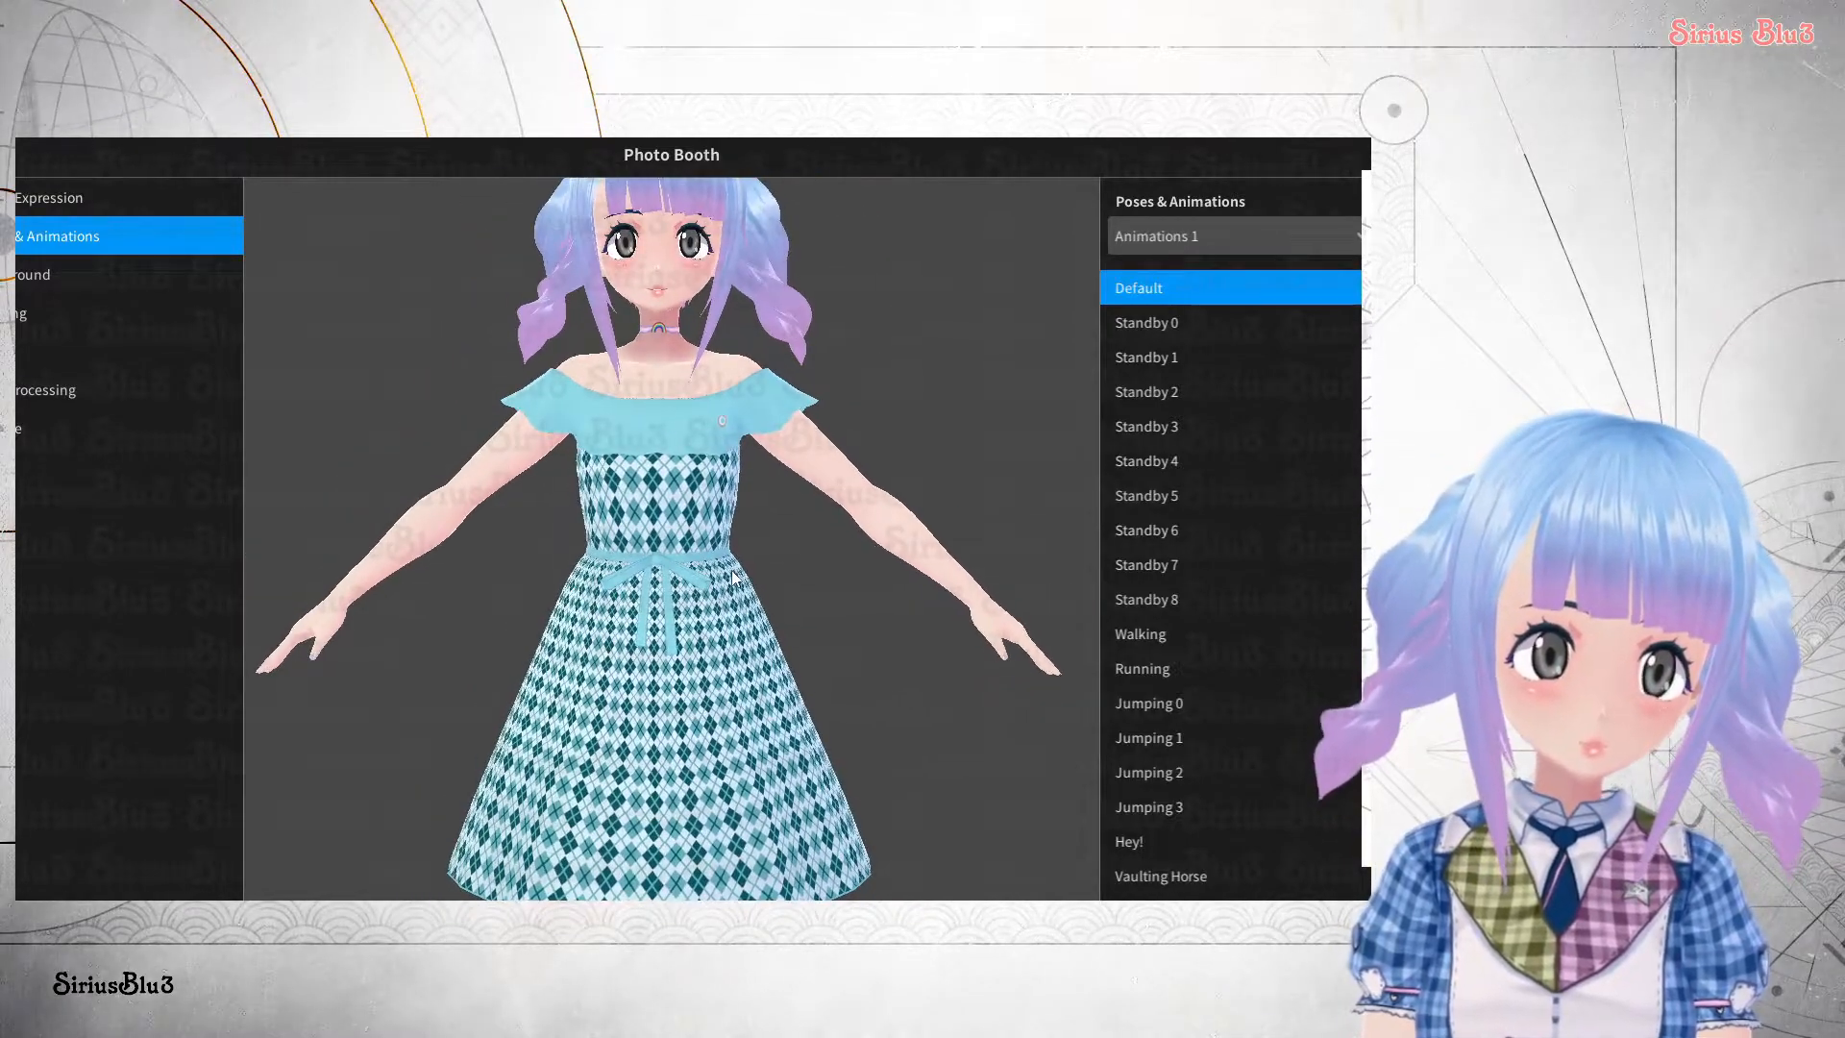
scroll(718, 556, up, 5)
scroll(718, 556, up, 3)
drag(724, 470, 722, 697)
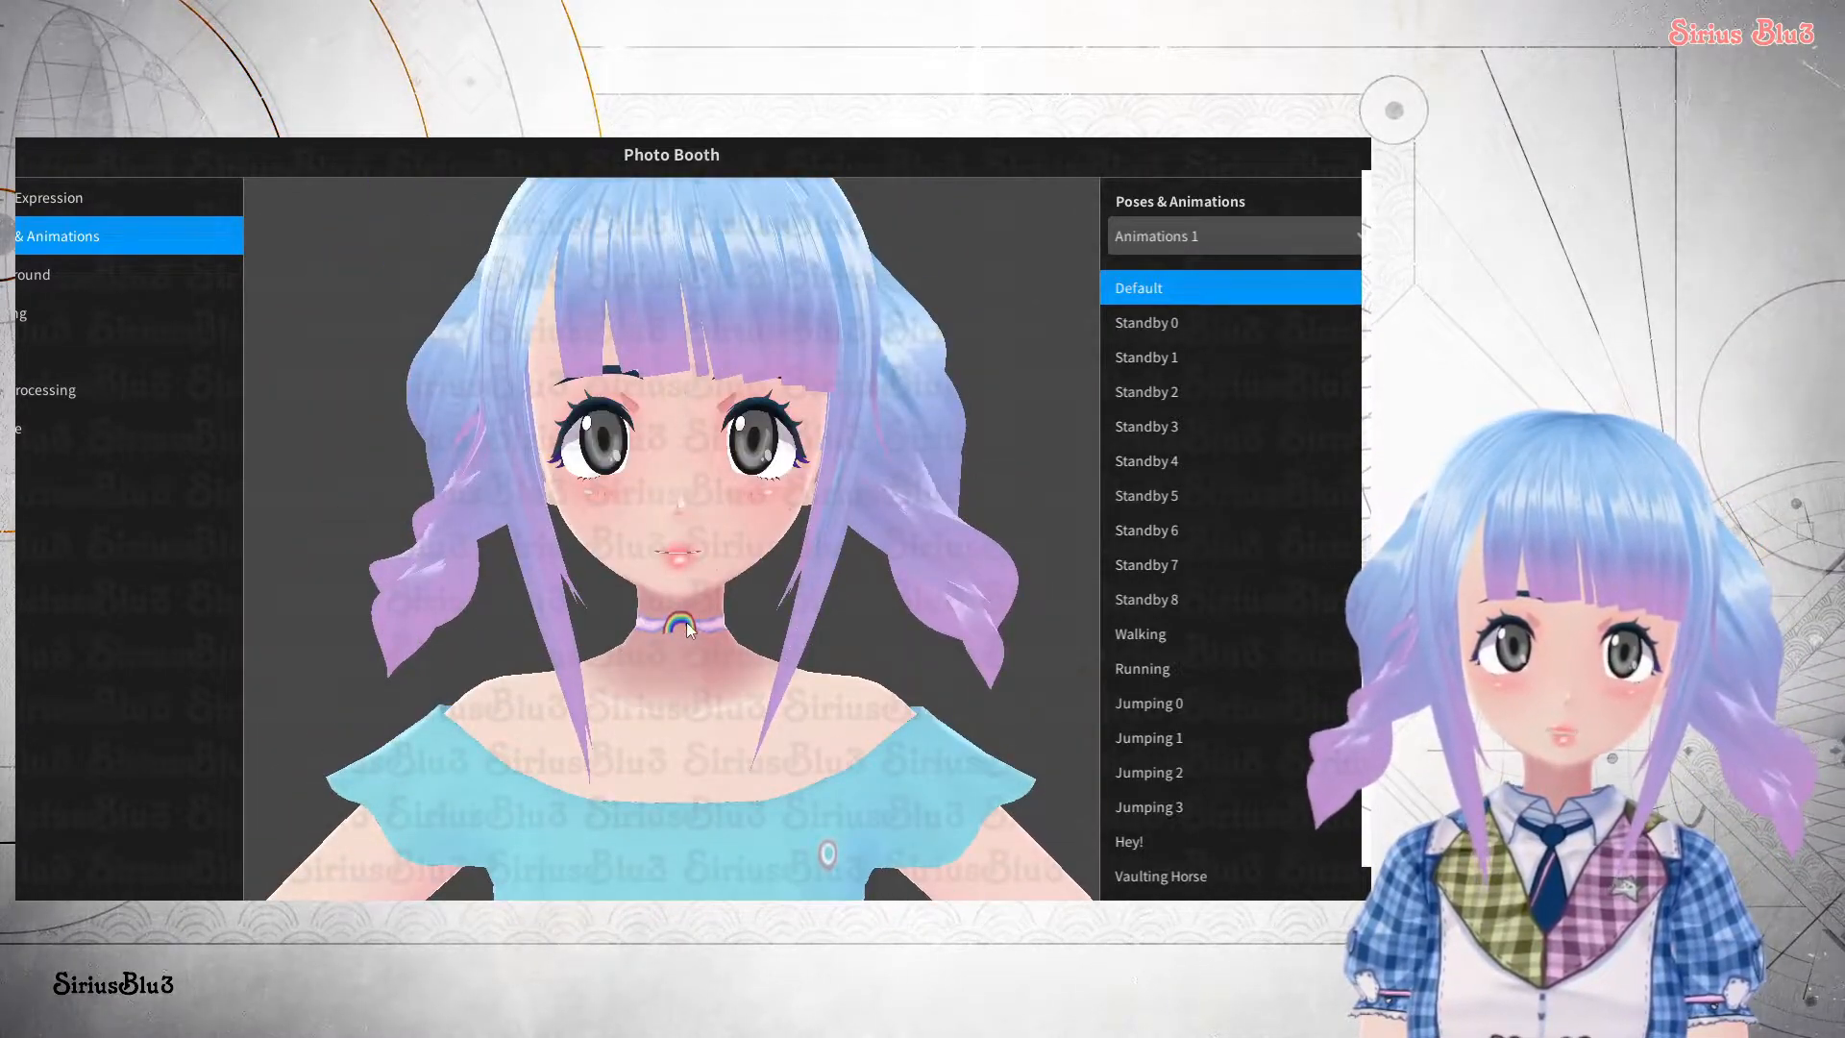
scroll(723, 698, down, 3)
scroll(726, 706, down, 2)
drag(824, 822, 794, 582)
scroll(788, 598, down, 2)
scroll(806, 759, down, 1)
drag(805, 759, 788, 619)
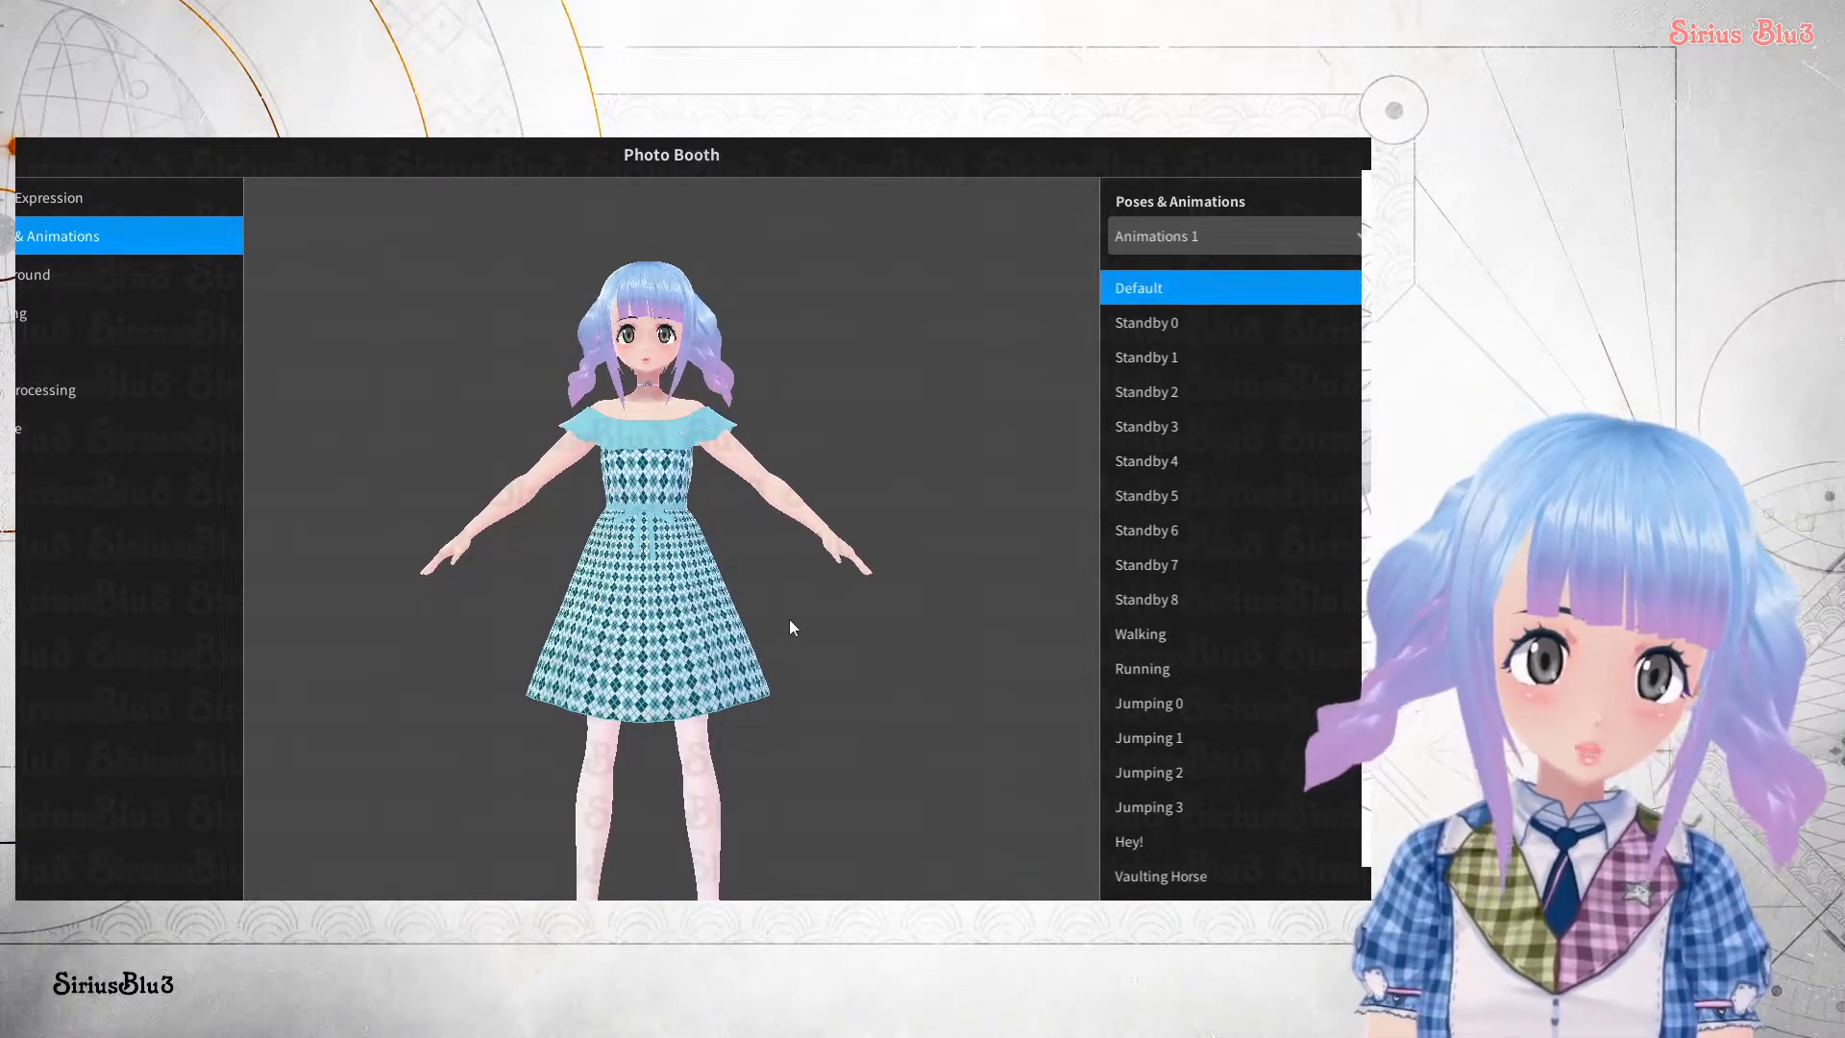